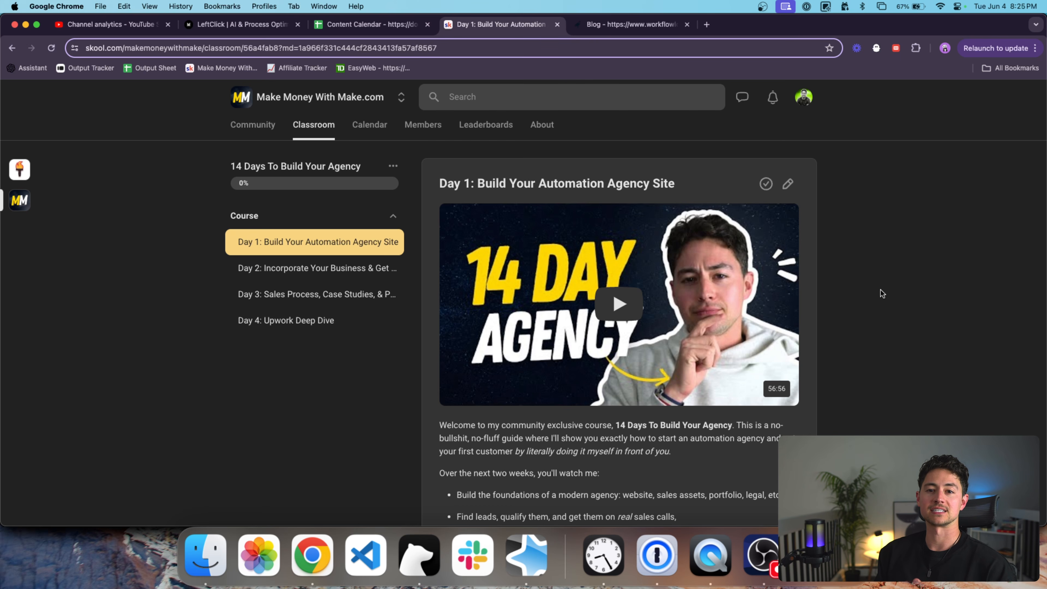
Open the Business Networks Events post from the workflowloop.com blog listing.
click(631, 24)
scroll(600, 196, down, 3)
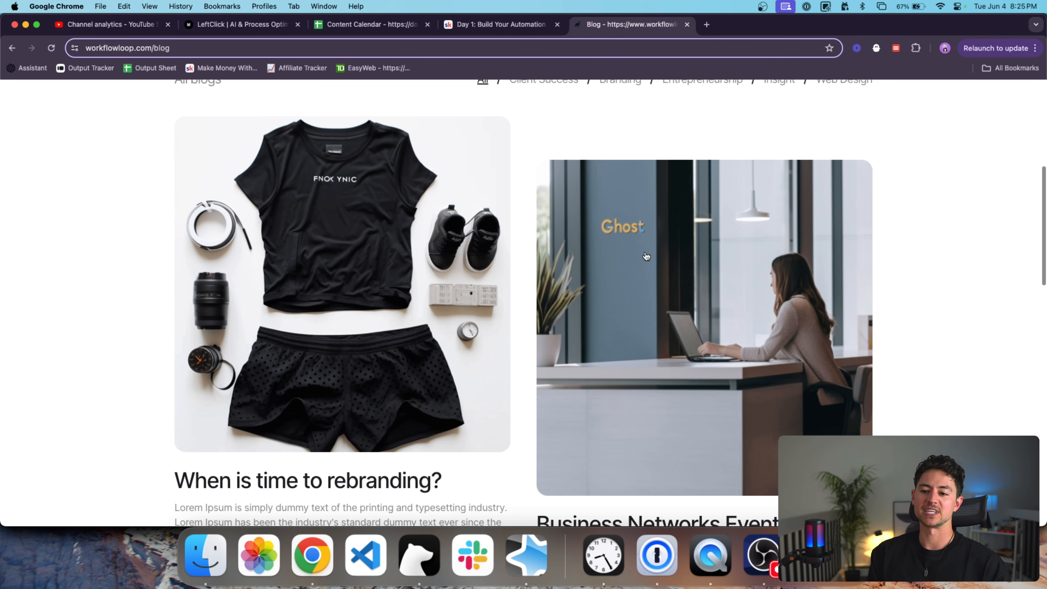
click(635, 317)
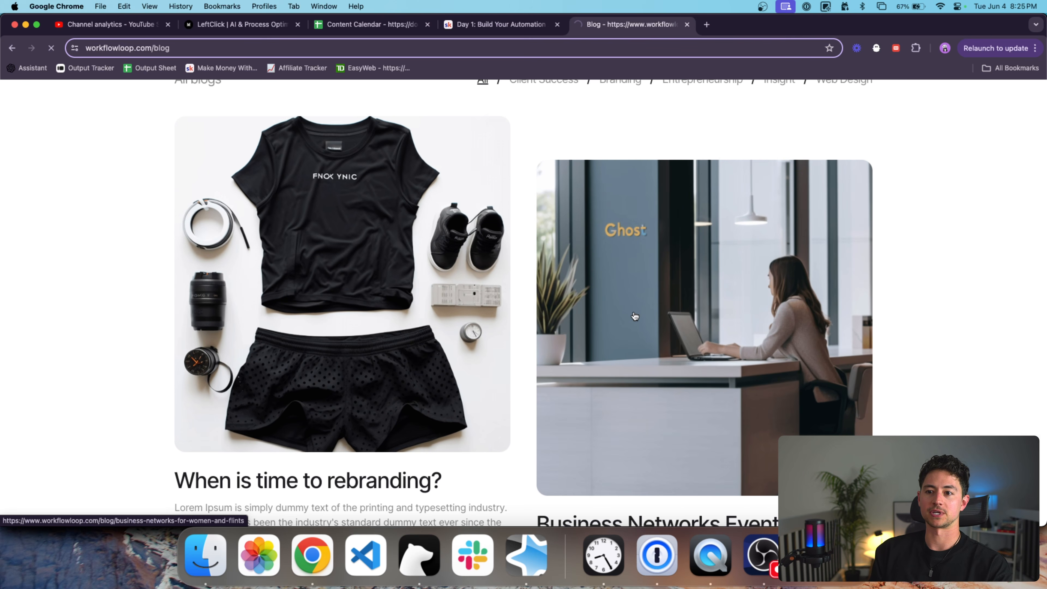
scroll(587, 318, down, 10)
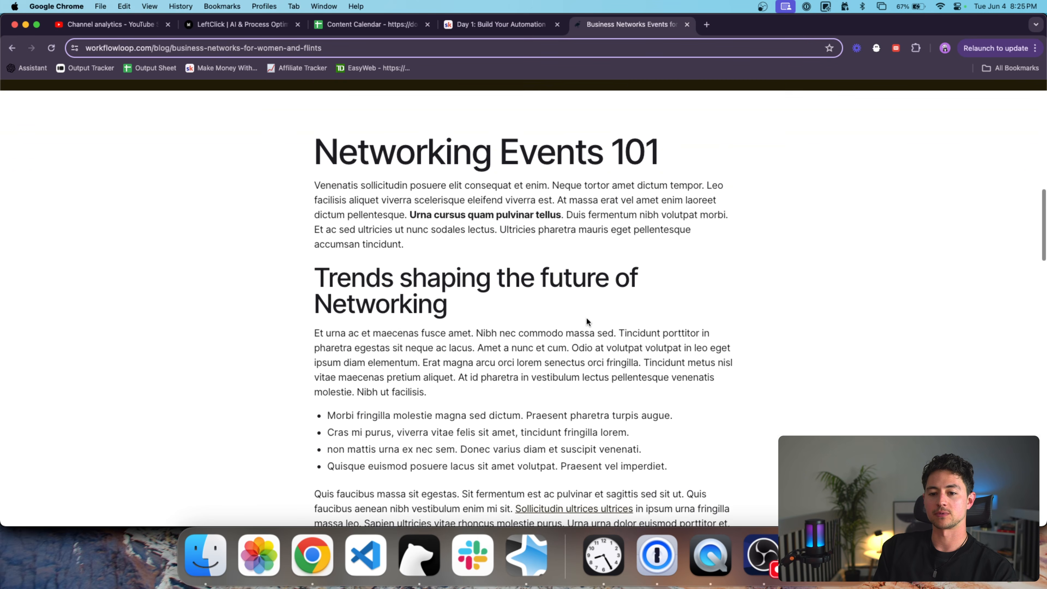
scroll(587, 318, down, 1)
Highlight the Networking Events 101 heading and first bullet, then return to the Day 1 lesson.
triple_click(481, 128)
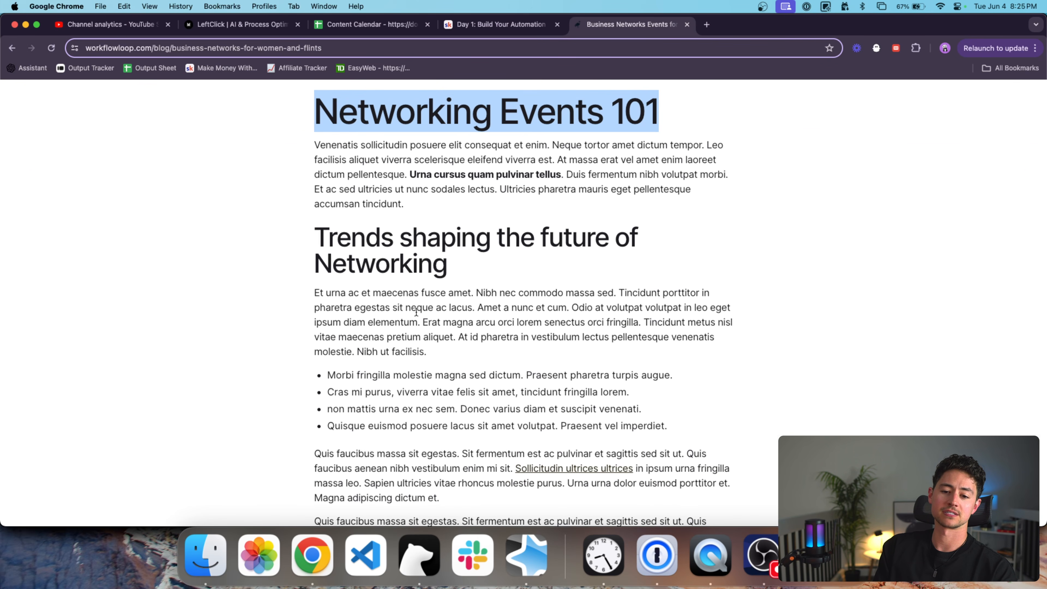
scroll(416, 312, down, 1)
triple_click(341, 357)
scroll(341, 349, down, 1)
scroll(449, 110, up, 4)
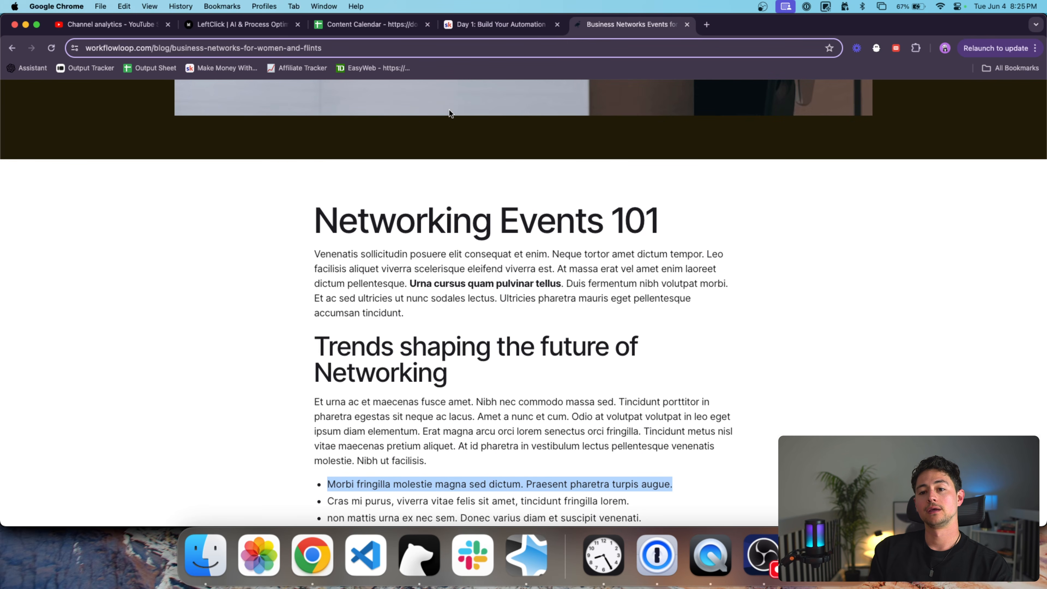
click(484, 28)
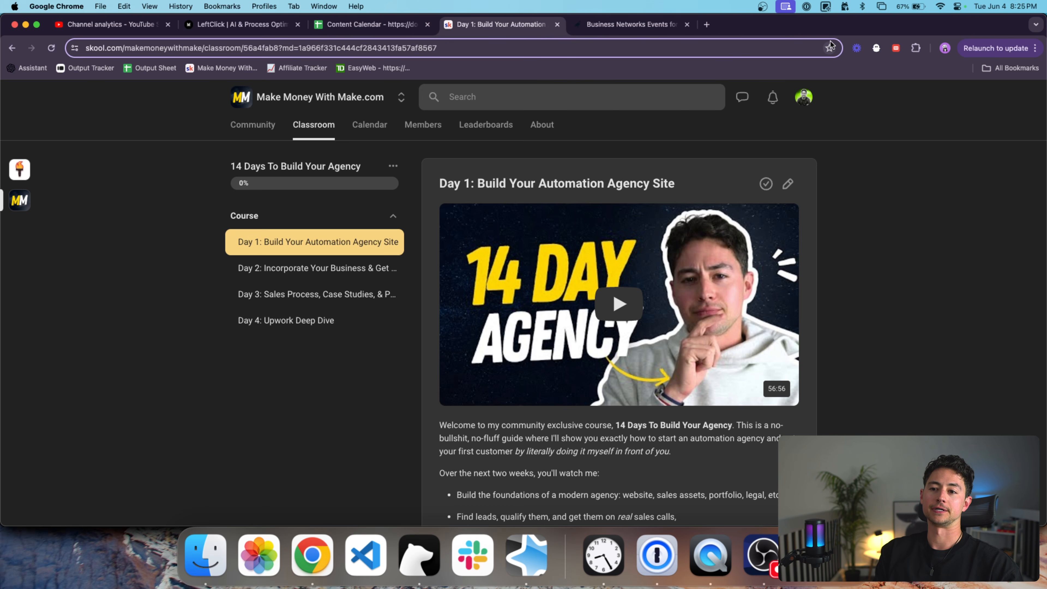
Visit the Workflow Loop home page, then go back up to the Business Networks Events for Women and FLINTS title.
click(669, 29)
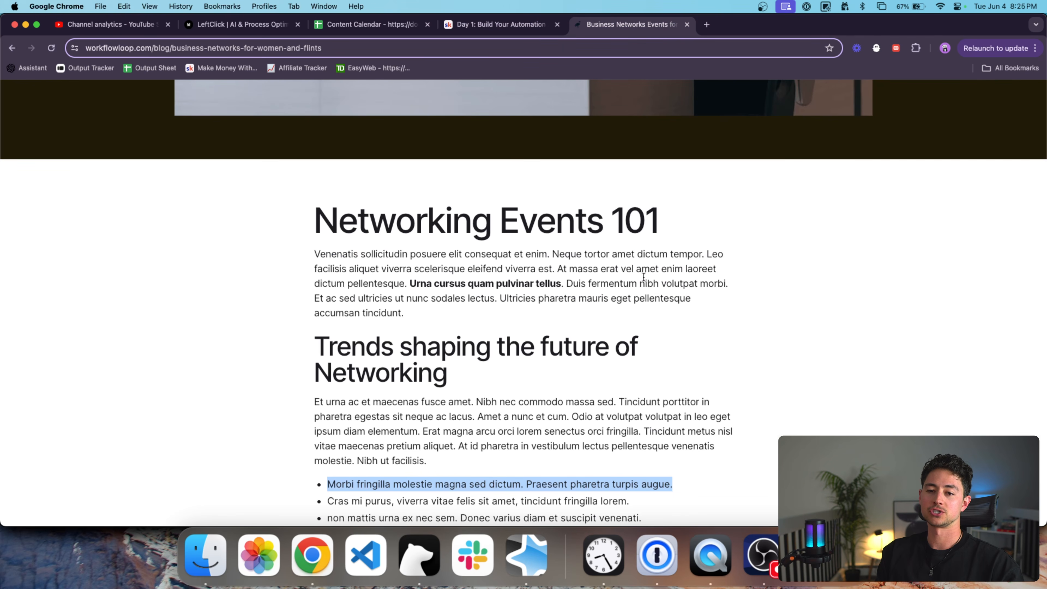
scroll(644, 277, up, 20)
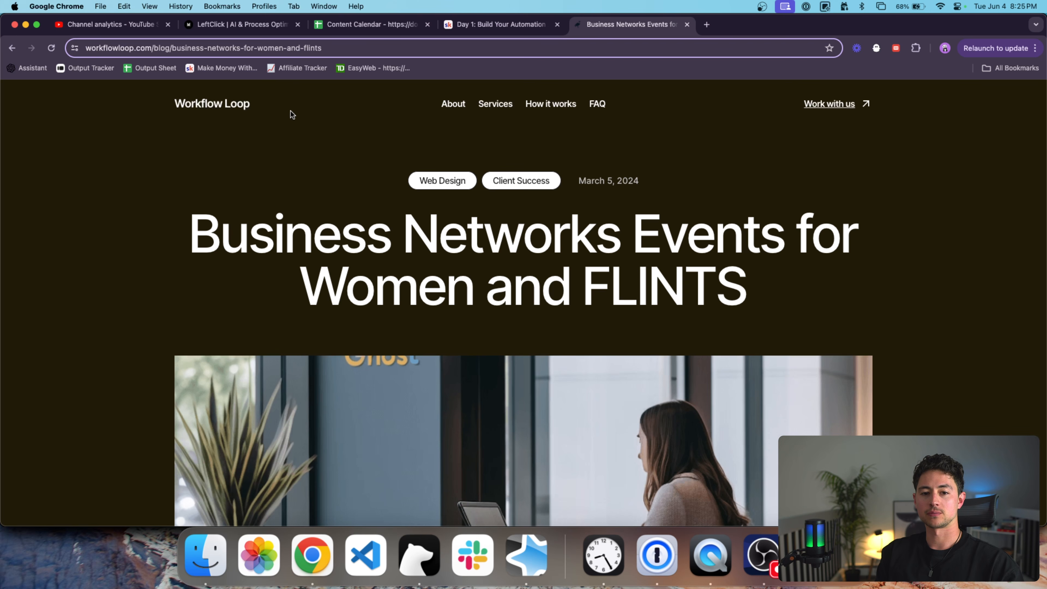
click(244, 105)
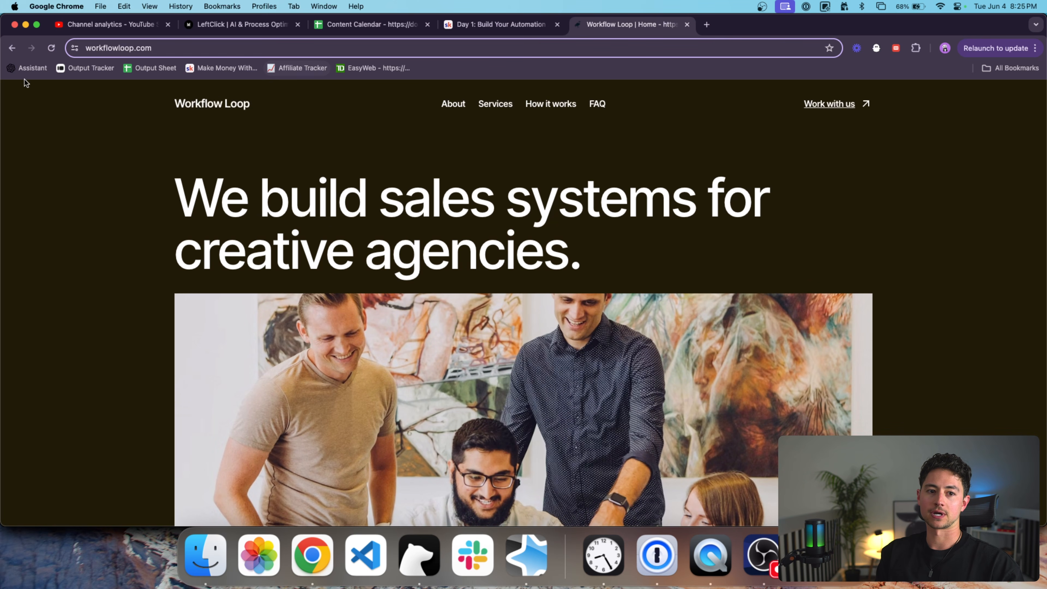
click(12, 48)
scroll(324, 353, down, 8)
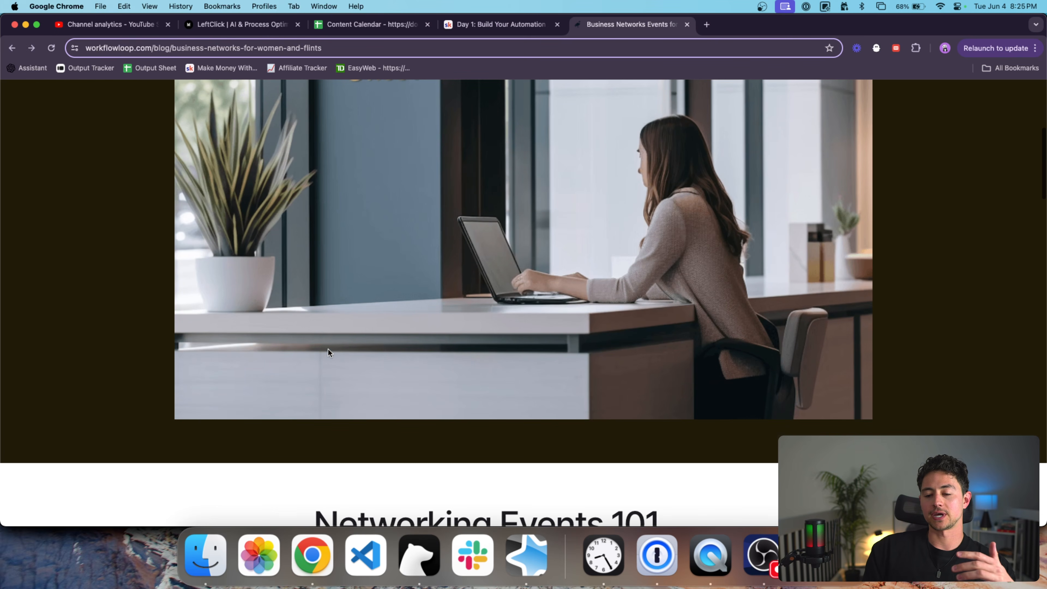
scroll(446, 222, up, 2)
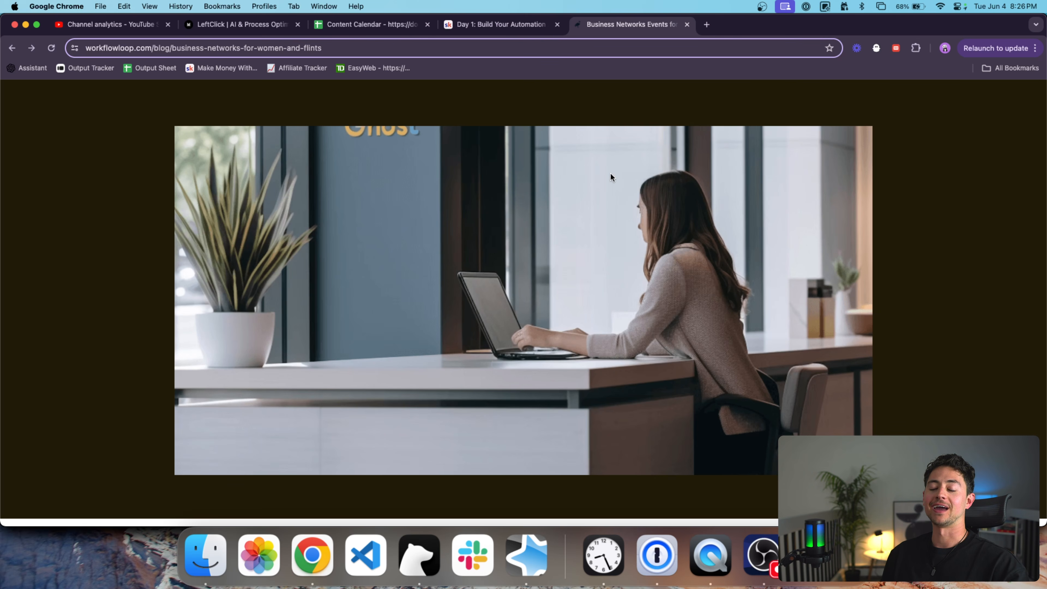
scroll(610, 173, up, 5)
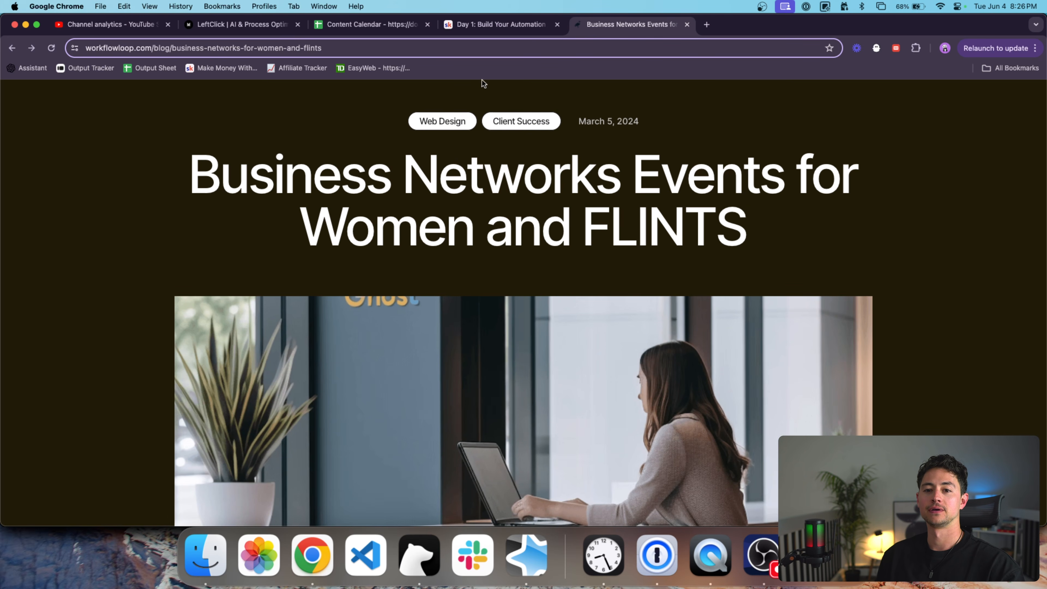
Narrow the Title column A in the Content Calendar spreadsheet.
click(394, 23)
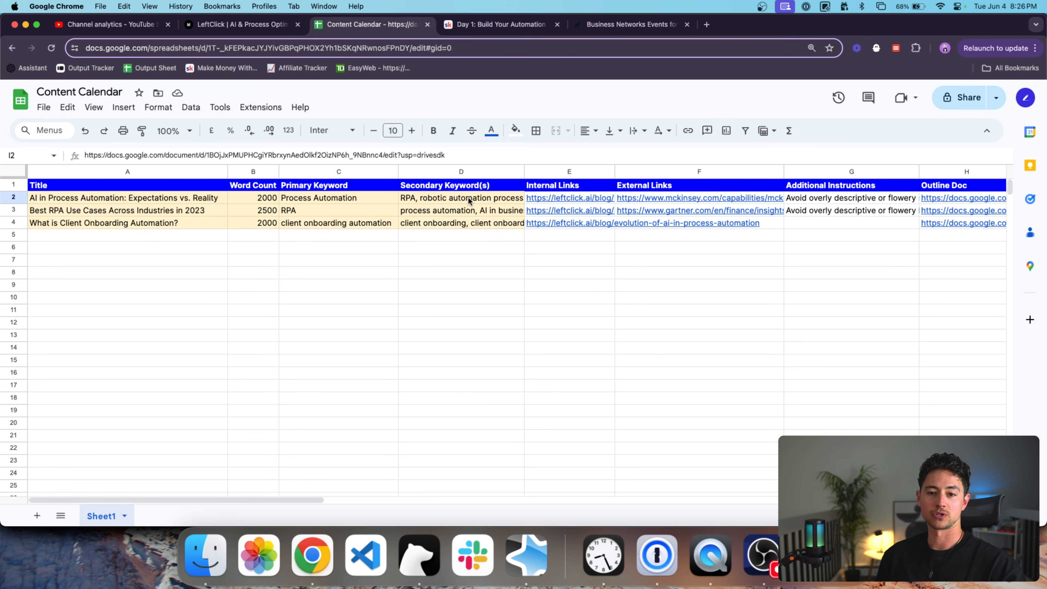
drag(228, 171, 165, 173)
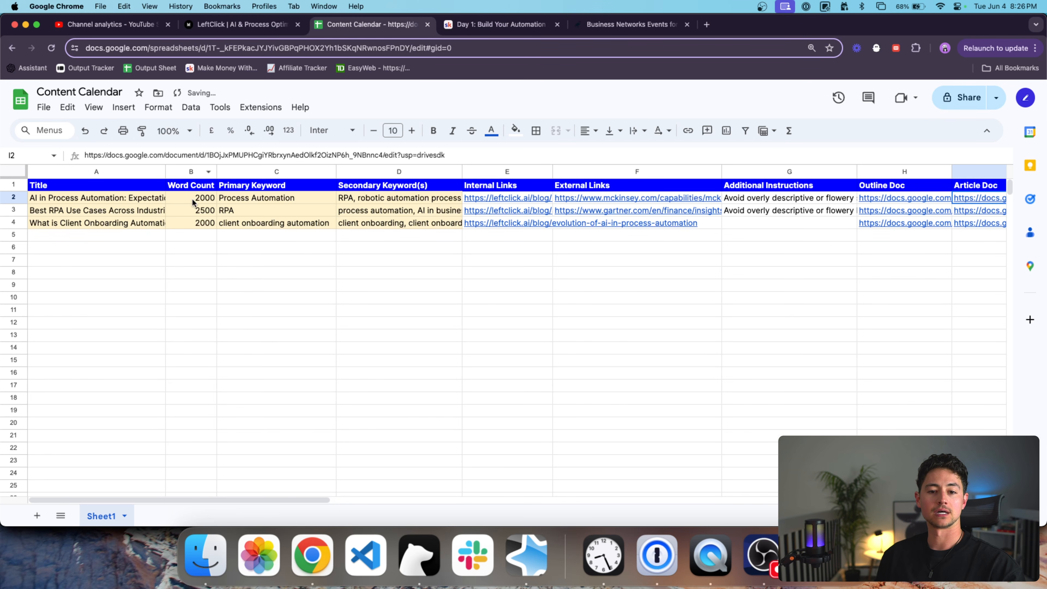
scroll(325, 189, right, 4)
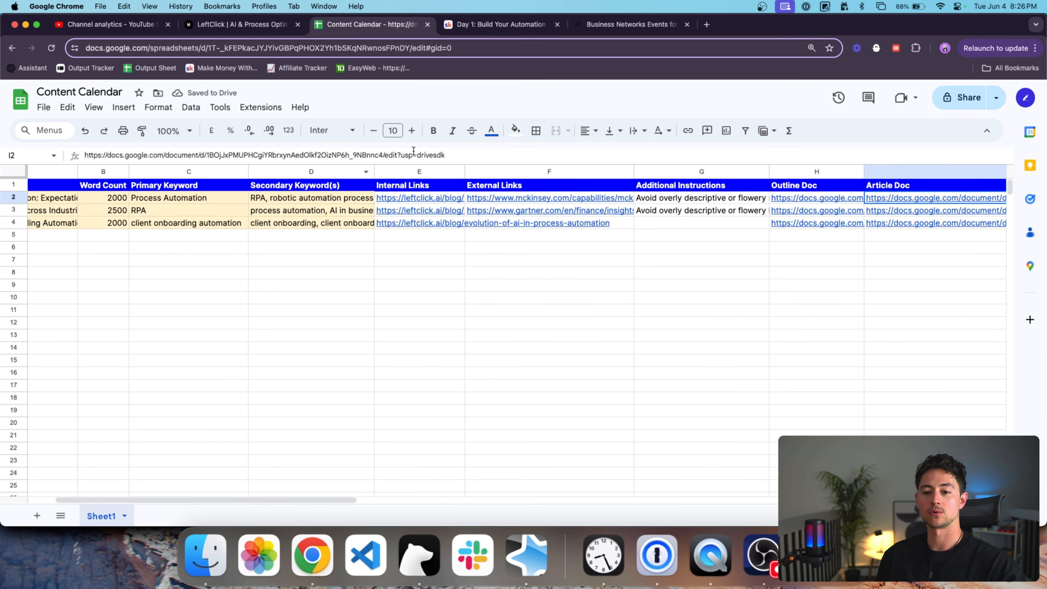
scroll(536, 185, right, 8)
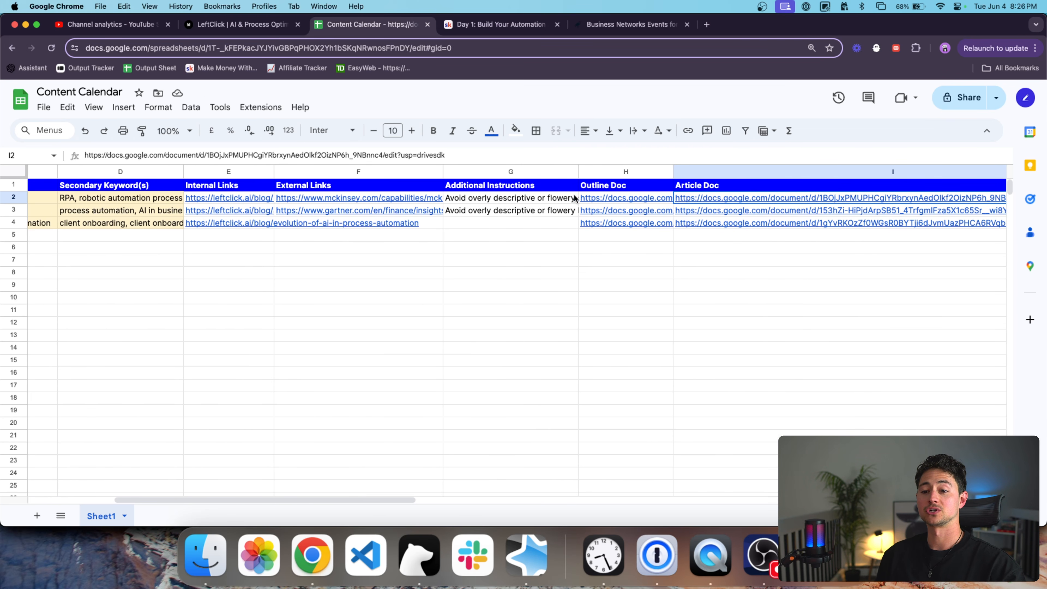
Open the first row's Article Doc link from cell I2 in a new tab.
click(511, 185)
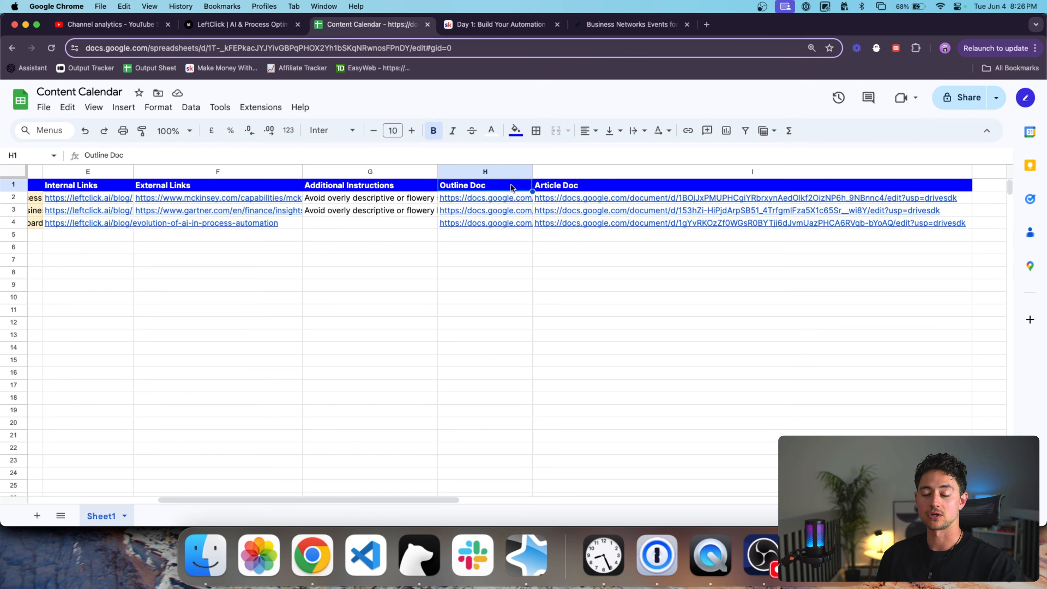
click(559, 197)
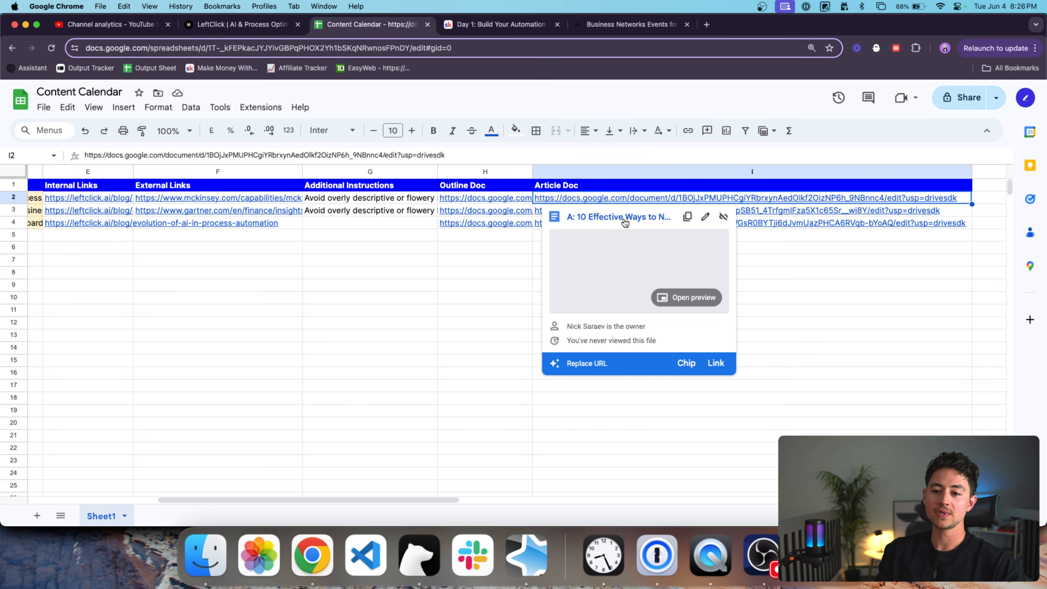
super+click(623, 217)
scroll(330, 198, left, 5)
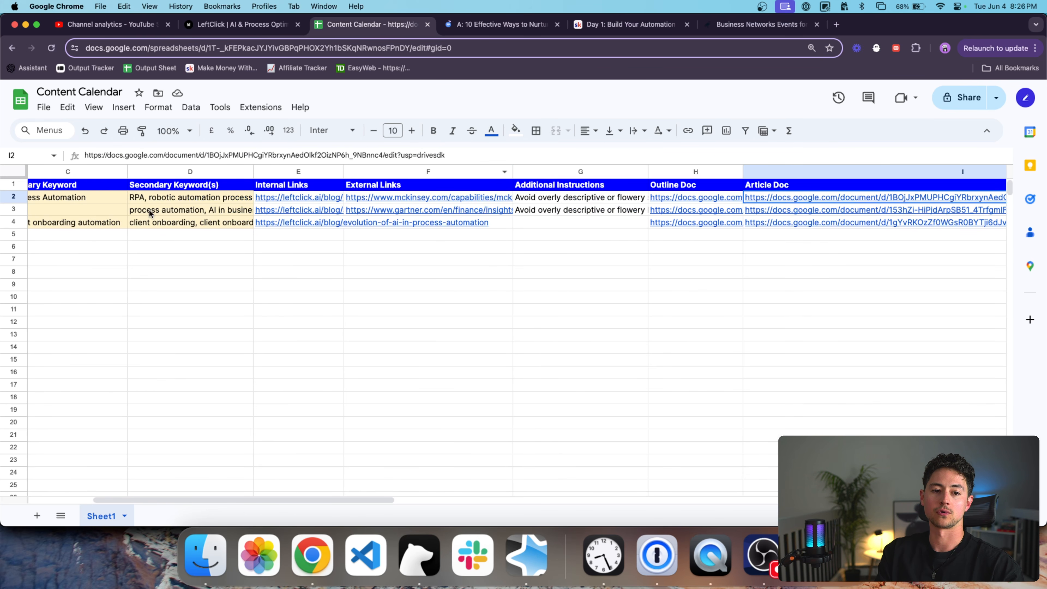
scroll(152, 215, left, 5)
click(137, 198)
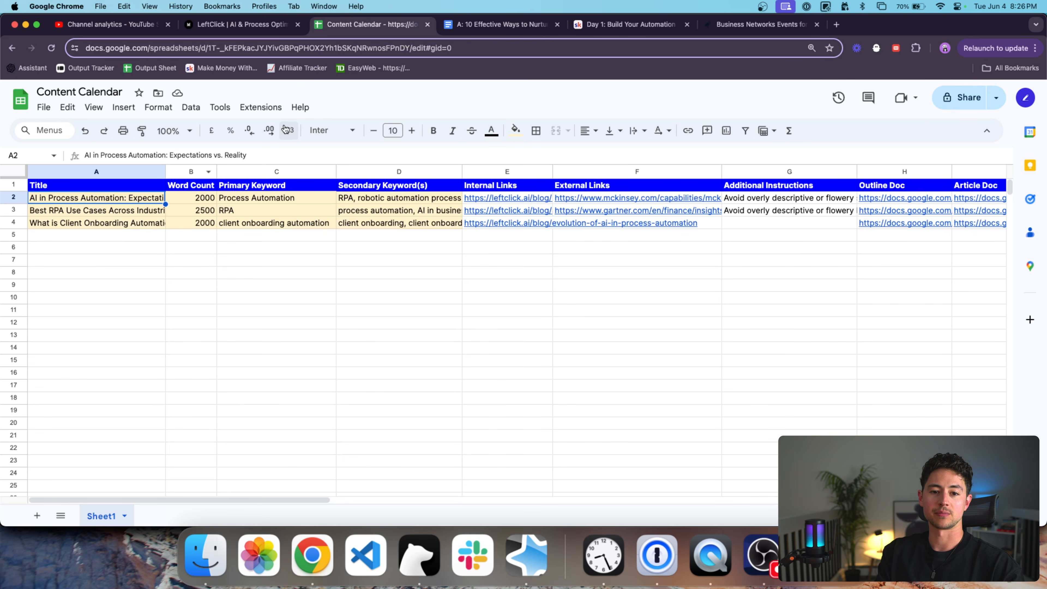
Skim '10 Effective Ways to Nurture Mental Health at Work' to Final Words, then switch to the Business Networks post.
click(476, 26)
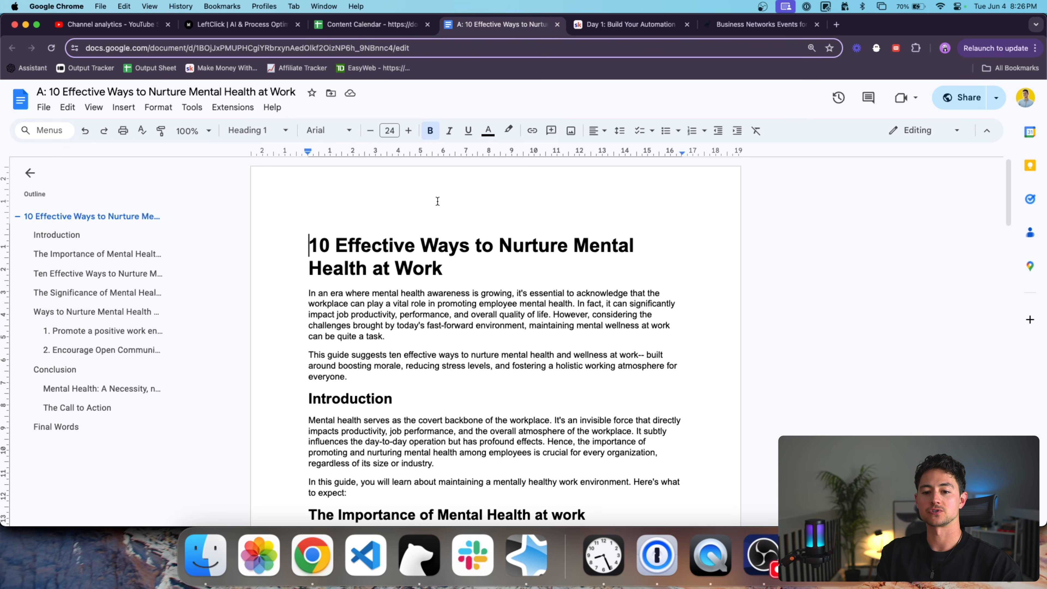
triple_click(502, 248)
scroll(511, 213, down, 20)
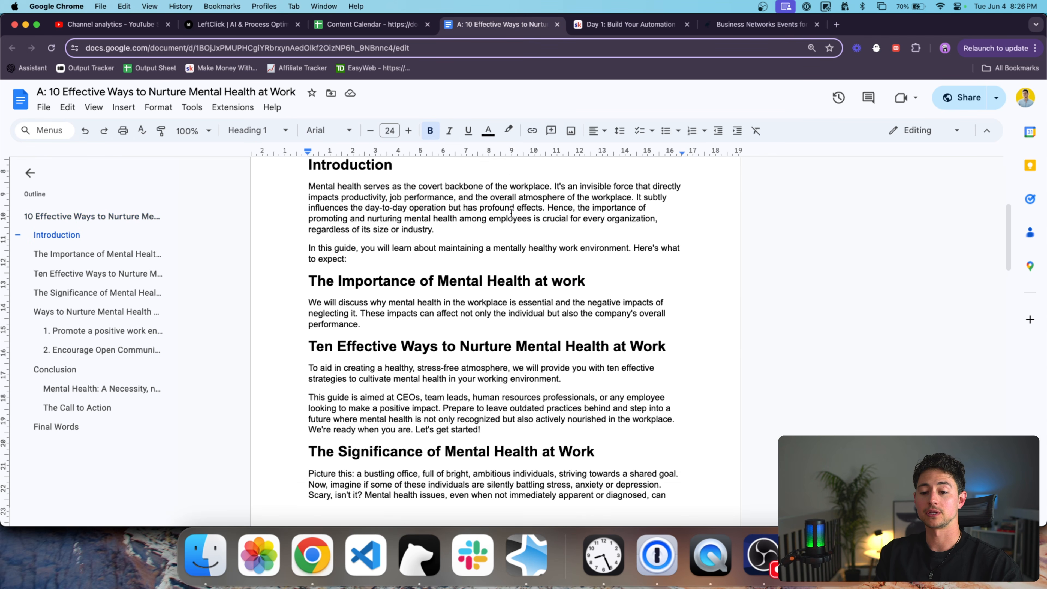
scroll(511, 213, down, 20)
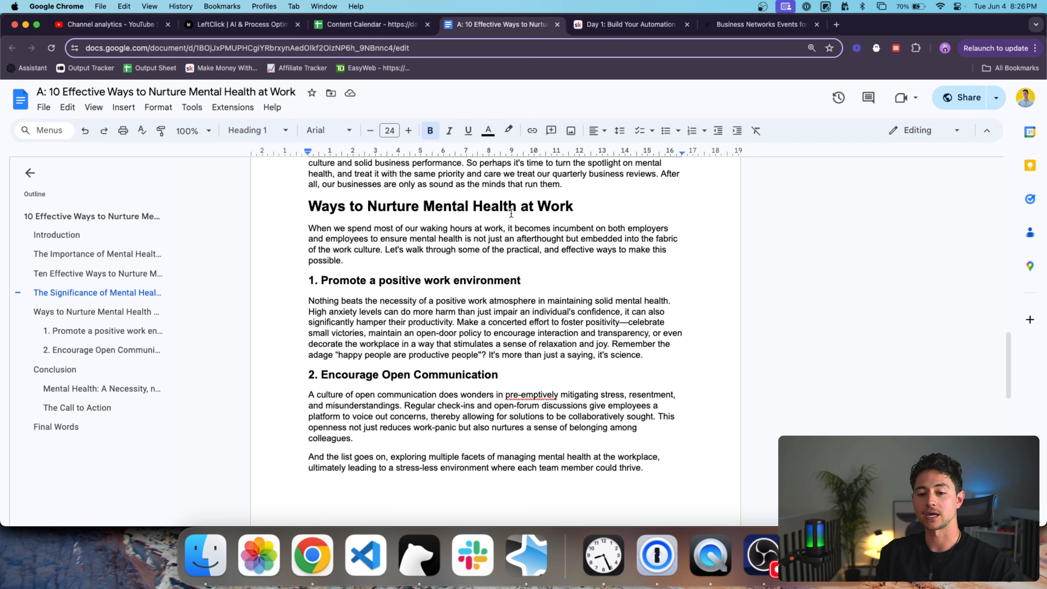
scroll(512, 213, down, 5)
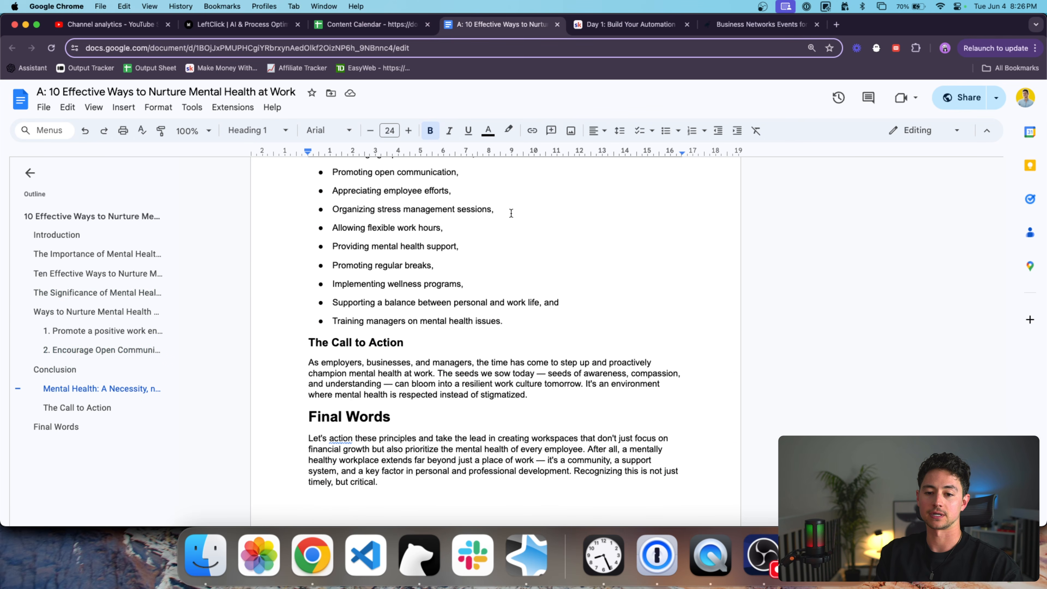
scroll(589, 491, up, 20)
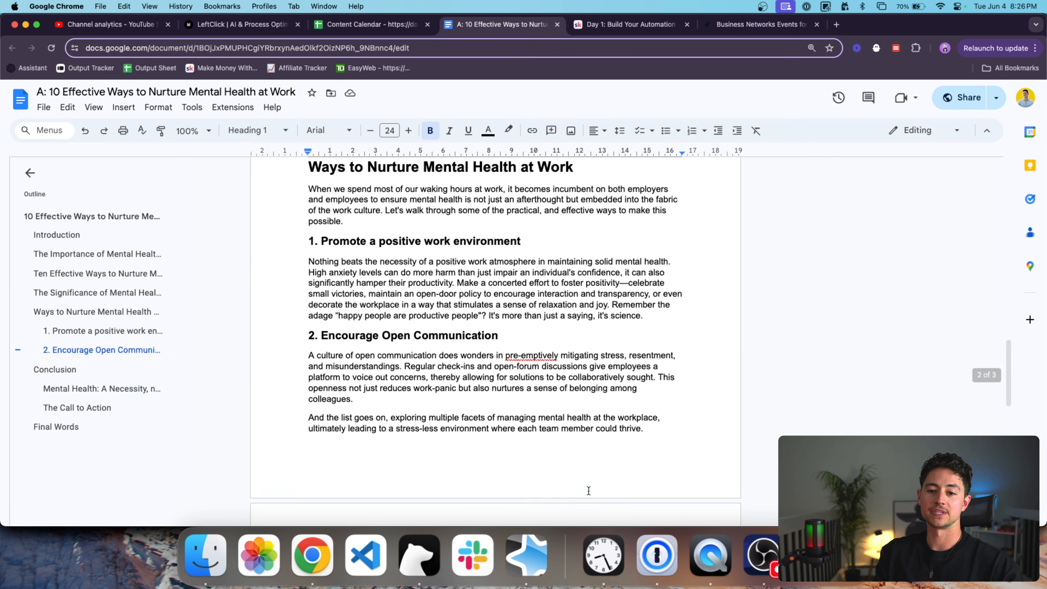
scroll(457, 469, up, 4)
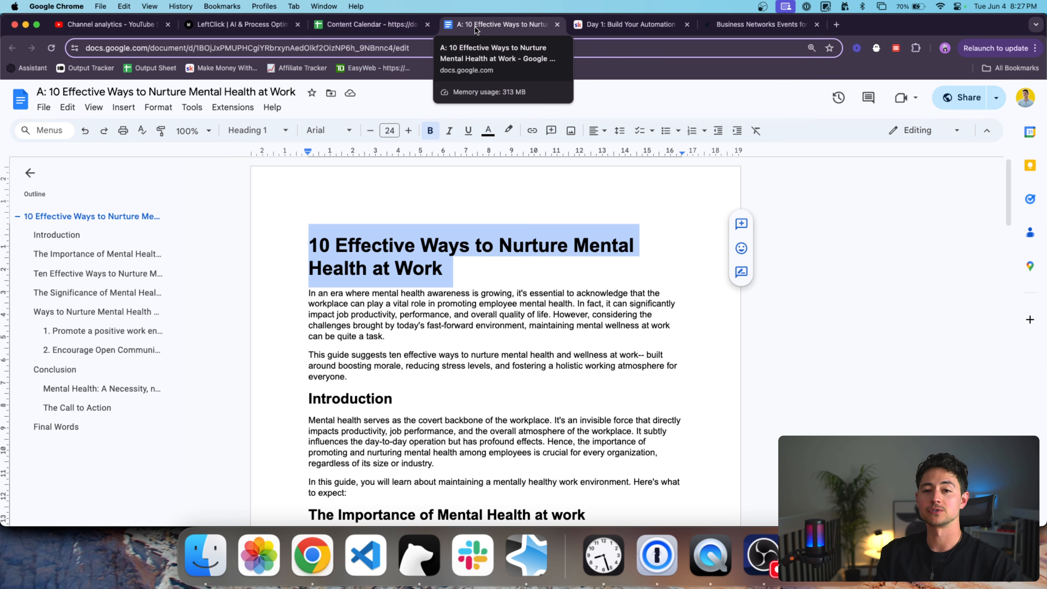
double_click(463, 240)
click(761, 30)
Load the Make scenarios page (us1.make.com/63237/scenarios) in a new tab beside the document.
scroll(672, 166, down, 10)
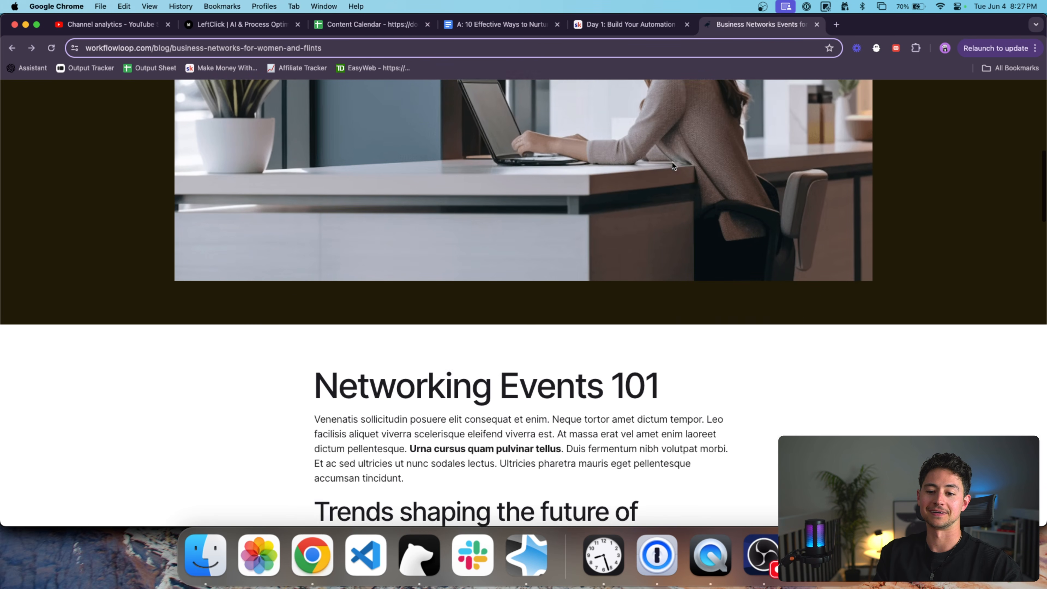
scroll(584, 318, up, 10)
key(cmd+t)
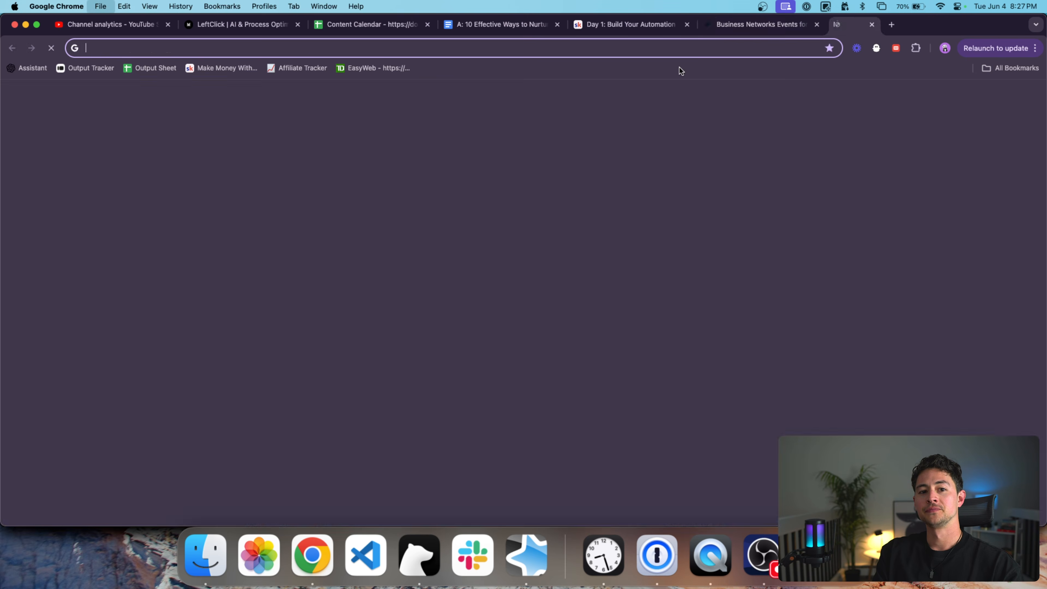
text(us1.make.com/63237/scenarios?folder=all&tab=all)
key(Return)
drag(857, 24, 597, 21)
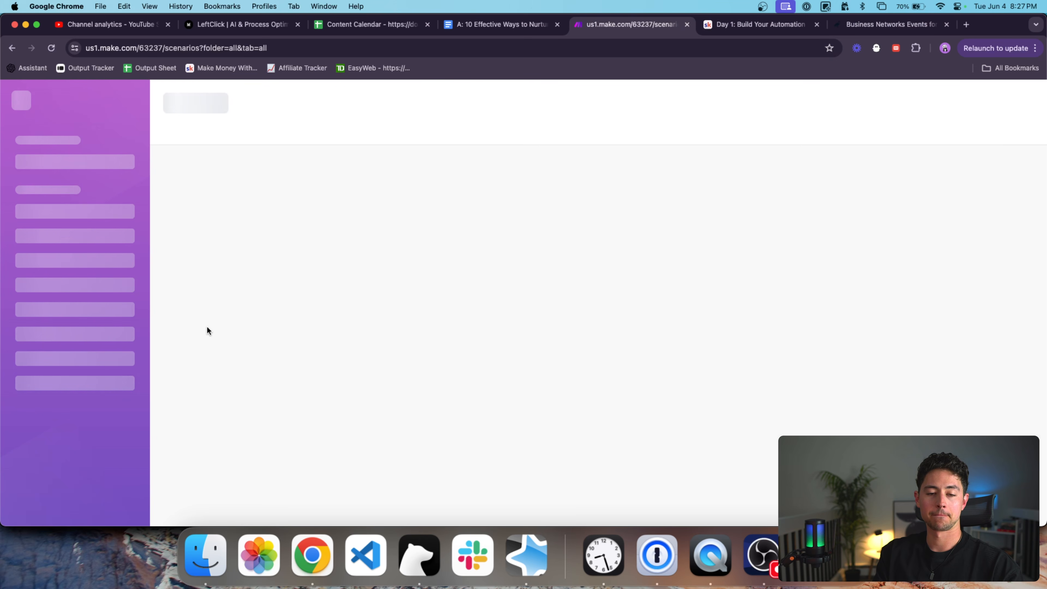
Start a new blank scenario inside the Example Builds folder.
click(50, 216)
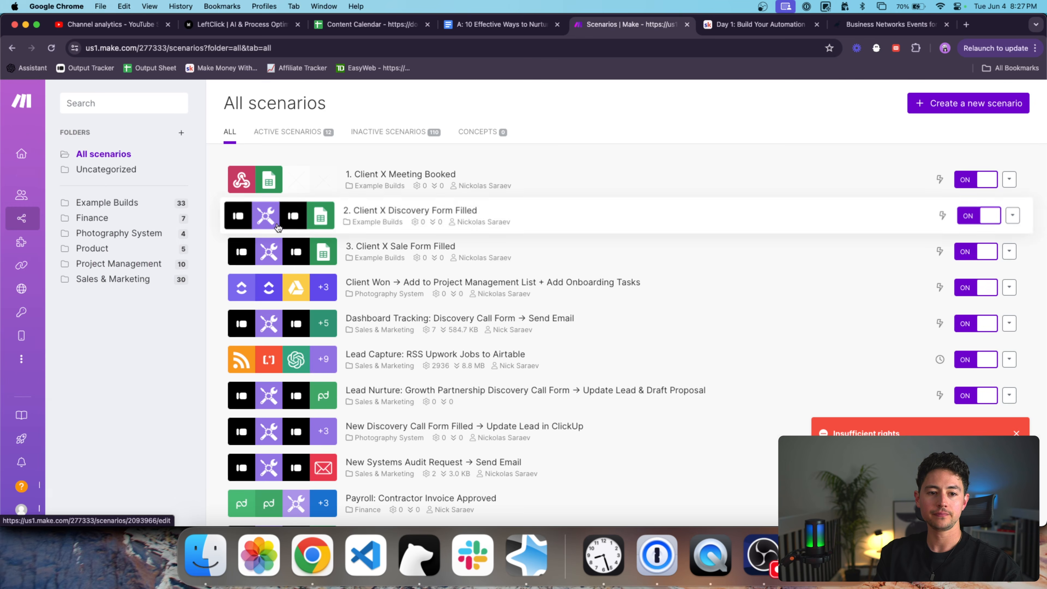
click(107, 203)
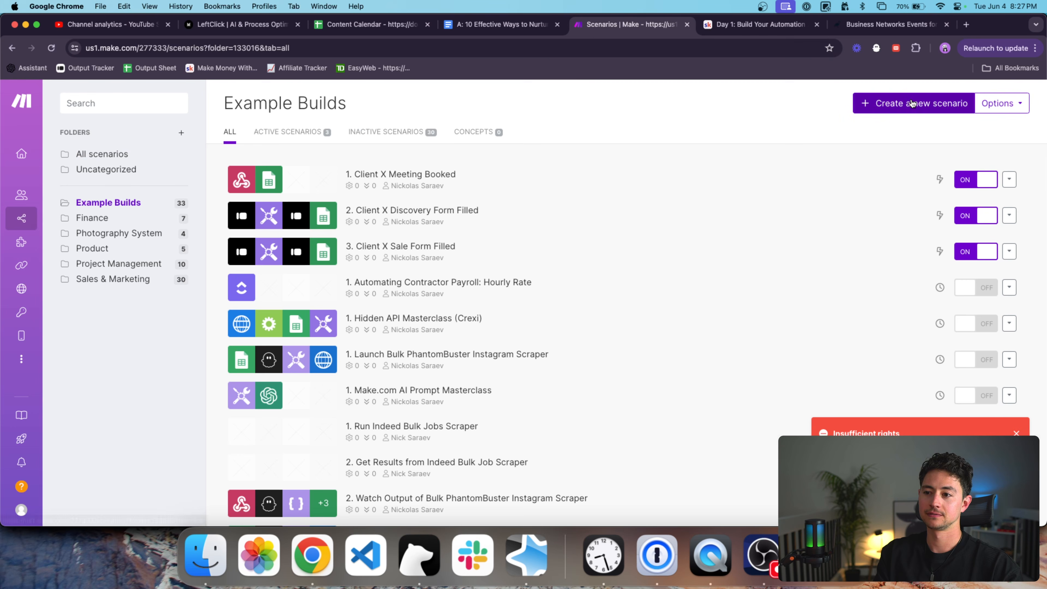
click(911, 103)
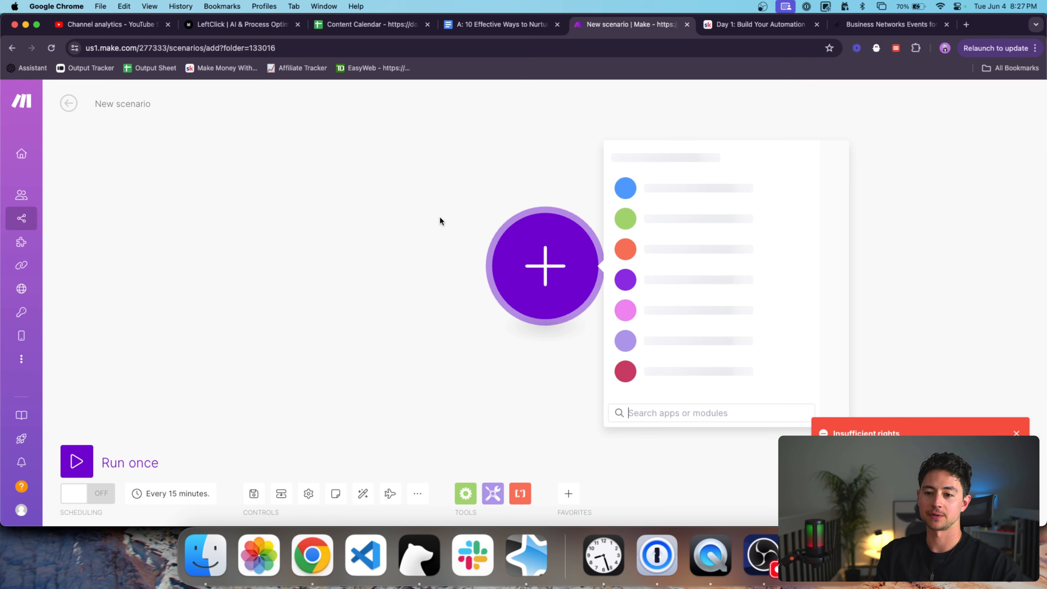
click(477, 206)
Rename the scenario to 'Search Google Sheet Rows → Post on Webflow Blog'.
click(135, 105)
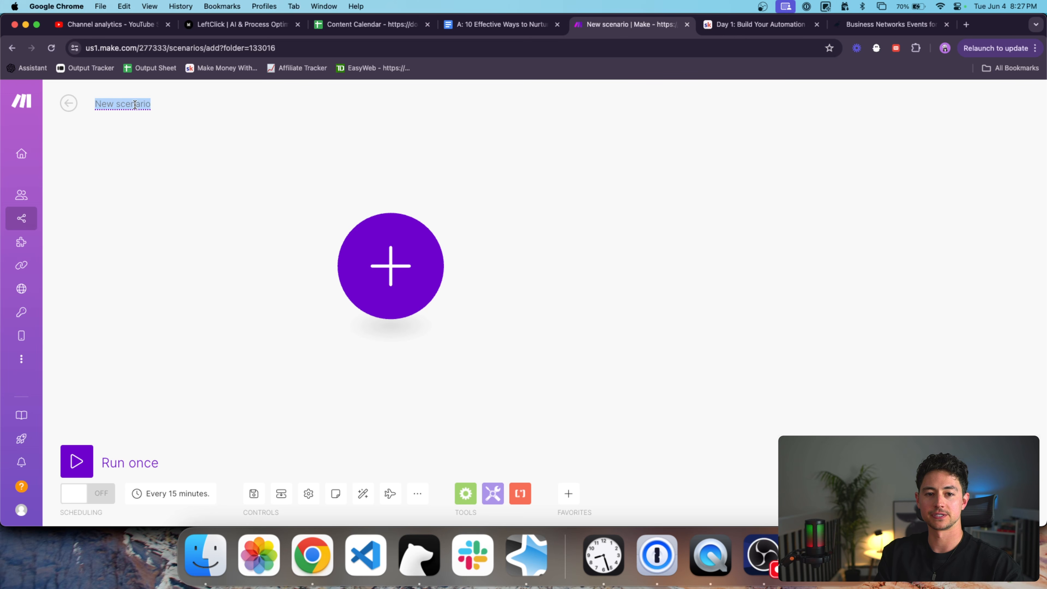
text(Google S)
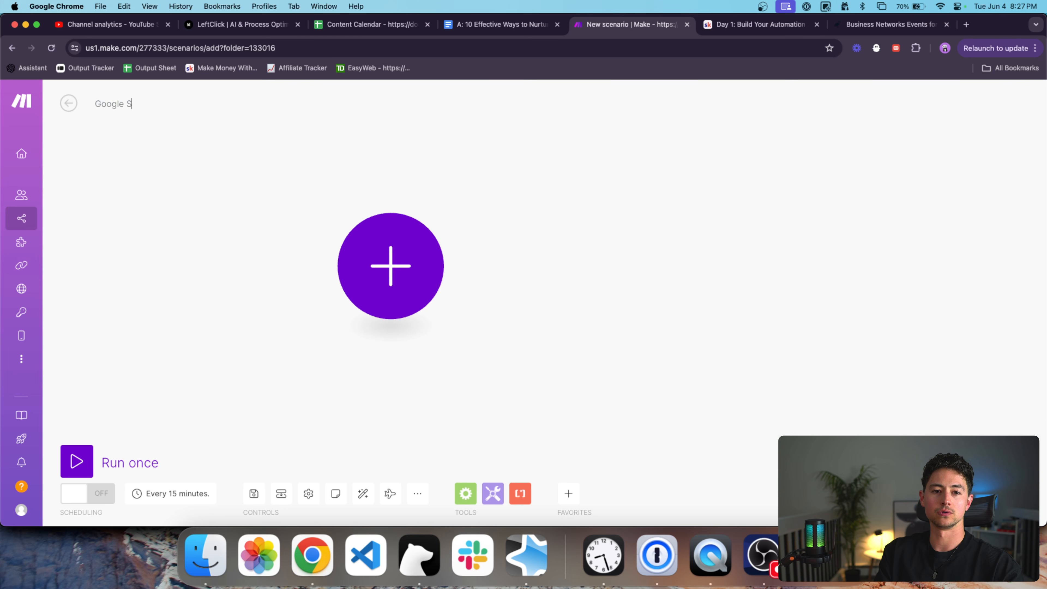
text(heet to Webfolw)
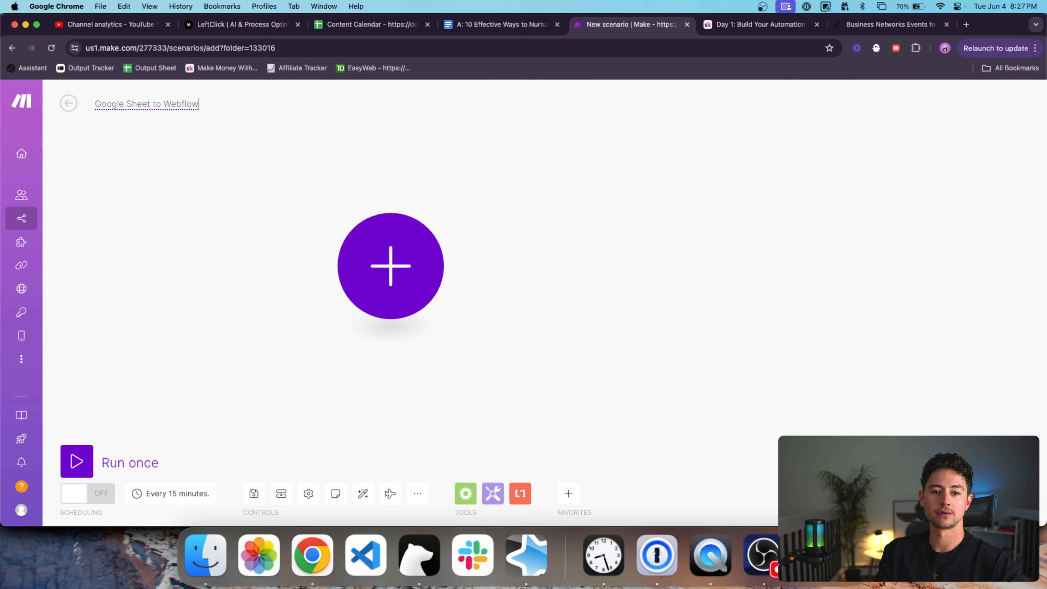
text( Blog)
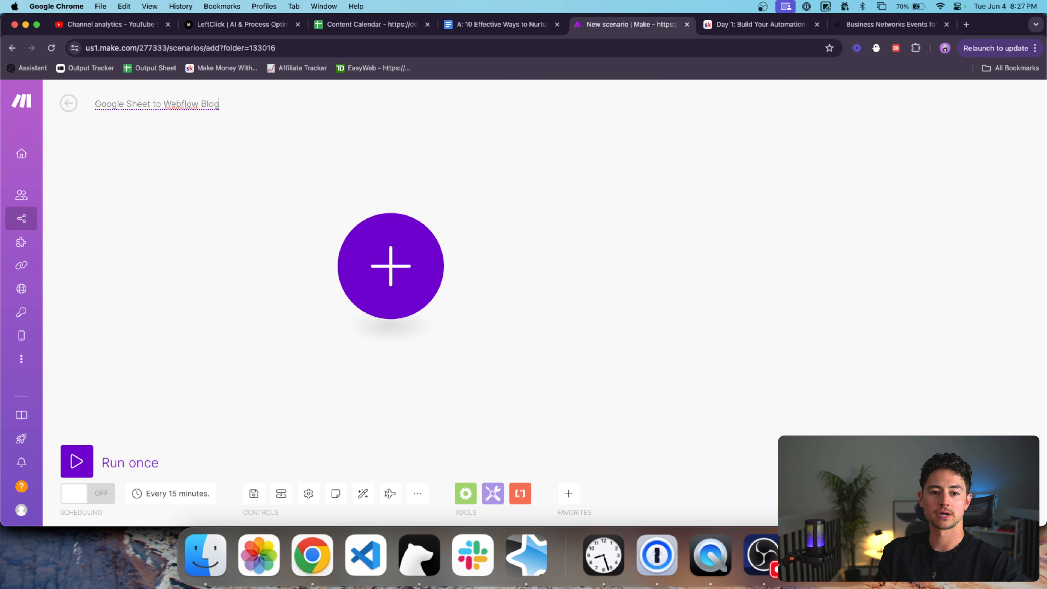
key(BackSpace)
key(BackSpace)
key(BackSpace)
text(->)
key(cmd+a)
key(Left)
text(Search)
key(alt+shift+Right)
key(alt+Right)
text(Rows)
key(Right)
key(Right)
key(Right)
text(Post on)
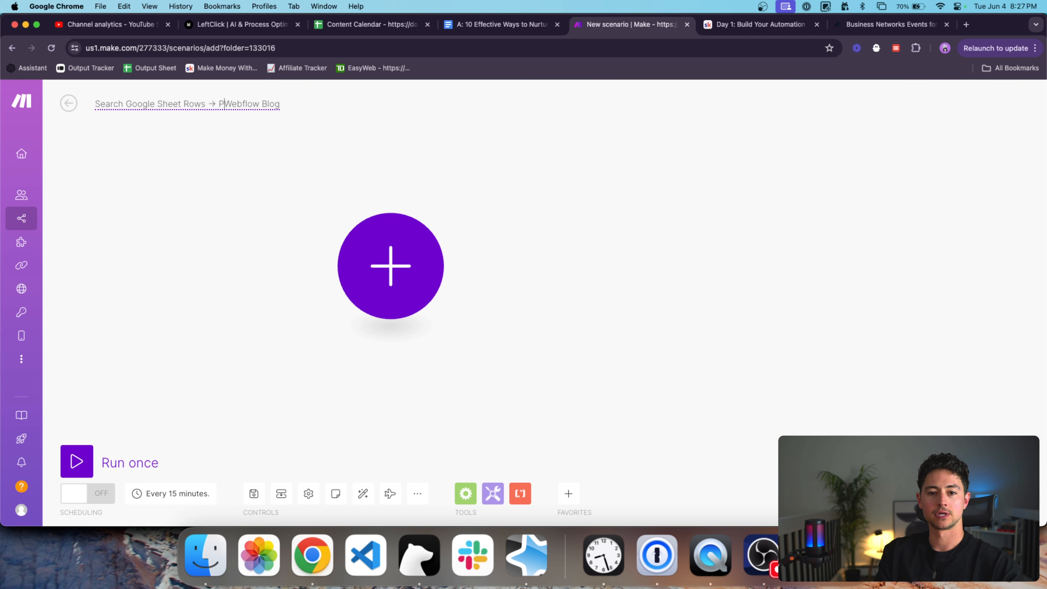
key(Return)
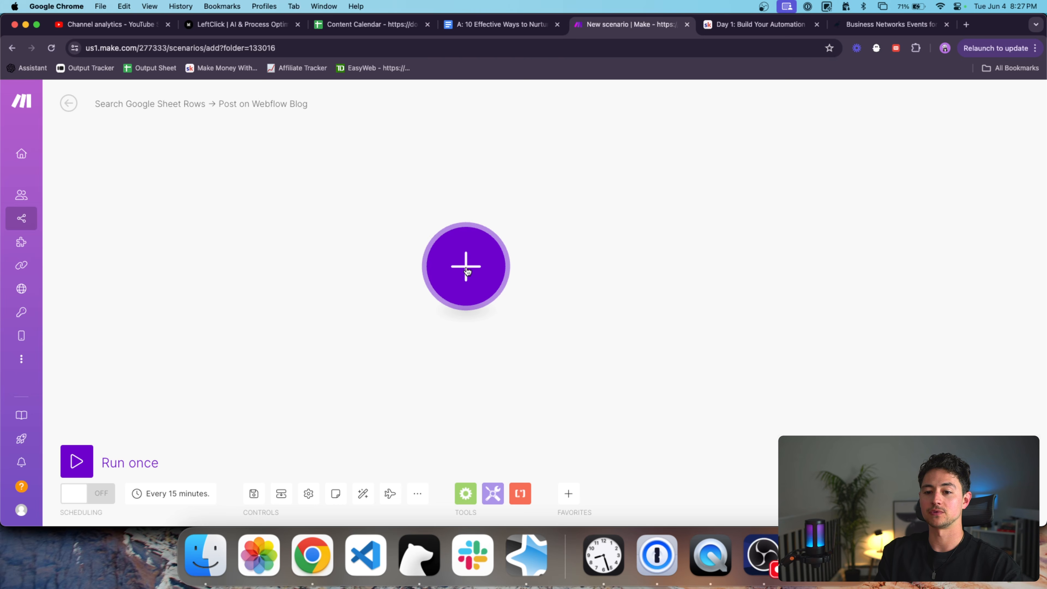
Choose Webflow for the first module and browse its list of modules.
click(456, 265)
text(webflow)
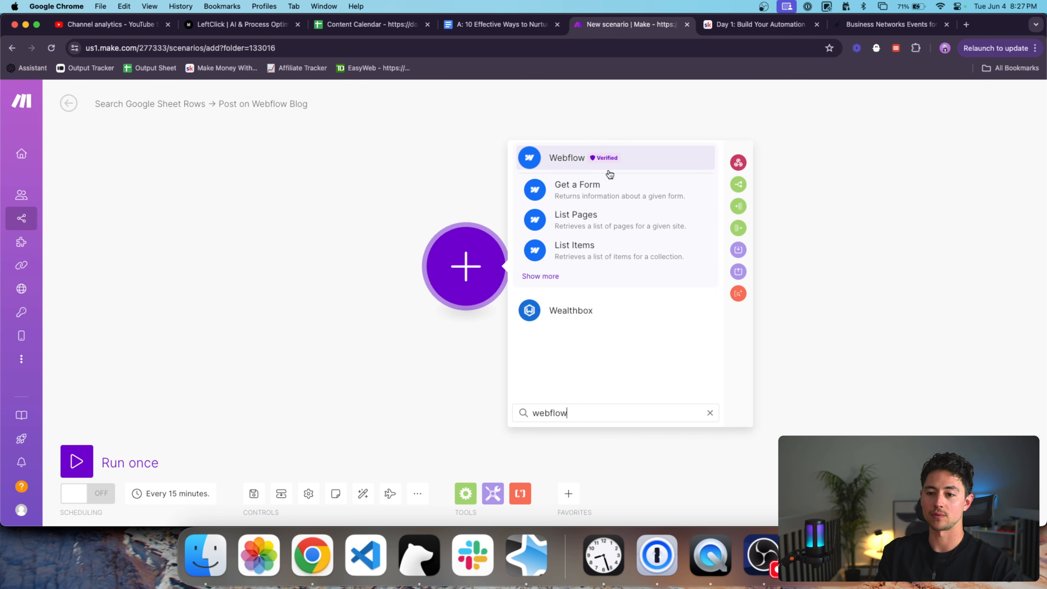
click(578, 161)
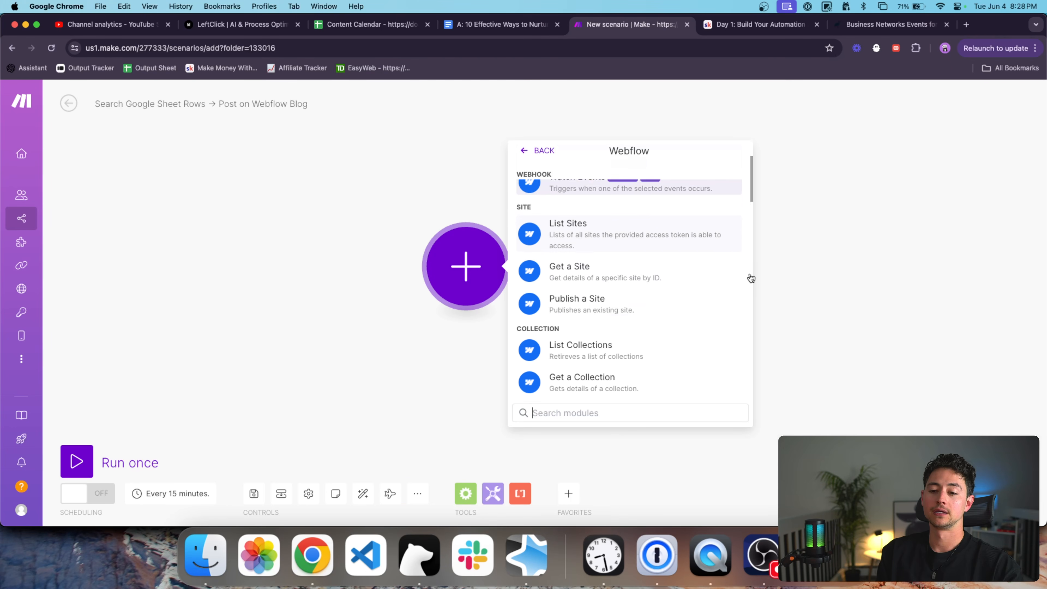
scroll(663, 311, down, 2)
scroll(659, 308, down, 1)
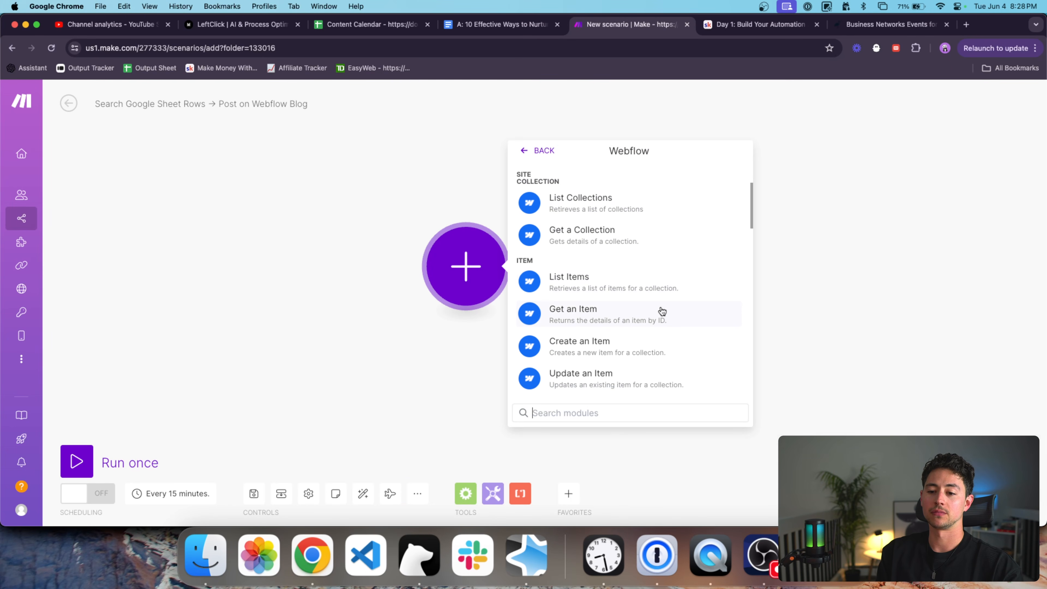
scroll(629, 314, down, 4)
scroll(612, 239, up, 1)
scroll(606, 208, down, 3)
scroll(618, 223, down, 5)
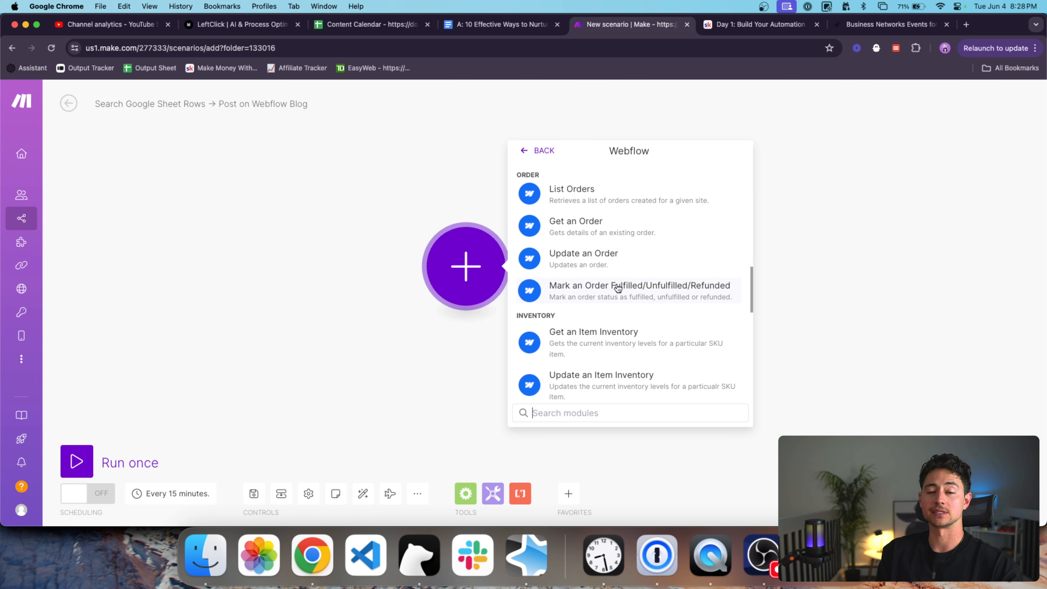
scroll(617, 288, down, 5)
scroll(616, 282, down, 5)
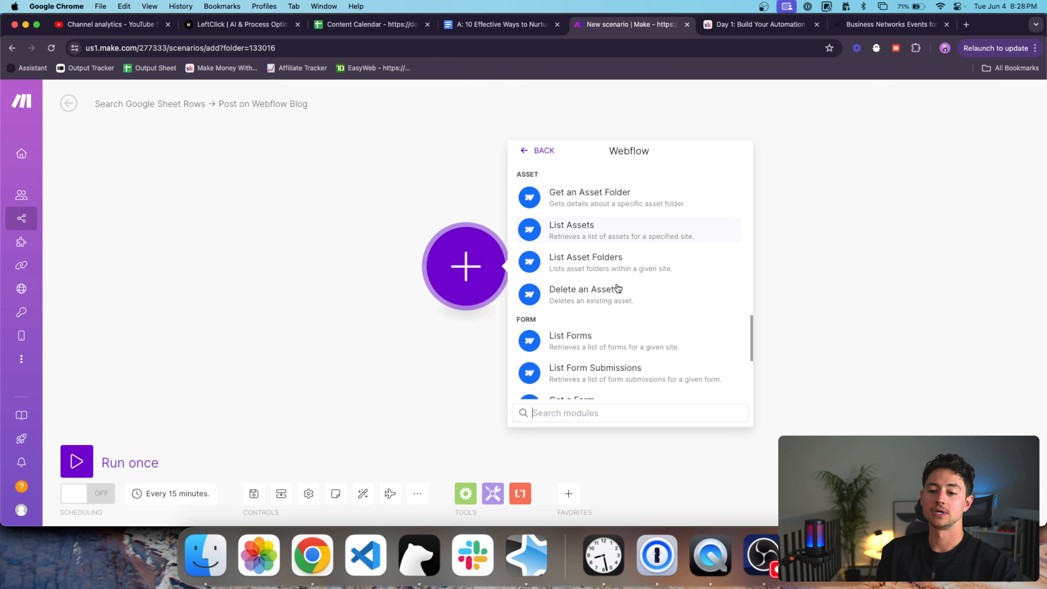
scroll(617, 264, down, 1)
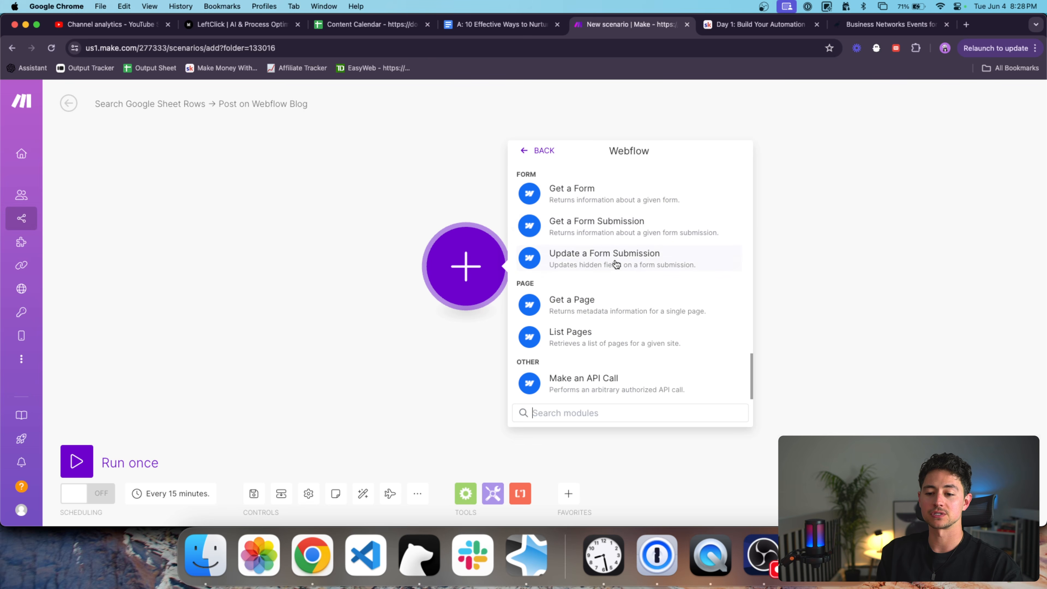
Search the web for 'webflow api' in a new tab.
key(super+t)
text(webflow api)
key(Return)
Look over the Webflow Developers Data API reference introduction, then close it to return to Make.
click(200, 211)
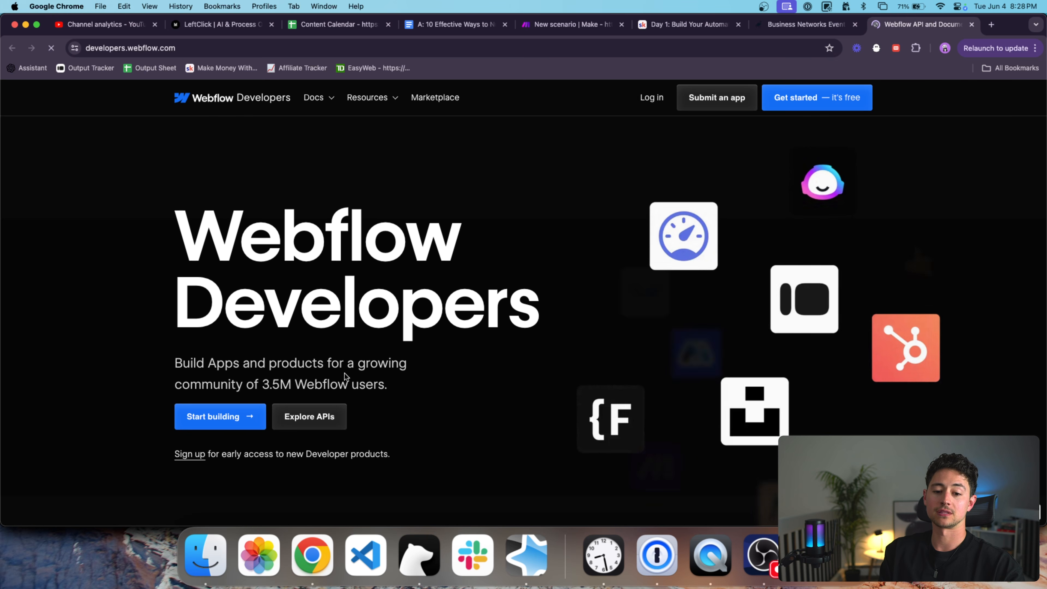
click(320, 416)
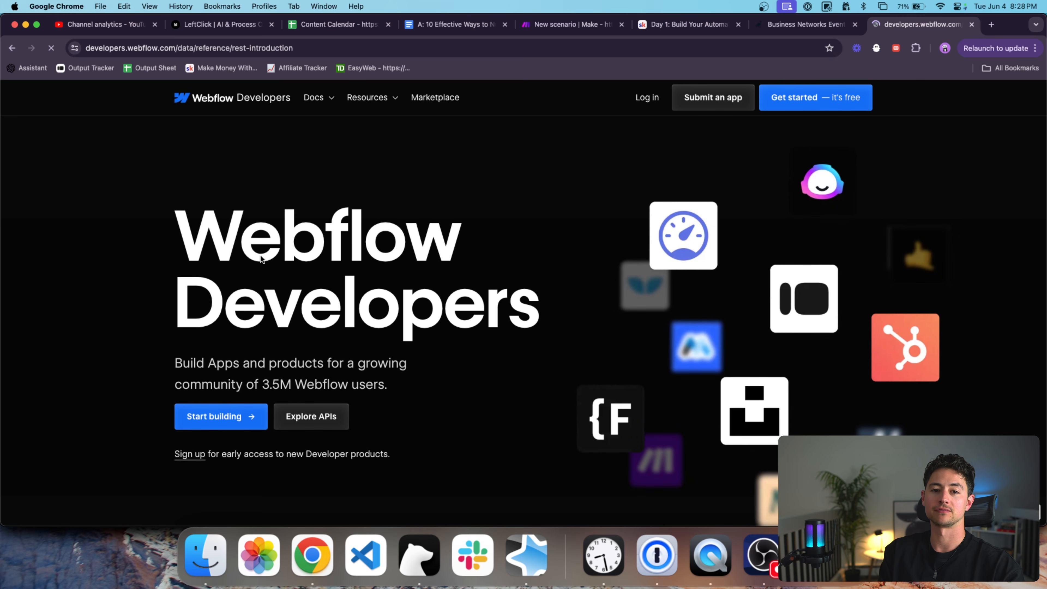
scroll(250, 326, down, 5)
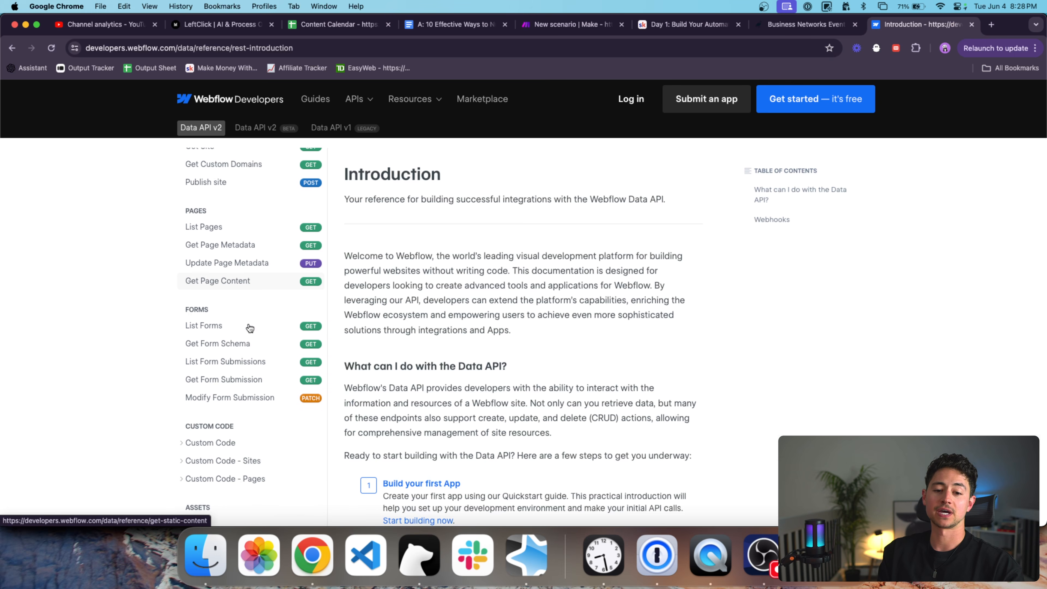
scroll(250, 328, down, 5)
key(super+w)
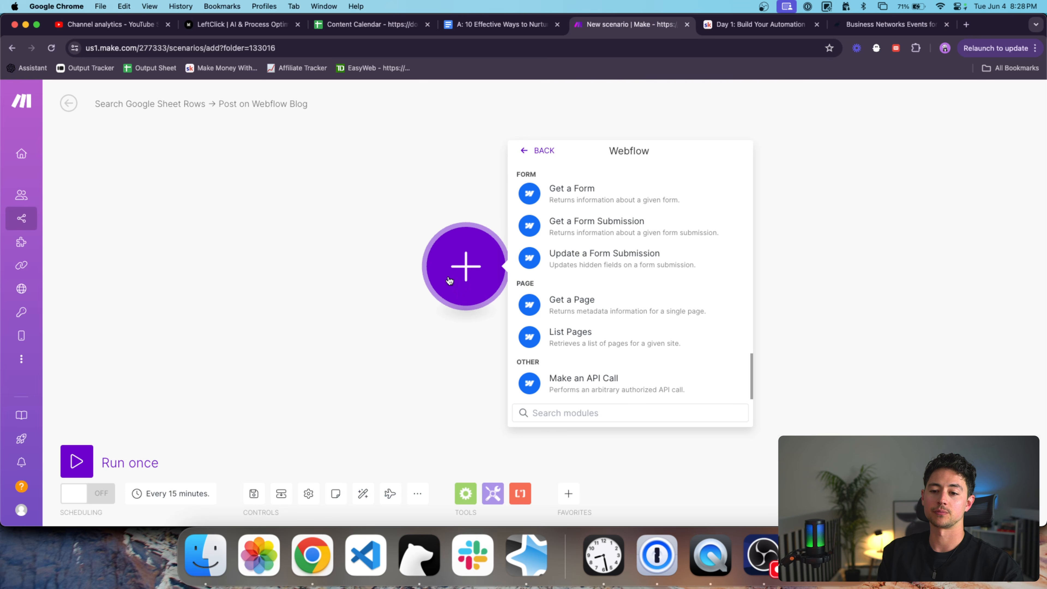
scroll(571, 289, up, 15)
scroll(572, 289, up, 3)
scroll(573, 295, down, 5)
scroll(574, 304, up, 6)
scroll(574, 304, up, 2)
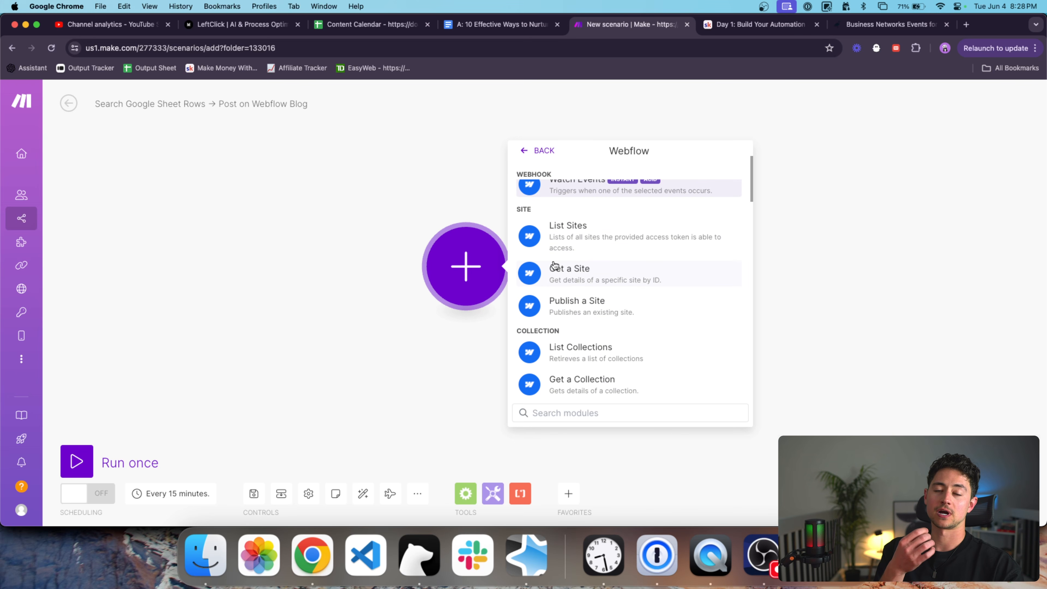
scroll(630, 288, down, 1)
scroll(630, 287, down, 3)
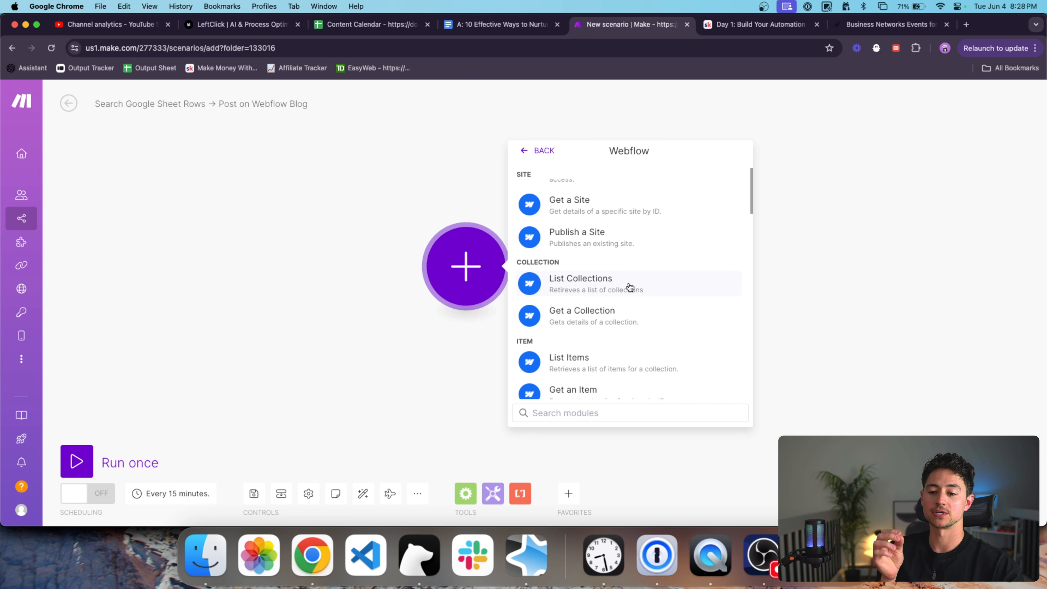
scroll(629, 286, down, 3)
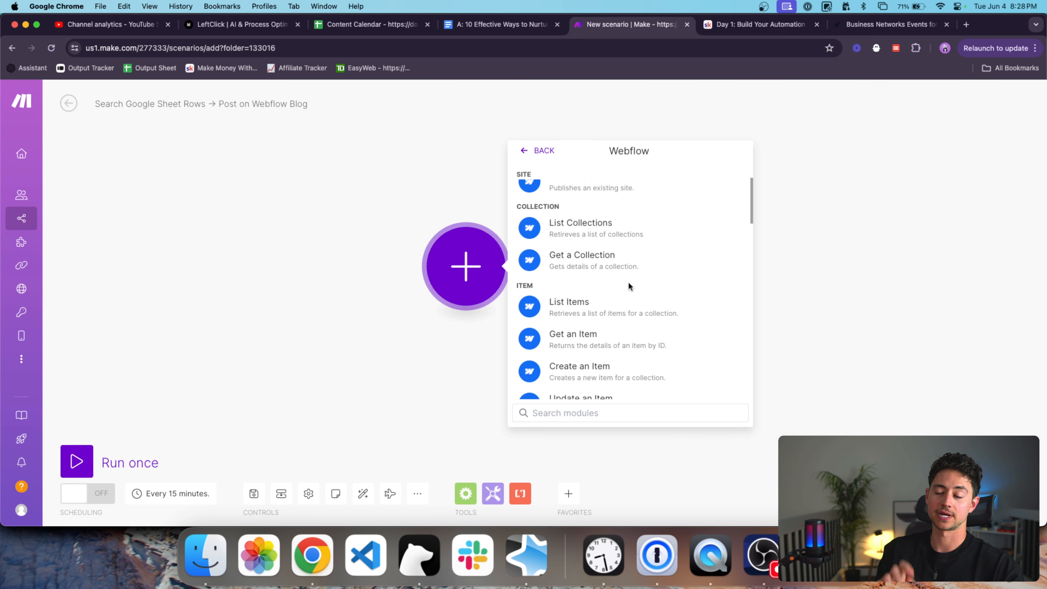
Add Webflow's Create an Item module and name its new connection 'Webflow'.
click(629, 372)
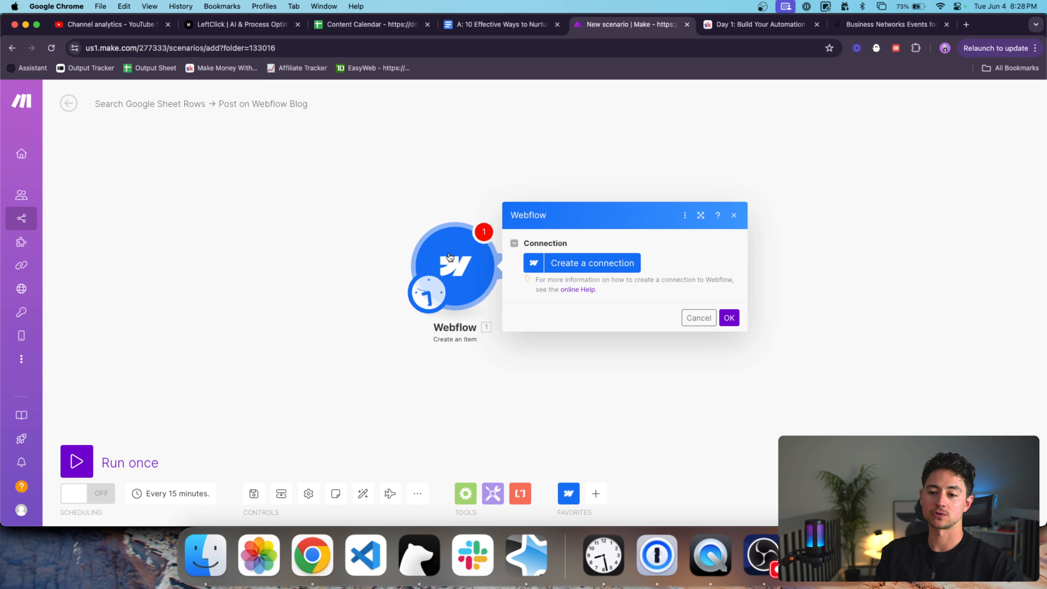
click(547, 264)
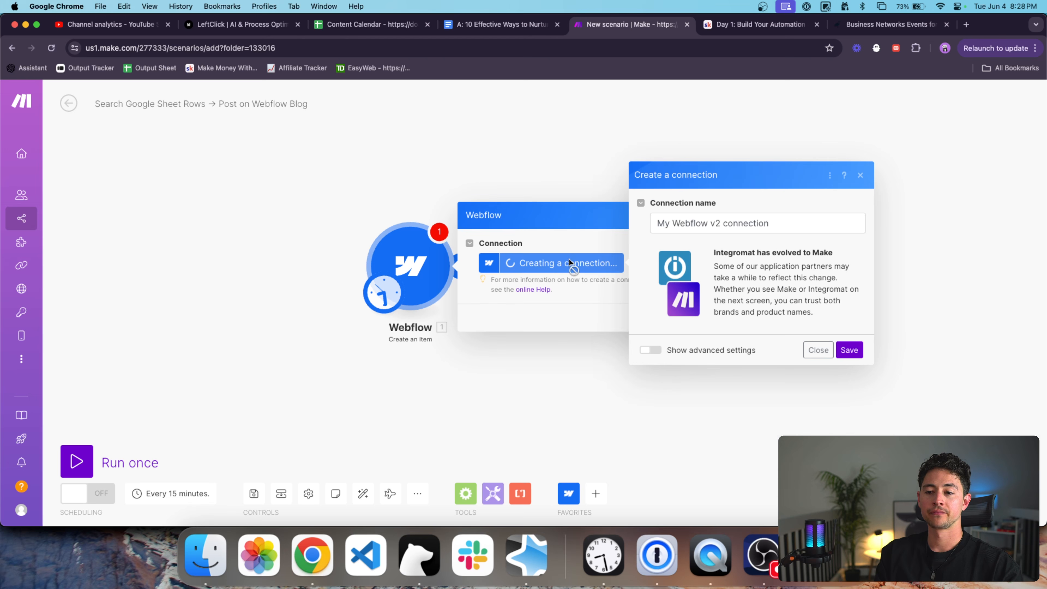
drag(797, 218, 658, 220)
drag(791, 225, 708, 223)
key(BackSpace)
key(BackSpace)
key(alt+Left)
key(alt+shift+Left)
key(BackSpace)
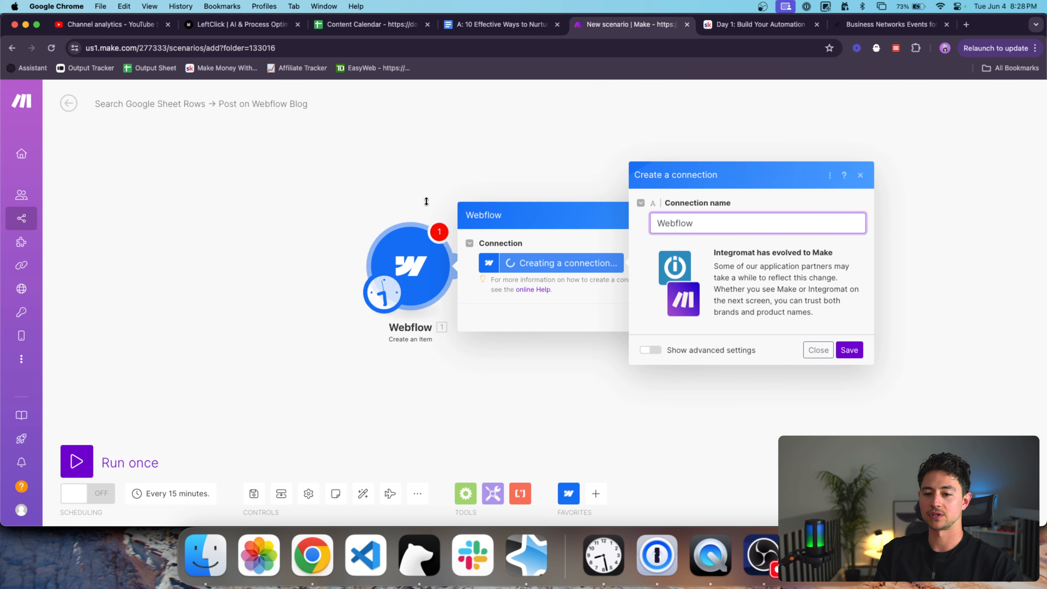
Save the connection, sign in to Webflow and authorize the Workflow Loop site.
click(849, 350)
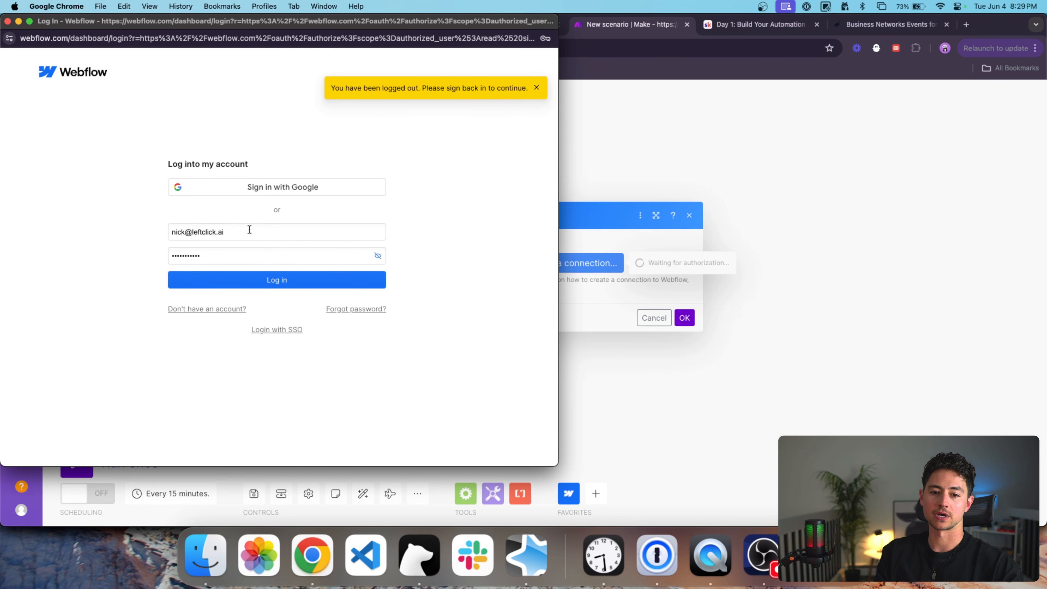
click(254, 280)
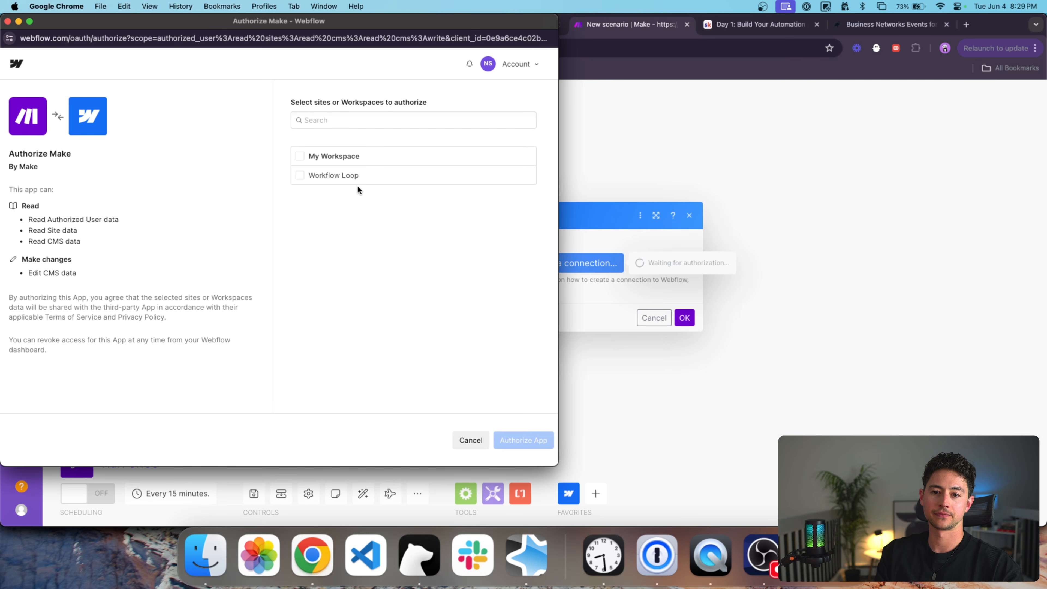
click(300, 175)
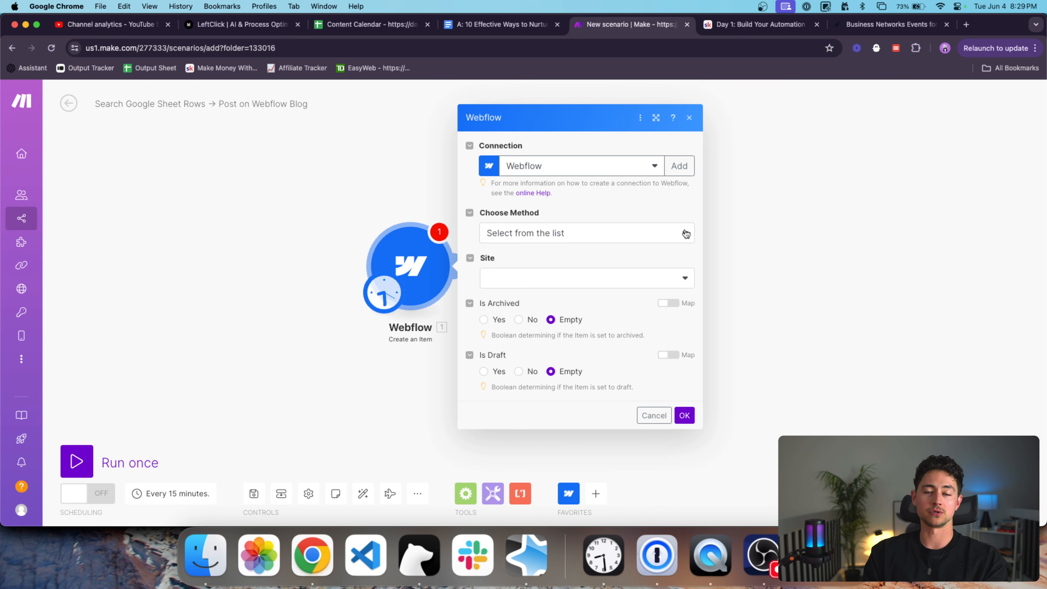
Select Workflow Loop as the site and Blog Posts as the collection.
click(658, 243)
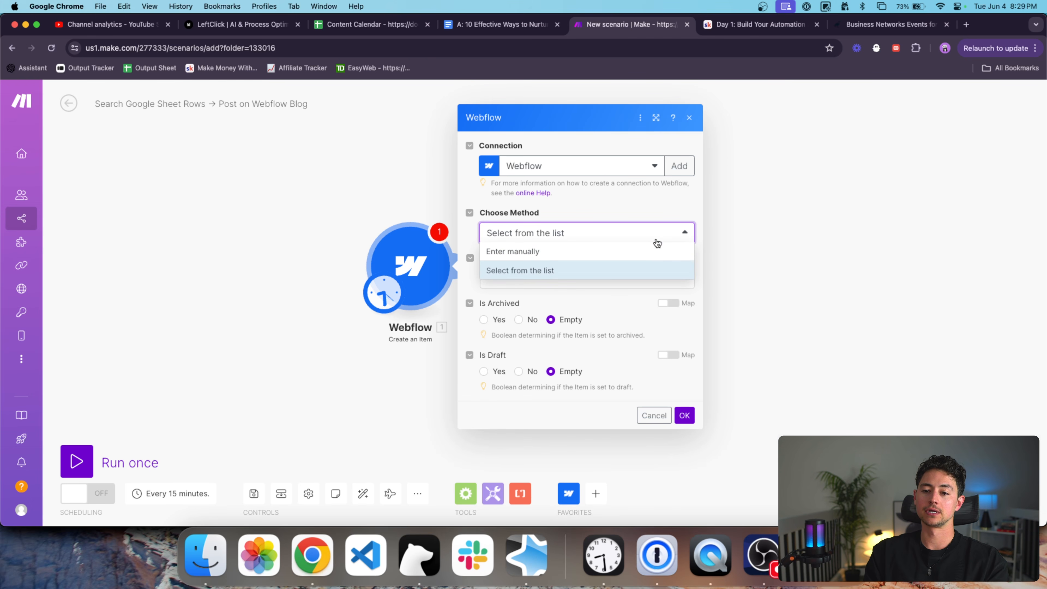
click(657, 242)
click(569, 277)
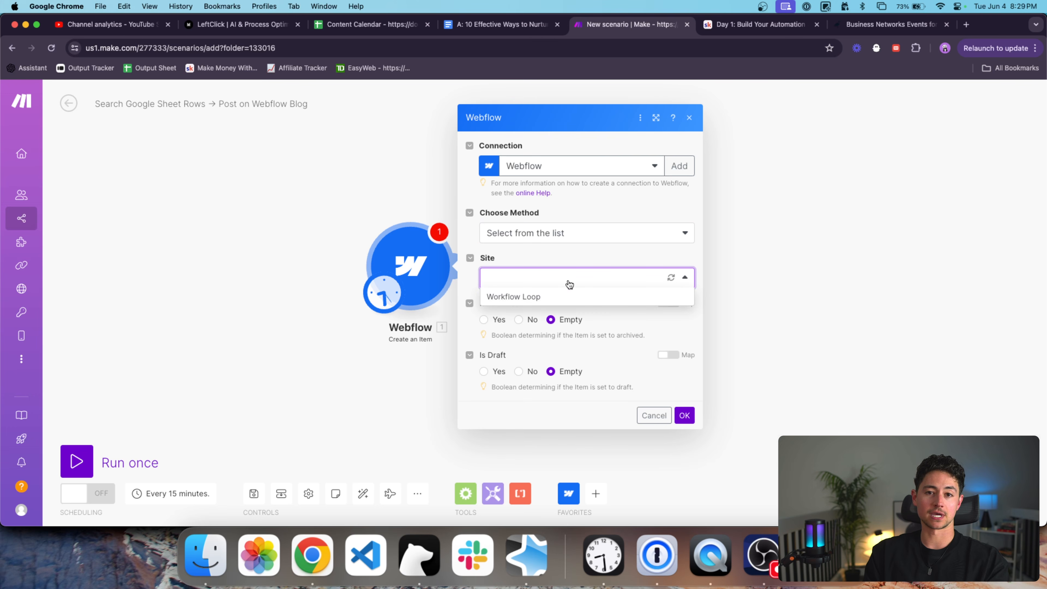
click(549, 297)
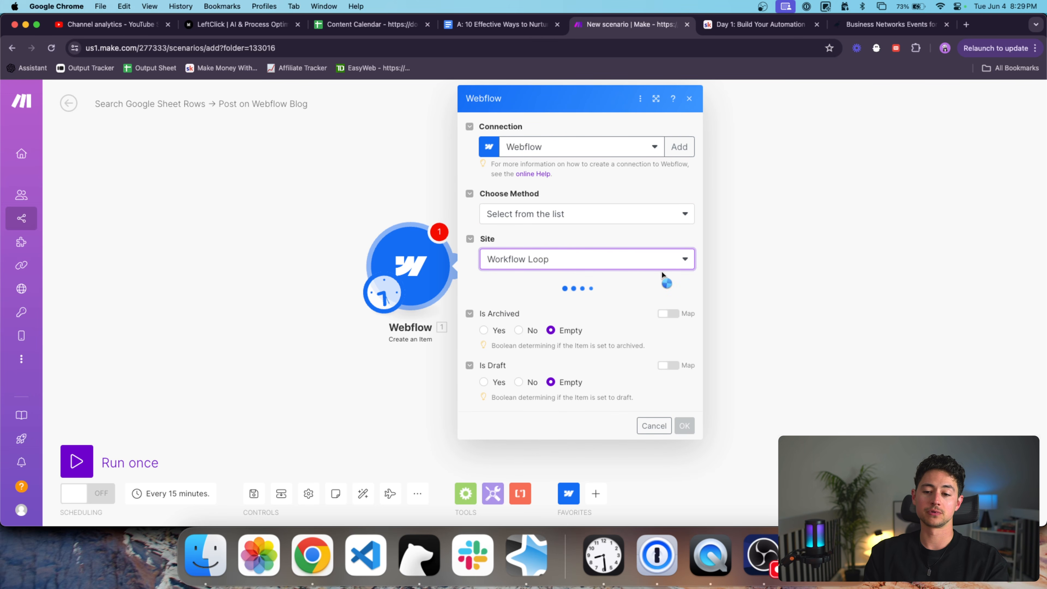
click(578, 304)
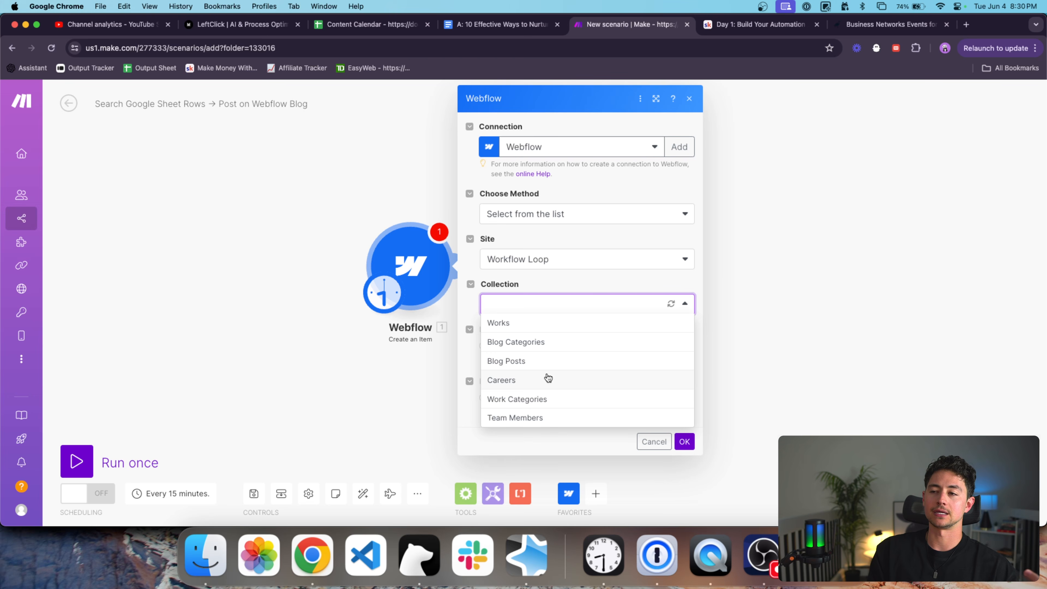
click(543, 363)
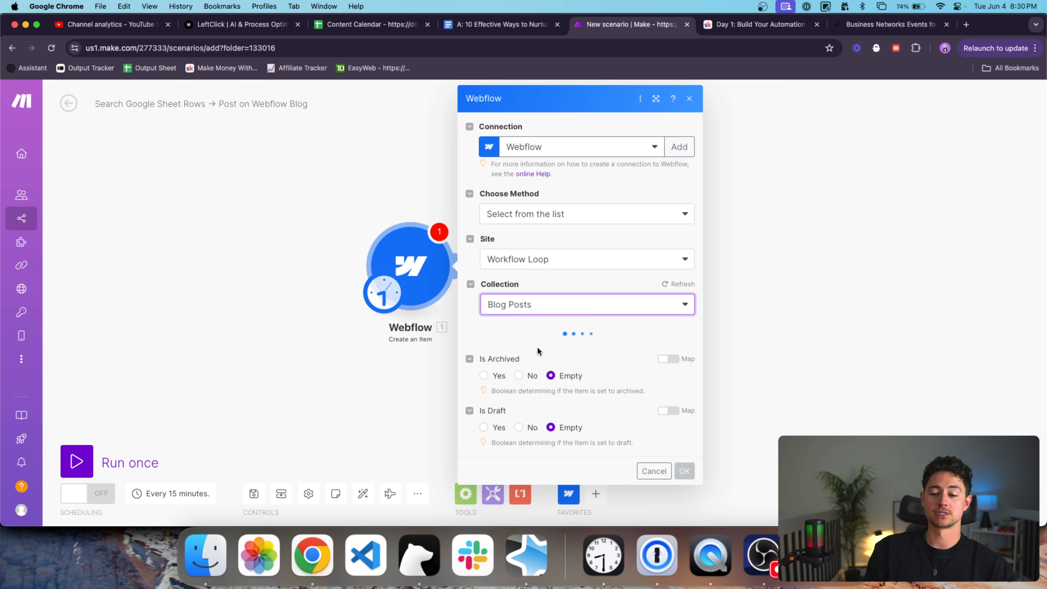
Review the Name, Date of Publishing and Author fields, leaving the author unchosen.
scroll(536, 345, down, 5)
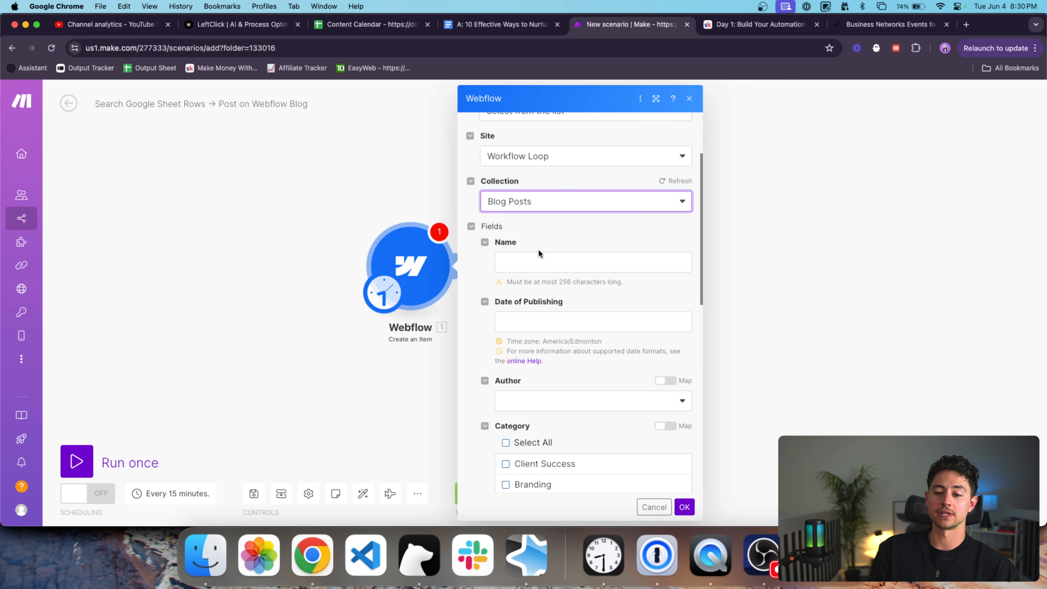
scroll(565, 255, down, 1)
click(557, 246)
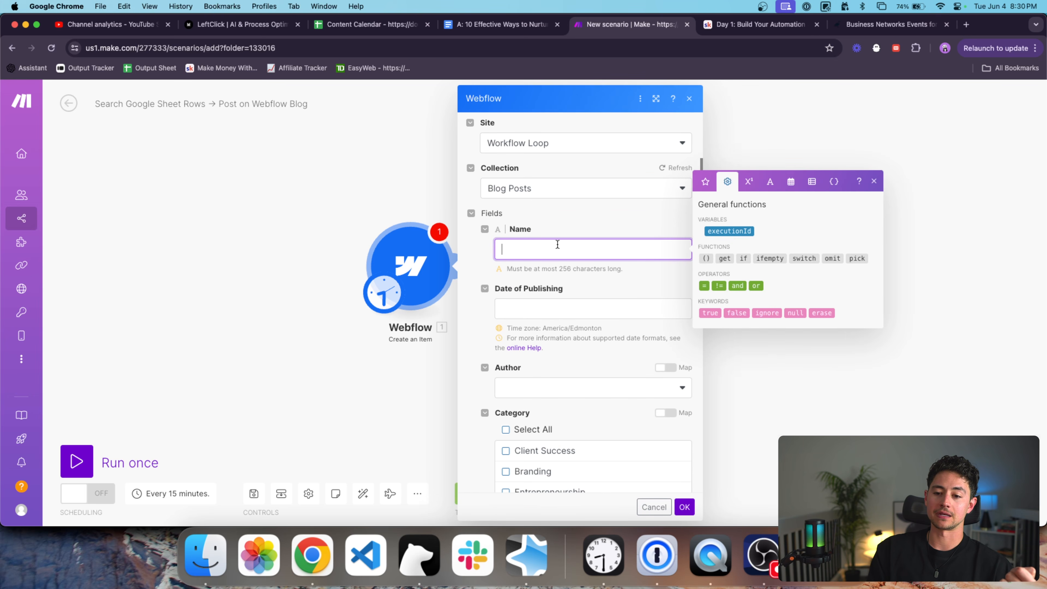
scroll(571, 316, down, 3)
key(Tab)
click(554, 333)
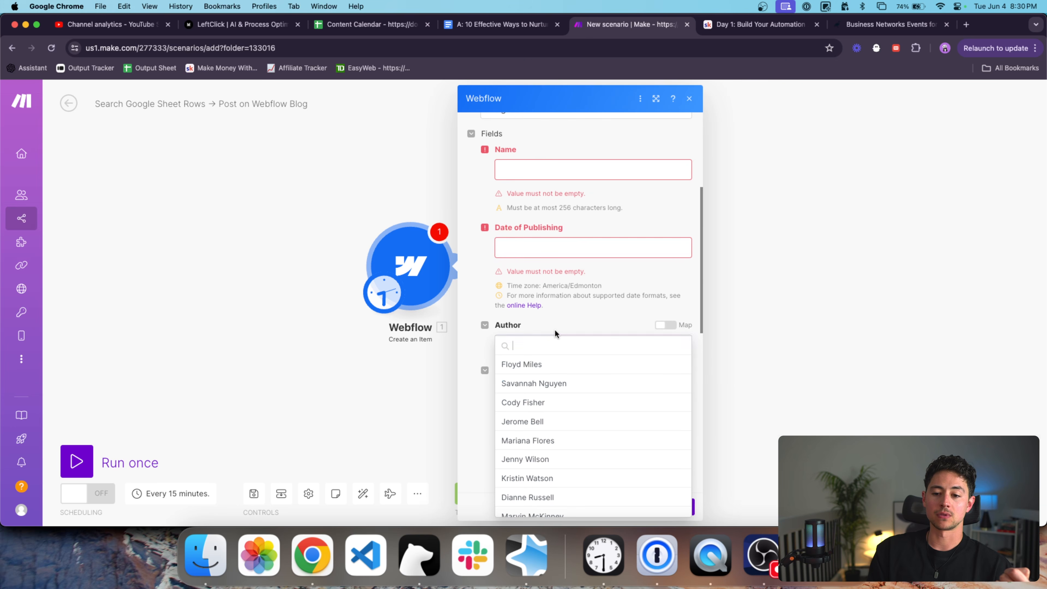
click(536, 272)
scroll(528, 260, down, 3)
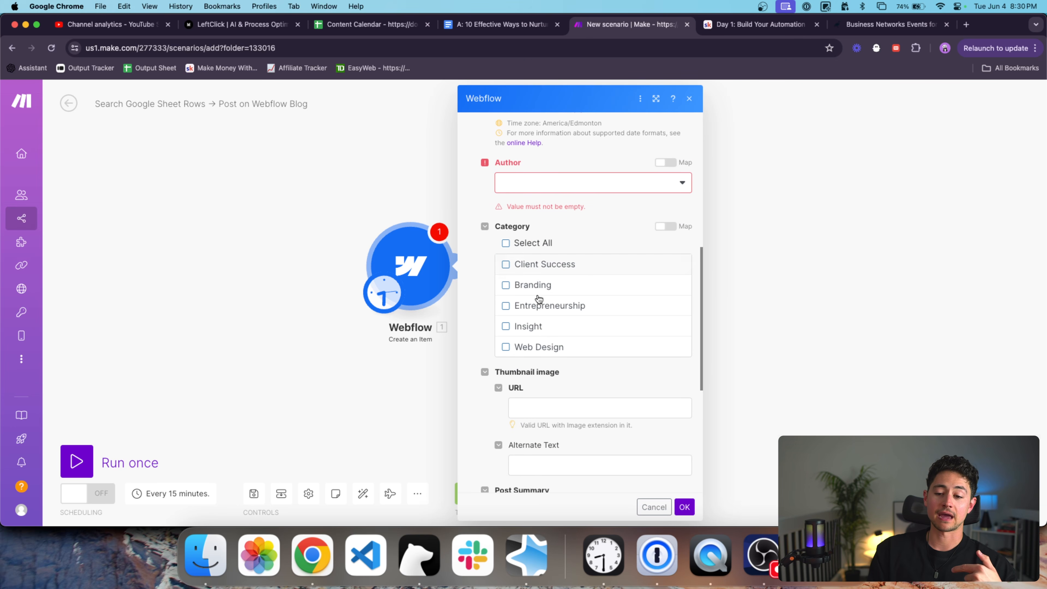
scroll(549, 330, down, 3)
Check the thumbnail URL, Post Summary, Post Body and Slug fields, then scroll back to the top.
click(534, 285)
scroll(529, 287, down, 4)
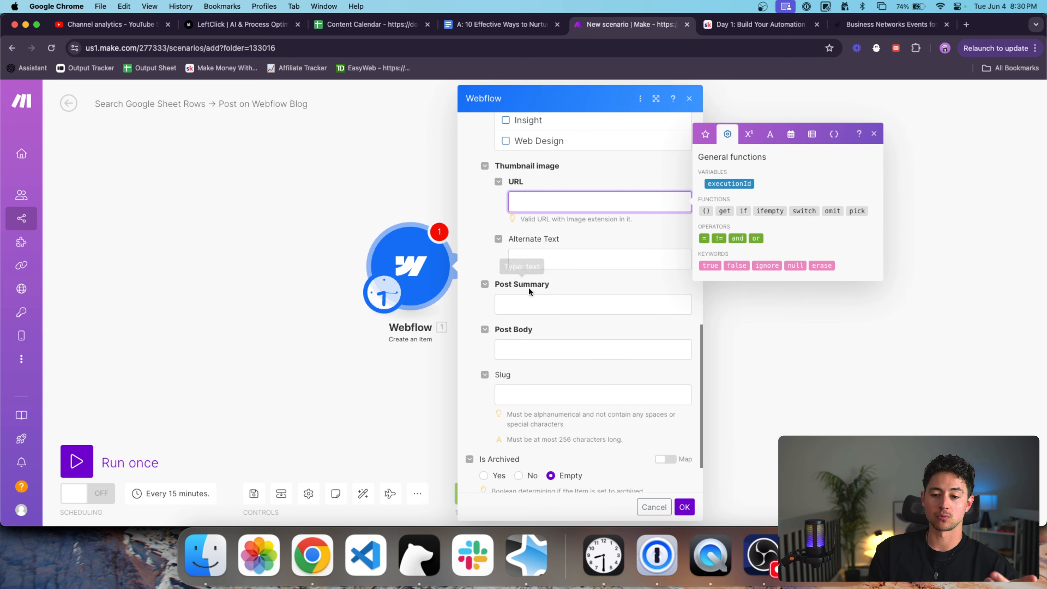
click(526, 250)
click(526, 292)
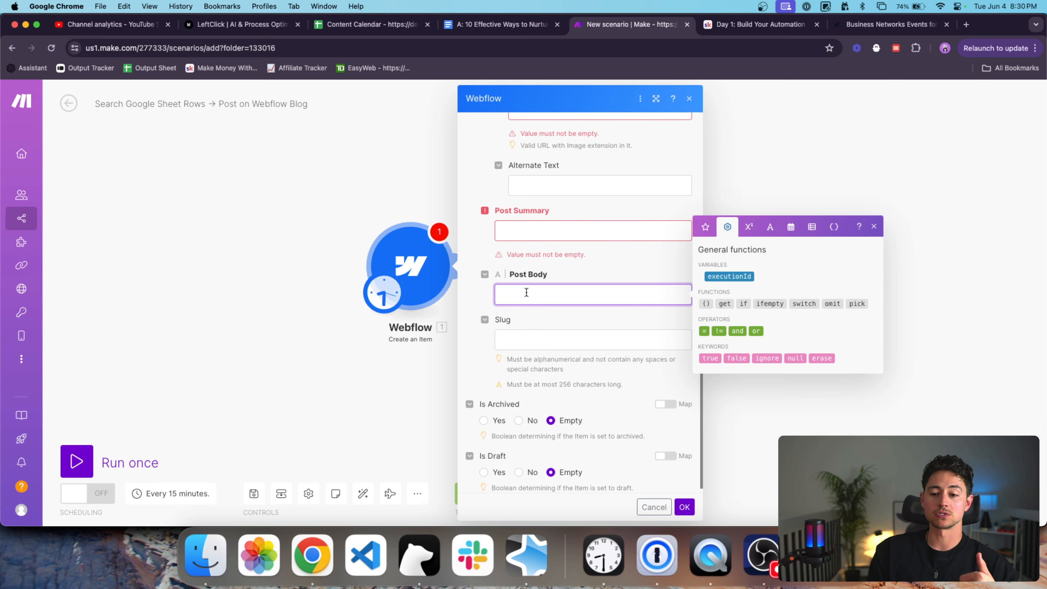
click(532, 330)
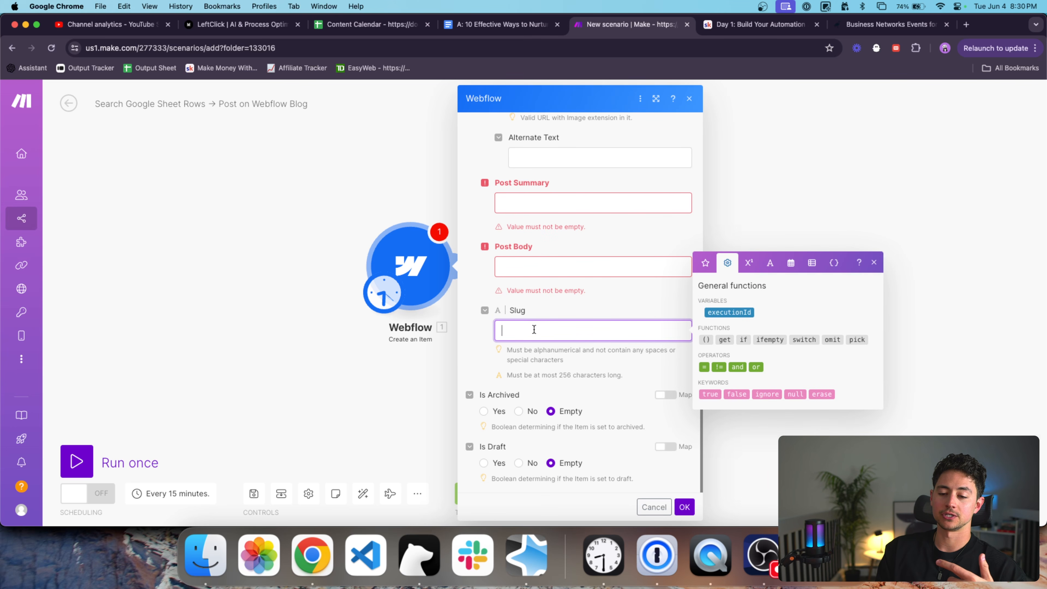
click(482, 355)
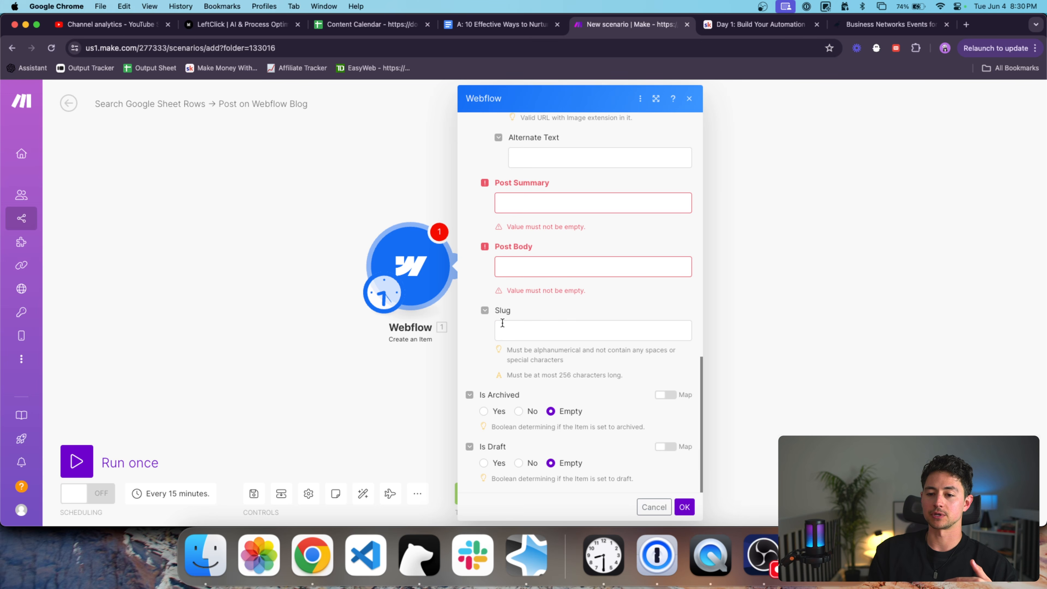
scroll(501, 325, up, 10)
scroll(499, 311, up, 10)
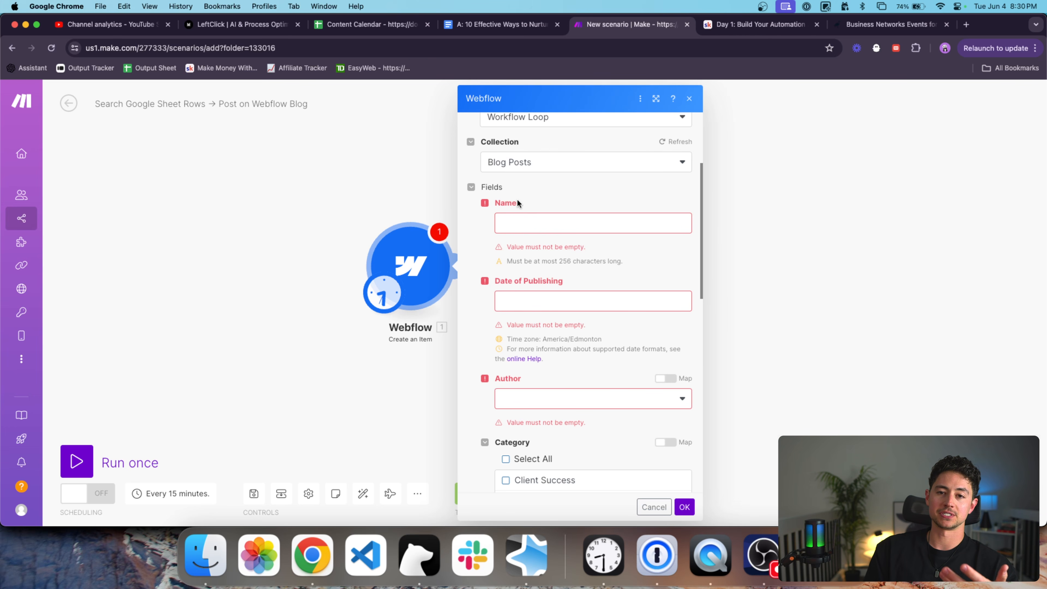
scroll(481, 232, down, 1)
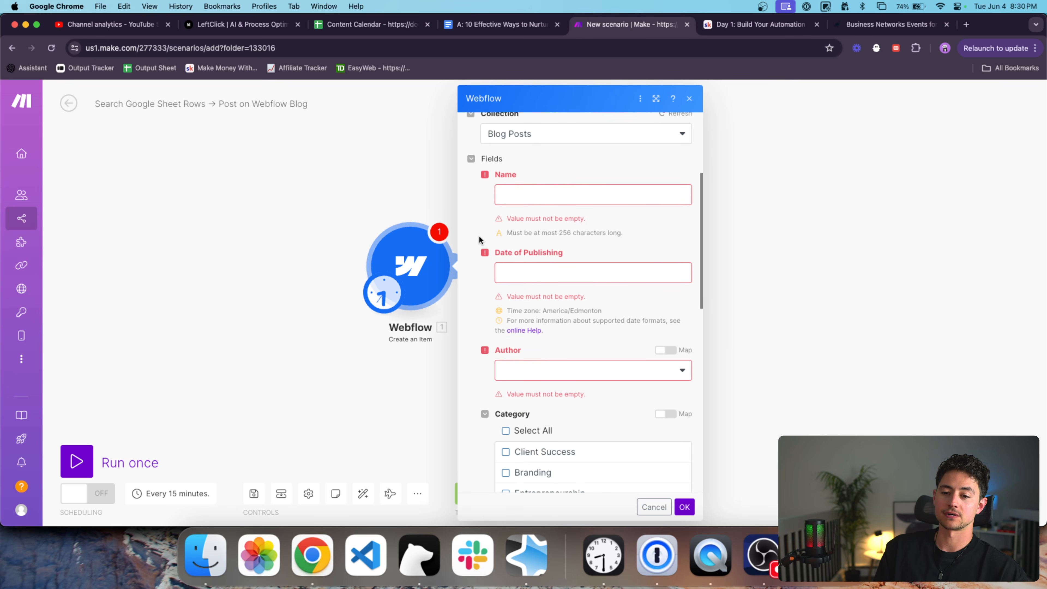
Name the Webflow item 'This is an example' and set its publish date to now.
click(511, 200)
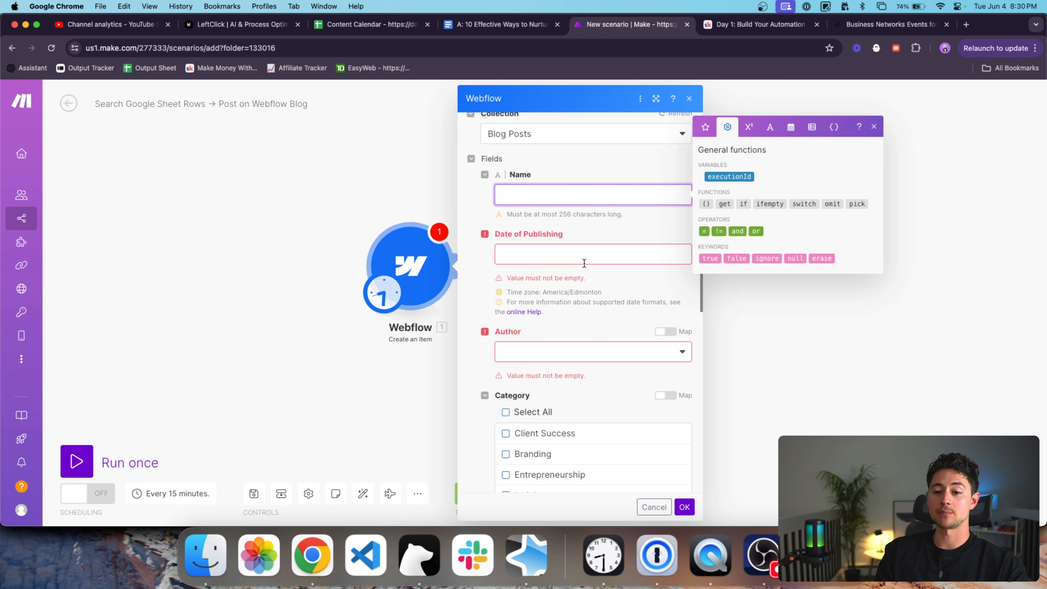
text(This is an example)
click(617, 253)
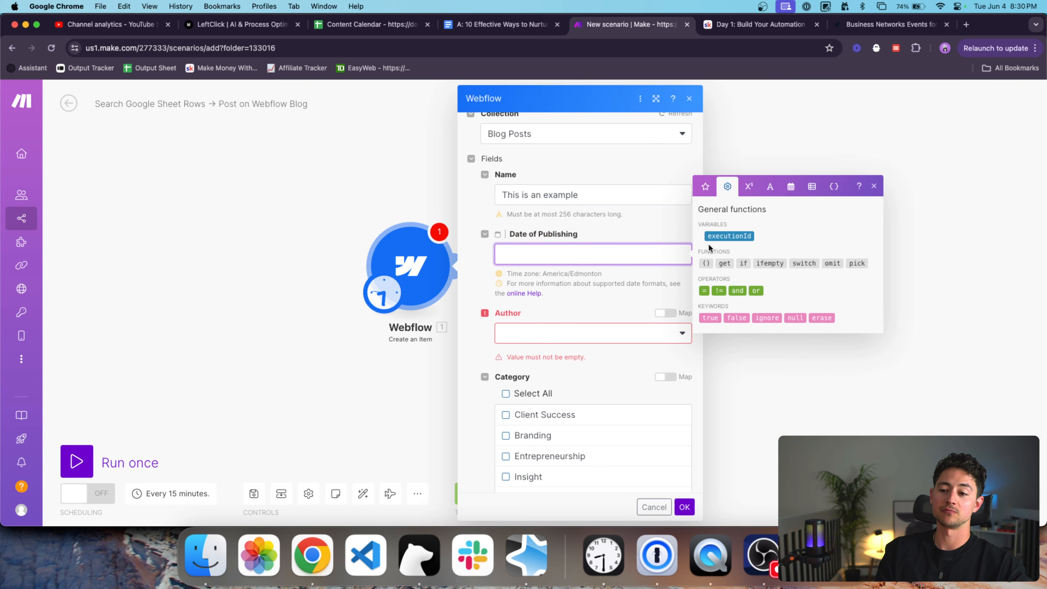
click(792, 188)
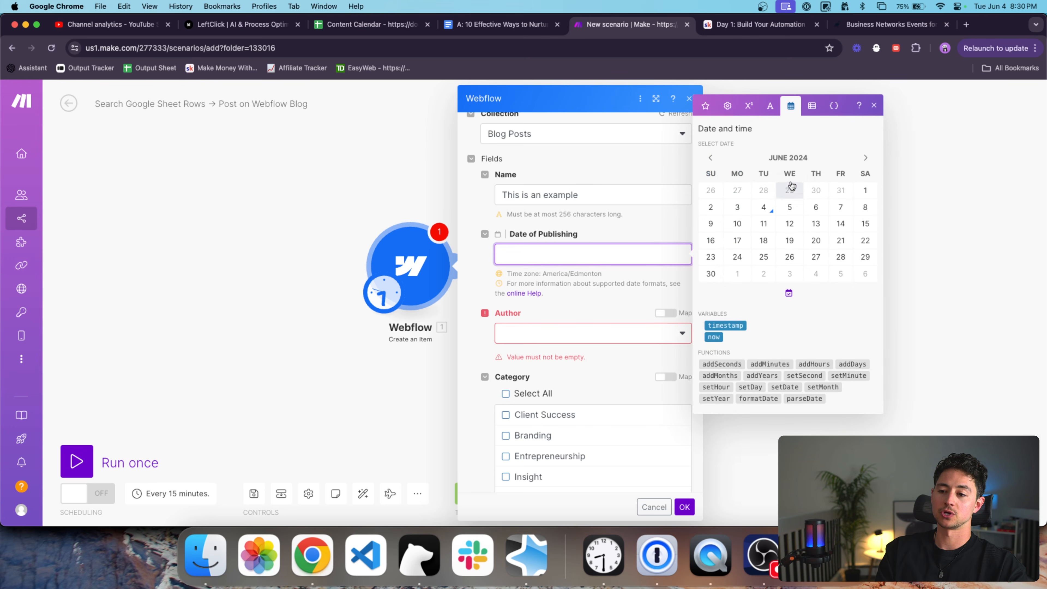
click(714, 337)
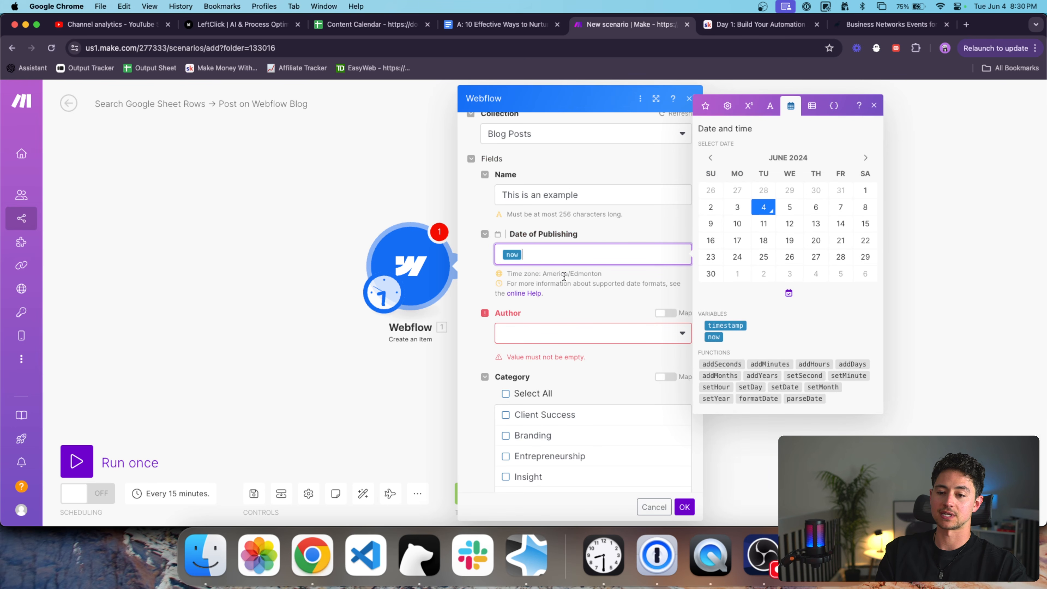
Choose an author for the post and tick the Entrepreneurship category.
click(611, 333)
scroll(580, 309, down, 2)
scroll(534, 295, down, 3)
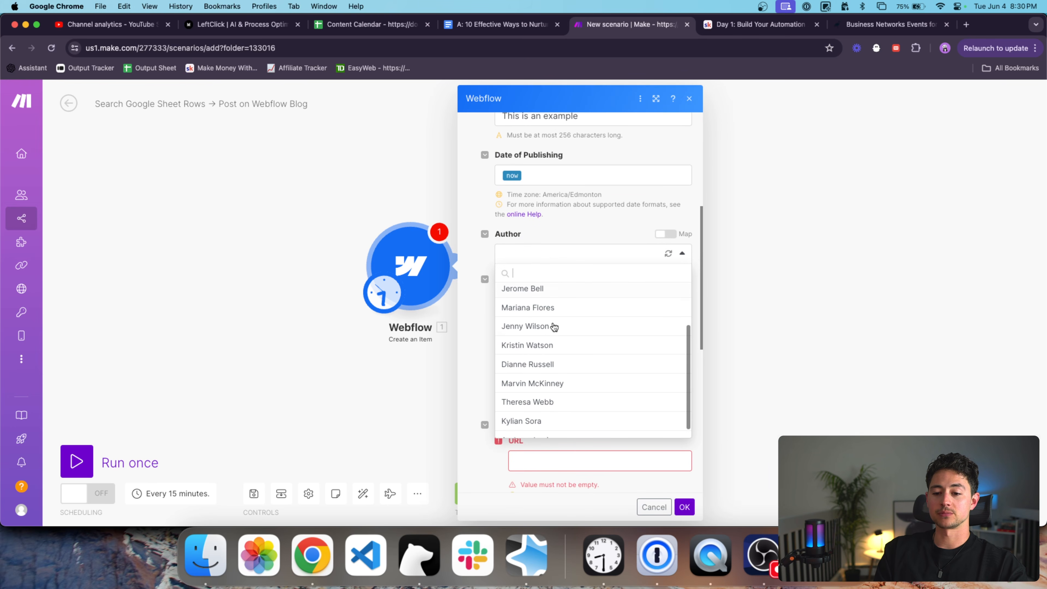
click(569, 353)
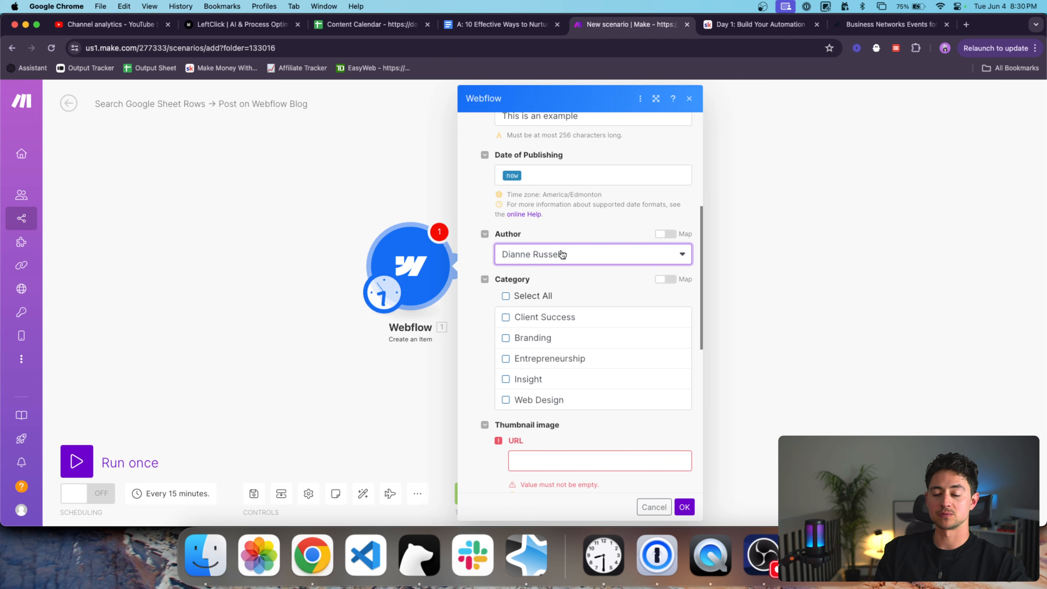
scroll(594, 275, down, 3)
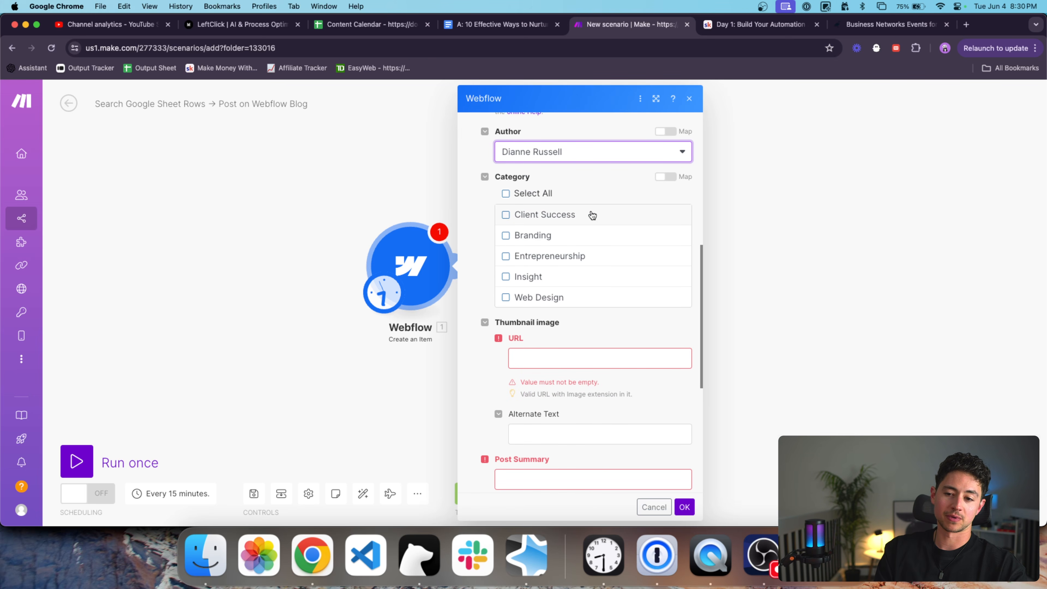
scroll(592, 214, down, 1)
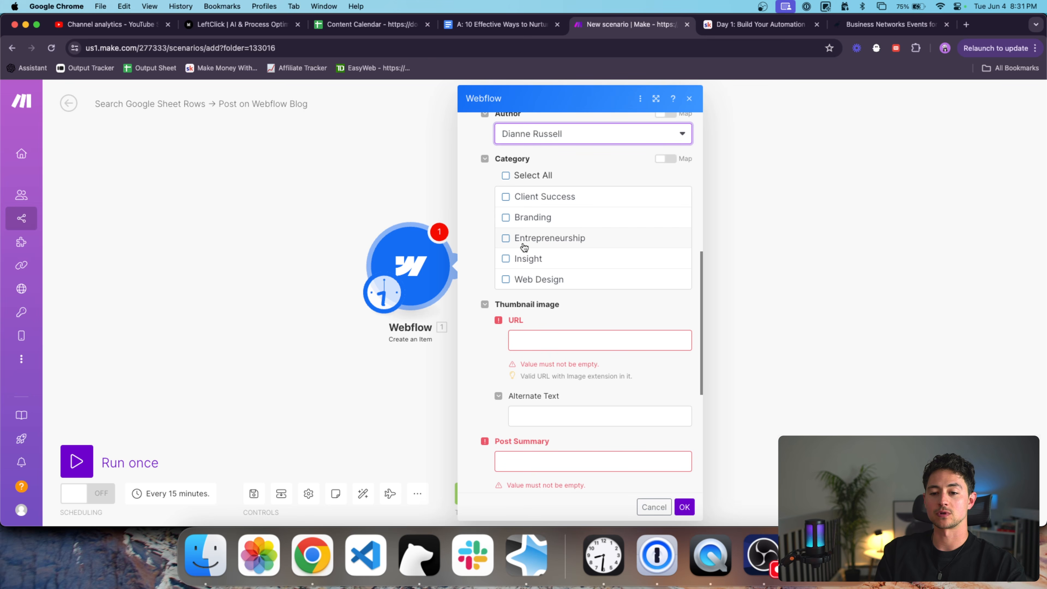
click(506, 238)
Open unsplash.com in a new tab to find a thumbnail image.
scroll(553, 269, down, 1)
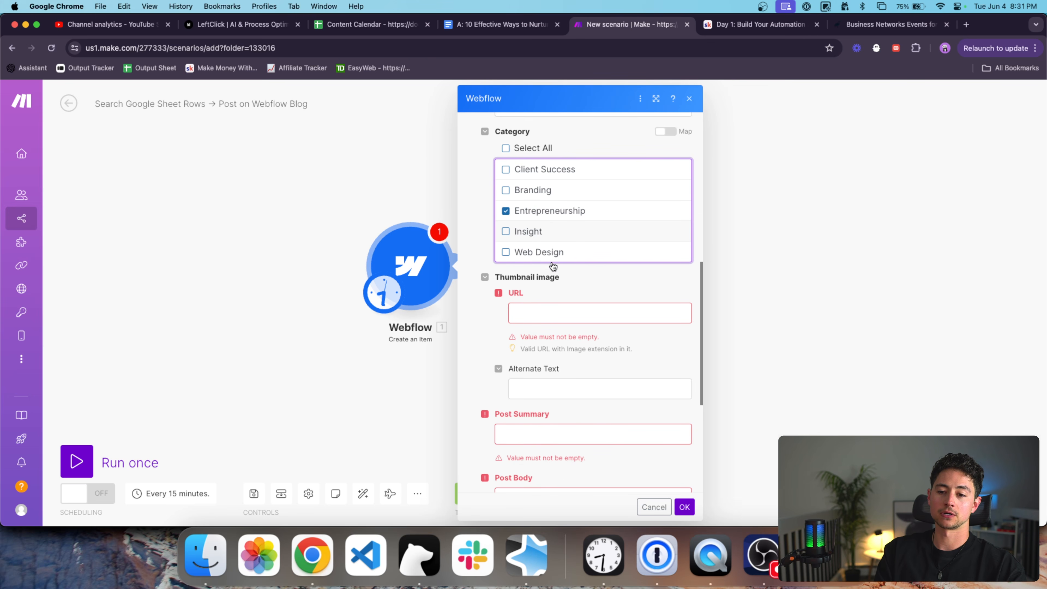
scroll(599, 281, down, 2)
click(601, 260)
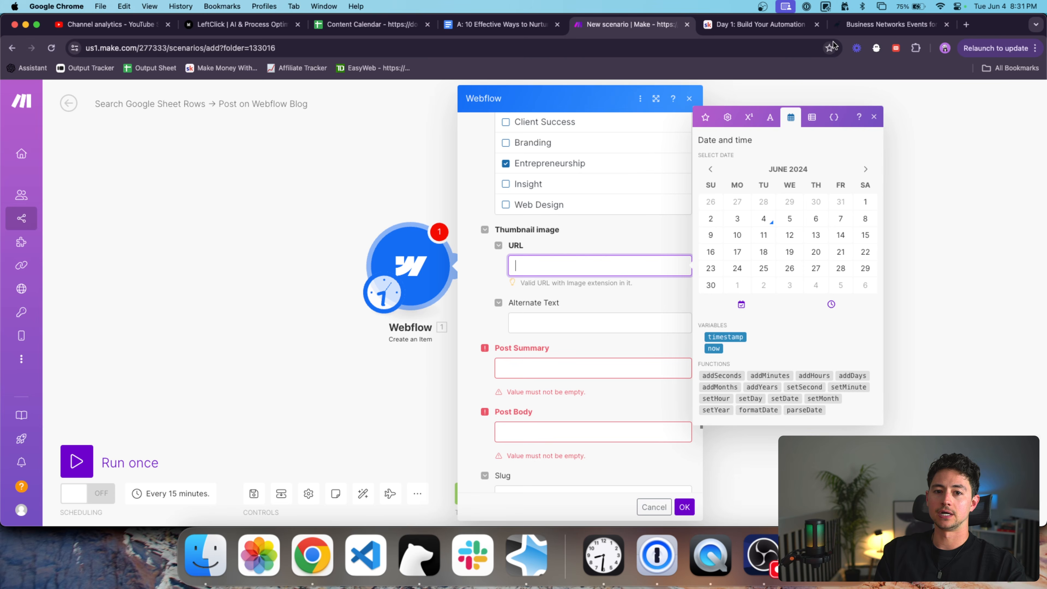
key(super+t)
text(unsplash)
key(Return)
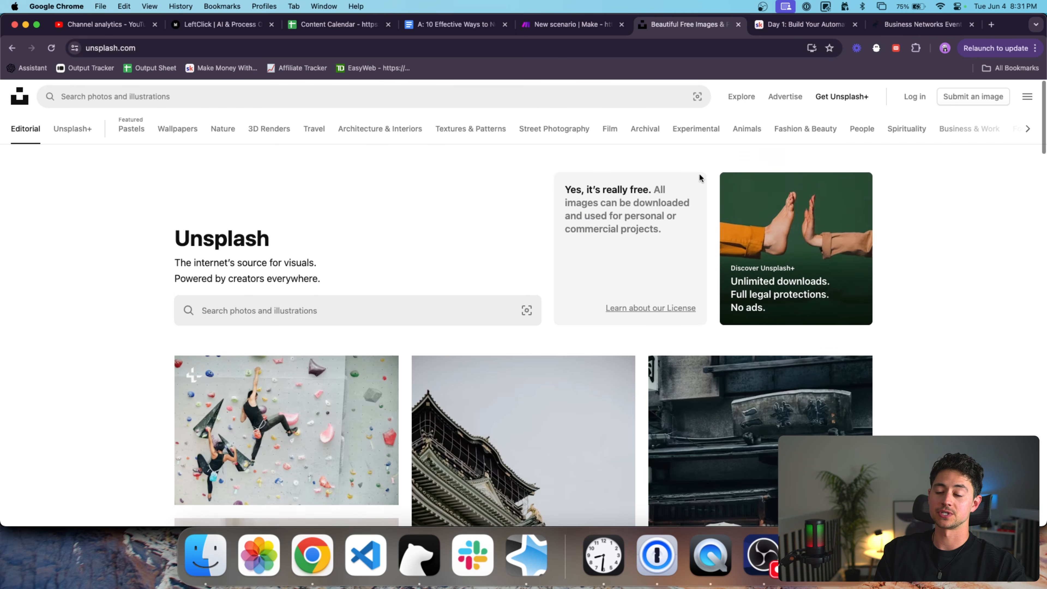
Copy the Unsplash white room photo's address into the Webflow thumbnail URL field.
scroll(329, 248, down, 5)
click(332, 244)
key(Escape)
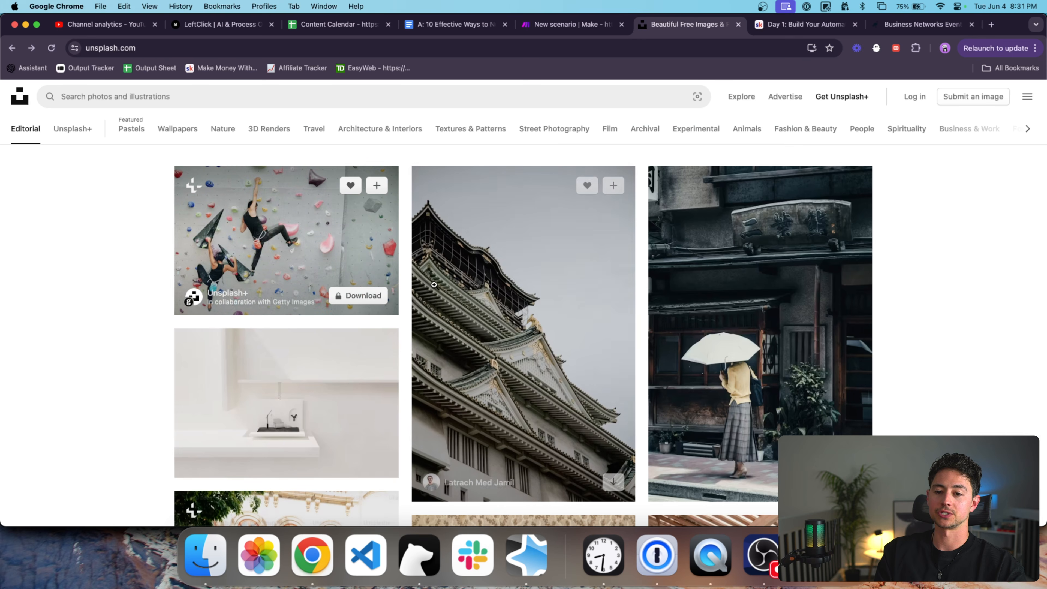
scroll(331, 243, down, 5)
click(331, 243)
right_click(516, 246)
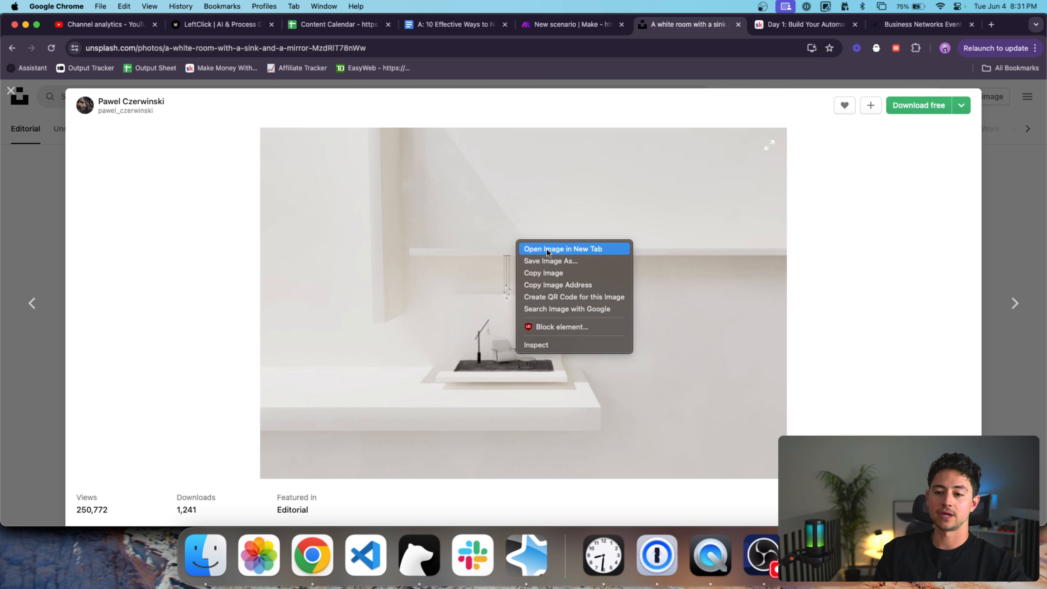
click(563, 249)
click(717, 24)
click(740, 48)
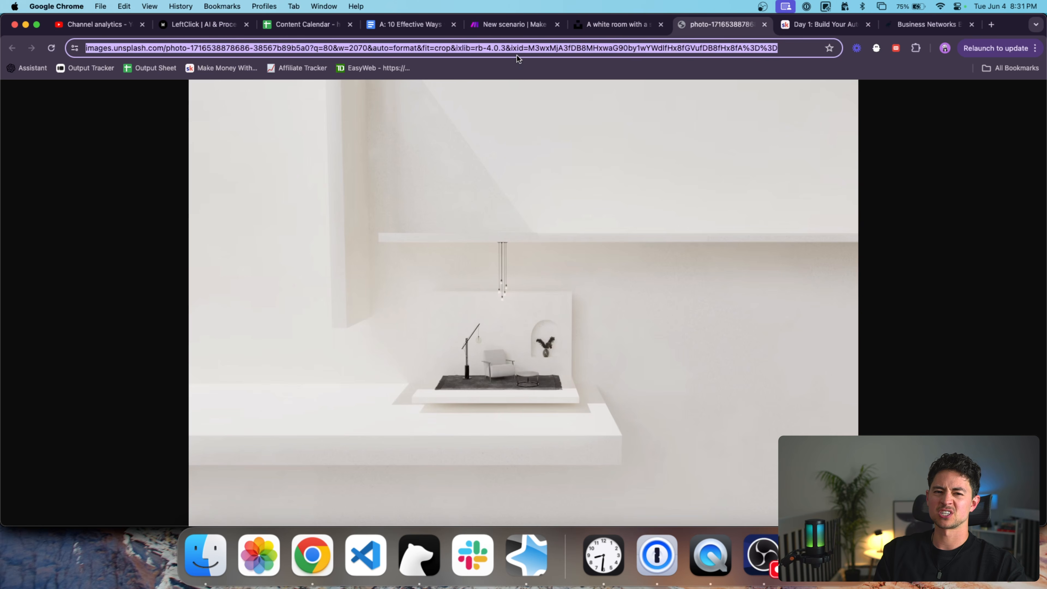
key(super+c)
key(super+w)
click(556, 29)
key(super+v)
Fill in an example Post Summary and Post Body, then save the Webflow module.
scroll(593, 274, down, 3)
click(592, 277)
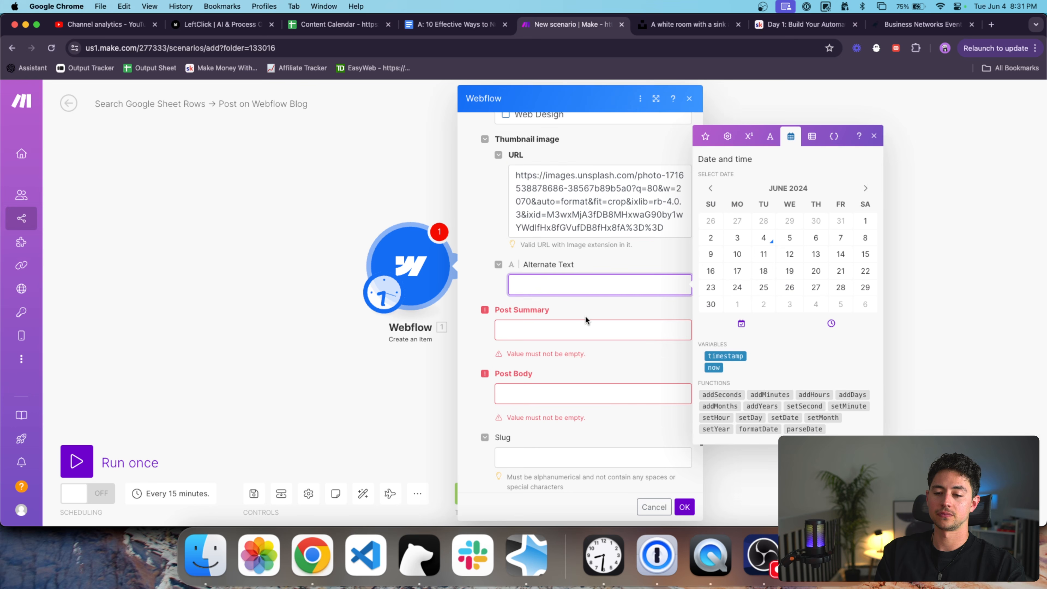
click(580, 331)
text(This is an example post s)
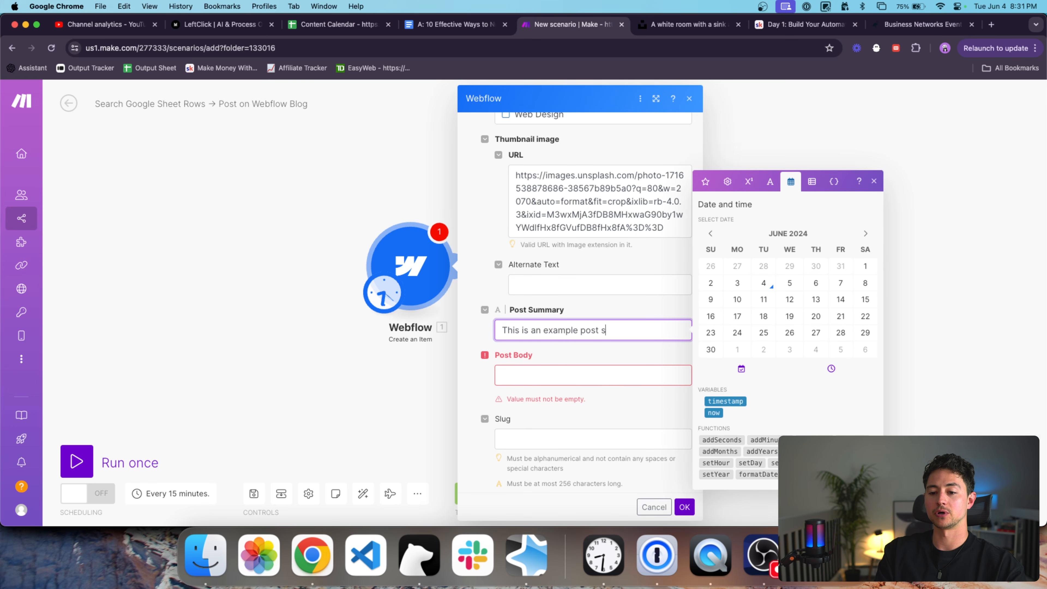
text(y)
key(Tab)
text(This is a)
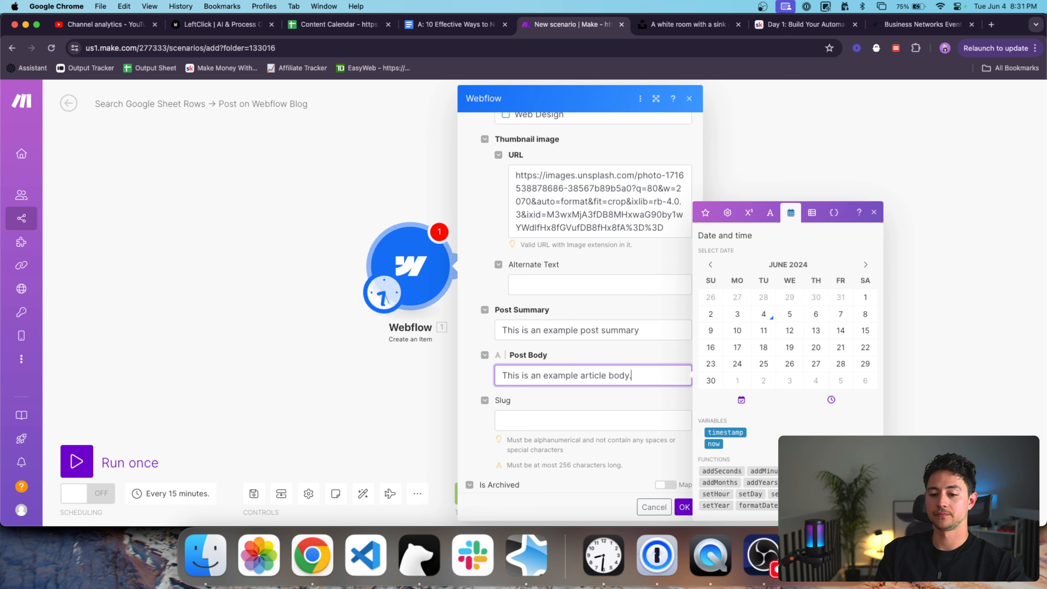
scroll(561, 354, down, 3)
click(567, 346)
click(685, 507)
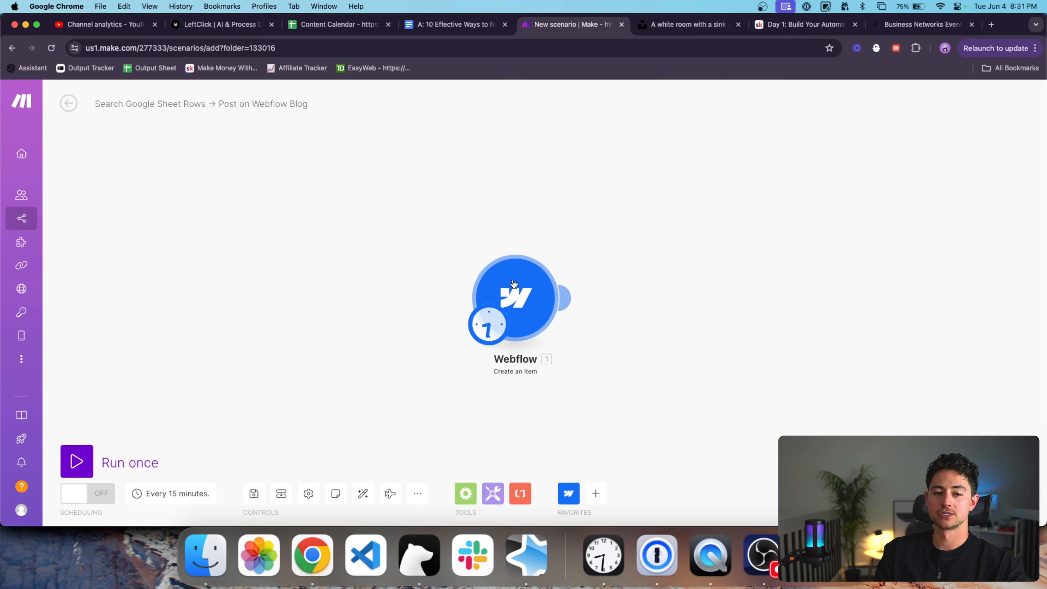
Run only the Webflow module and shift it left on the canvas.
right_click(516, 295)
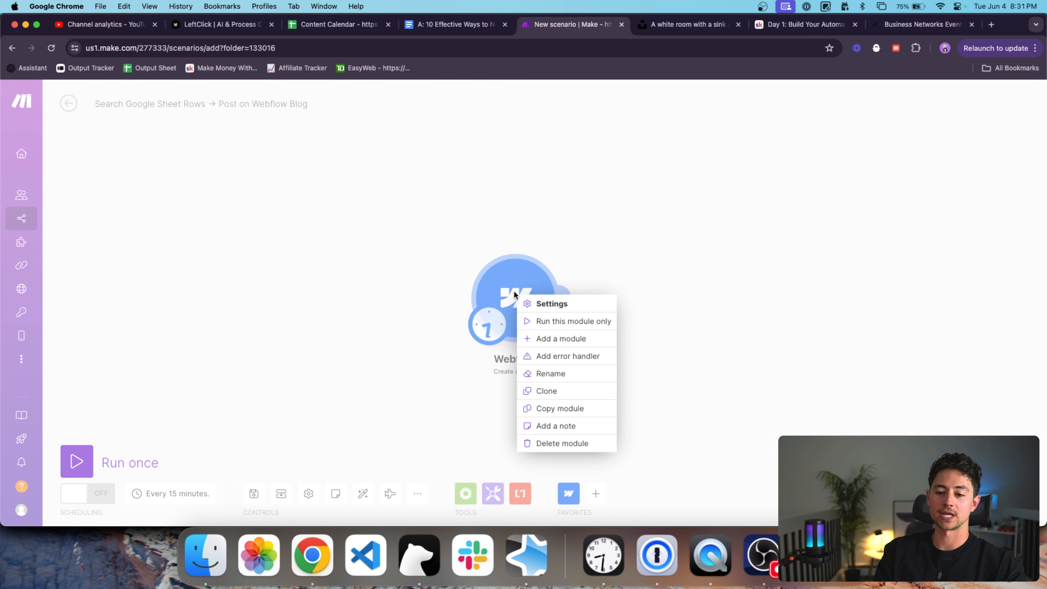
click(564, 326)
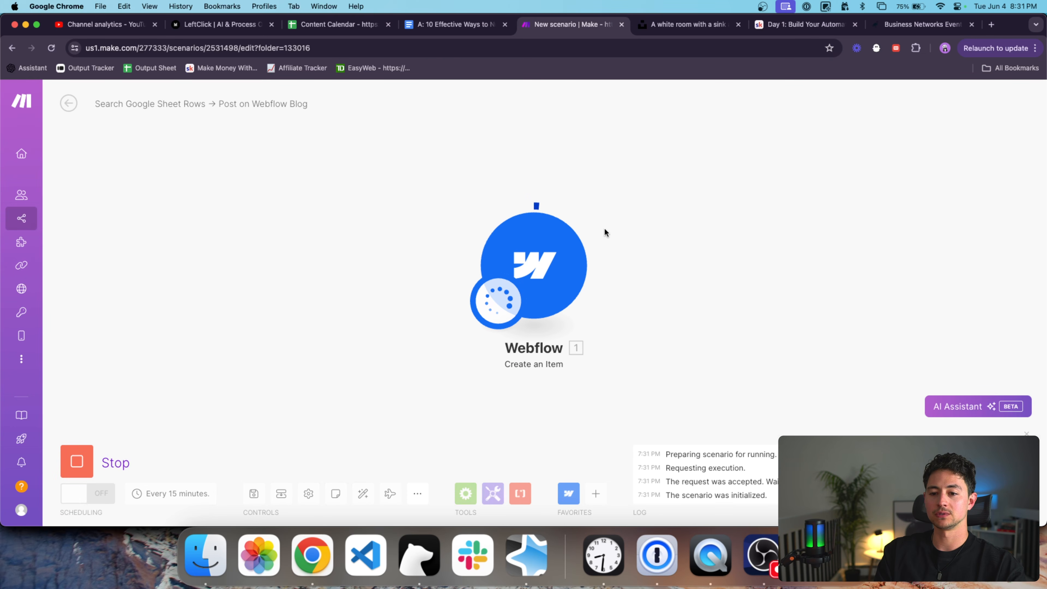
drag(606, 224, 572, 224)
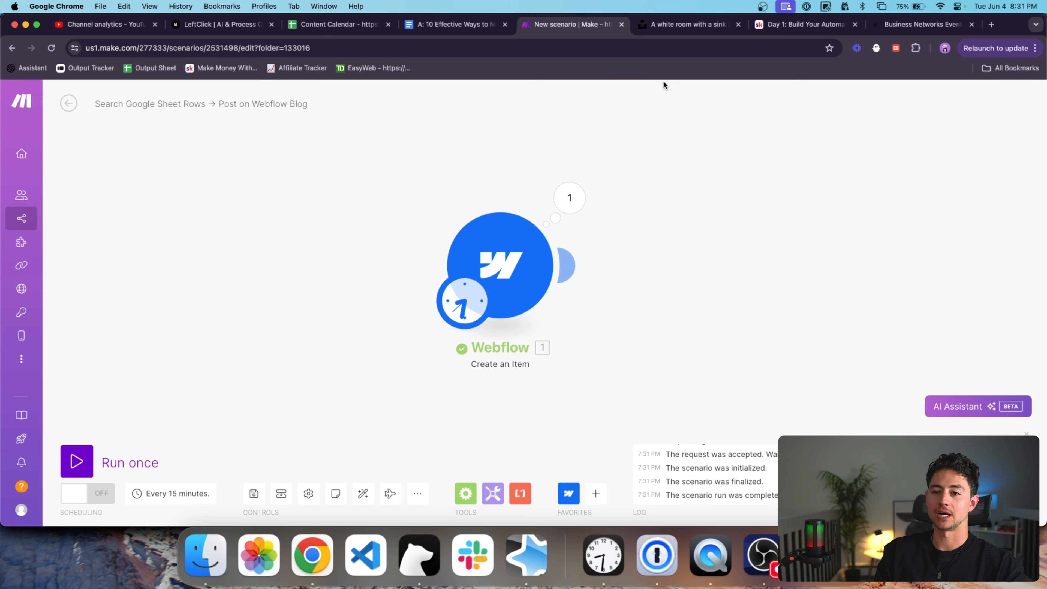
drag(605, 185, 523, 185)
Inspect the created item's field data, publish date, thumbnail image and category in the run results.
click(495, 196)
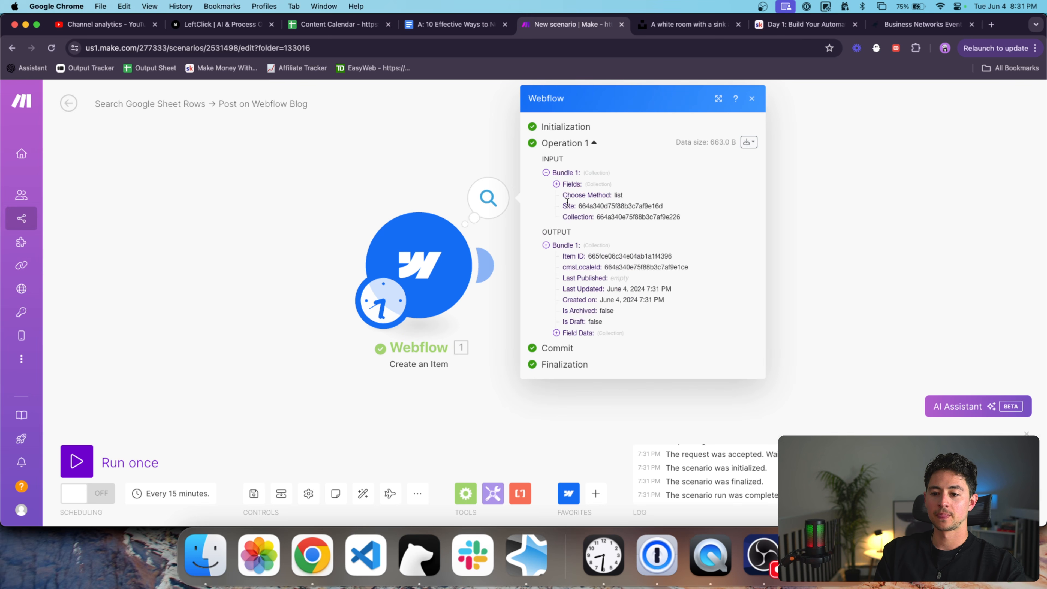
click(599, 334)
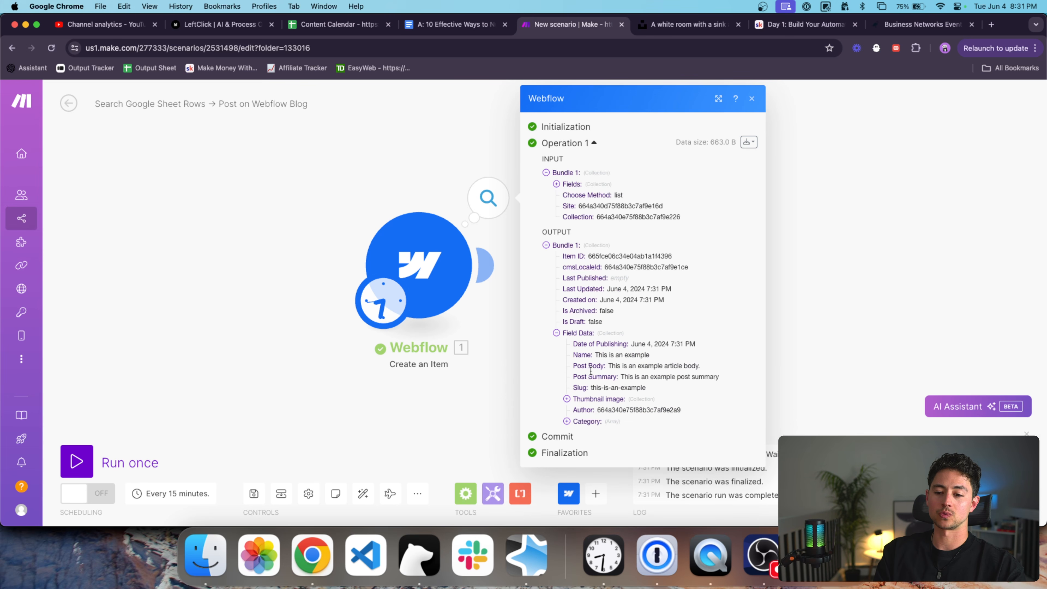
double_click(638, 344)
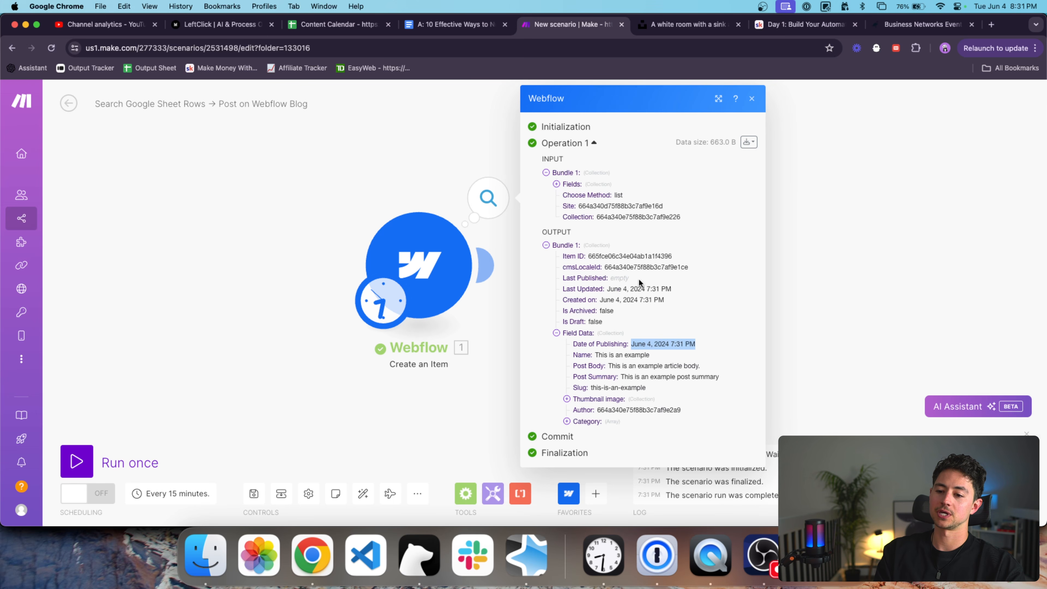
click(710, 351)
double_click(638, 344)
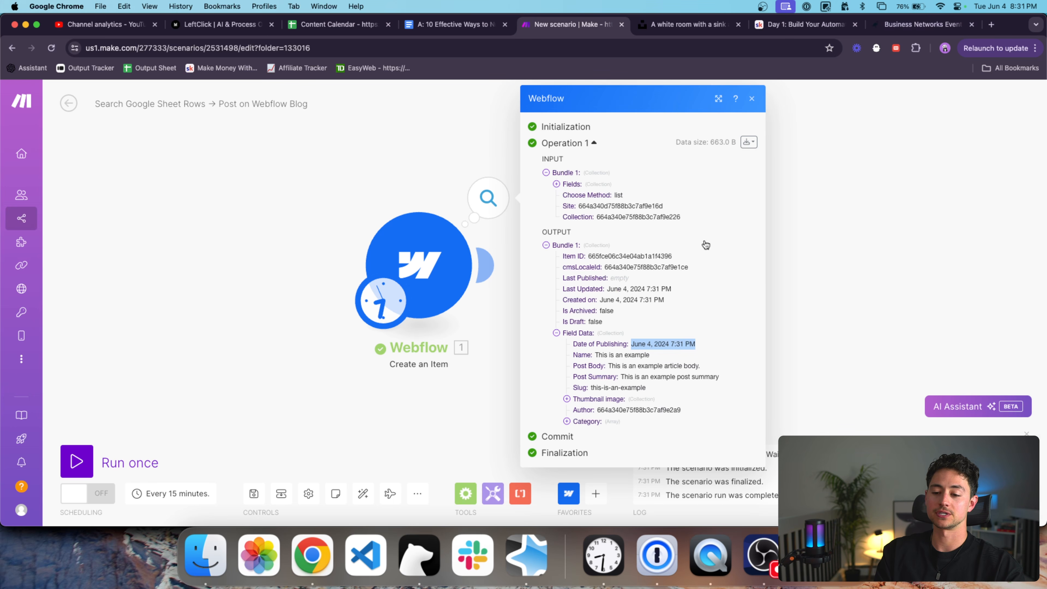
click(720, 312)
click(610, 399)
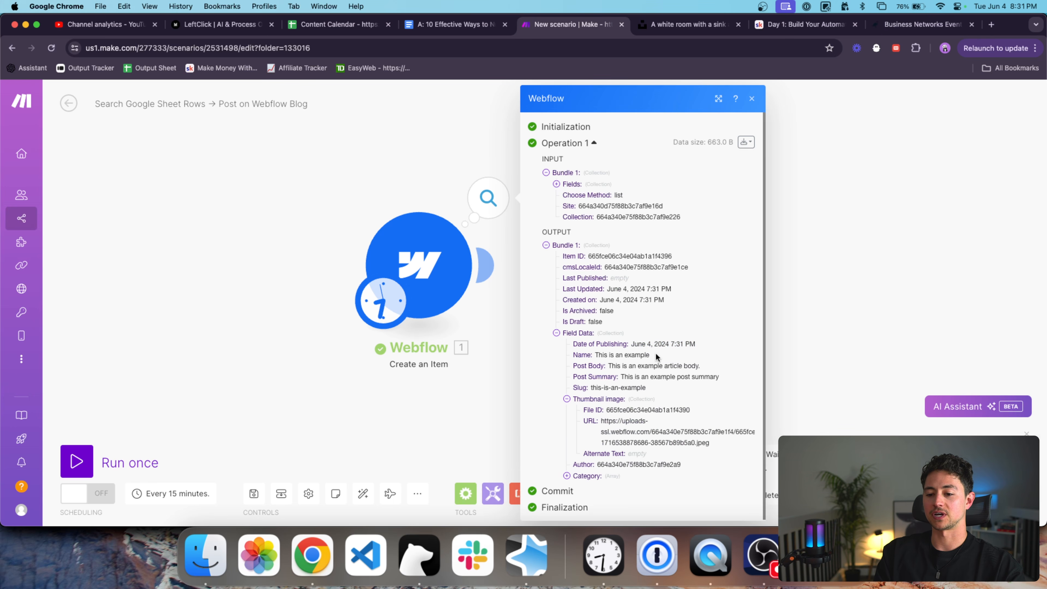
click(596, 477)
click(810, 257)
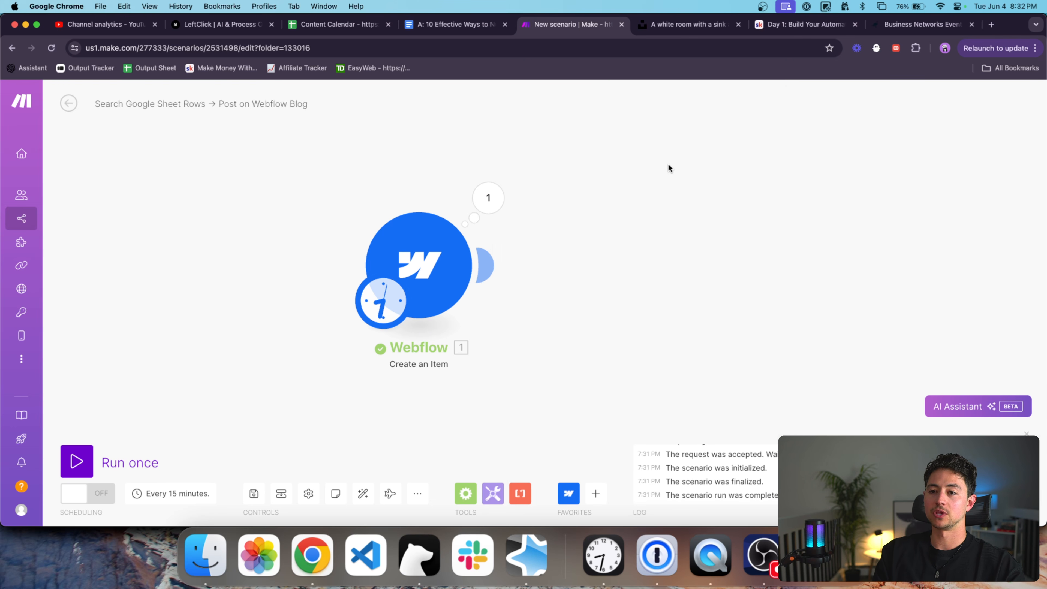
key(super+grave)
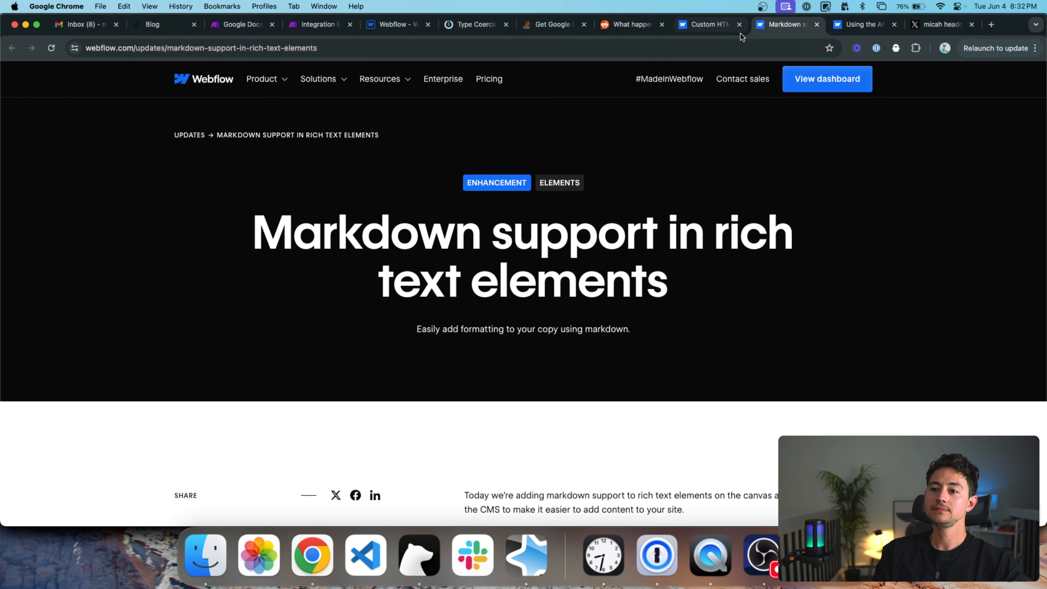
Close leftover tabs, exit preview in the Webflow Designer and open the Blog Posts collection.
click(740, 25)
click(740, 25)
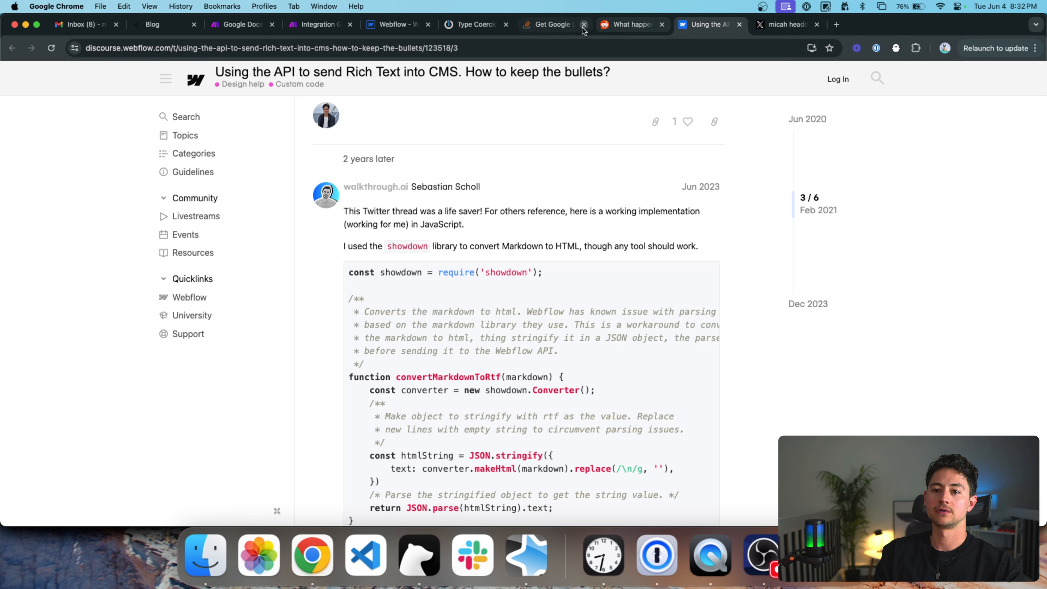
click(387, 26)
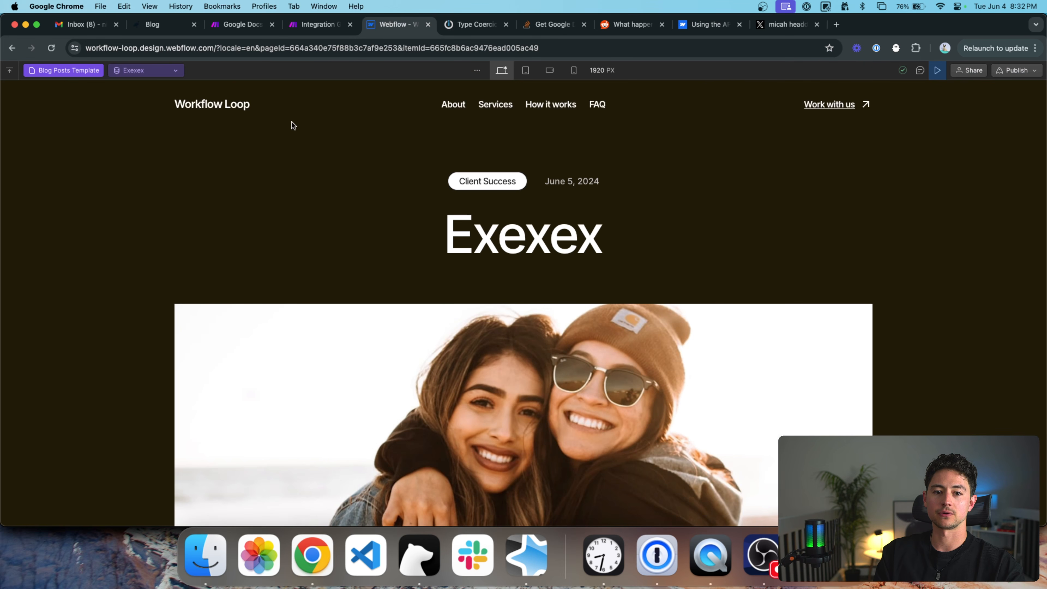
scroll(377, 186, down, 2)
scroll(377, 186, up, 2)
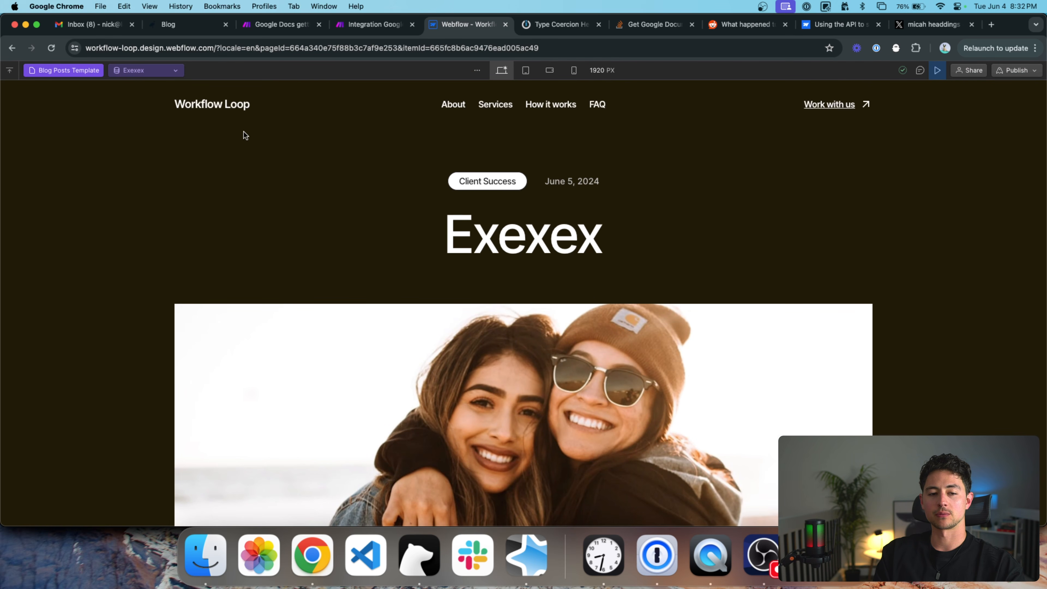
click(9, 70)
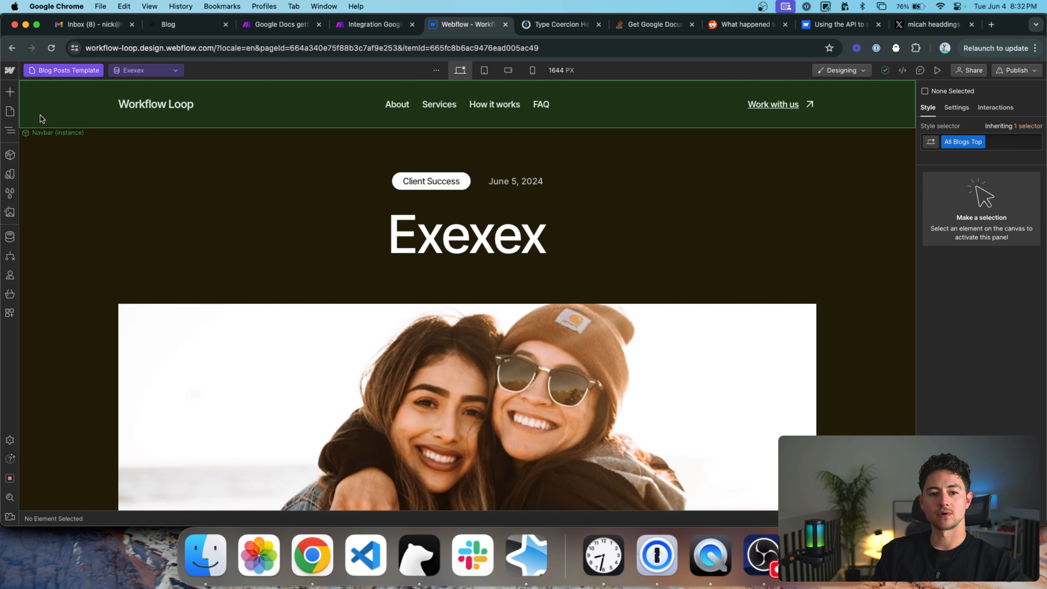
click(14, 240)
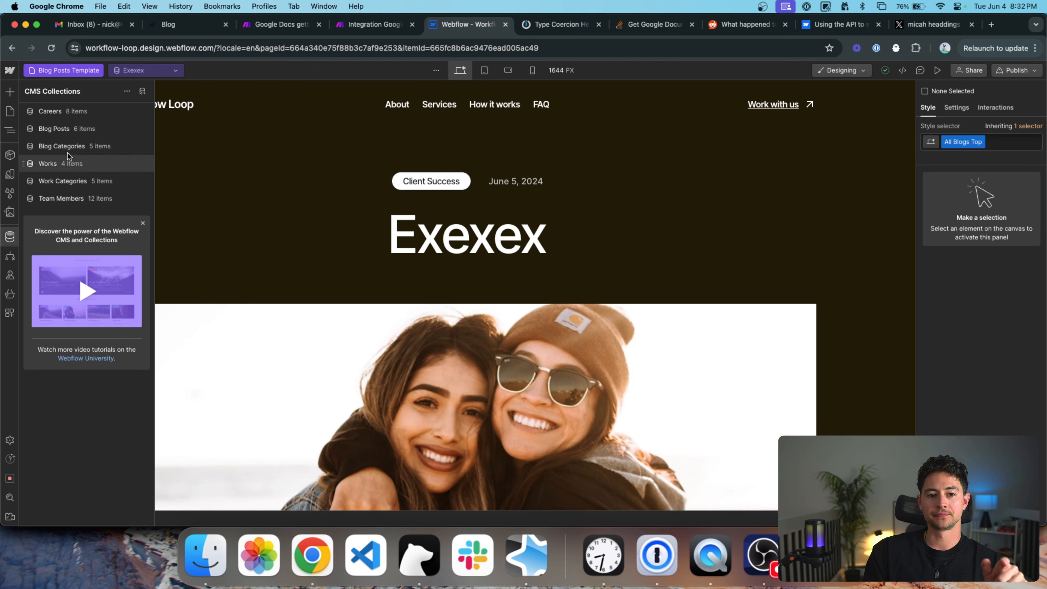
click(60, 129)
click(55, 116)
click(59, 133)
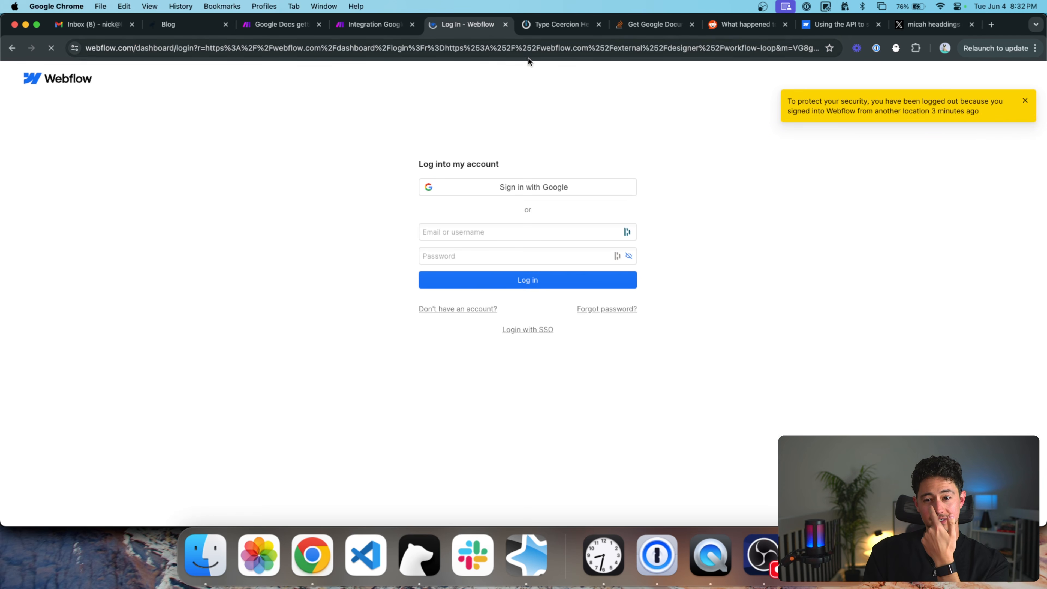
Log back in with the account e-mail and password, then reopen the Blog Posts collection.
click(585, 231)
key(Tab)
text(•••••••••••)
key(Return)
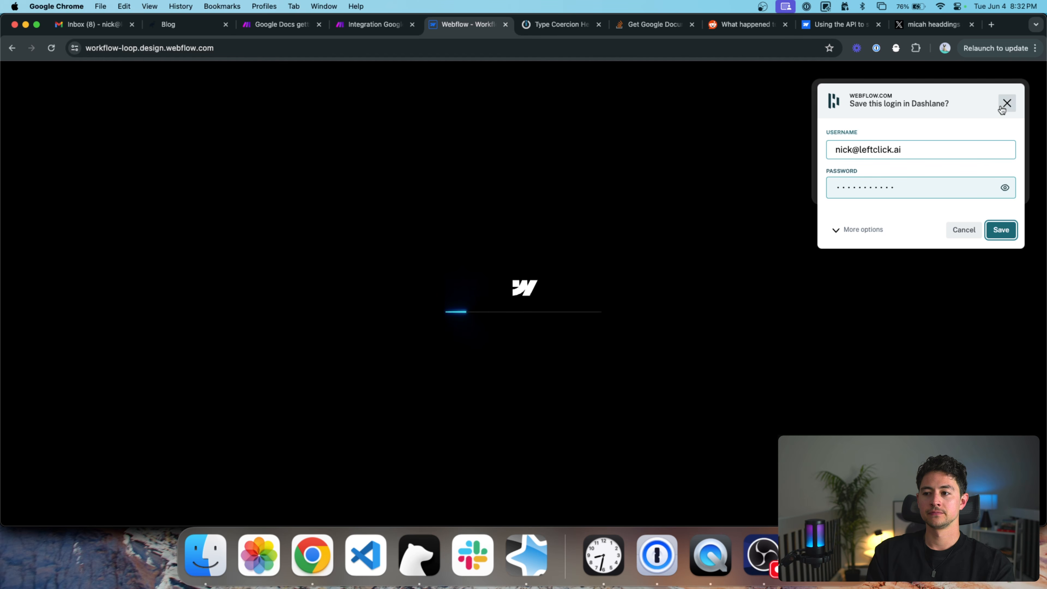
click(1009, 100)
click(1012, 96)
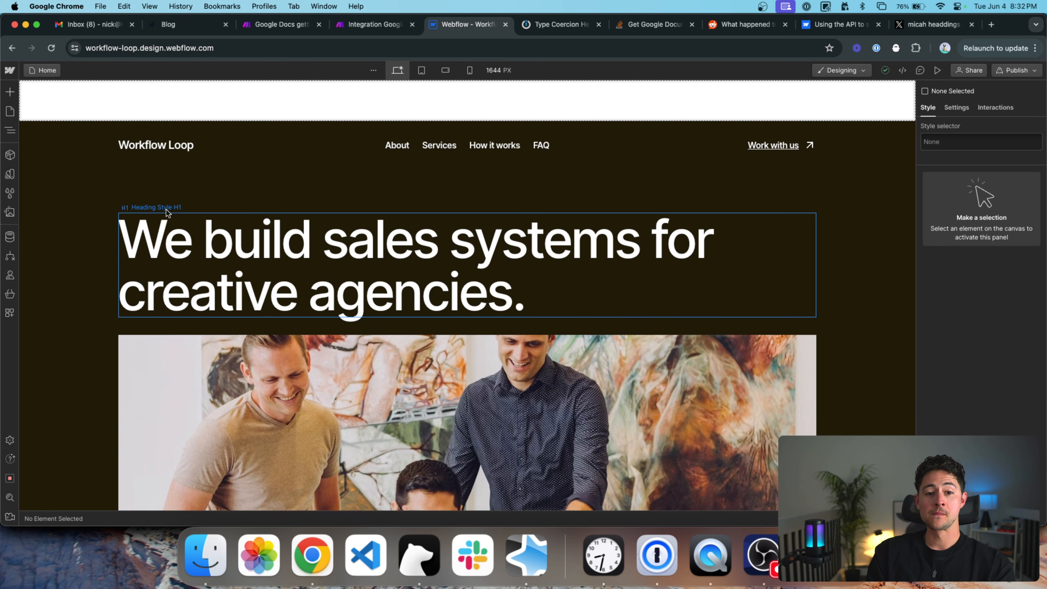
key(super+shift+p)
key(super+shift+p)
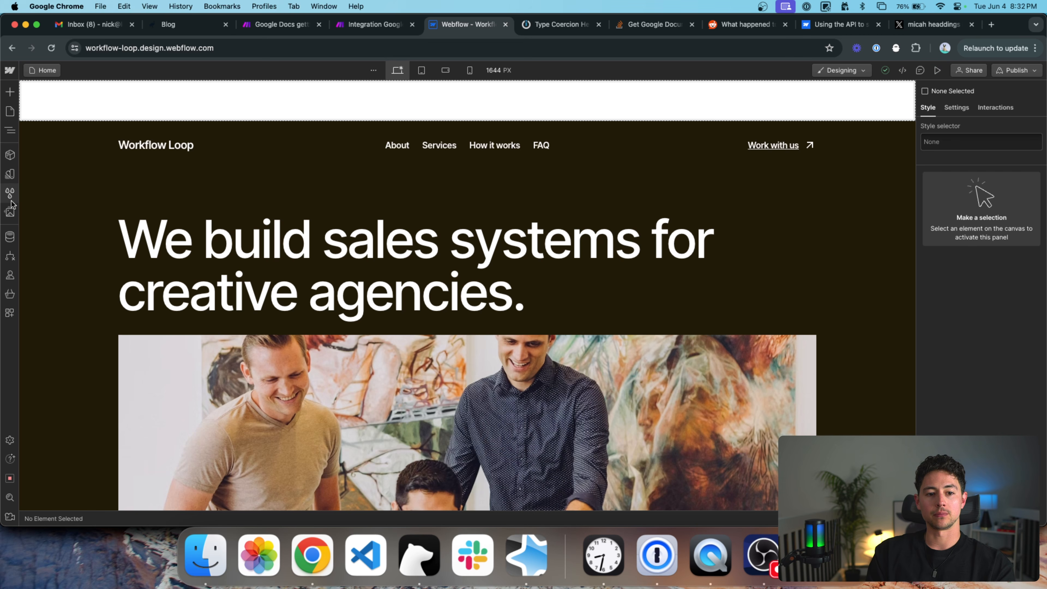
click(10, 236)
click(76, 128)
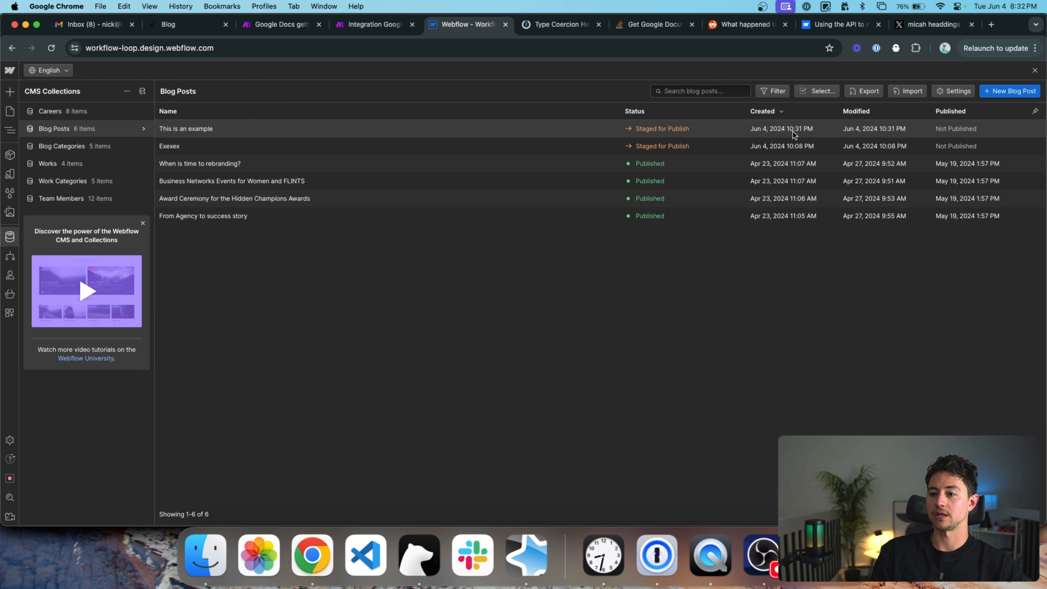
Review the 'This is an example' post's name, slug and fields, then discard changes to show Pages.
click(405, 132)
scroll(513, 214, down, 1)
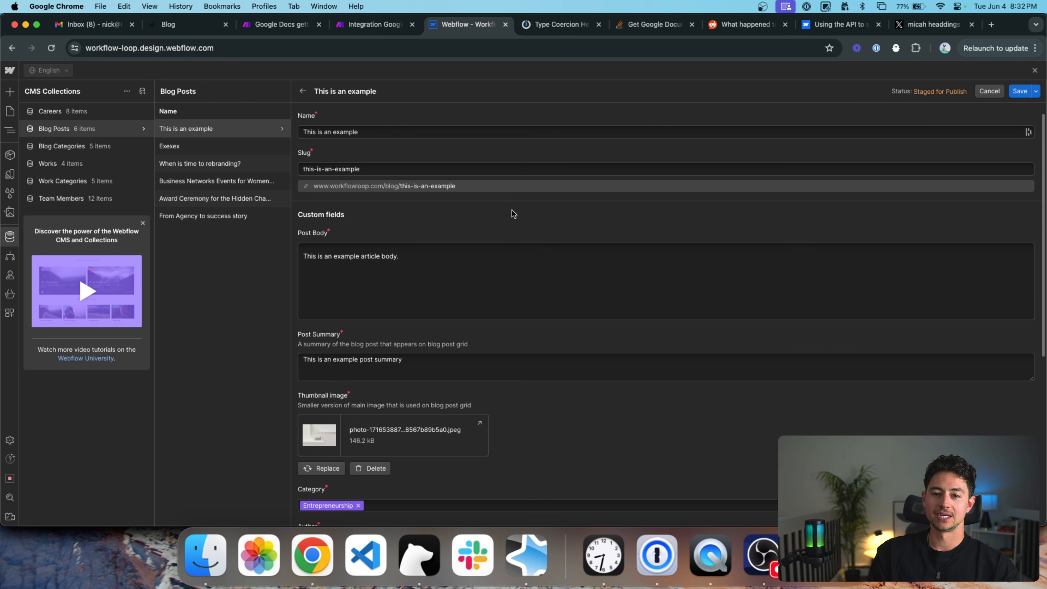
click(383, 132)
drag(361, 169, 314, 166)
click(422, 250)
scroll(396, 269, down, 3)
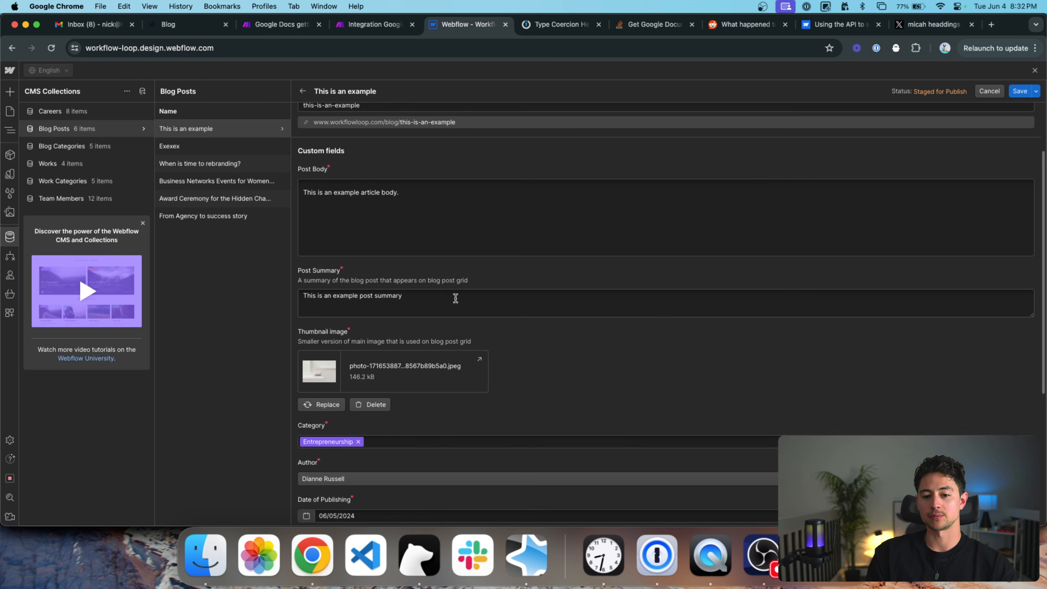
scroll(456, 297, down, 9)
scroll(449, 318, down, 2)
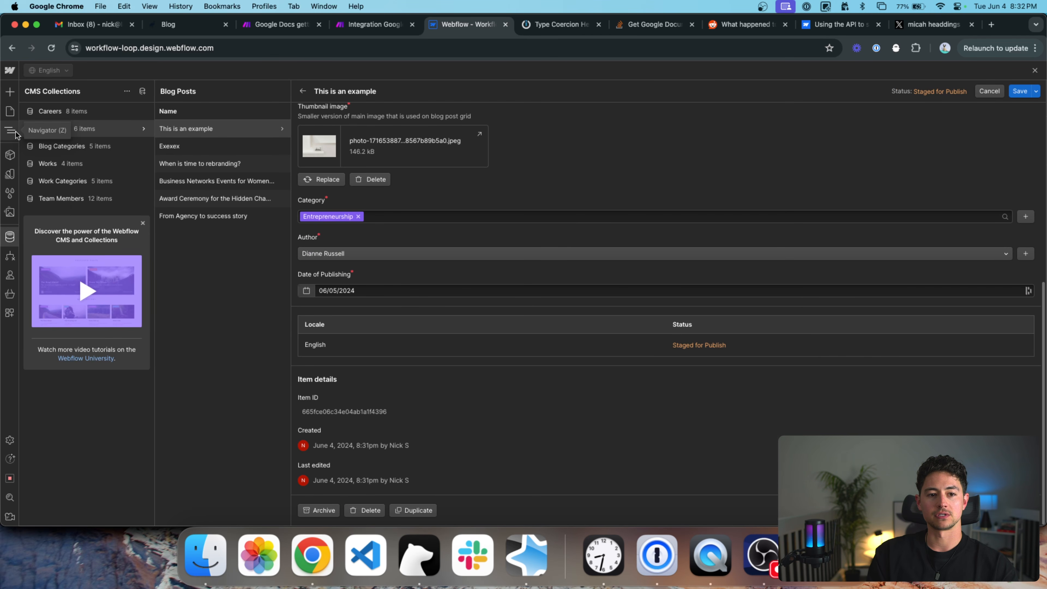
click(11, 112)
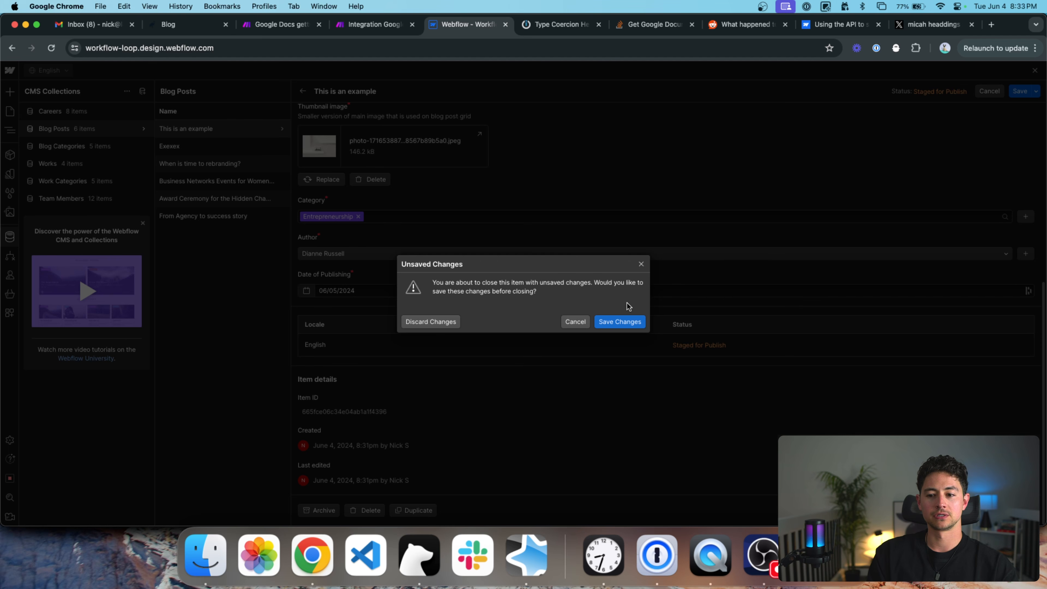
click(452, 321)
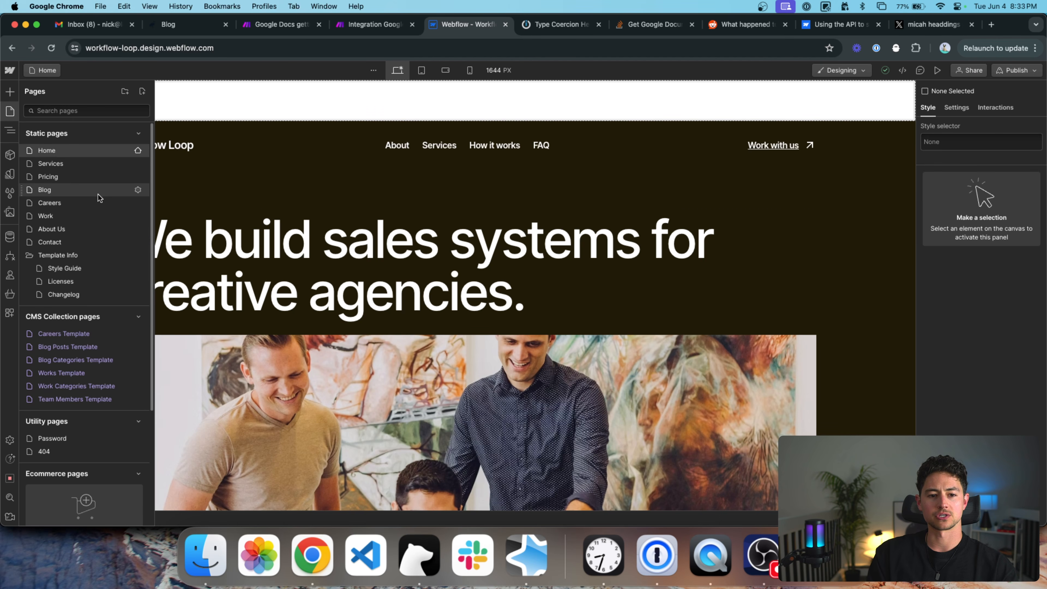
click(82, 192)
scroll(448, 266, down, 5)
scroll(448, 266, down, 4)
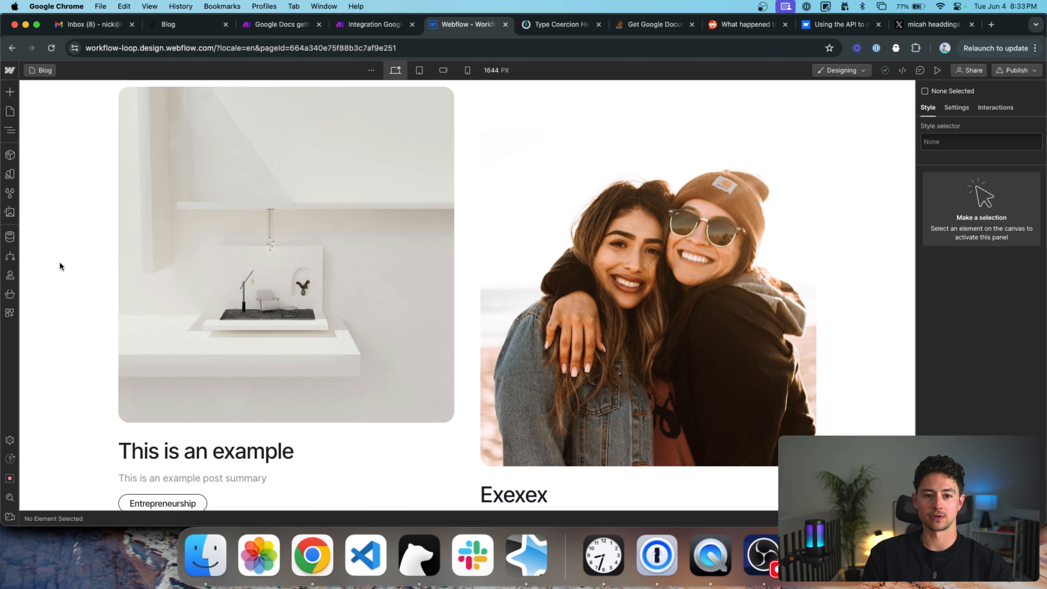
click(60, 262)
key(super+p)
key(Escape)
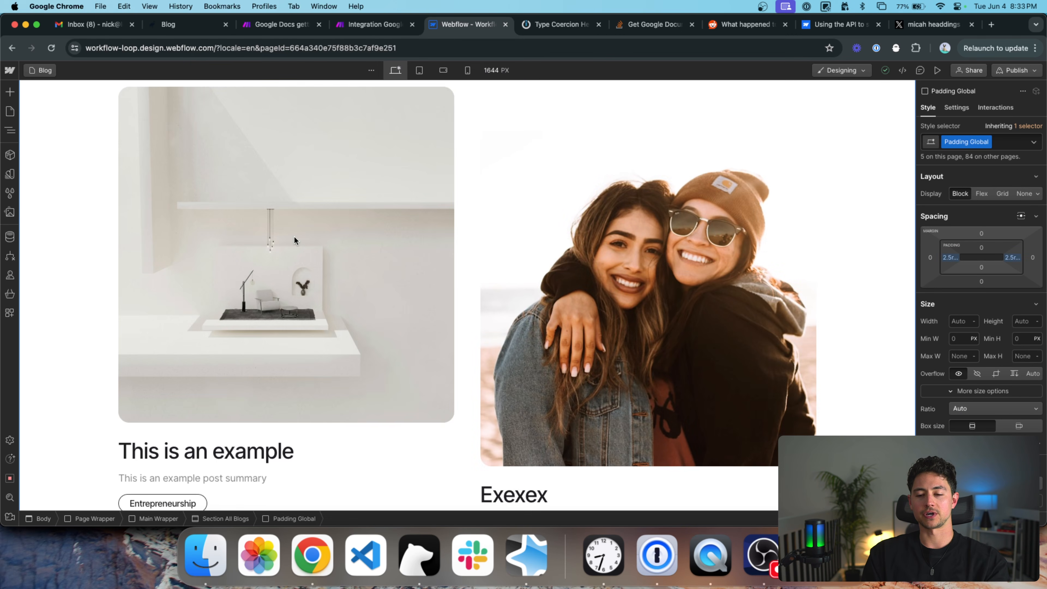
key(super+shift+p)
click(235, 220)
scroll(518, 239, down, 3)
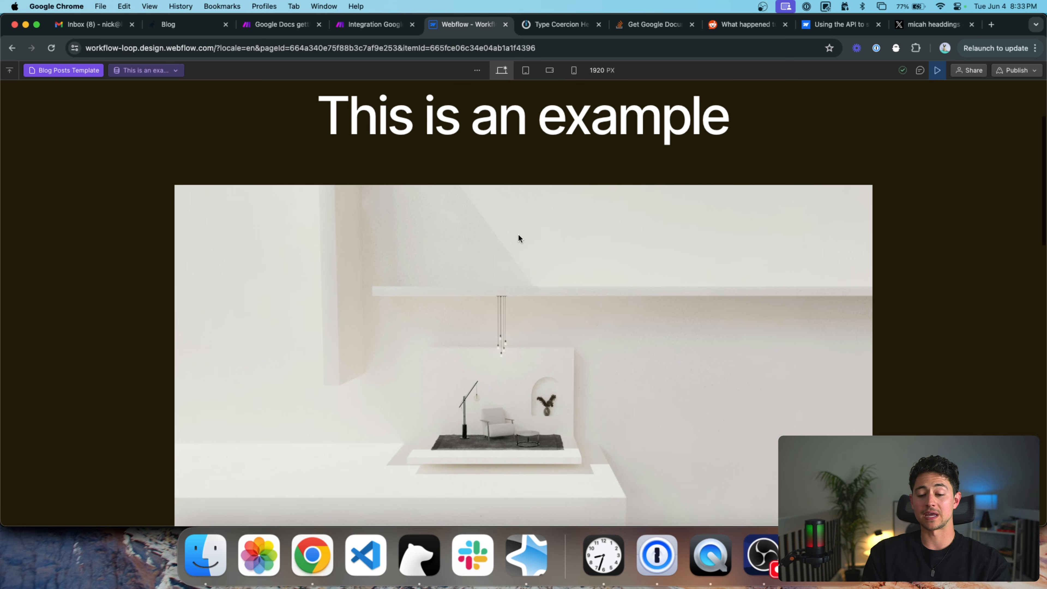
scroll(518, 235, down, 6)
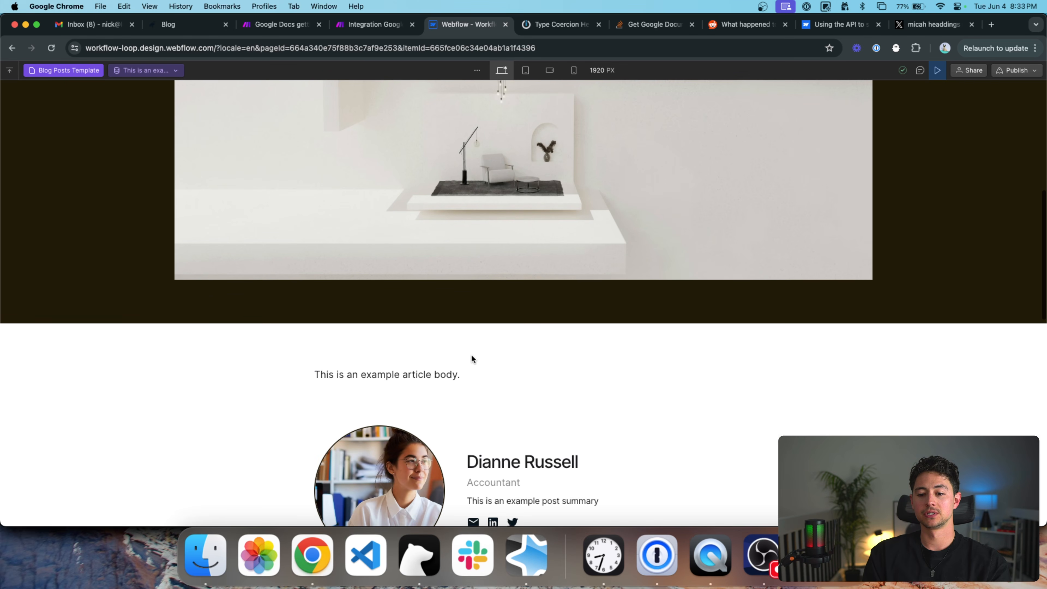
drag(472, 358, 260, 377)
scroll(305, 295, down, 5)
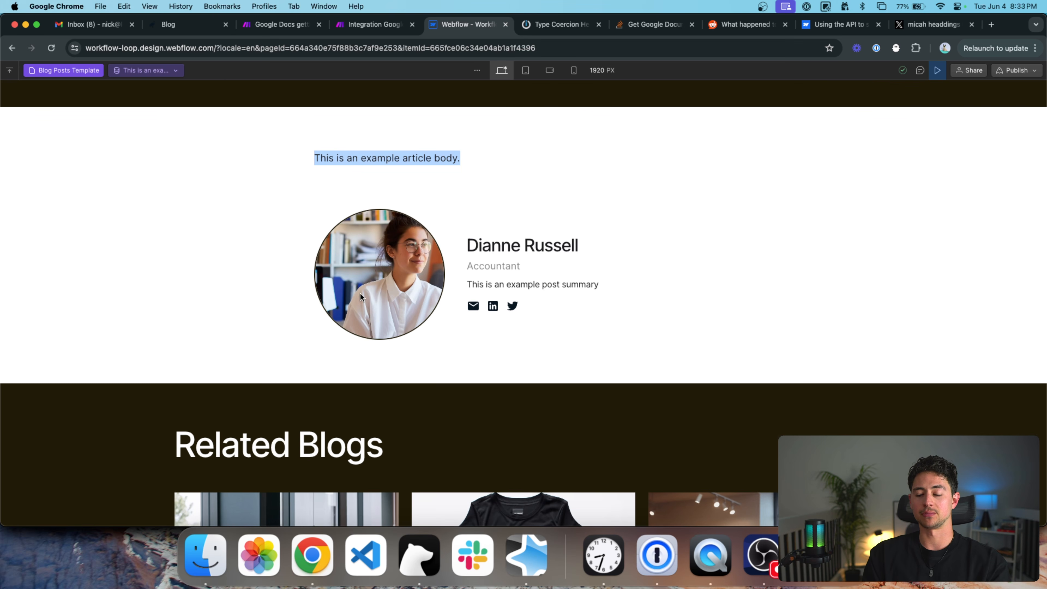
triple_click(521, 234)
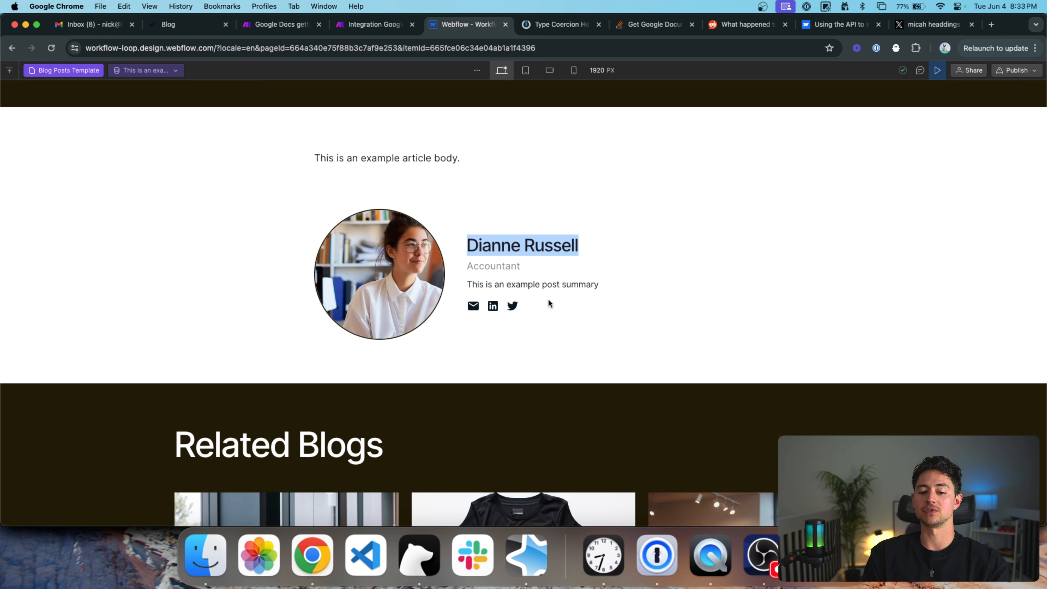
scroll(548, 304, down, 6)
scroll(592, 339, up, 13)
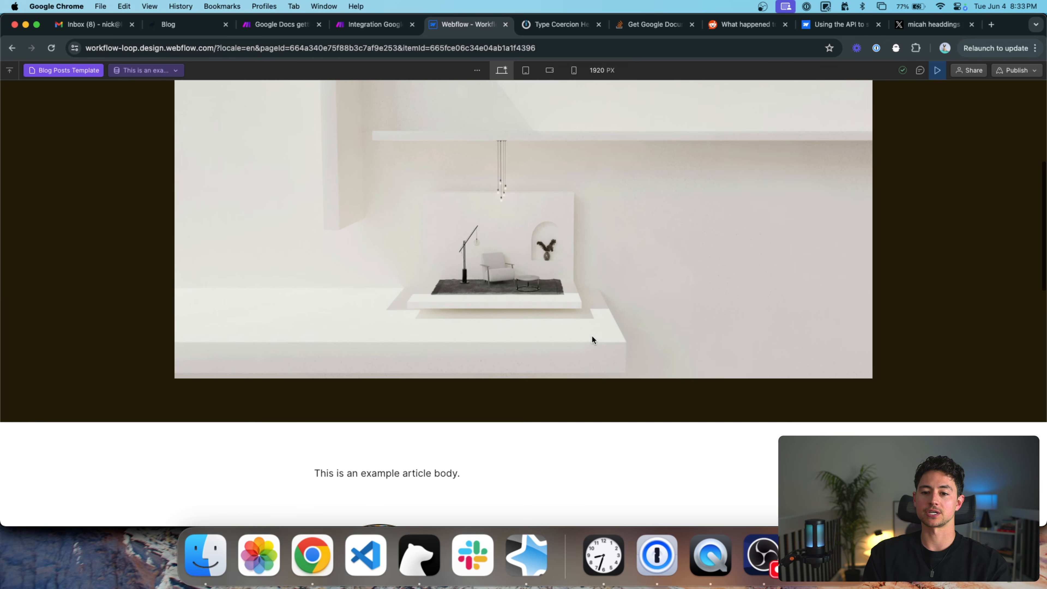
scroll(591, 335, down, 3)
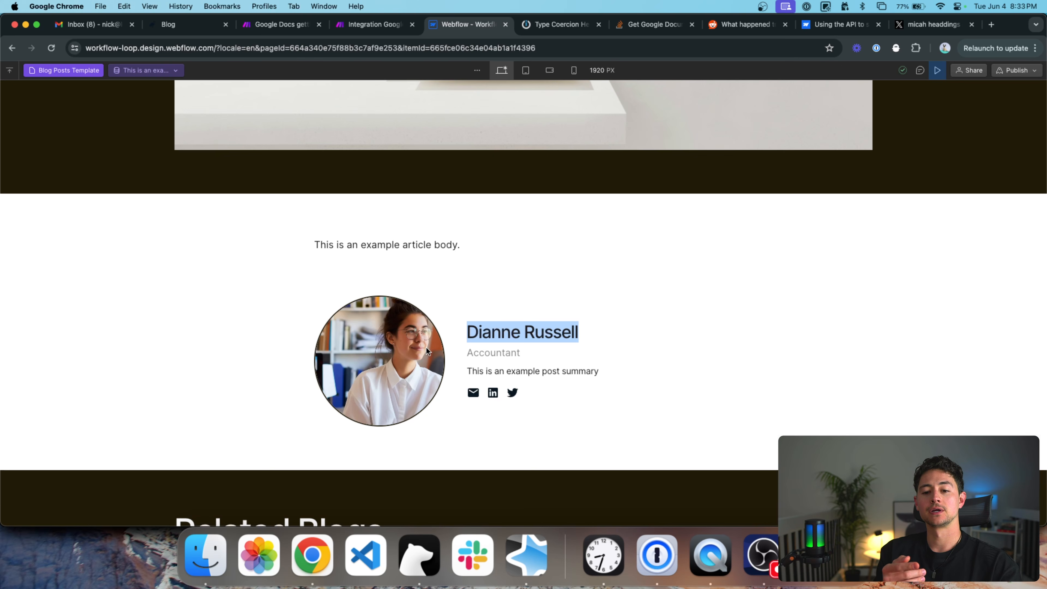
triple_click(324, 243)
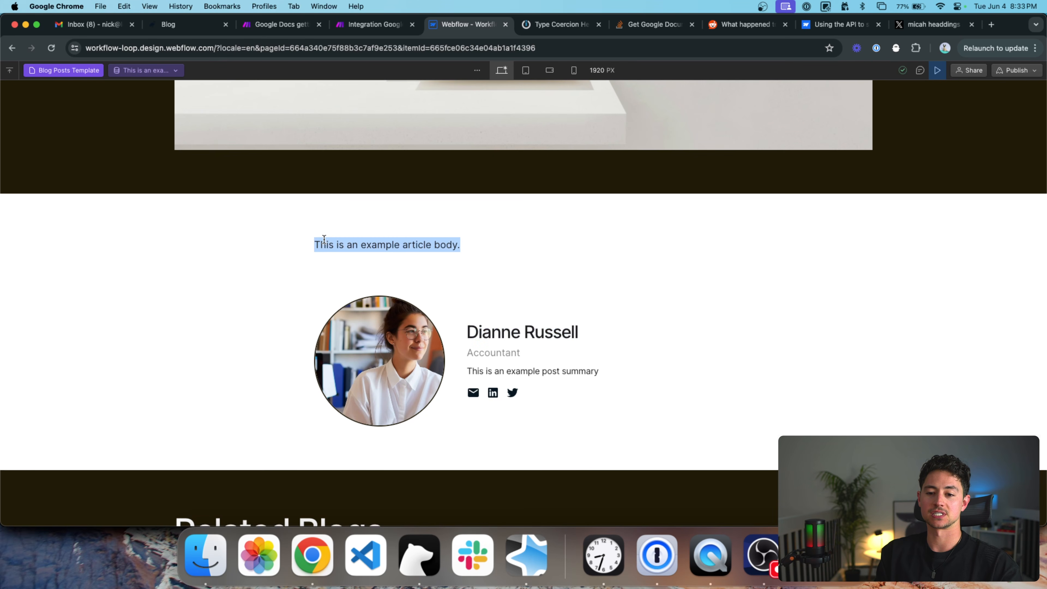
click(466, 245)
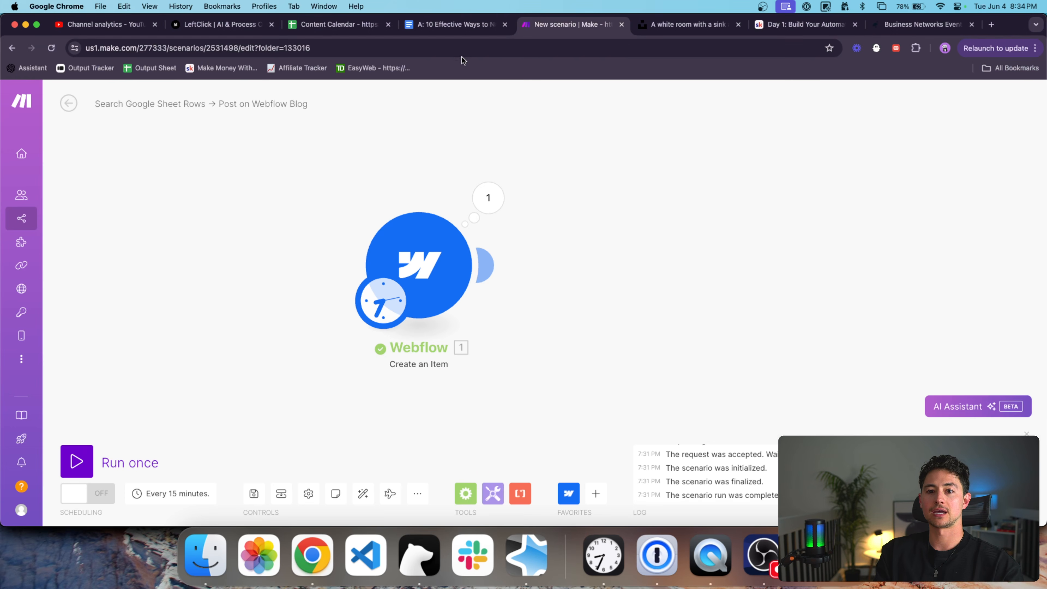
Open the Article Doc link in cell I2 of the Content Calendar sheet.
click(368, 31)
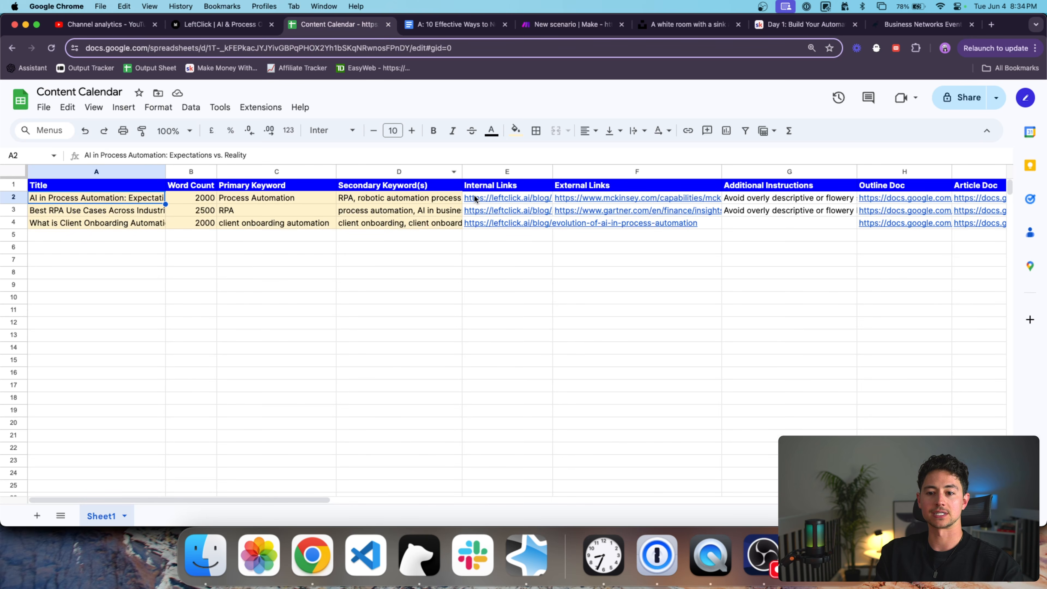
scroll(615, 204, right, 5)
click(783, 196)
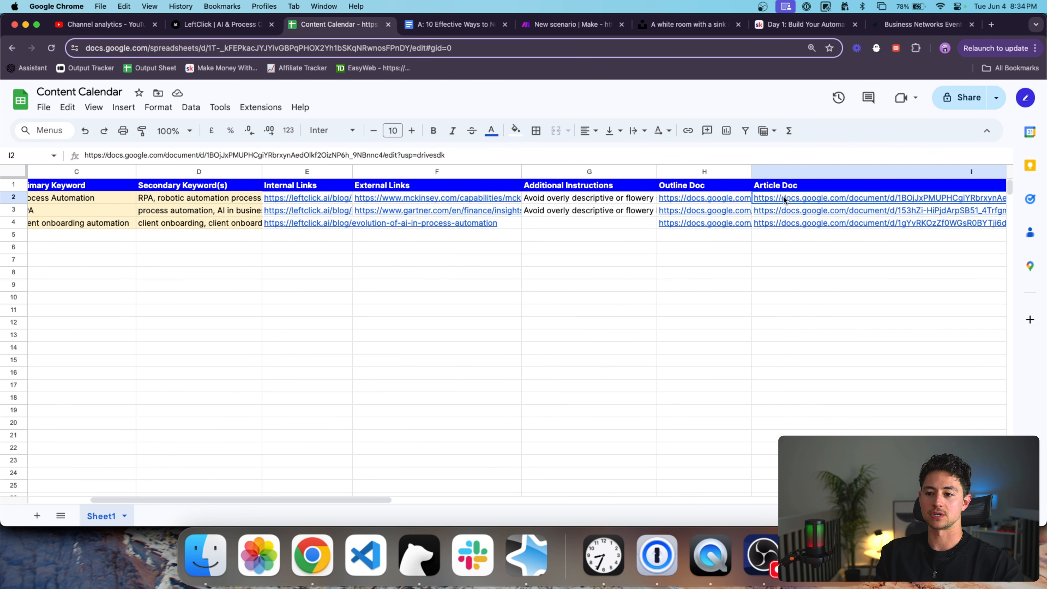
click(785, 199)
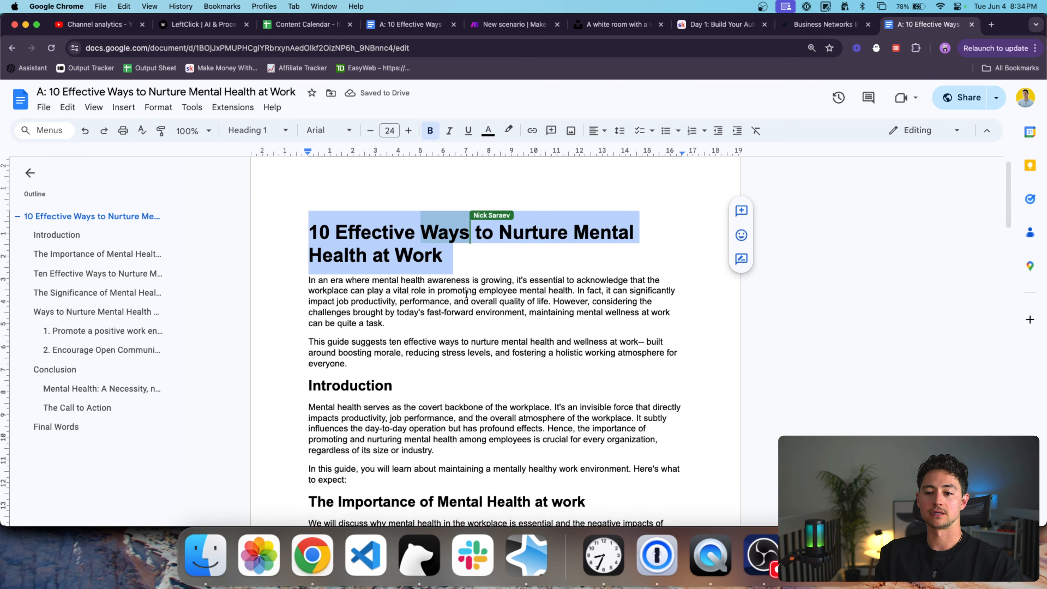
Wrap the article title in <h1> and </h1> tags, correcting typos.
click(288, 217)
text(<H1>)
key(Left)
key(BackSpace)
key(BackSpace)
text(h1)
click(542, 259)
text(<)
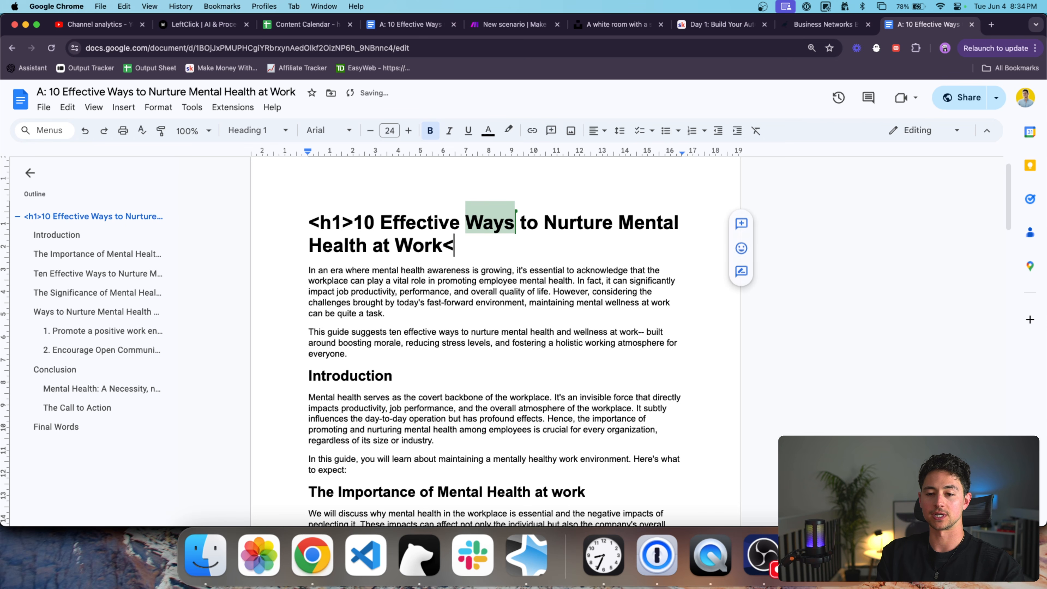
text(h/2>)
key(BackSpace)
key(BackSpace)
key(BackSpace)
key(BackSpace)
text(/h1>)
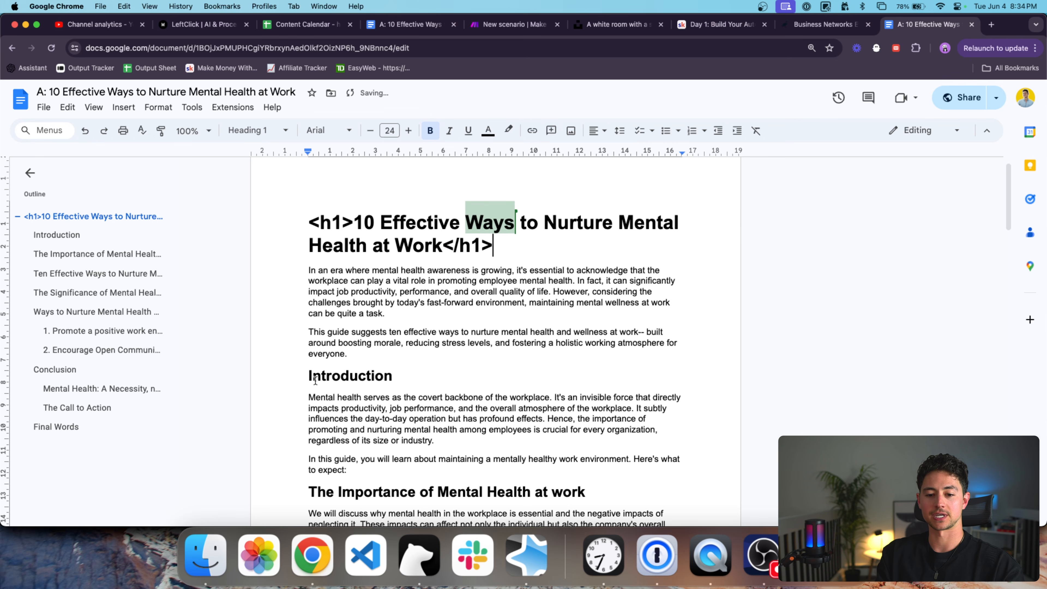
Add <h2> before the Introduction heading, begin its closing tag, and scroll through the article.
click(315, 380)
text(<h2>)
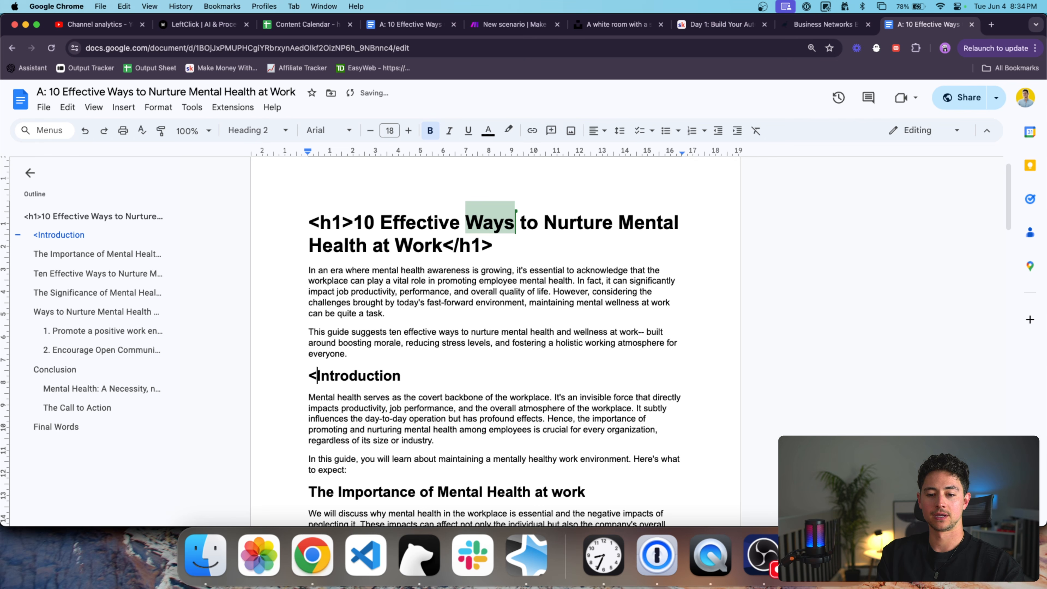
double_click(433, 376)
text(</h2>)
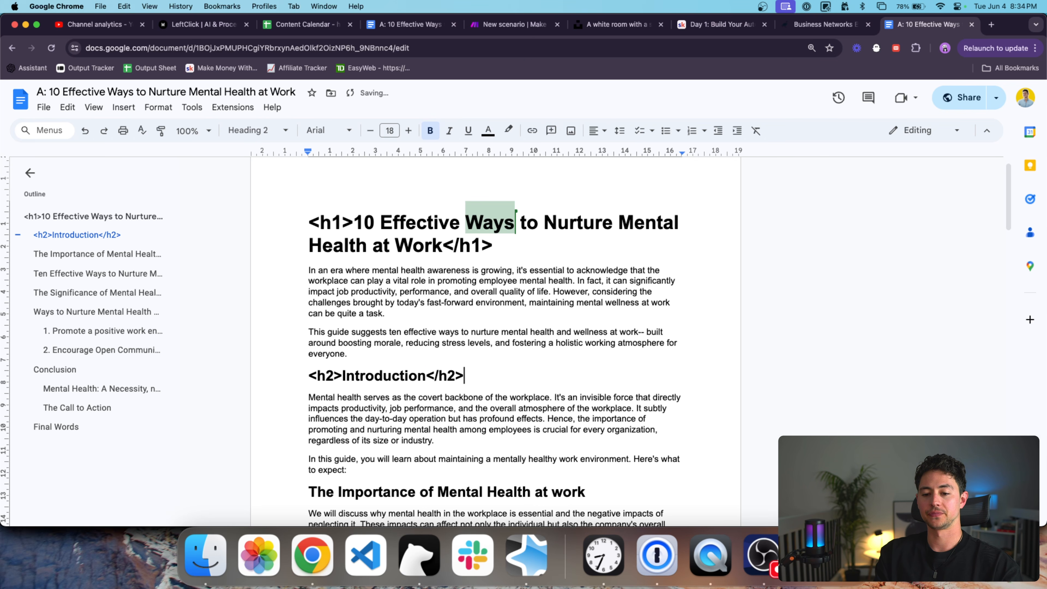
scroll(495, 330, down, 1)
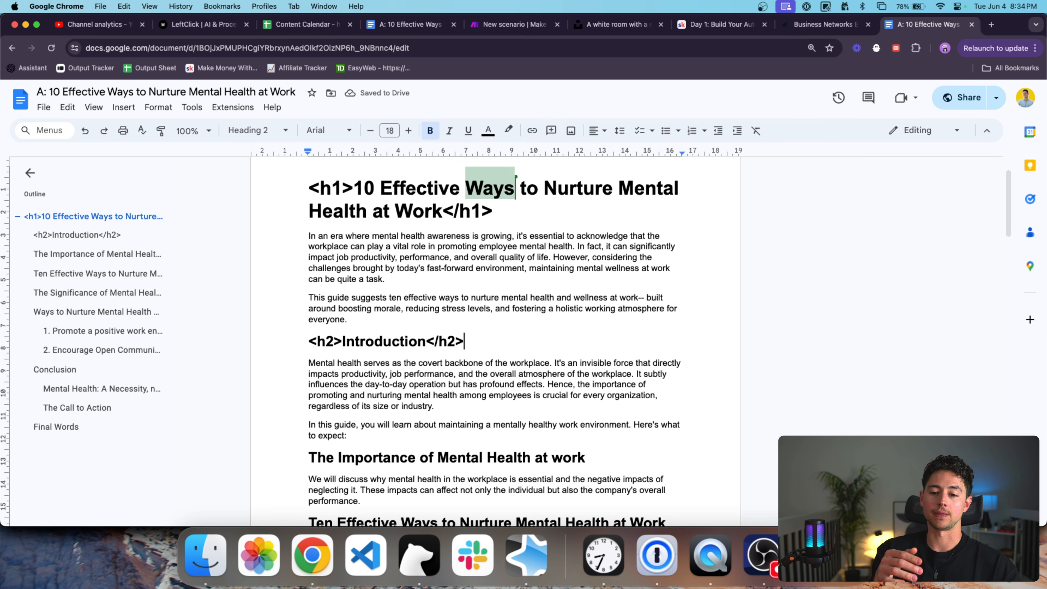
scroll(495, 343, down, 2)
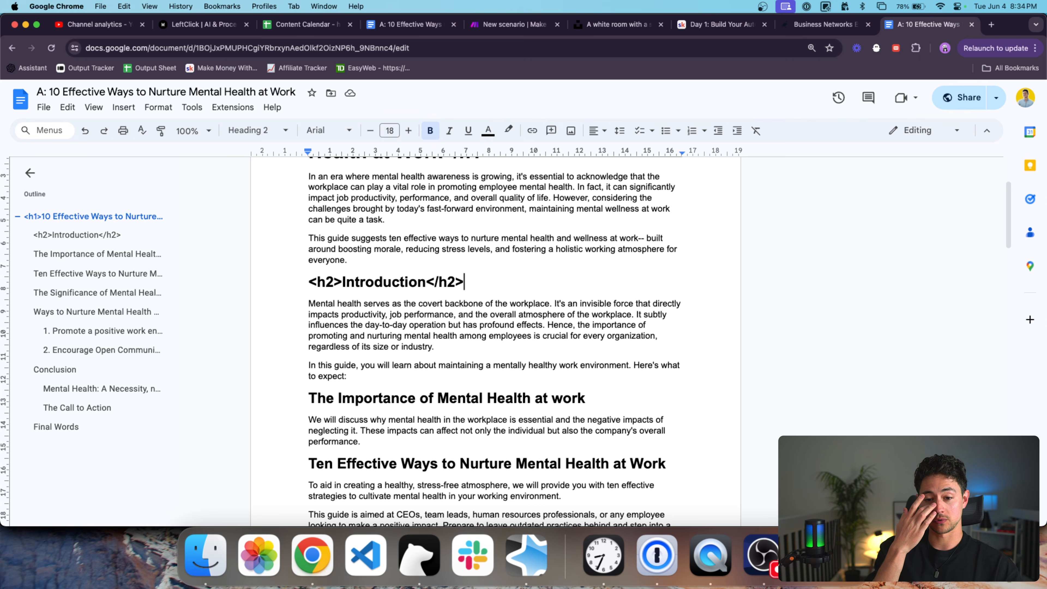
scroll(495, 330, up, 3)
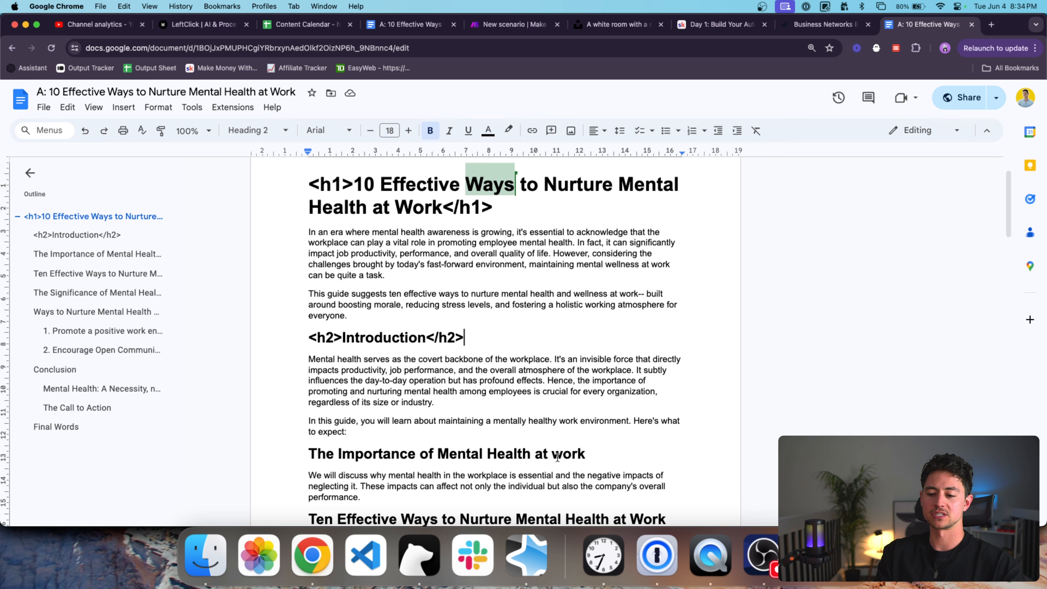
scroll(564, 210, down, 5)
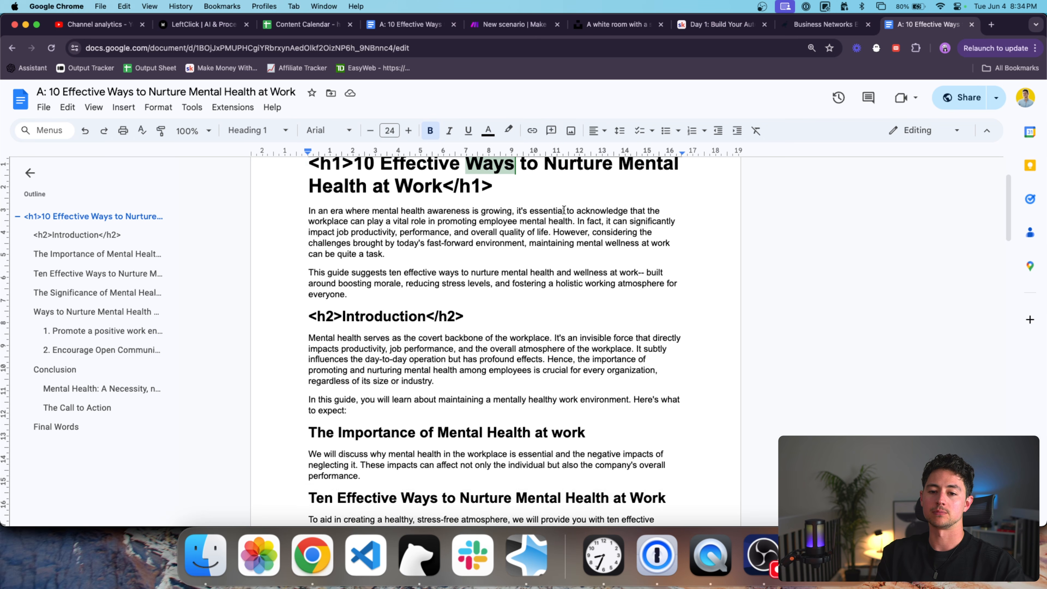
scroll(564, 210, up, 7)
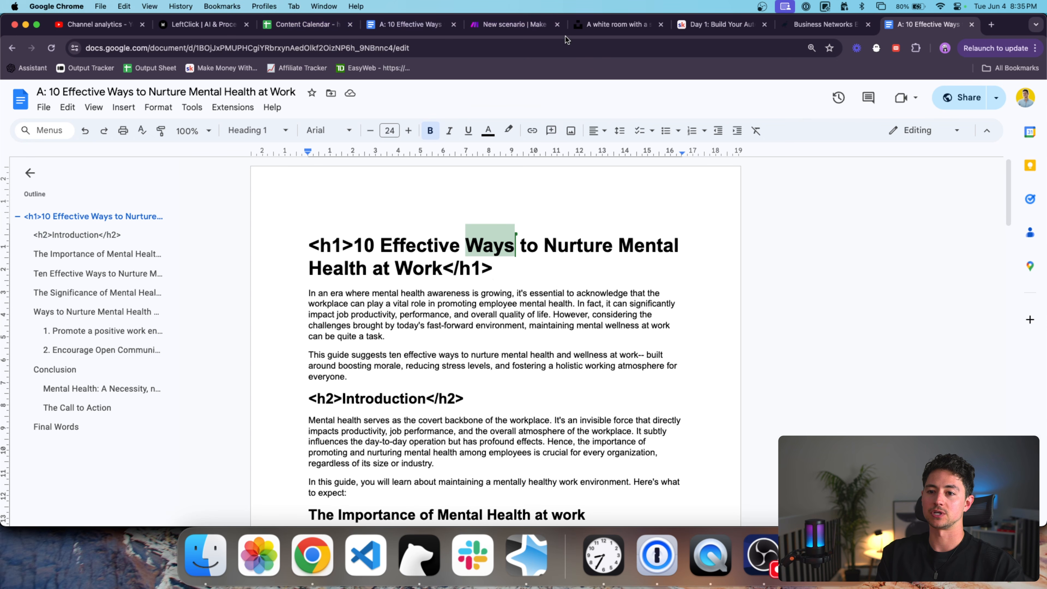
Add a Google Docs 'Get Content of a Document' module to the Make scenario.
click(526, 27)
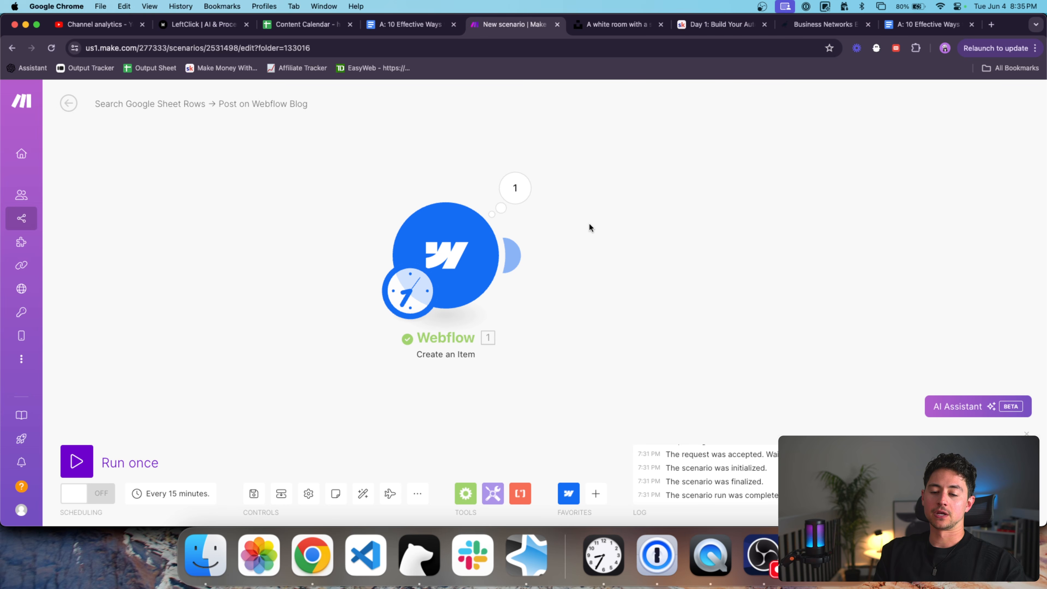
scroll(589, 223, down, 3)
drag(589, 223, 608, 232)
click(597, 490)
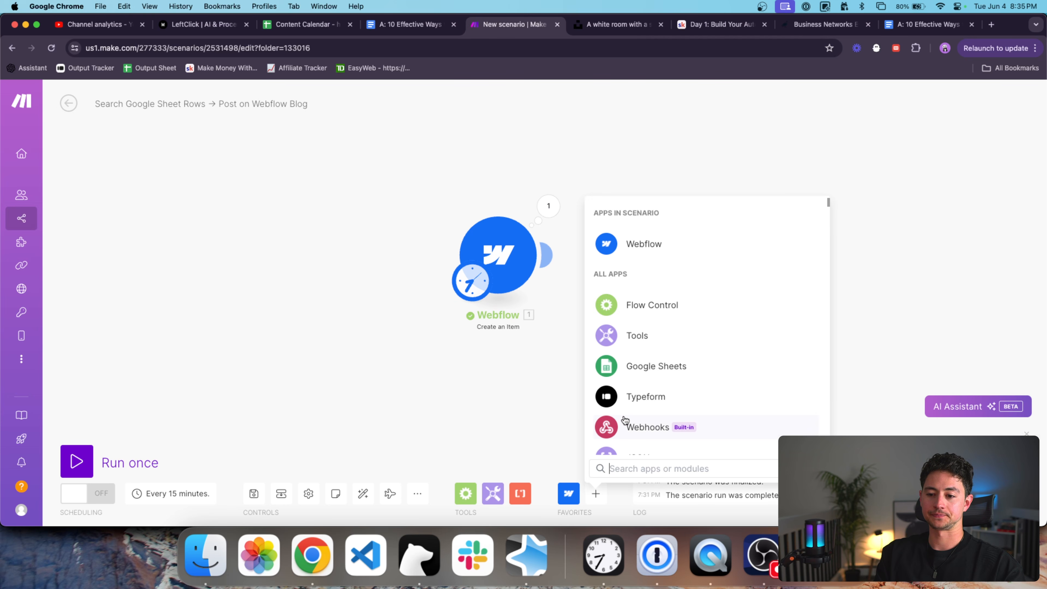
text(get)
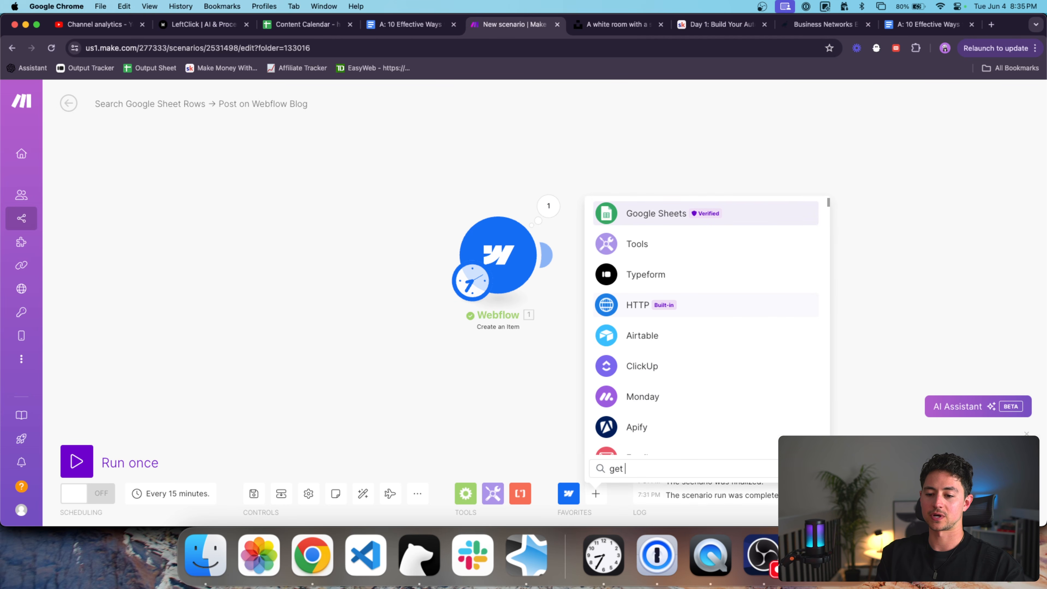
key(BackSpace)
key(BackSpace)
key(BackSpace)
text(google docs)
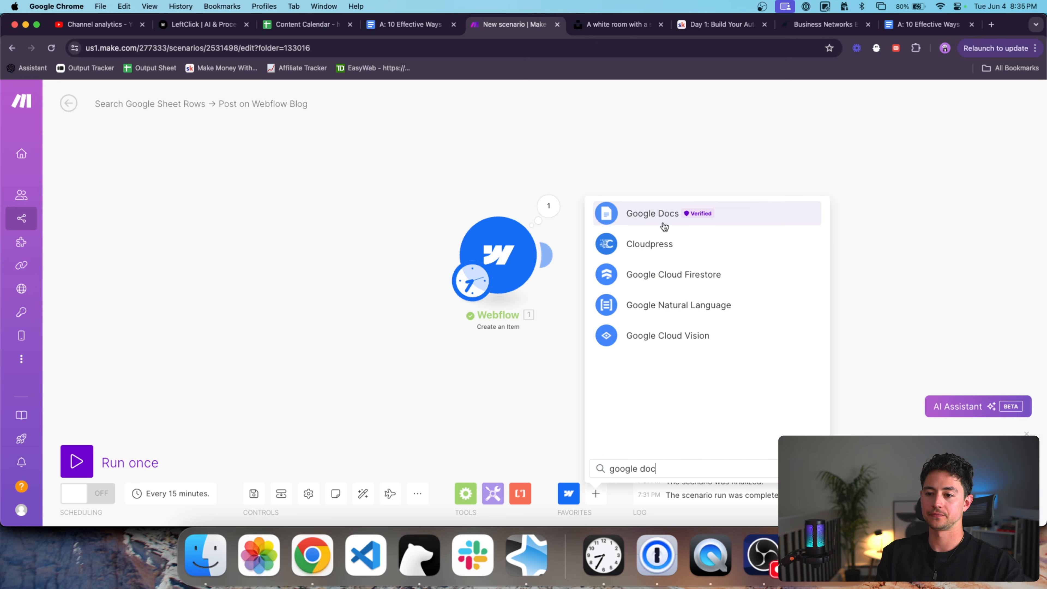
click(658, 219)
scroll(676, 328, down, 1)
click(681, 356)
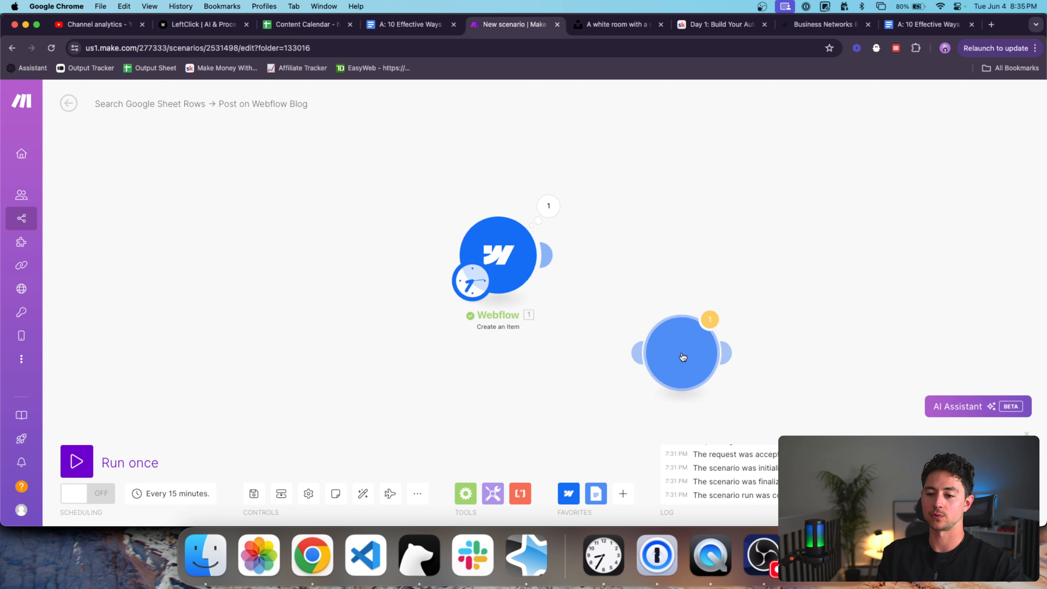
Place the Google Docs module before Webflow as the trigger and grab the article's document ID.
drag(473, 389, 355, 264)
drag(471, 284, 335, 287)
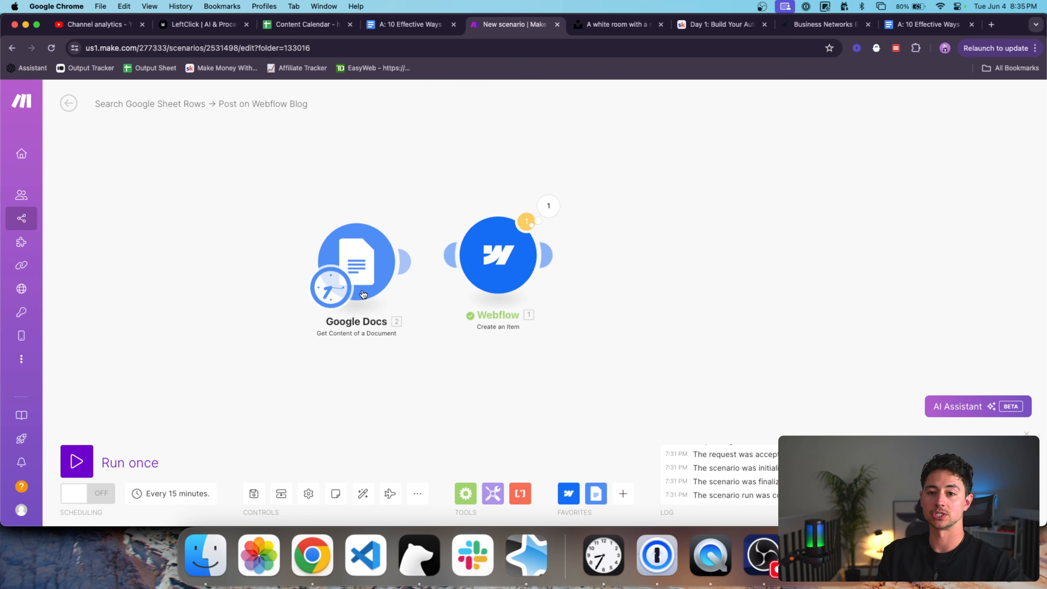
click(412, 29)
double_click(237, 49)
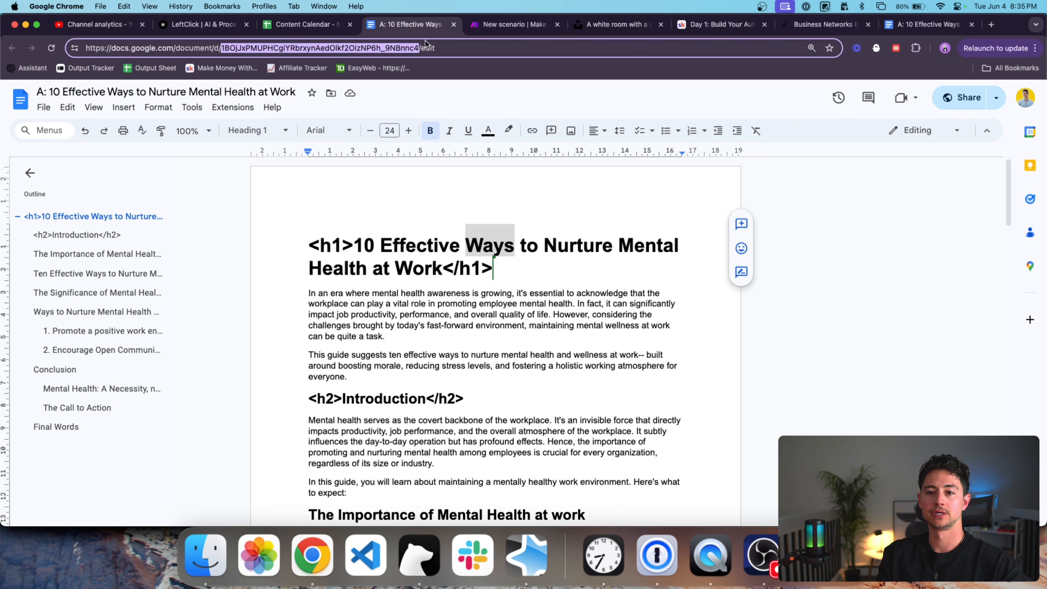
key(ctrl+shift+Tab)
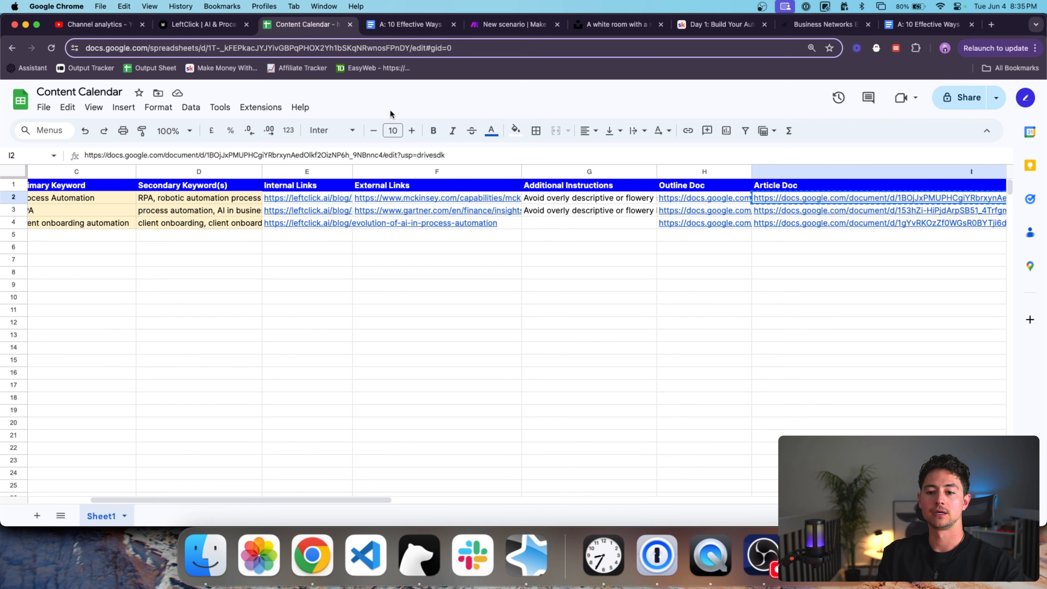
key(ctrl+Tab)
key(ctrl+Tab)
Paste the article's document ID and reauthorize the Google connection with the Google account.
click(357, 262)
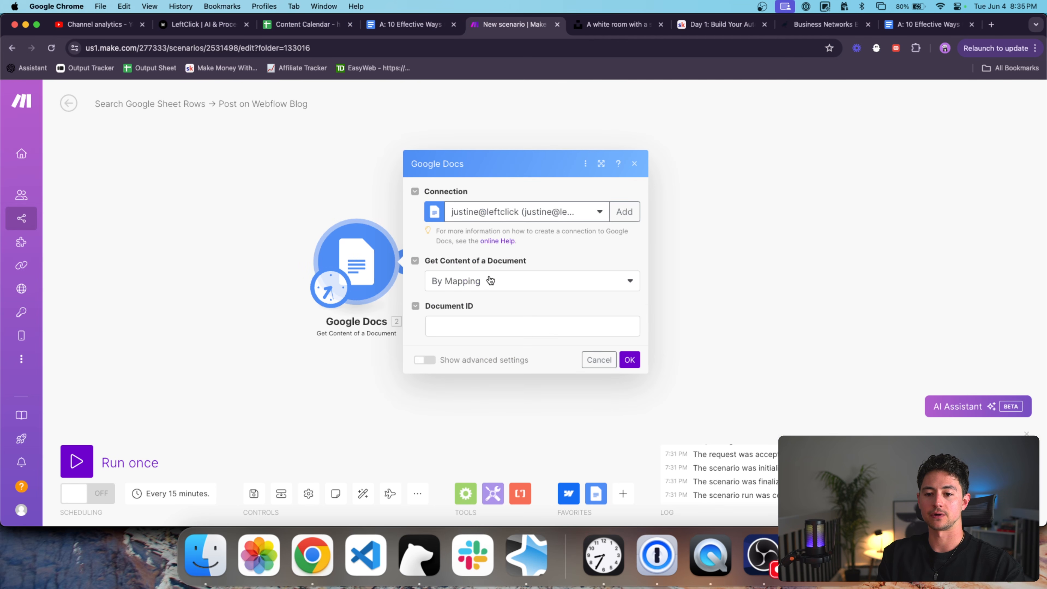
click(533, 329)
key(cmd+v)
click(597, 206)
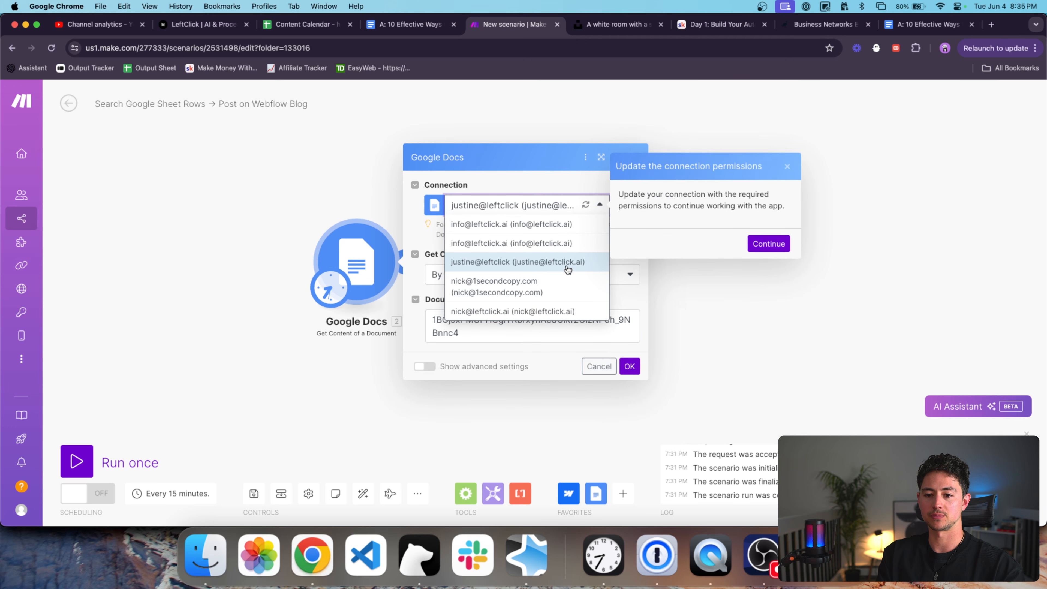
click(763, 247)
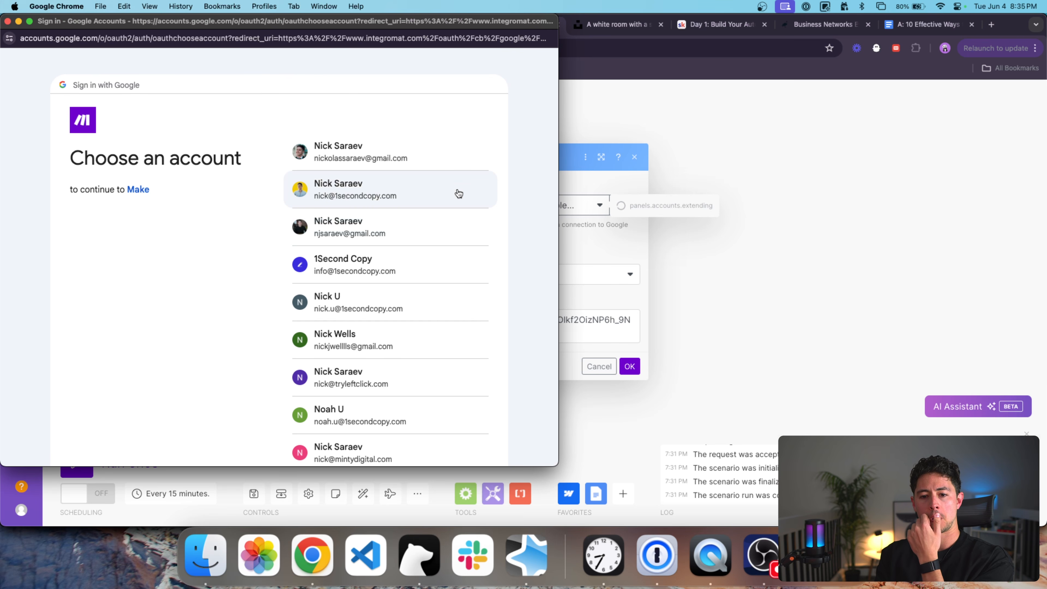
click(439, 256)
click(460, 316)
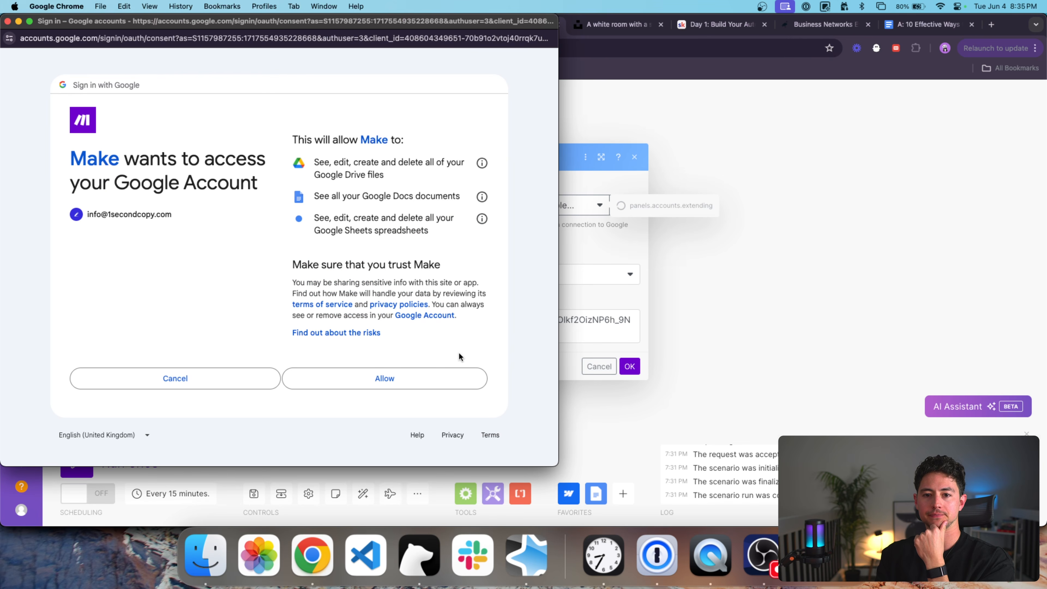
click(442, 381)
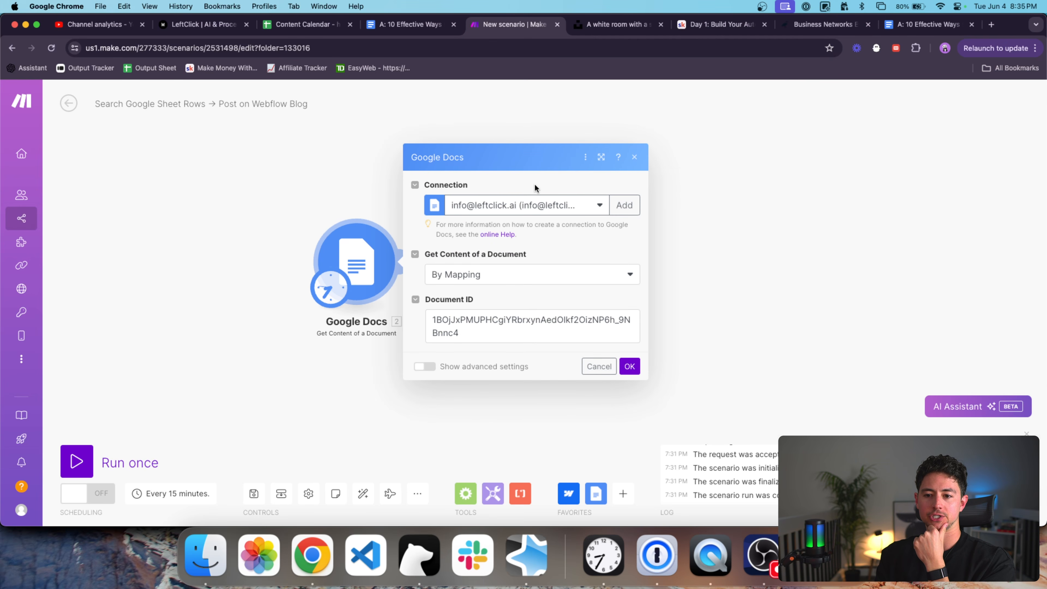
Select the Google connection, confirm the module settings, and run only the Google Docs module.
click(535, 205)
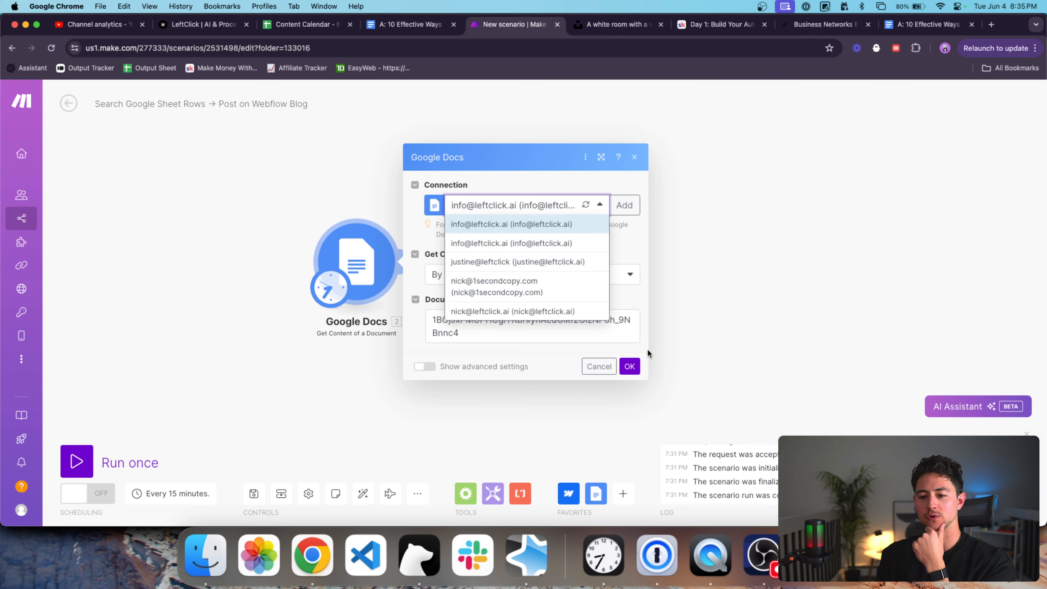
click(629, 366)
right_click(351, 252)
click(375, 273)
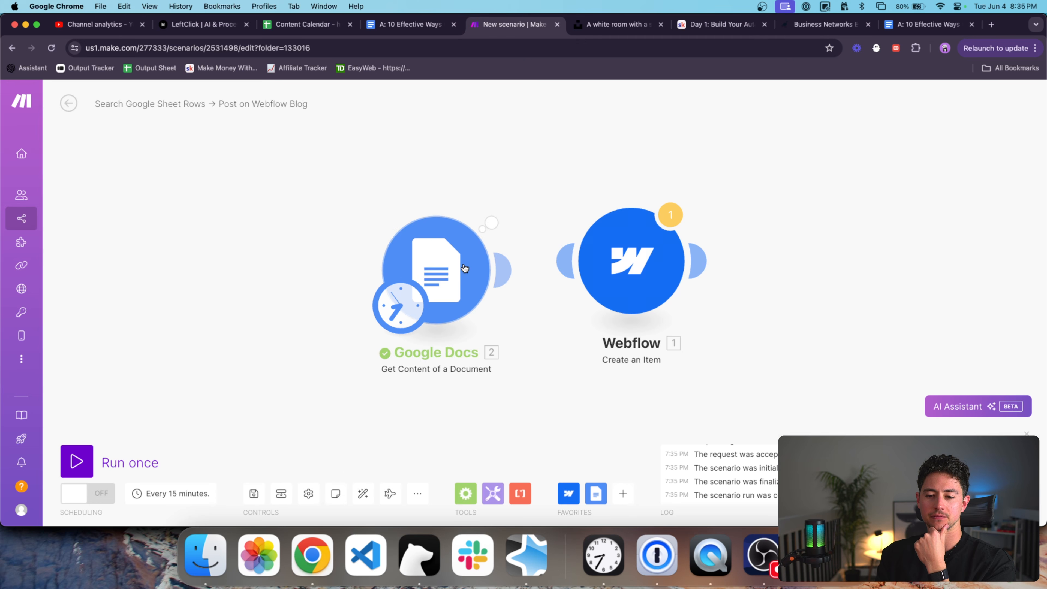
Open the Google Docs run output and expand the Body and its Content items.
click(432, 192)
triple_click(553, 244)
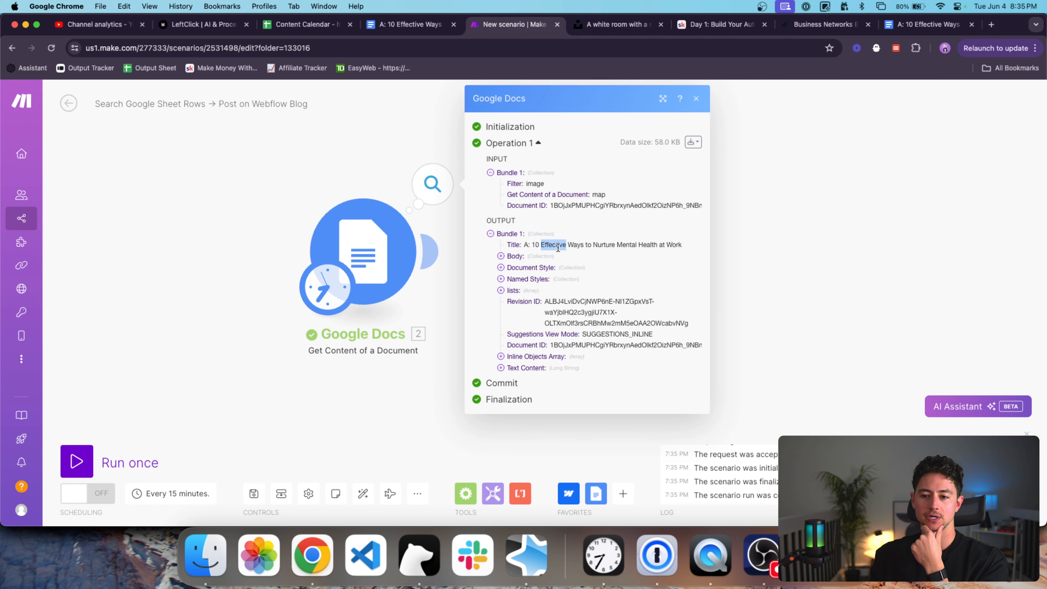
click(516, 256)
click(521, 267)
click(521, 279)
click(523, 312)
click(500, 256)
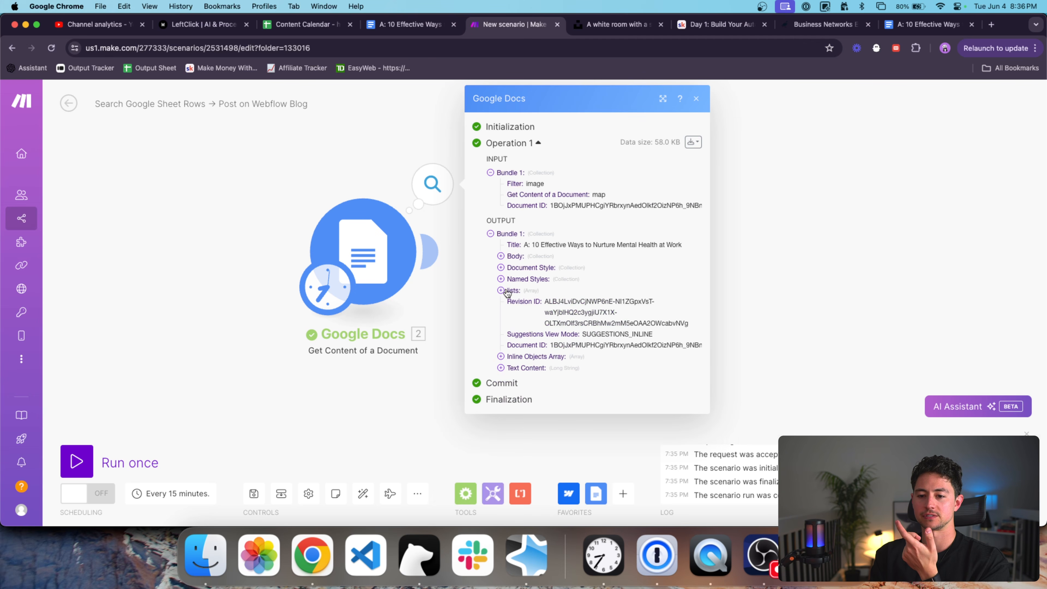
Expand Text Content and check that its <h1> title and heading tags are present.
click(517, 368)
scroll(536, 330, down, 3)
triple_click(559, 256)
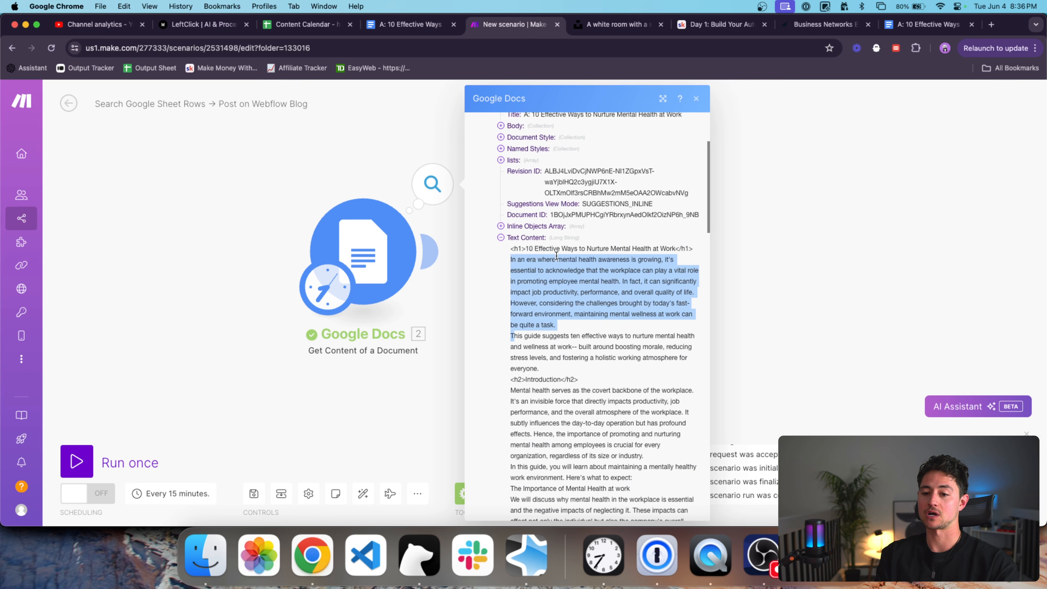
scroll(556, 254, down, 1)
triple_click(520, 231)
scroll(521, 222, down, 3)
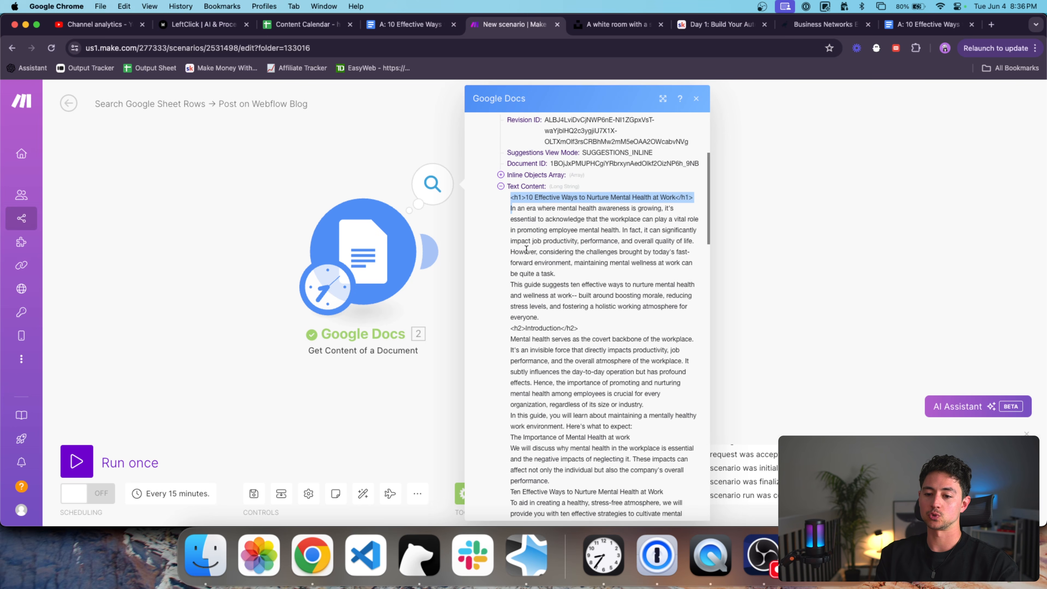
click(528, 182)
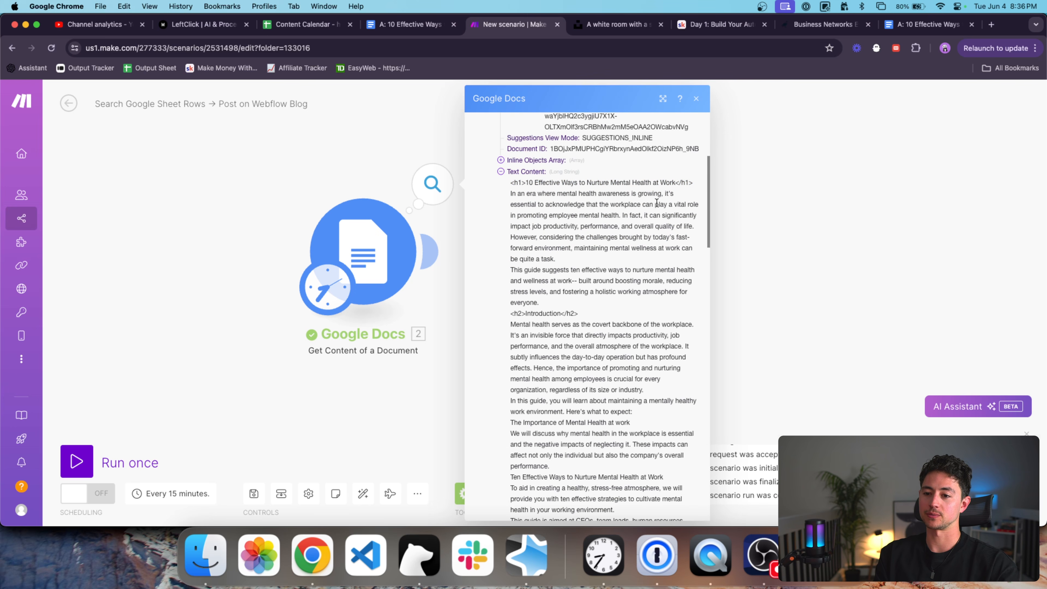
Close the Google Docs output in Make and open the Webflow module's settings.
click(901, 27)
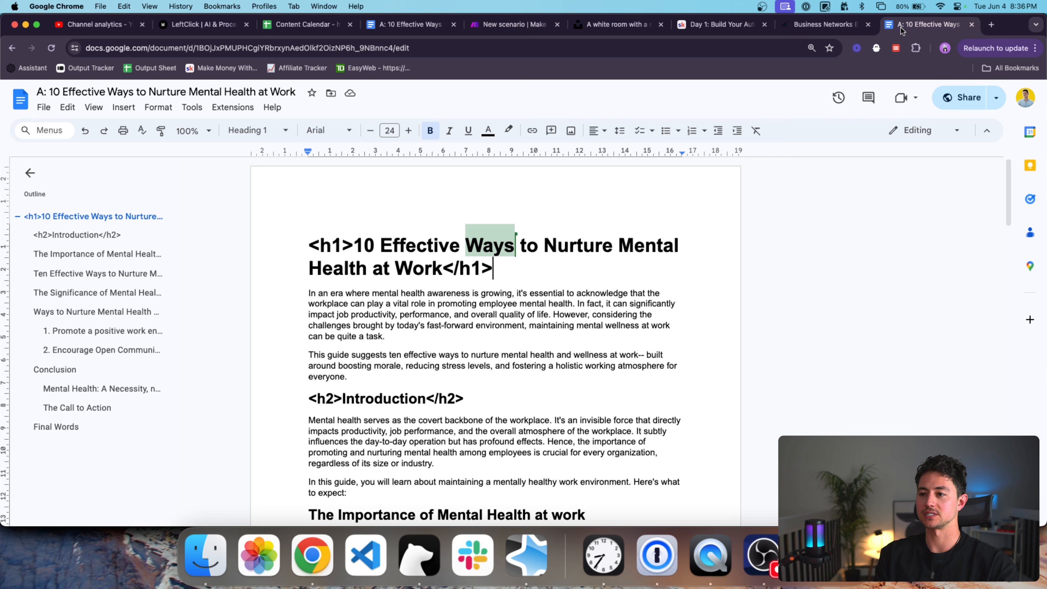
click(491, 25)
scroll(559, 185, down, 10)
click(371, 185)
click(591, 264)
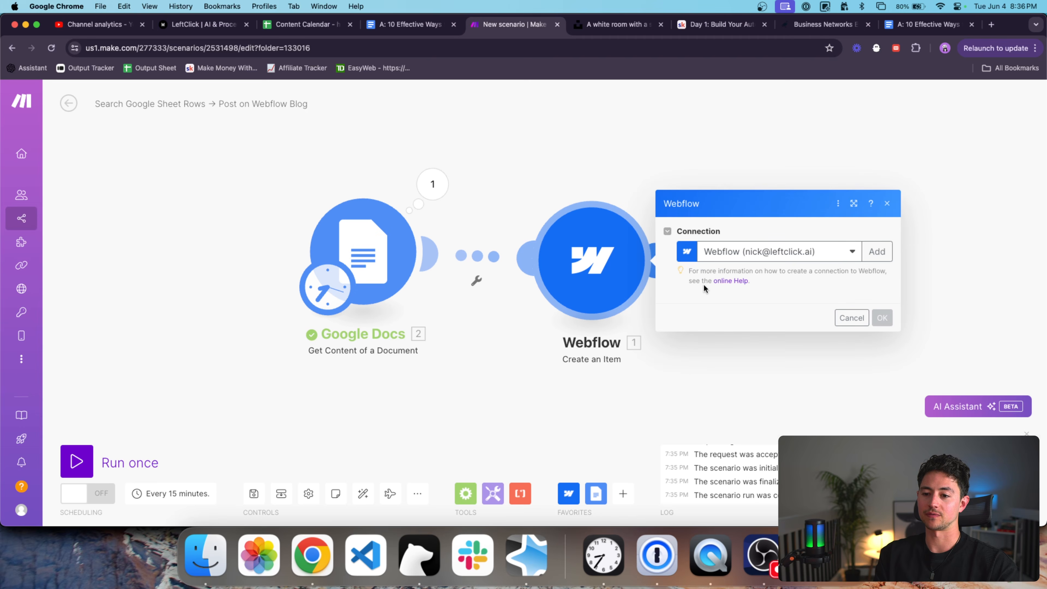
scroll(698, 294, down, 10)
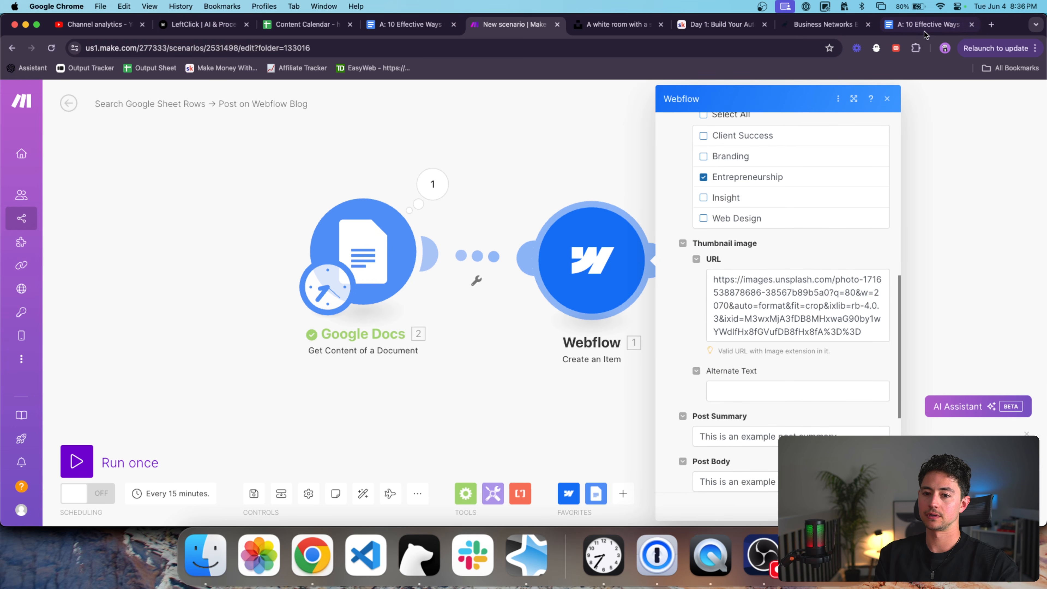
In the Google Doc, delete the <h1> tags around the title and <h2> tags around Introduction.
click(928, 24)
drag(357, 249, 309, 248)
text(=)
drag(495, 268, 439, 262)
key(BackSpace)
key(Up)
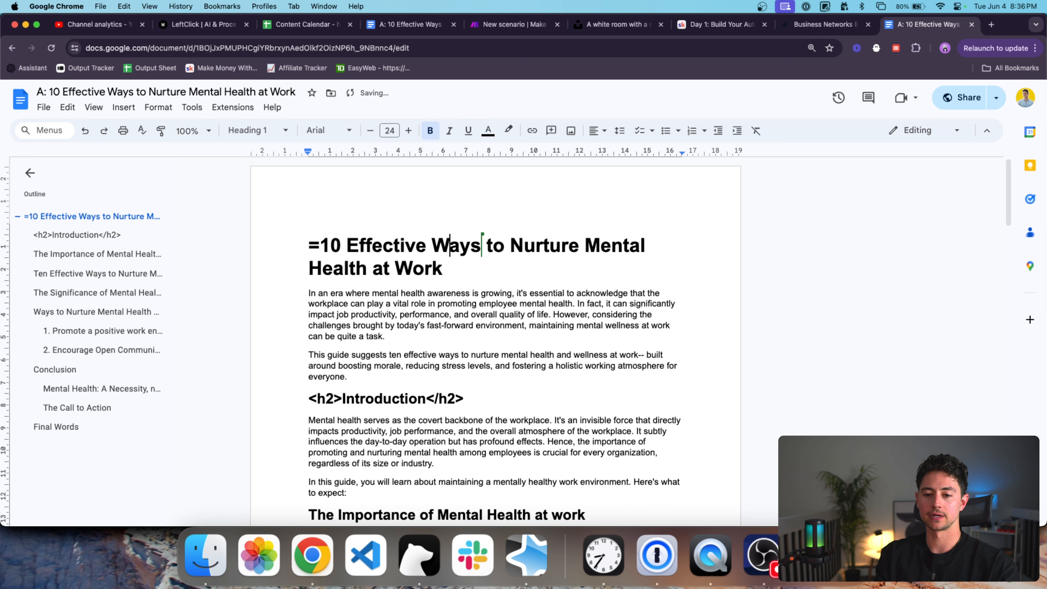
key(BackSpace)
drag(498, 399, 418, 399)
key(BackSpace)
drag(343, 398, 309, 399)
key(BackSpace)
Map 2. Text Content into the Webflow Post Body, confirm, and run the scenario once.
click(512, 24)
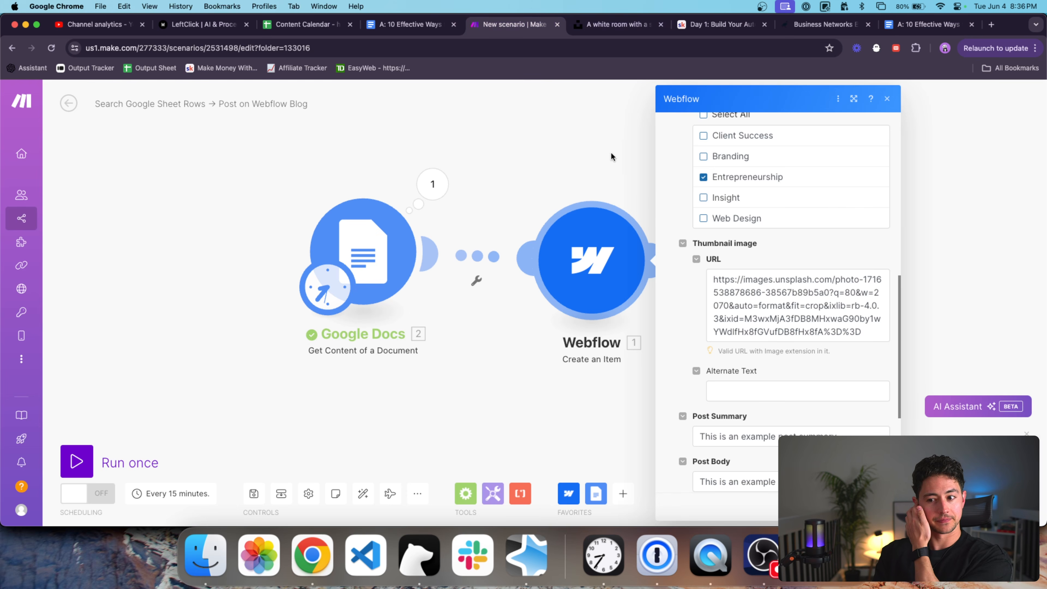
scroll(700, 320, down, 5)
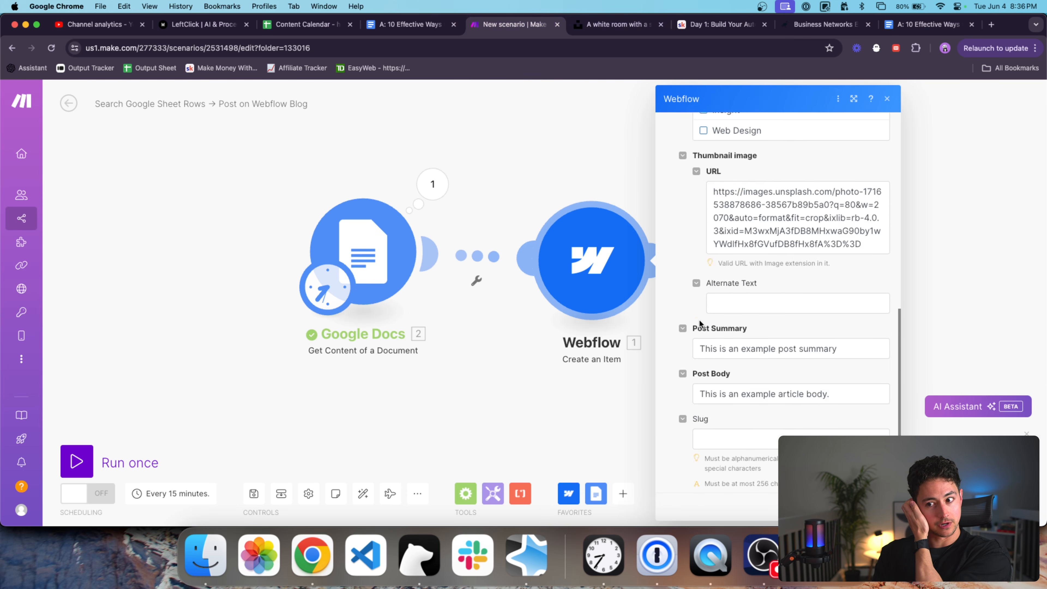
click(769, 286)
scroll(539, 283, down, 1)
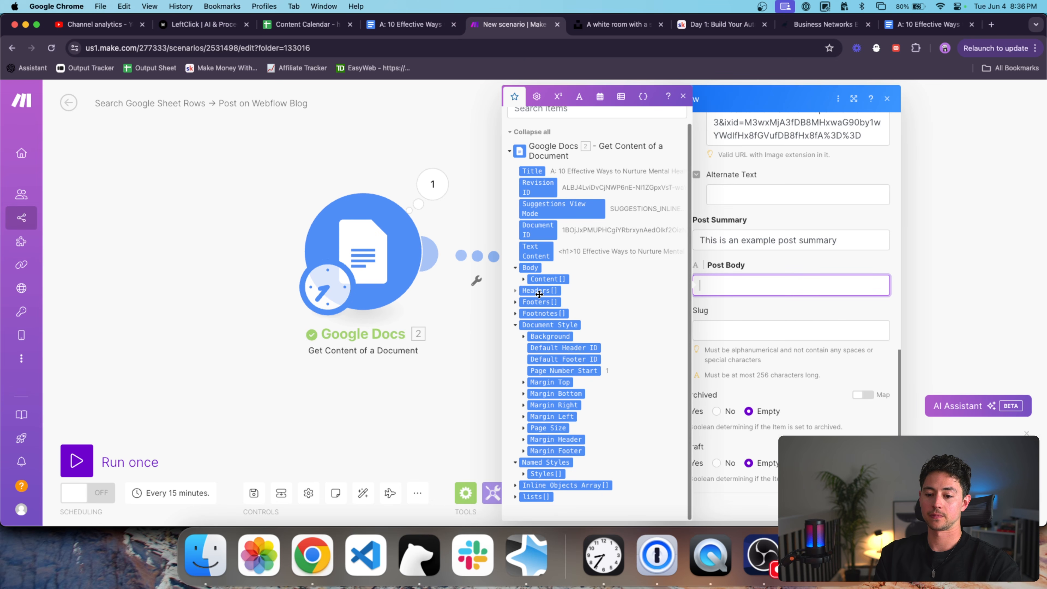
click(536, 251)
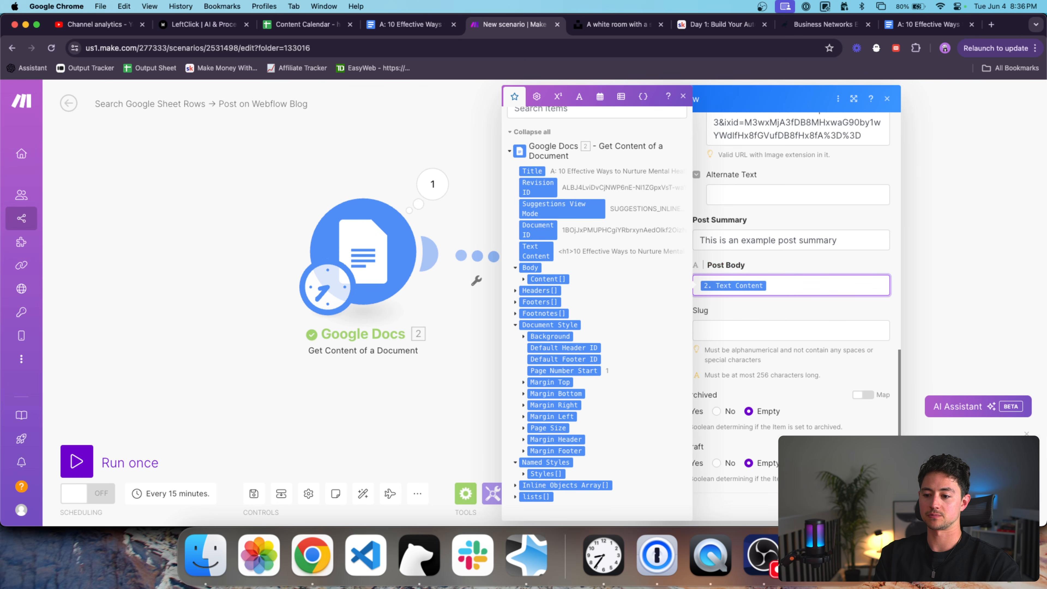
click(870, 507)
click(108, 461)
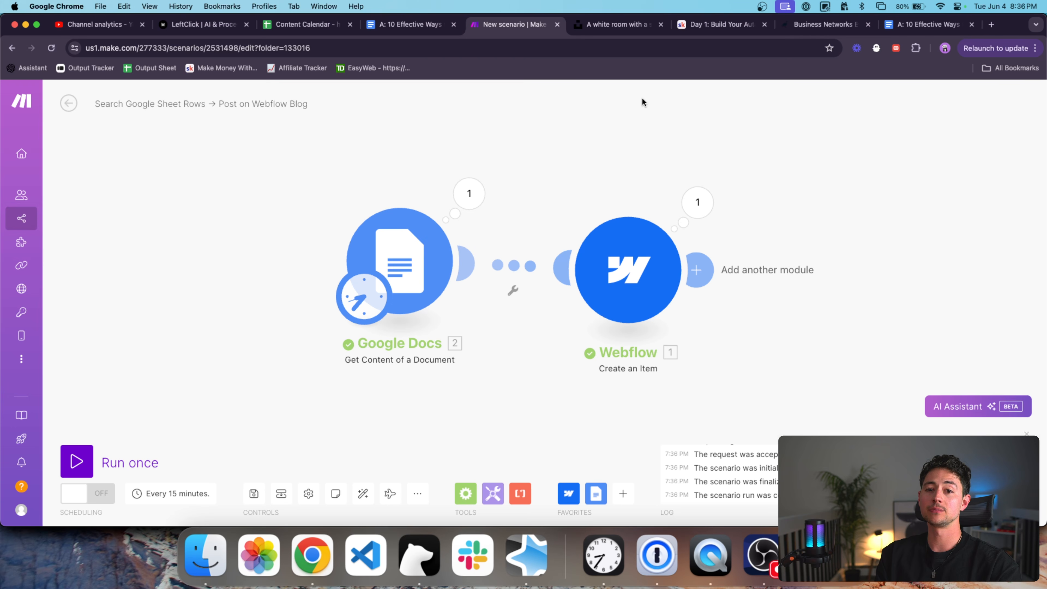
key(super+grave)
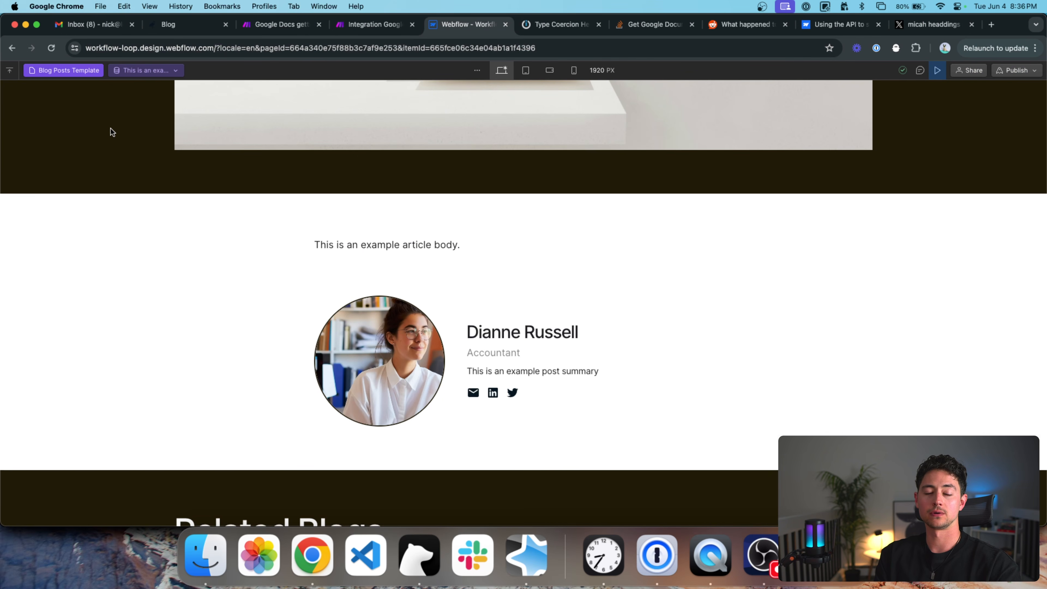
Leave preview and open the 'This is an example' item in the Blog Posts CMS collection.
scroll(111, 132, up, 5)
click(10, 74)
click(9, 243)
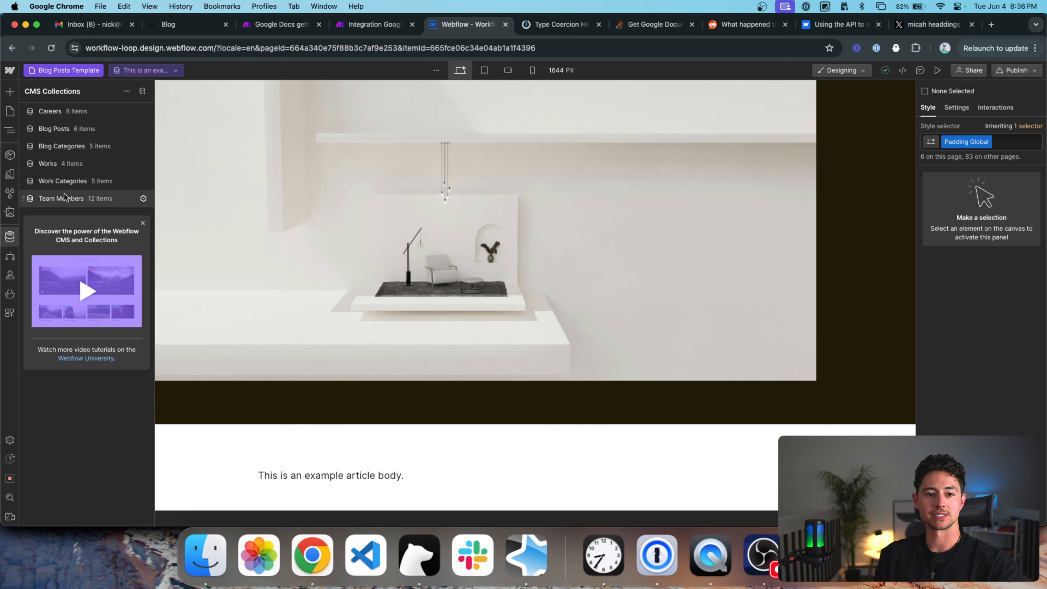
click(82, 129)
click(211, 132)
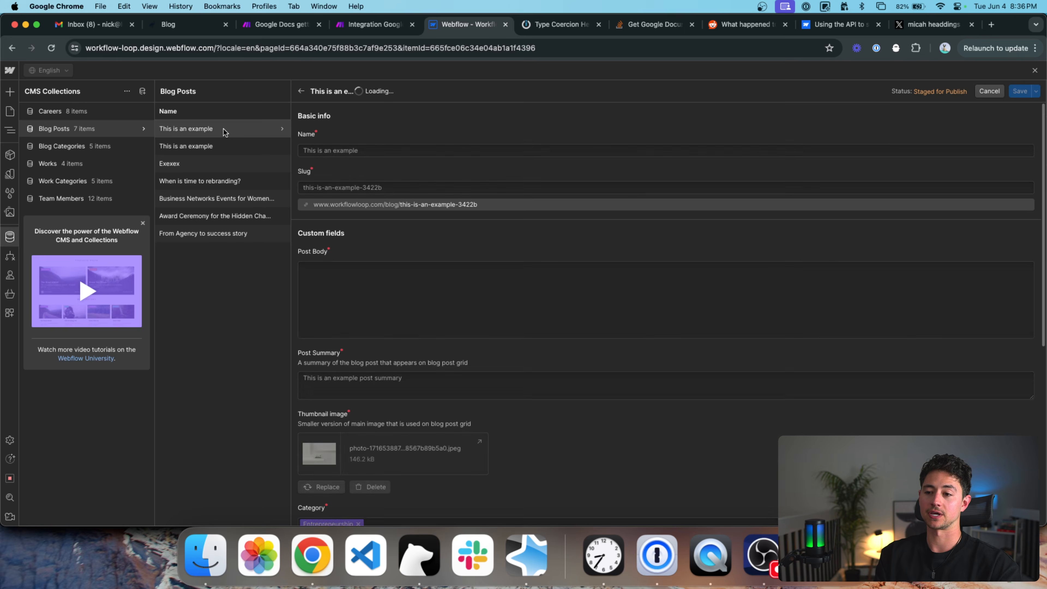
scroll(484, 239, down, 1)
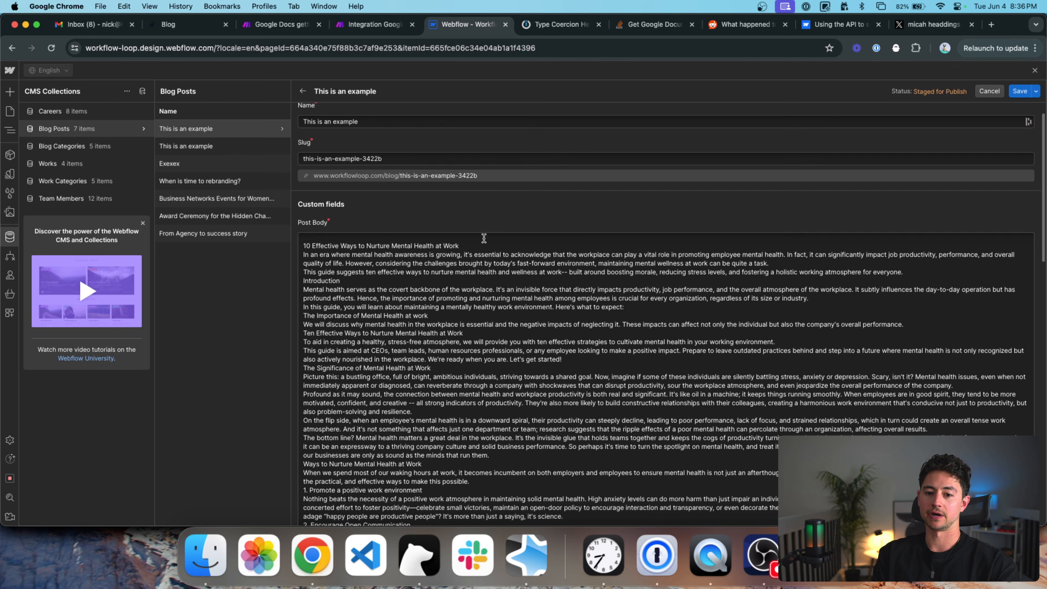
Reset the Post Body text to normal size and make the article title a level-1 heading.
triple_click(464, 247)
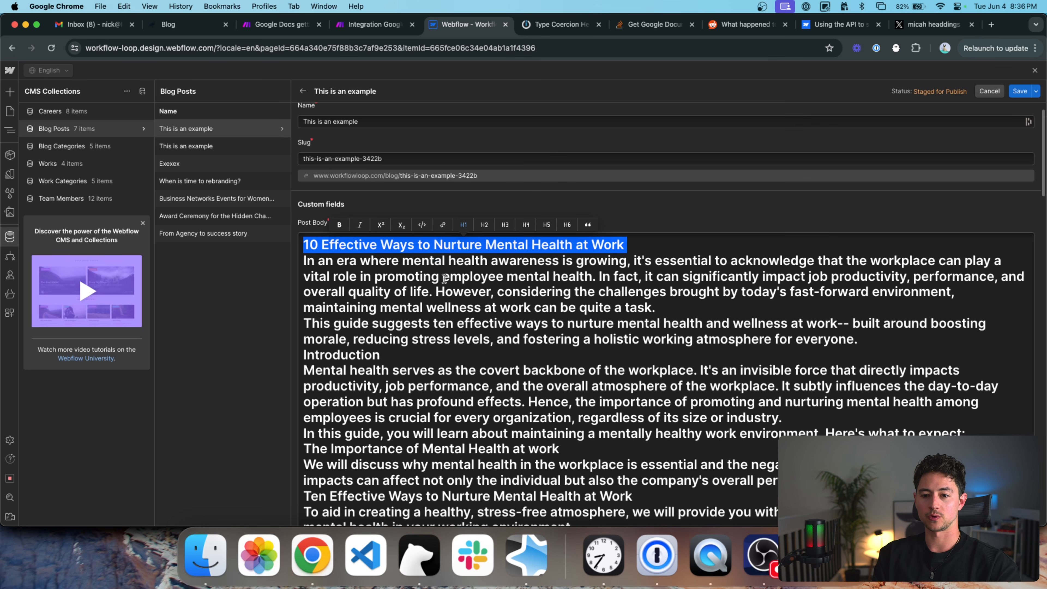
click(550, 242)
triple_click(549, 239)
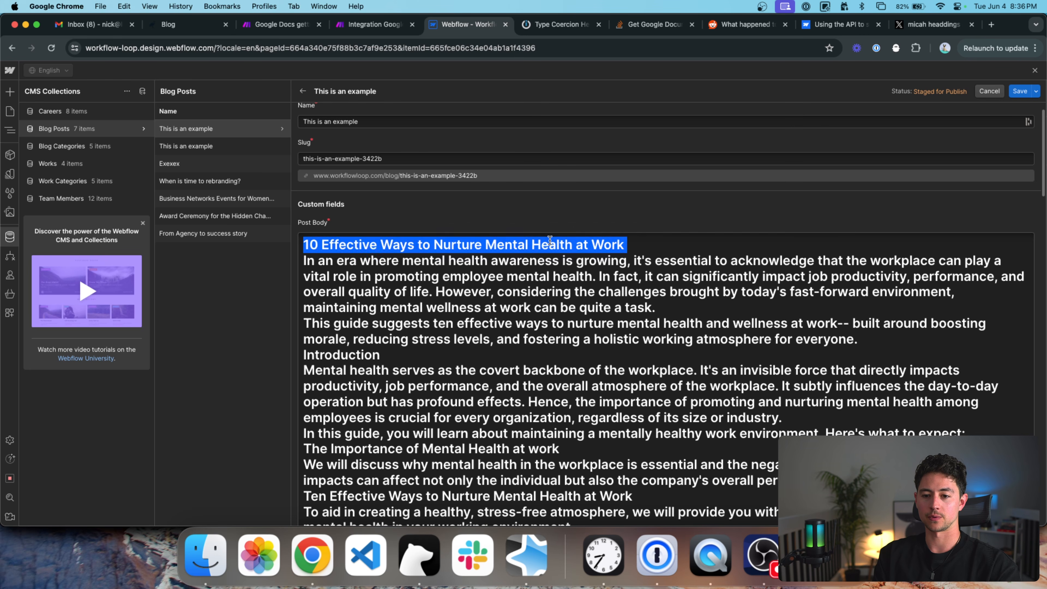
key(super+a)
click(666, 230)
click(568, 248)
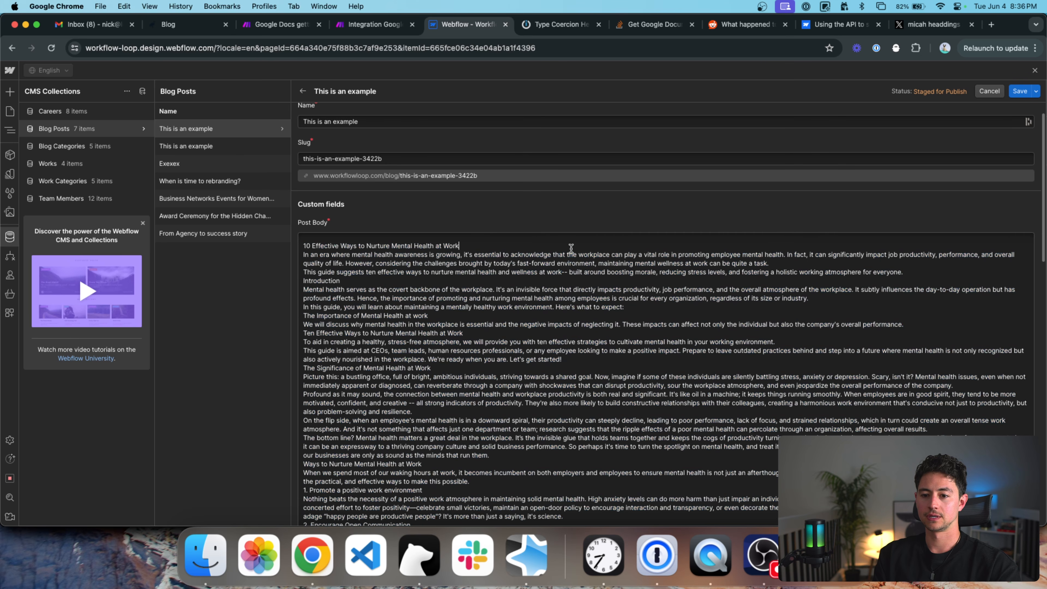
triple_click(489, 243)
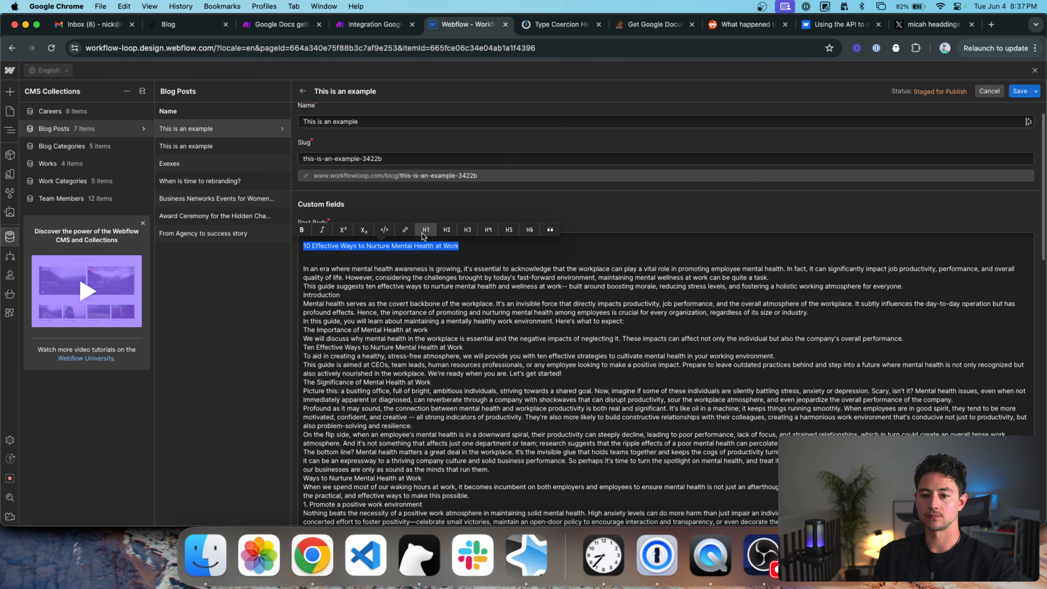
click(426, 229)
click(419, 257)
Add two blank lines before Introduction and turn it into a heading.
click(369, 297)
key(Return)
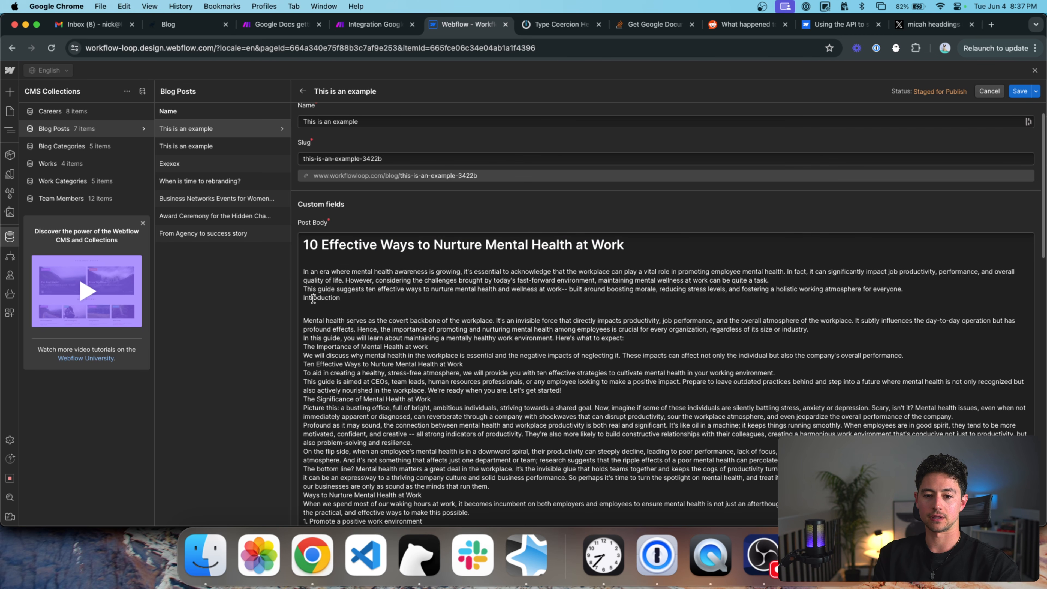
key(Return)
double_click(323, 311)
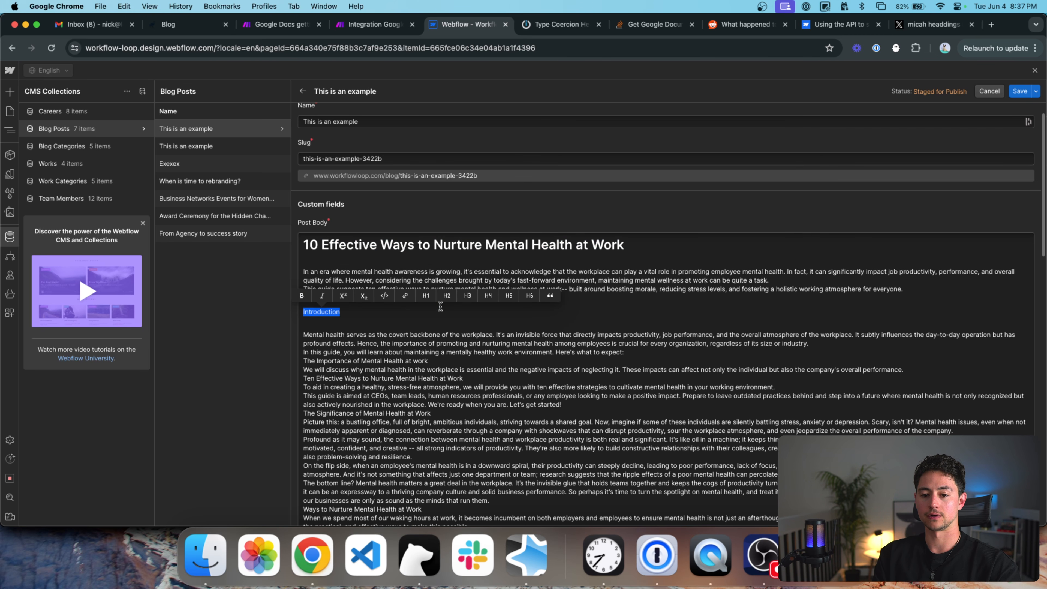
click(447, 295)
scroll(346, 229, down, 4)
scroll(347, 229, down, 10)
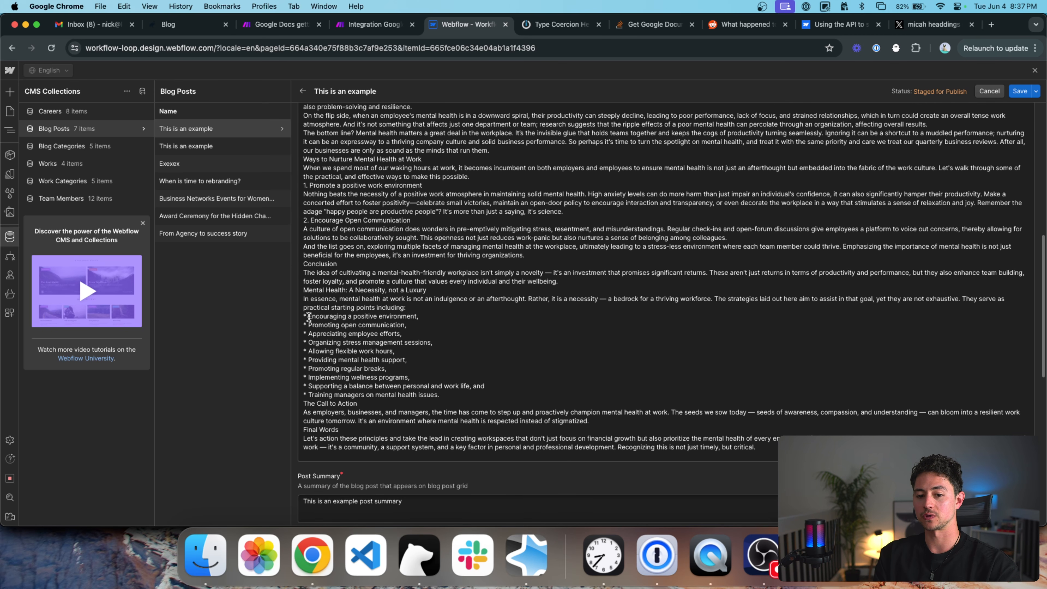
scroll(841, 167, up, 15)
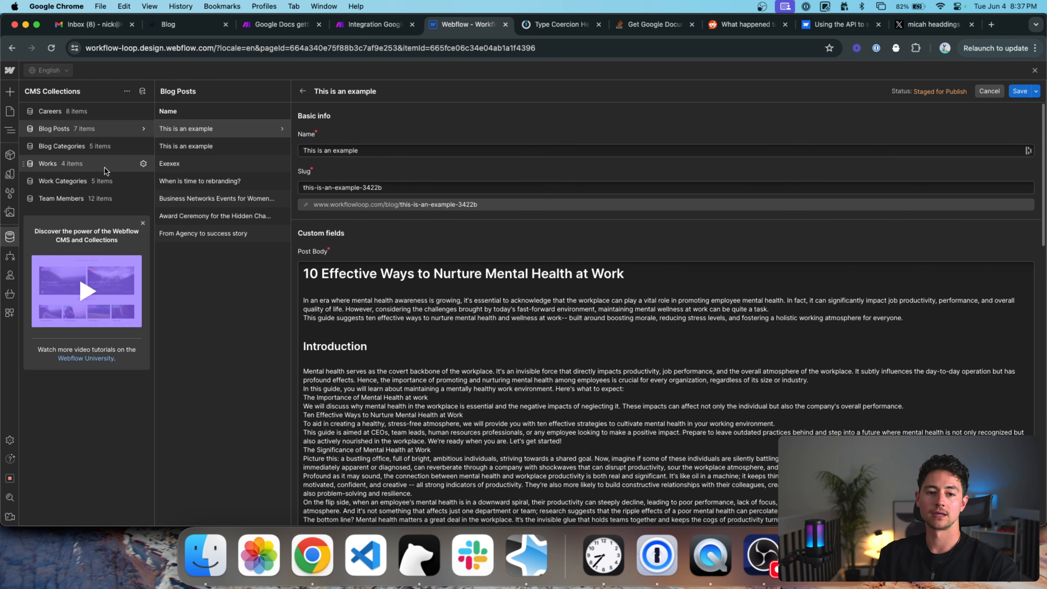
Stay on the unsaved post when switching collections, then close the Make integration page.
click(94, 107)
click(583, 321)
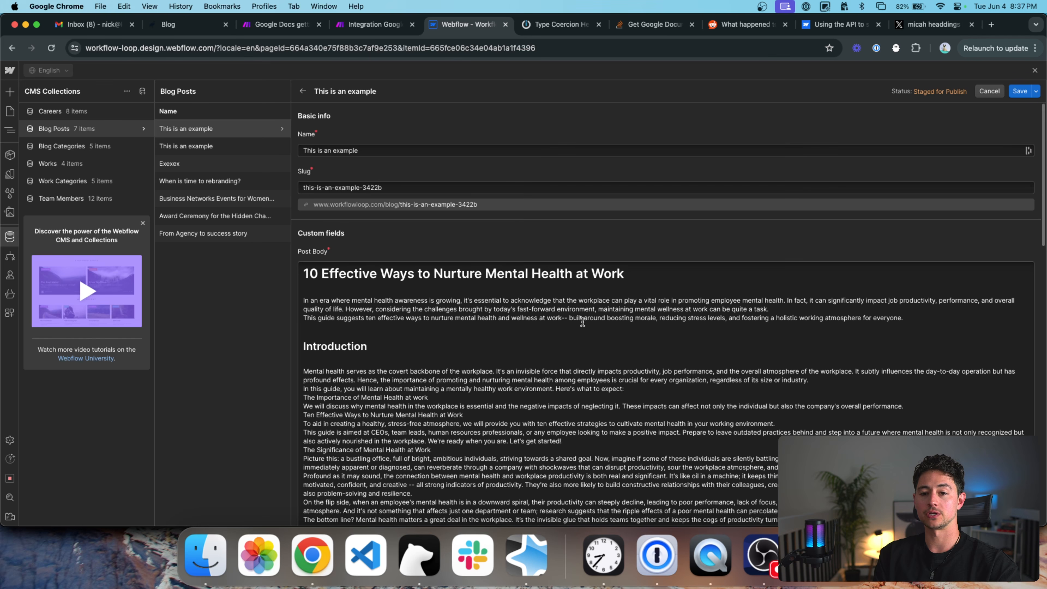
click(383, 24)
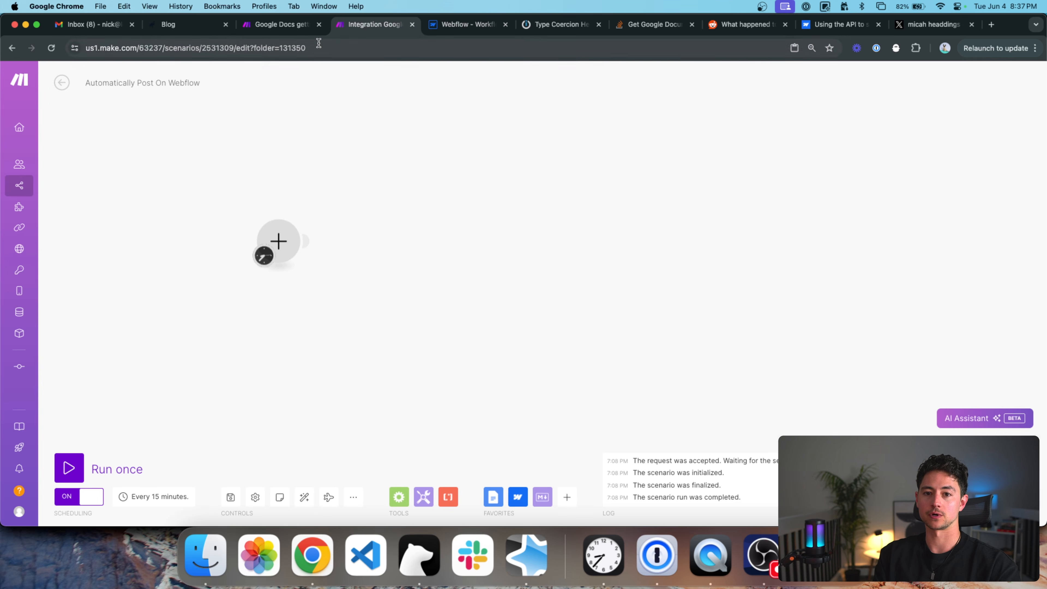
click(412, 25)
click(553, 209)
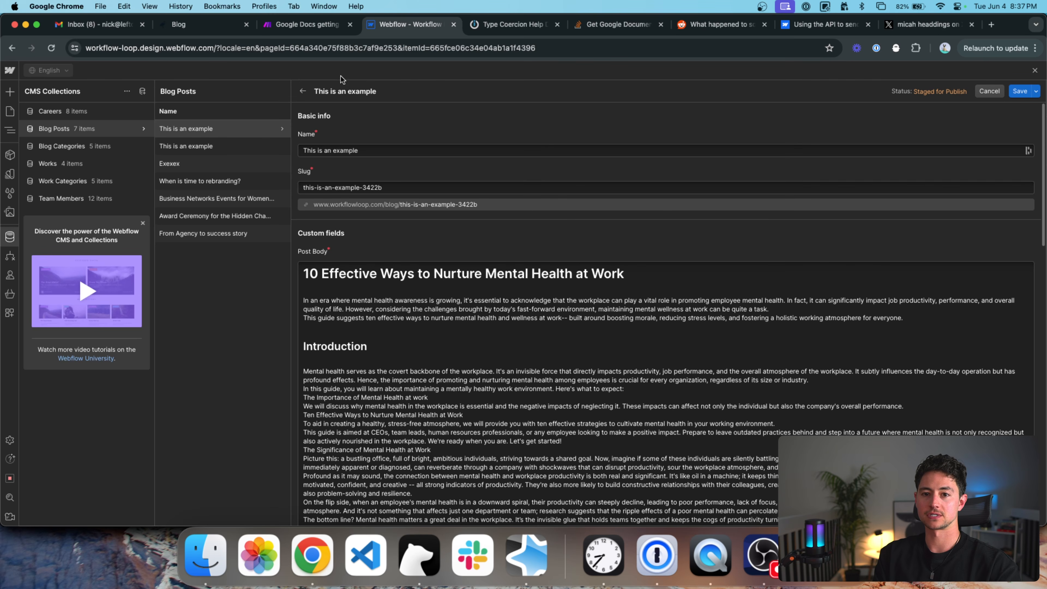
Glance at the Content Calendar spreadsheet tab, then return to the Make scenario.
click(326, 28)
click(318, 25)
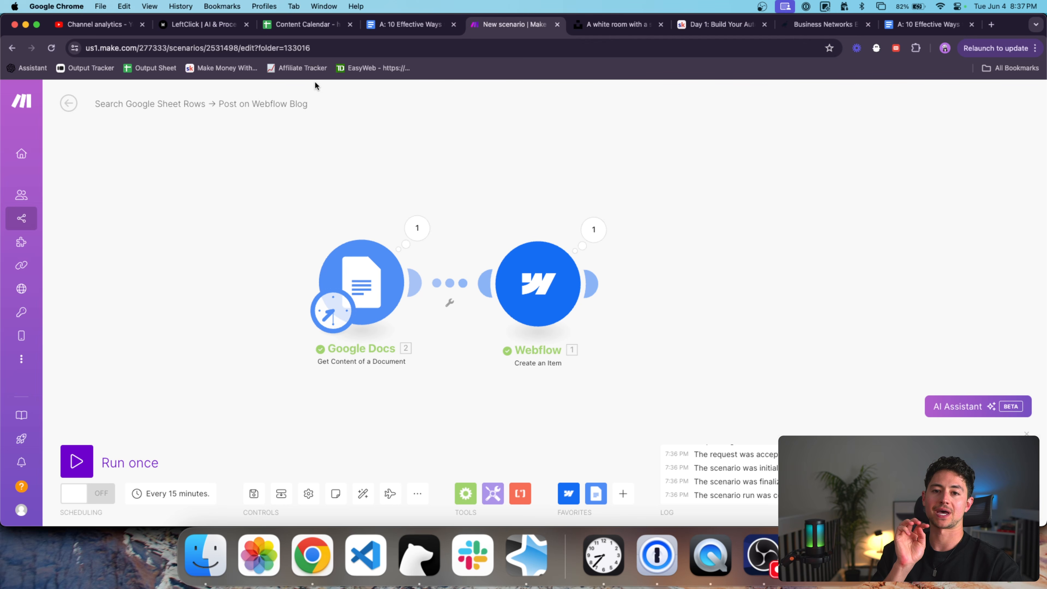
click(278, 26)
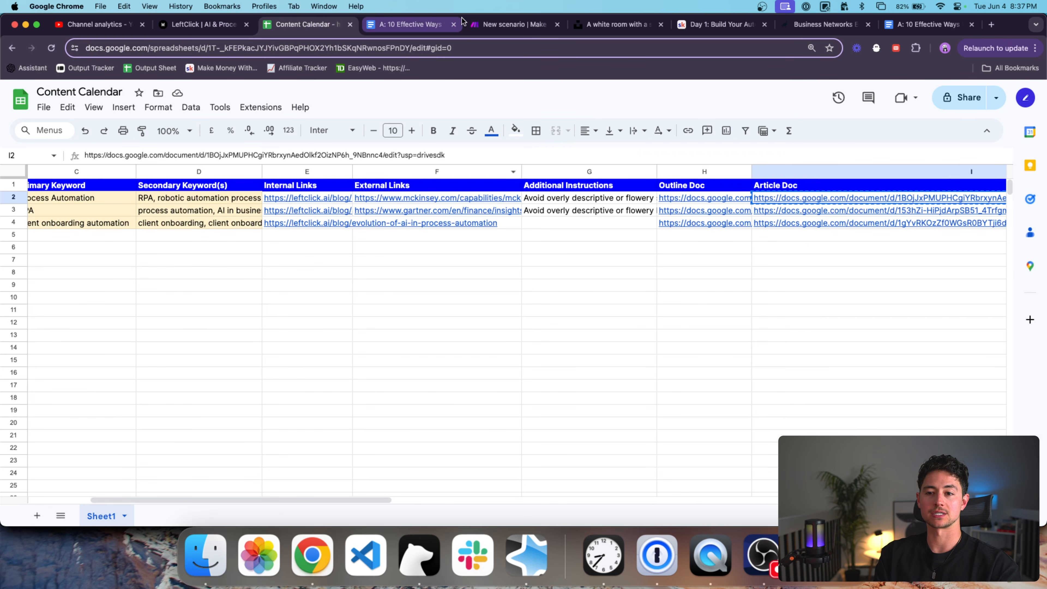
click(511, 24)
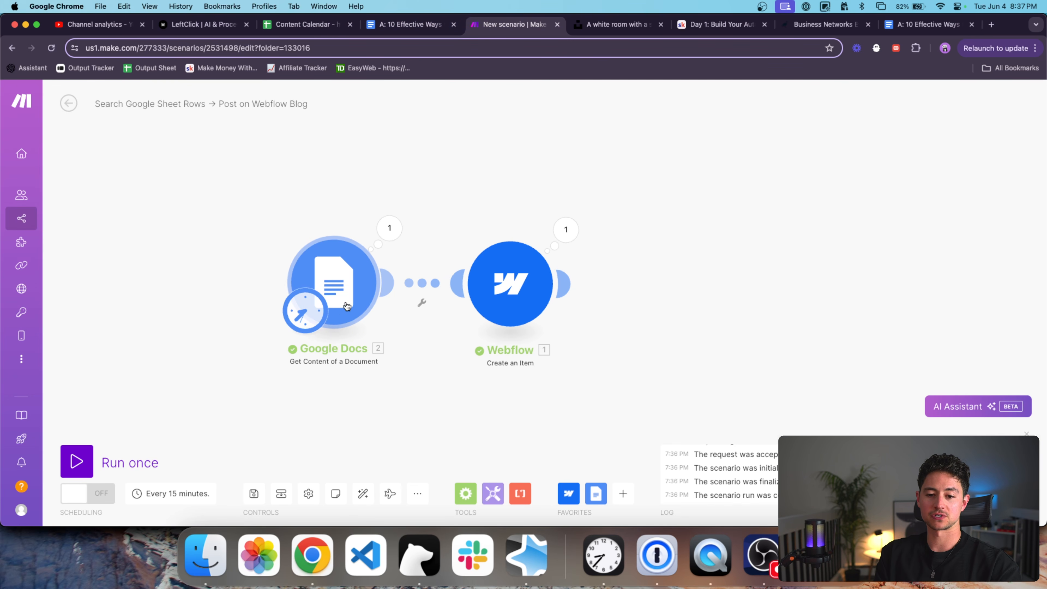
Add the Google Docs 'Download a Document' module from the Google Docs module list.
click(596, 492)
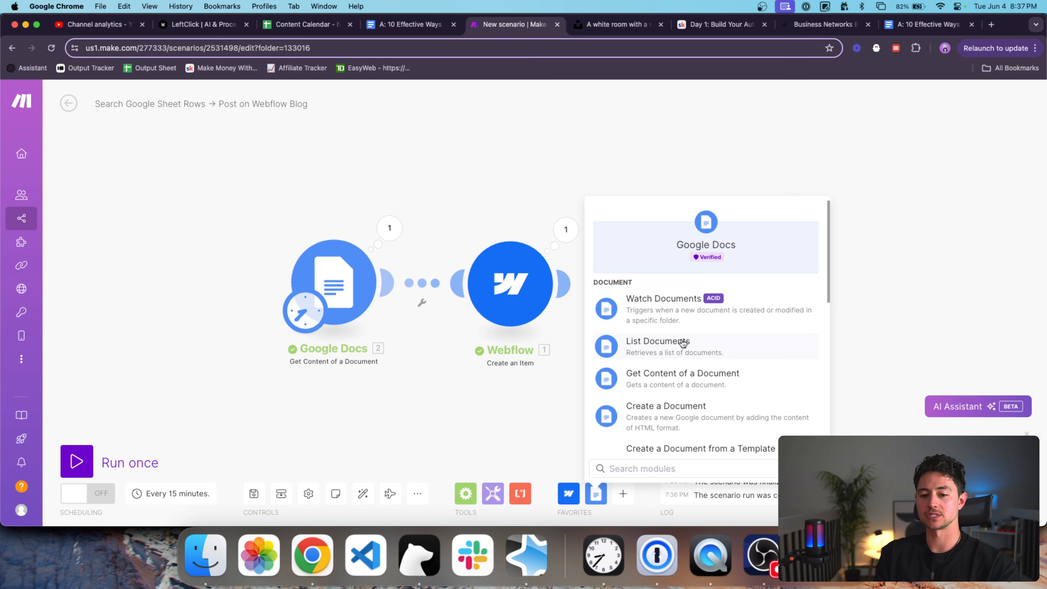
scroll(676, 343, down, 3)
scroll(683, 342, down, 1)
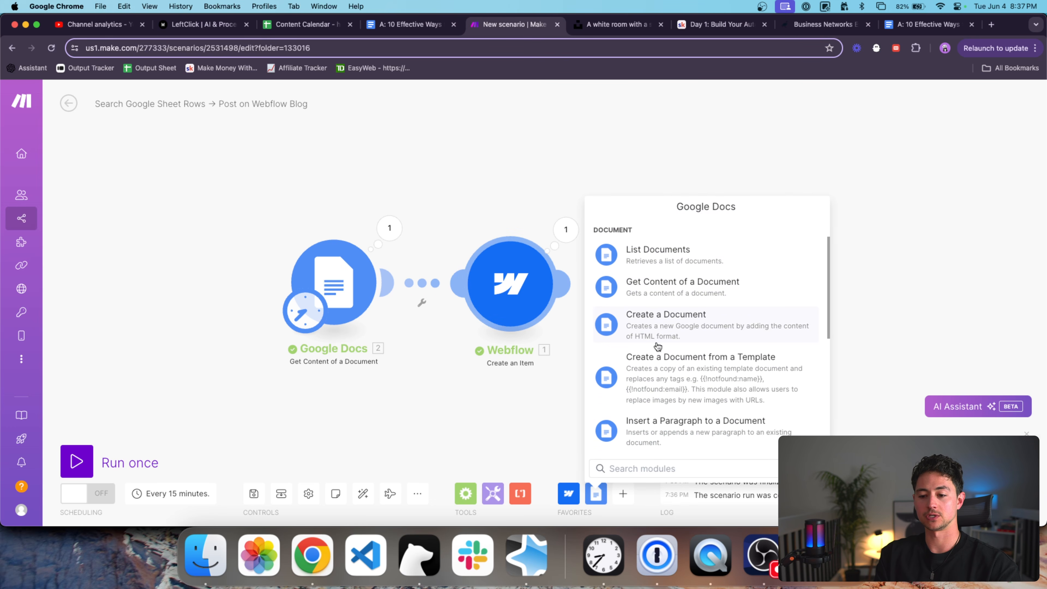
scroll(660, 346, down, 4)
scroll(658, 345, down, 5)
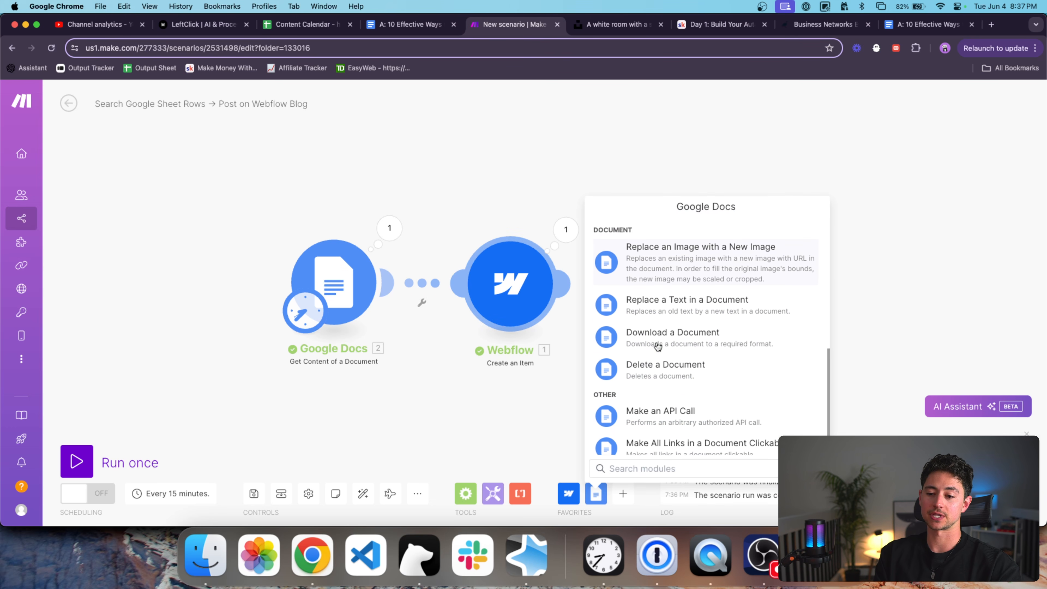
click(660, 336)
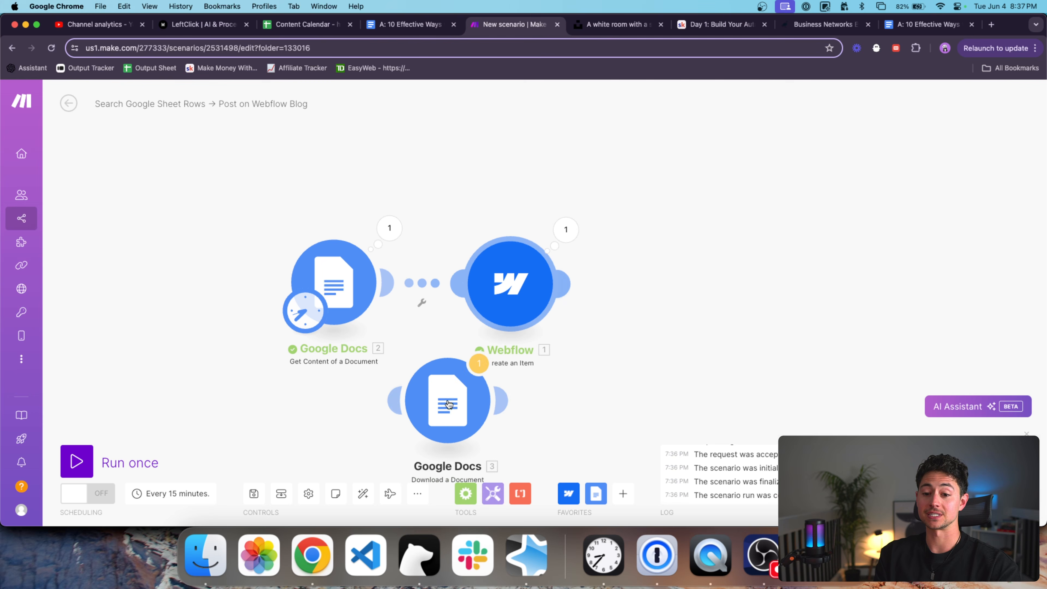
Unlink Get Content from Webflow and from the new Download a Document module.
drag(450, 289, 253, 288)
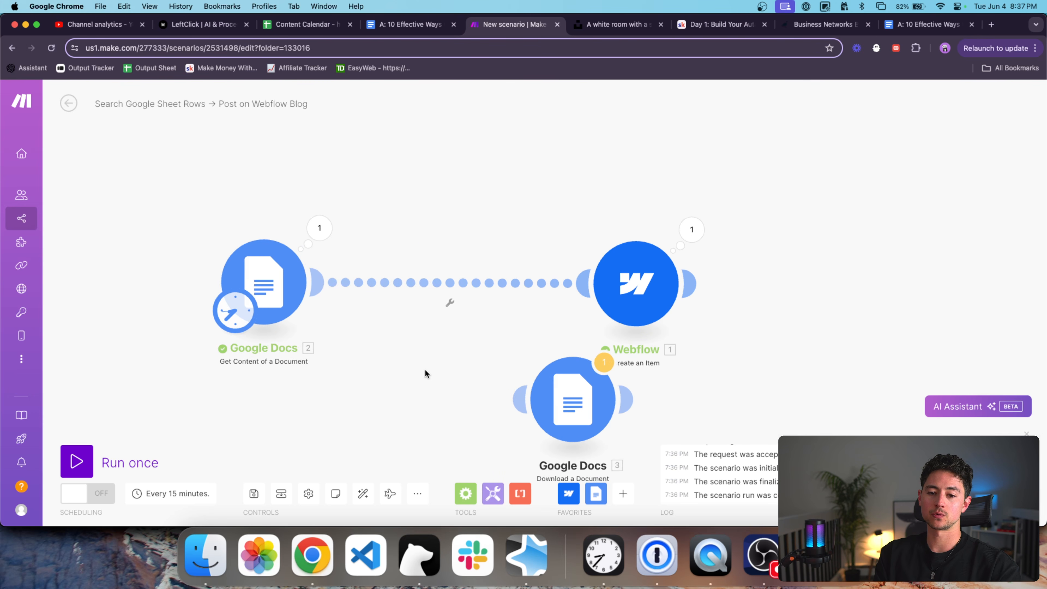
right_click(535, 277)
click(559, 299)
drag(615, 398, 328, 341)
right_click(406, 323)
click(426, 349)
Make Download a Document the scheduled first module, delete Get Content, and space out Webflow.
drag(308, 302, 460, 388)
drag(423, 327, 288, 217)
key(Delete)
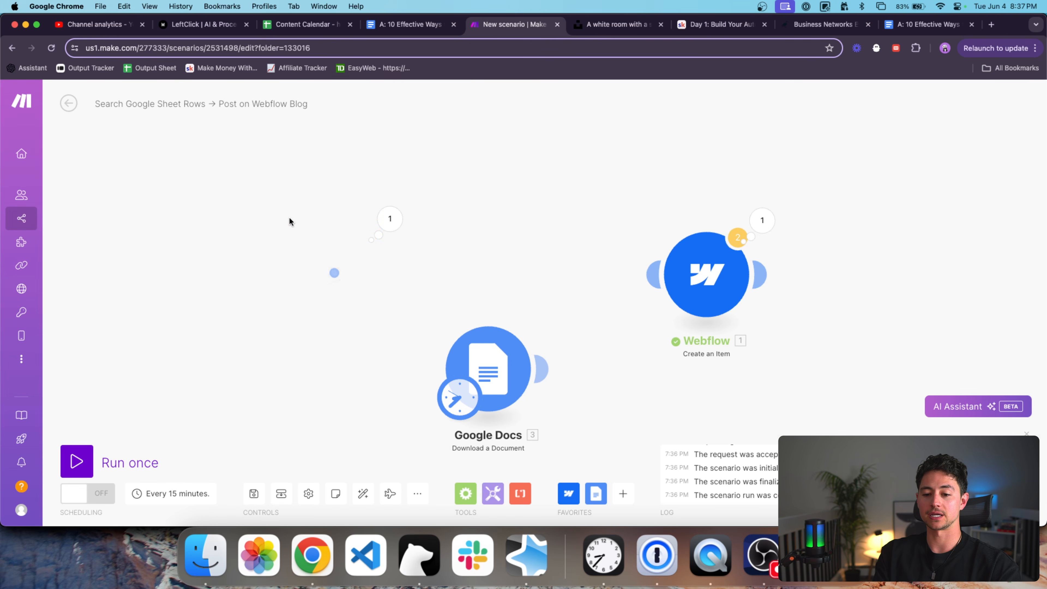
drag(472, 359, 365, 262)
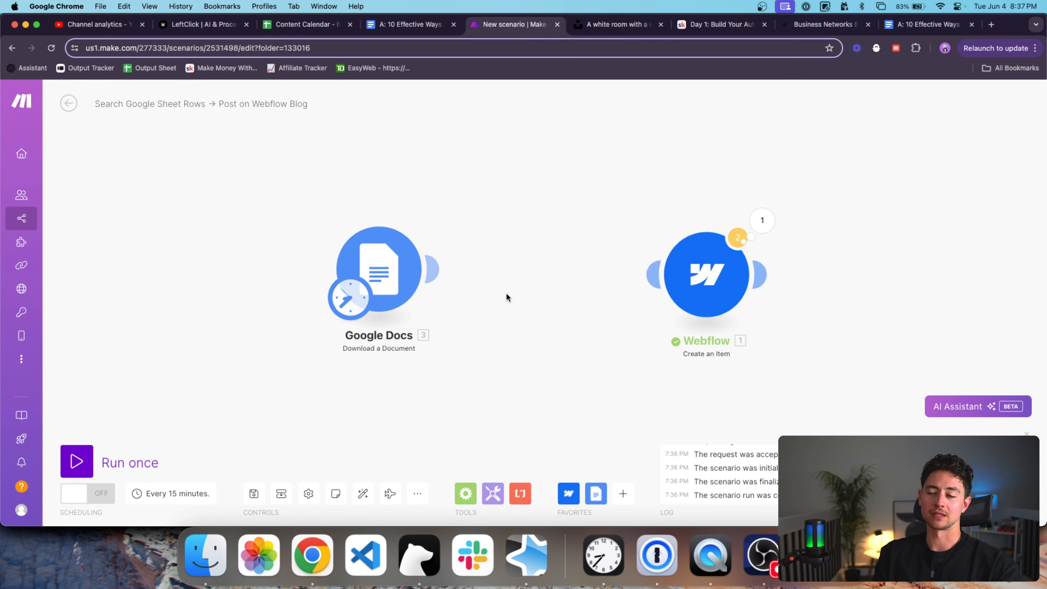
drag(495, 274, 463, 276)
drag(350, 270, 393, 270)
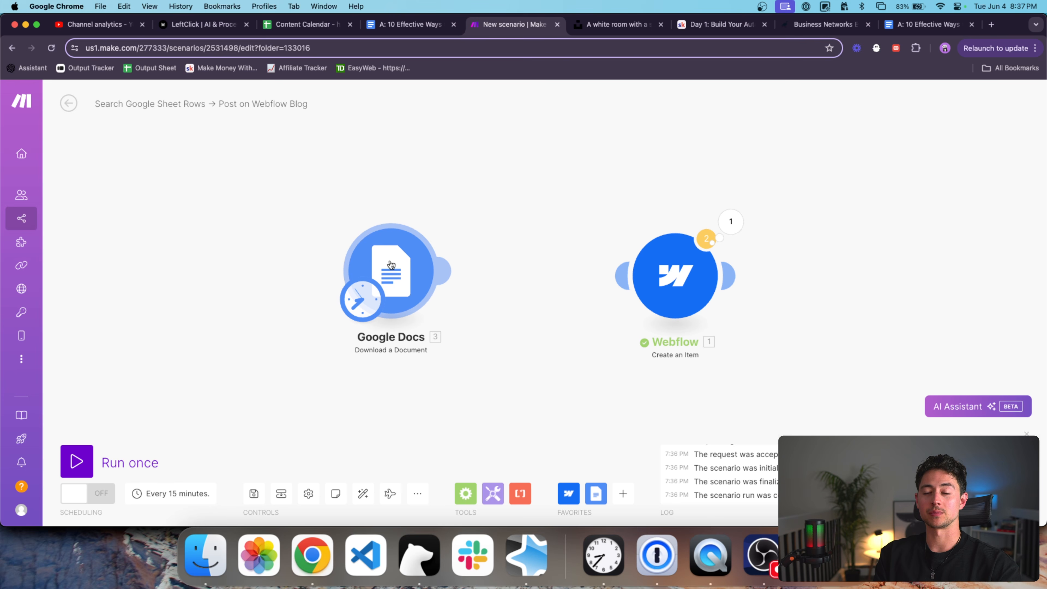
drag(675, 275, 795, 275)
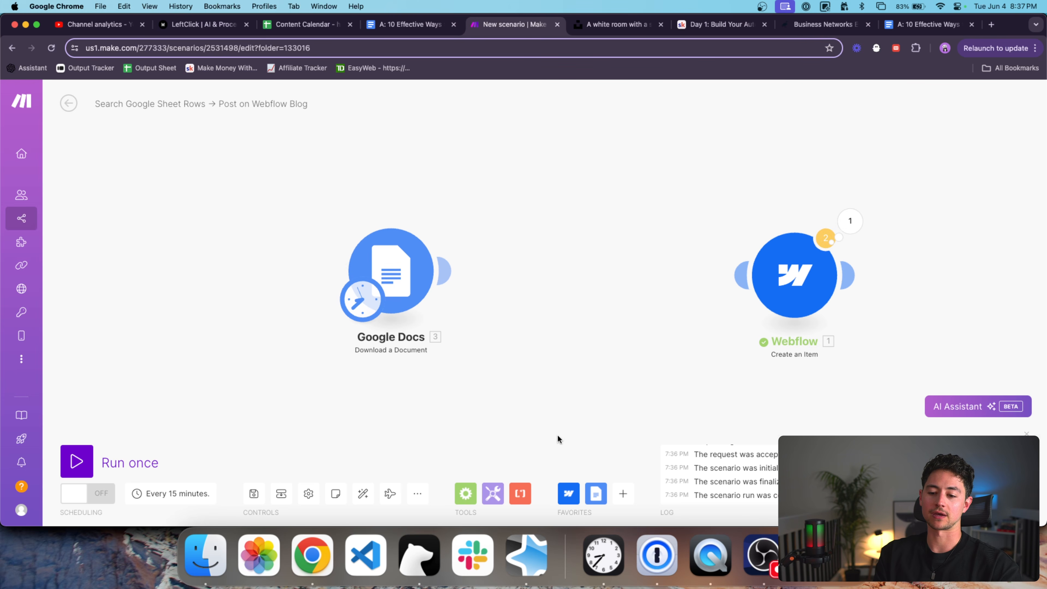
Add a Tools 'Set multiple variables' module after Google Docs with one variable item.
click(493, 494)
scroll(637, 371, down, 5)
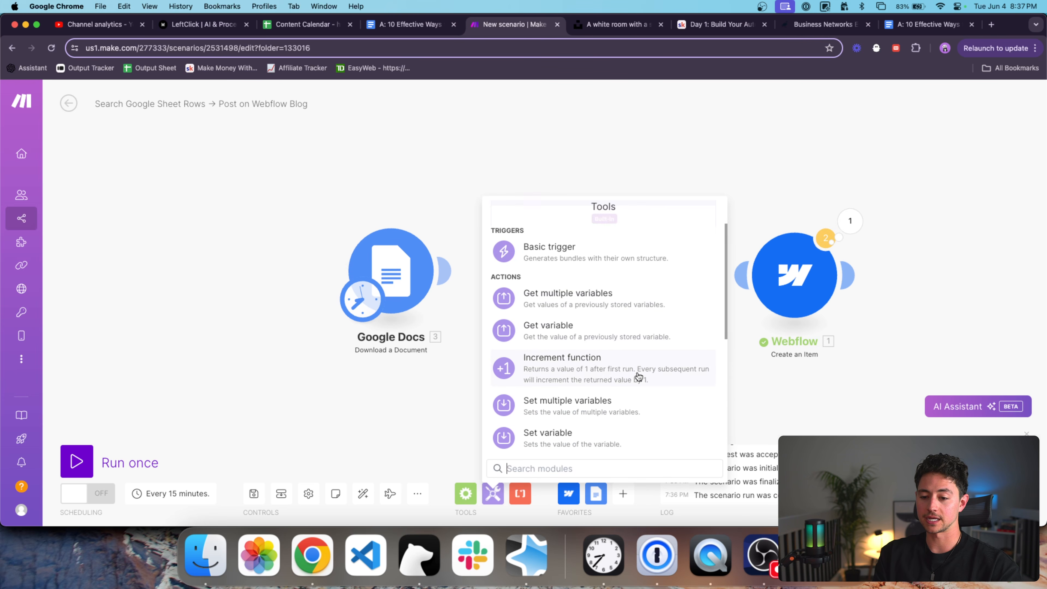
click(621, 327)
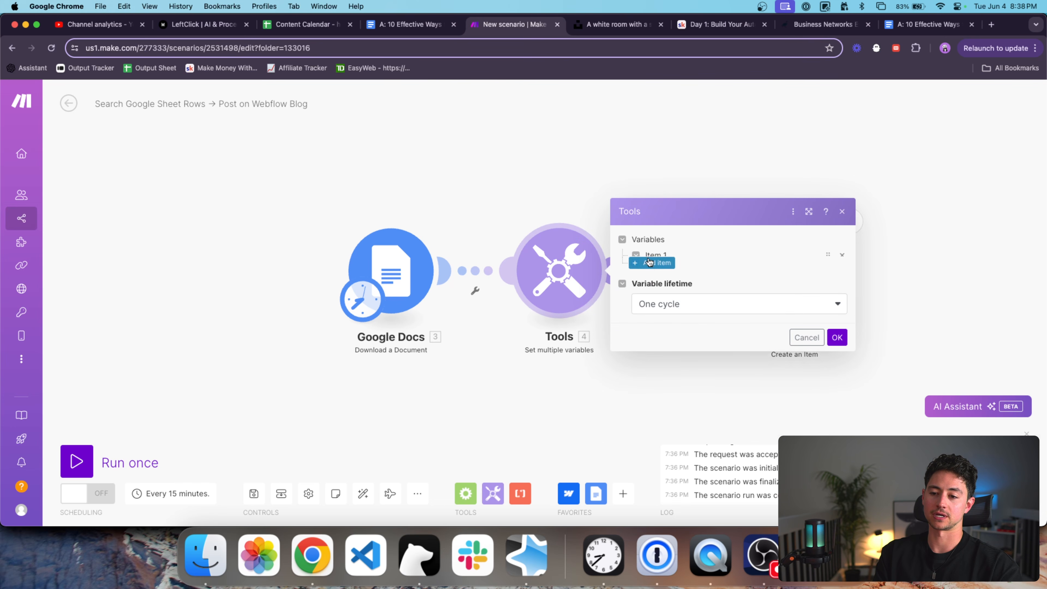
click(654, 256)
click(723, 233)
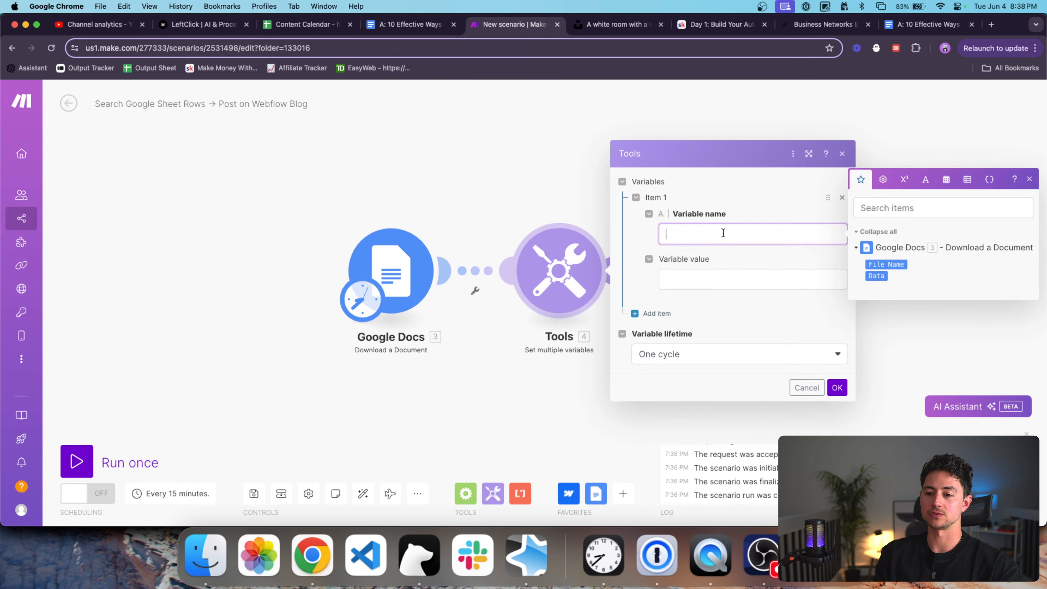
click(747, 280)
click(837, 388)
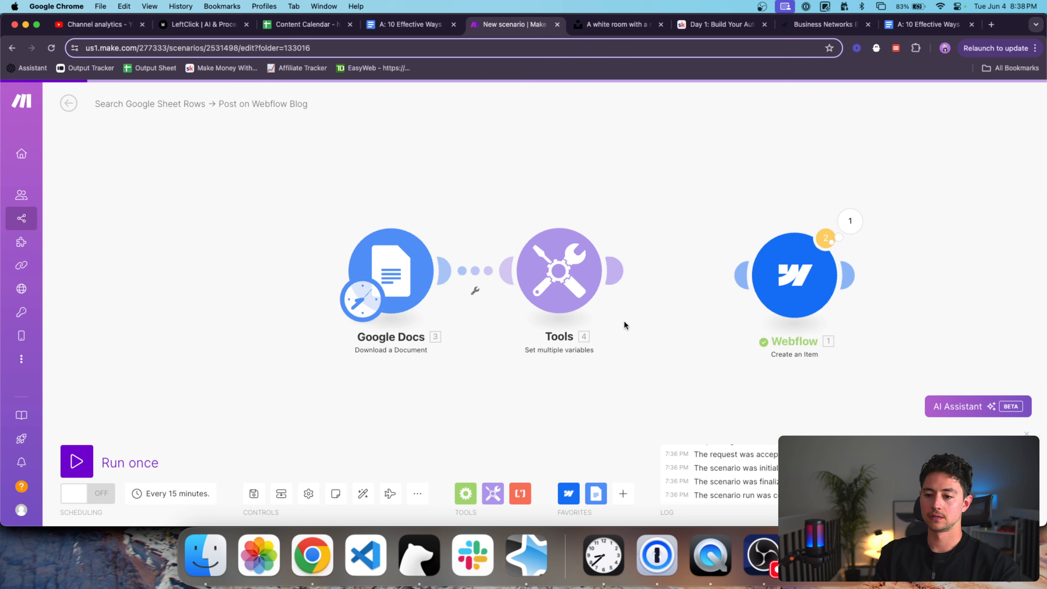
Keep the current Google connection and switch Document ID to a mapped value.
click(396, 279)
click(596, 202)
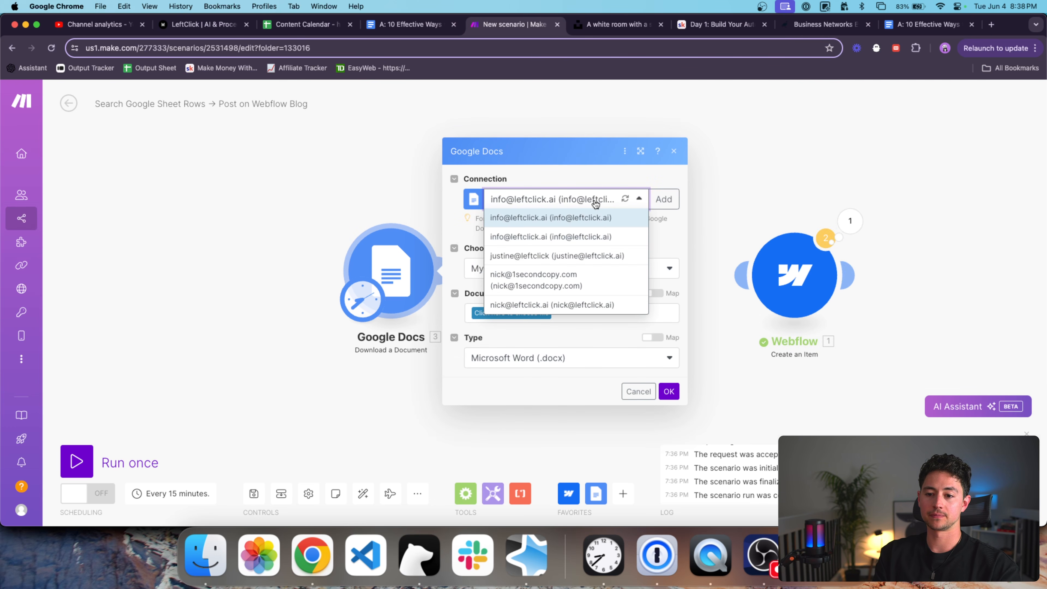
click(596, 202)
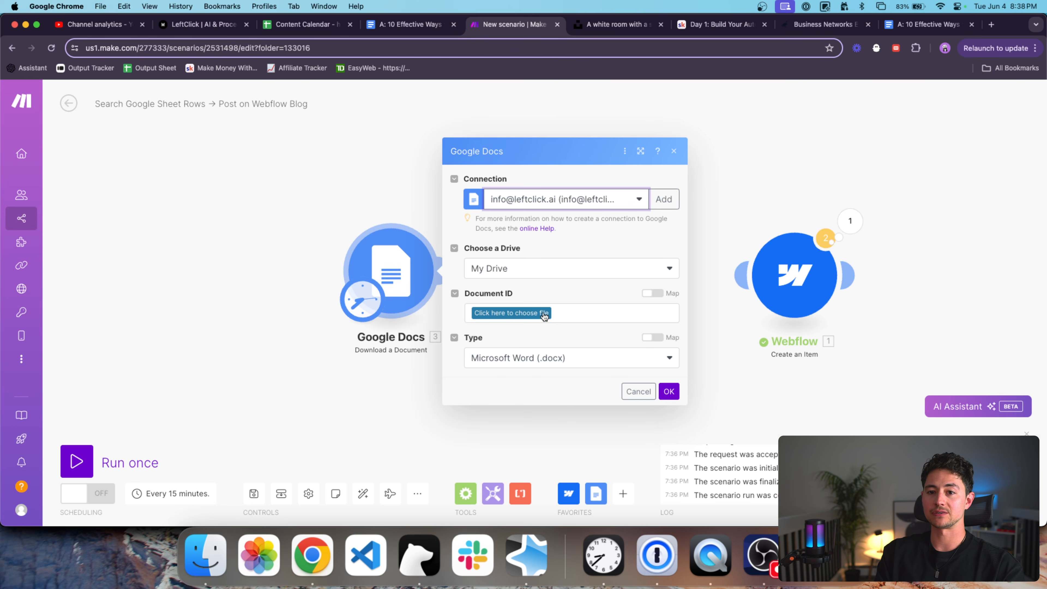
click(652, 293)
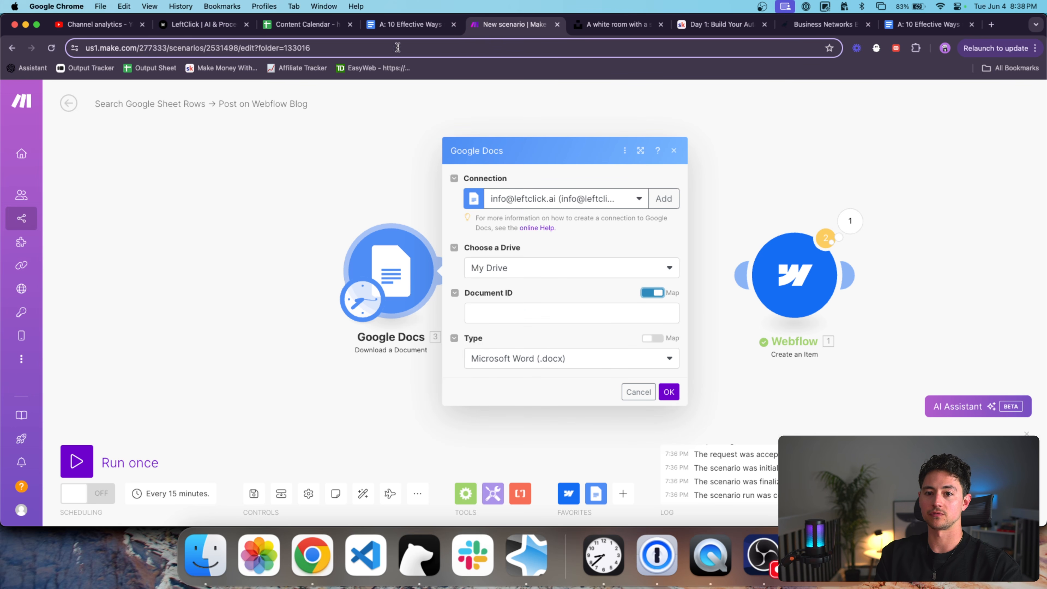
Paste the article's document ID and set the download type to HTML Format (.html).
click(401, 28)
click(511, 25)
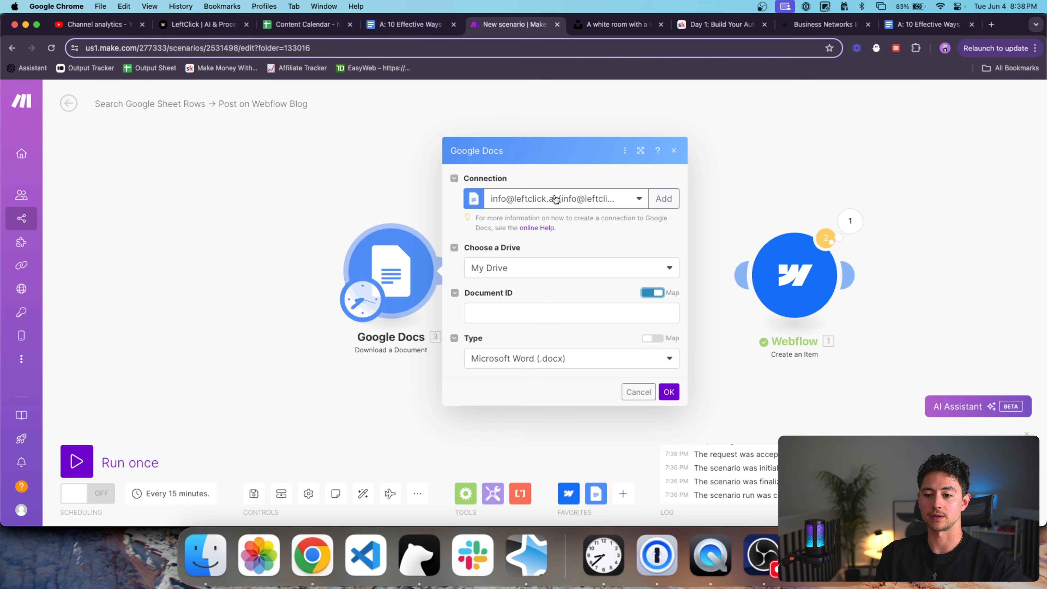
click(558, 314)
click(573, 375)
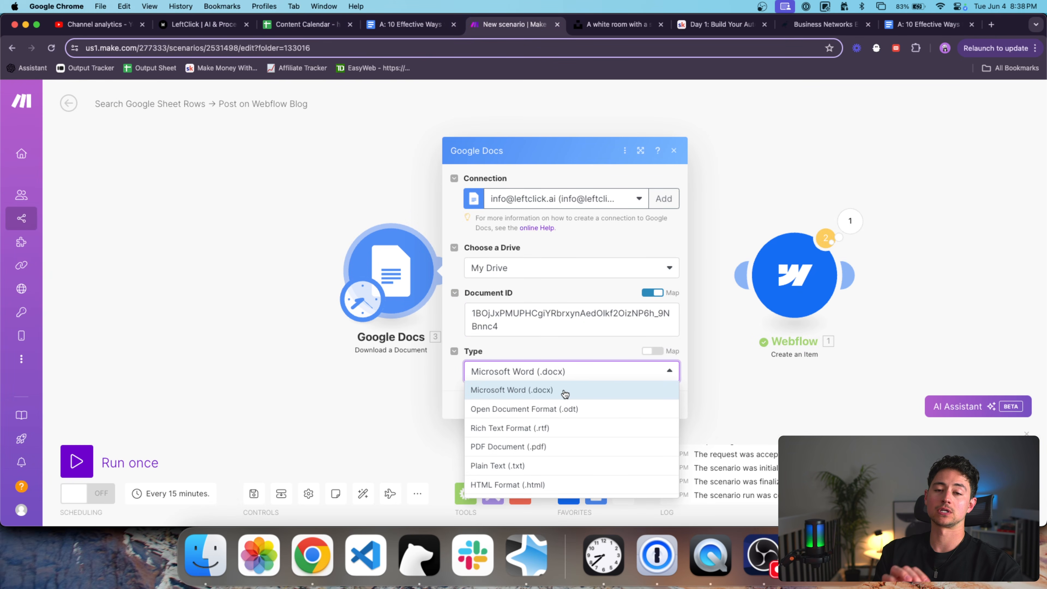
click(587, 482)
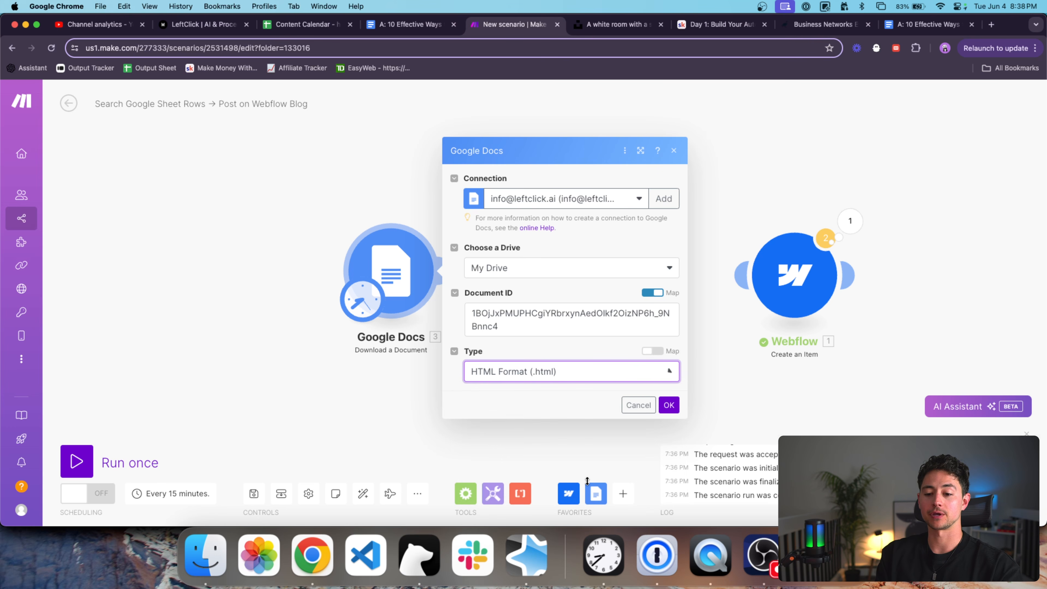
click(669, 405)
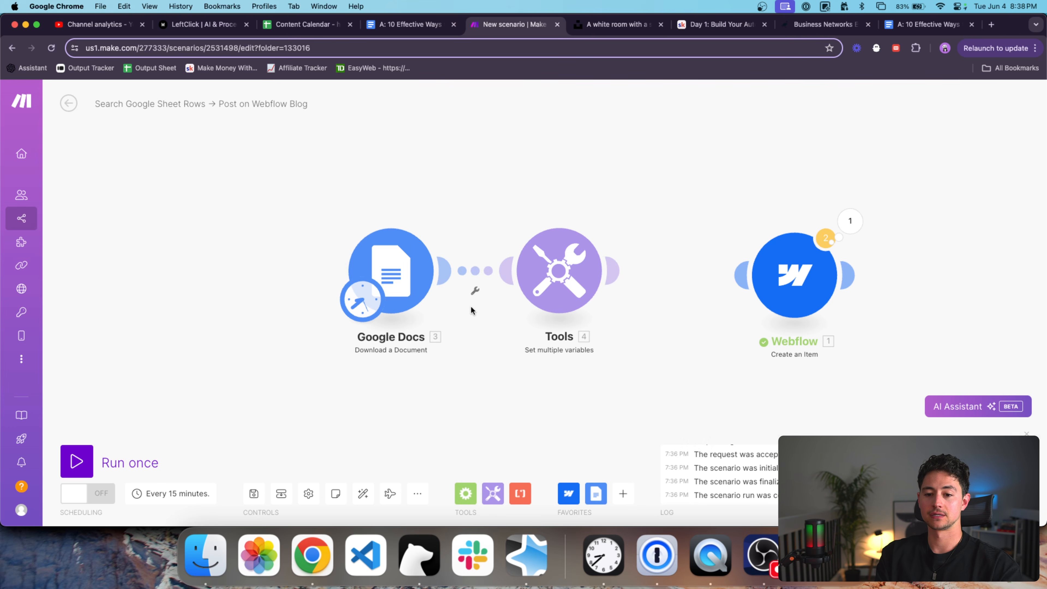
right_click(400, 273)
Run only the Download a Document module and expand its output Data to view the bytes.
click(437, 300)
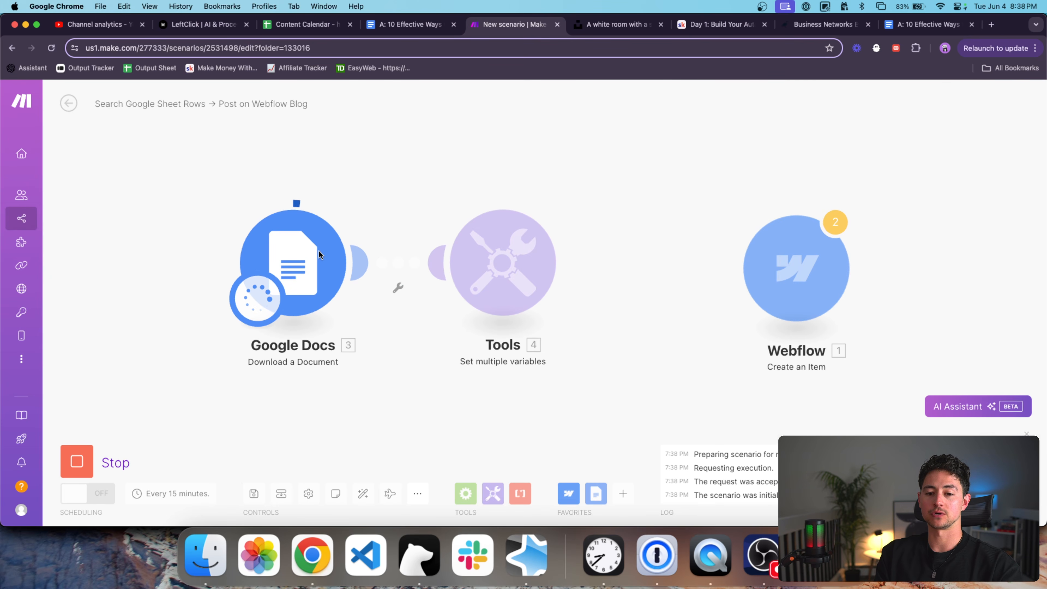
click(363, 196)
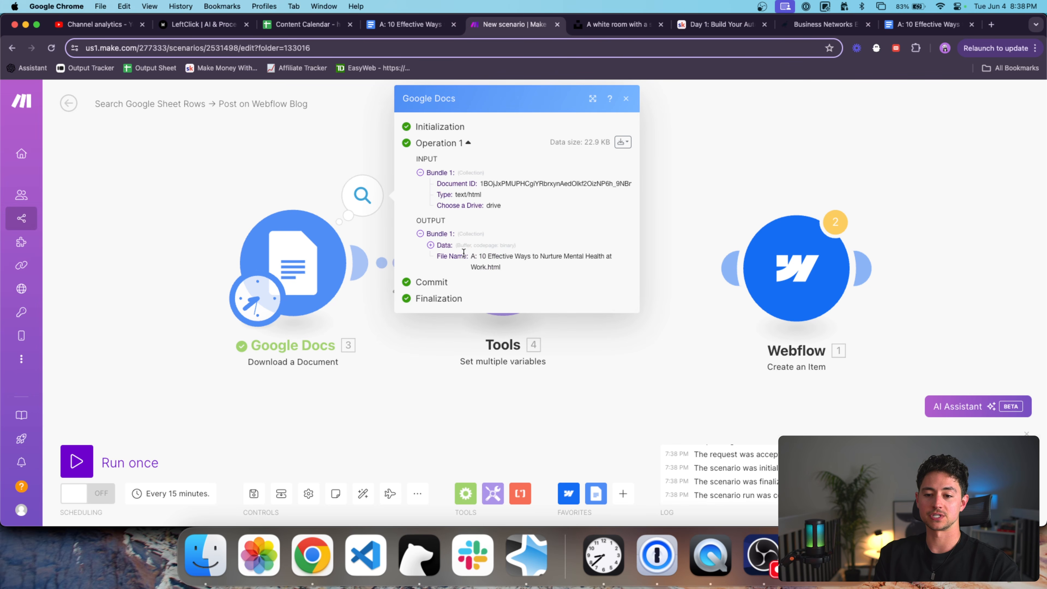
drag(479, 256, 477, 261)
click(431, 245)
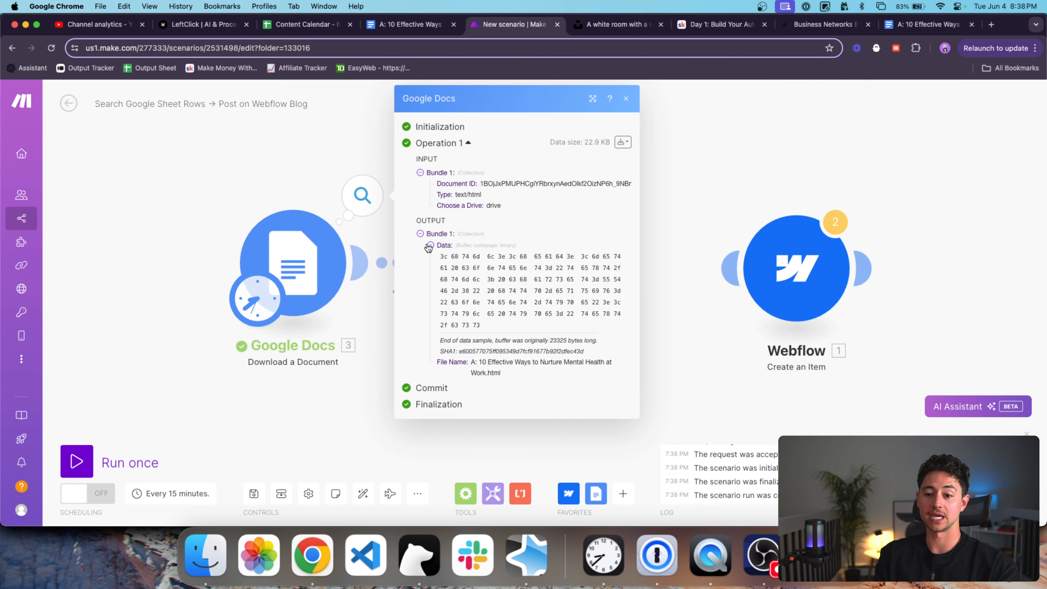
triple_click(449, 263)
scroll(516, 276, up, 10)
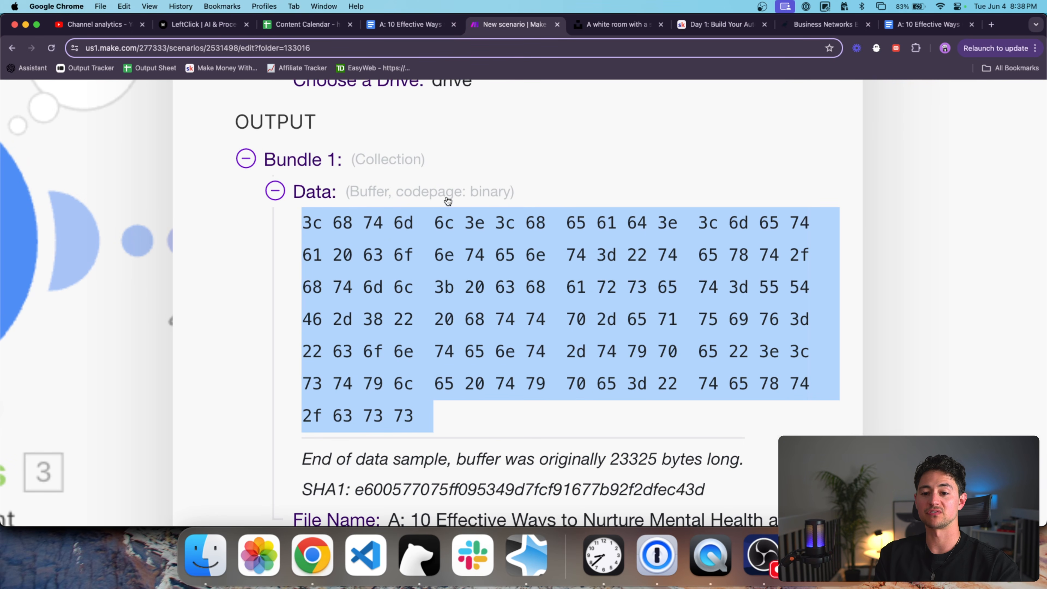
scroll(482, 215, down, 10)
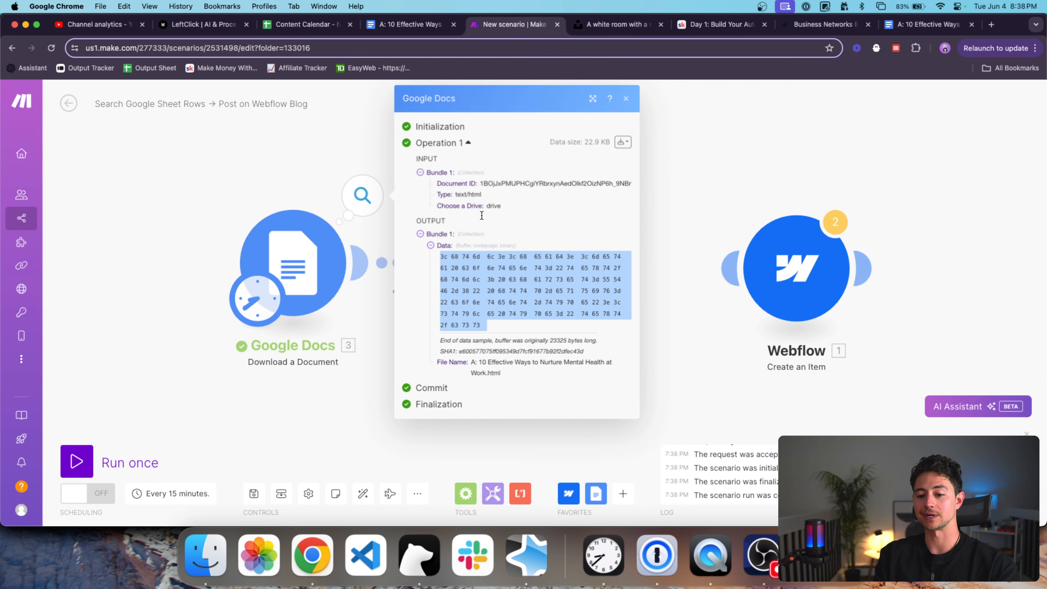
Reopen the module's output and select the full hex Data buffer sample.
click(300, 174)
click(317, 227)
click(326, 200)
click(354, 198)
click(461, 247)
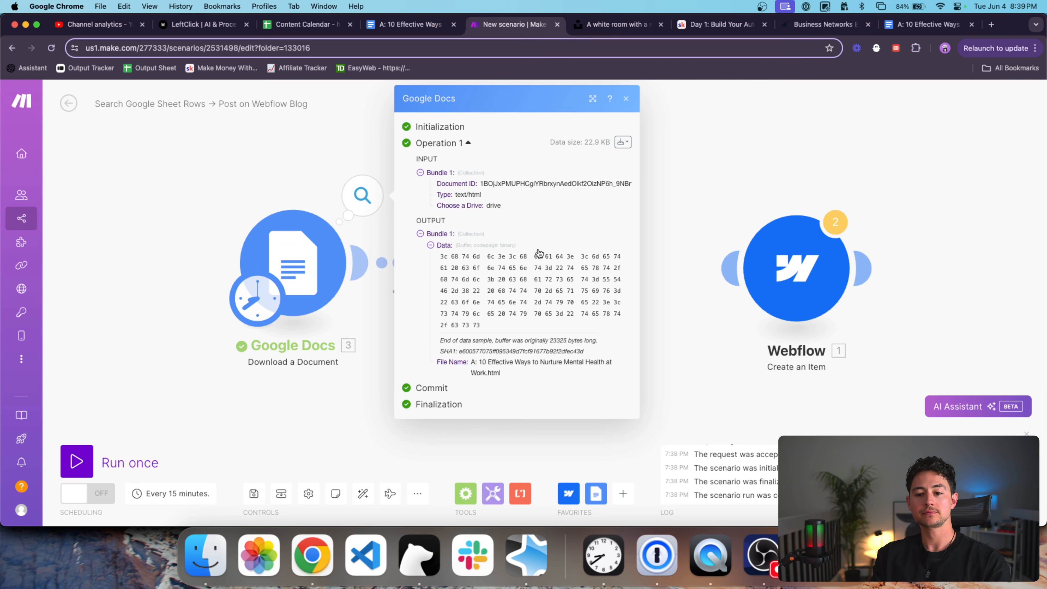
drag(440, 253, 514, 324)
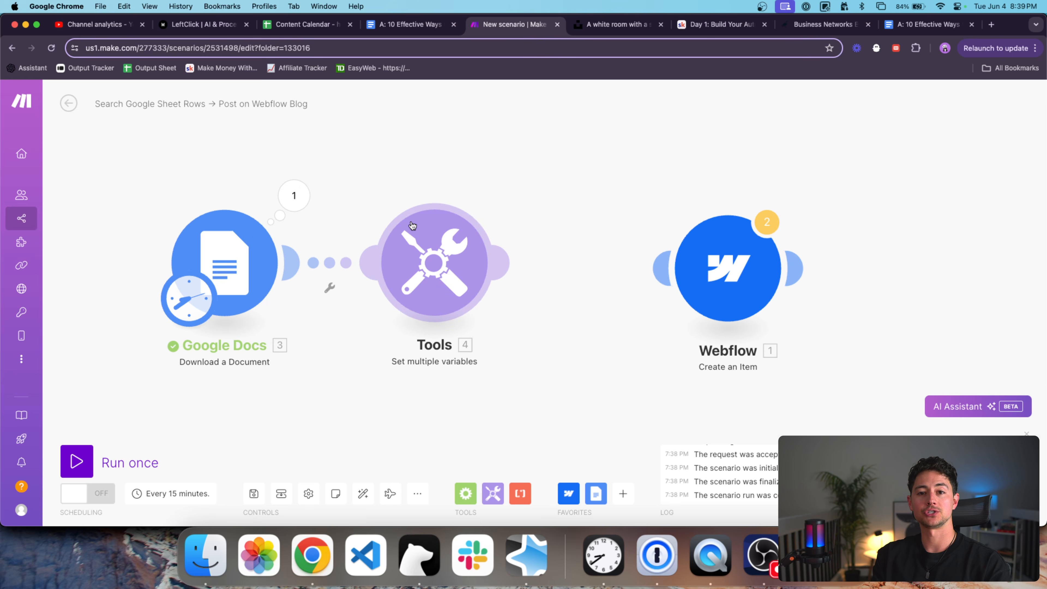
Define a variable named html with value toString(3. Data) in the Tools module.
click(413, 226)
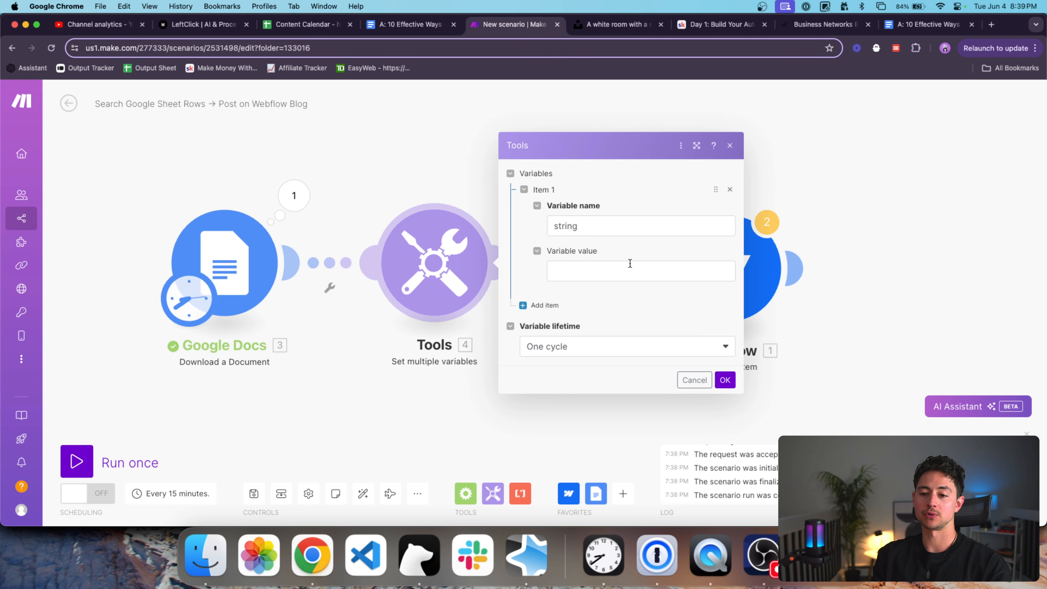
click(601, 226)
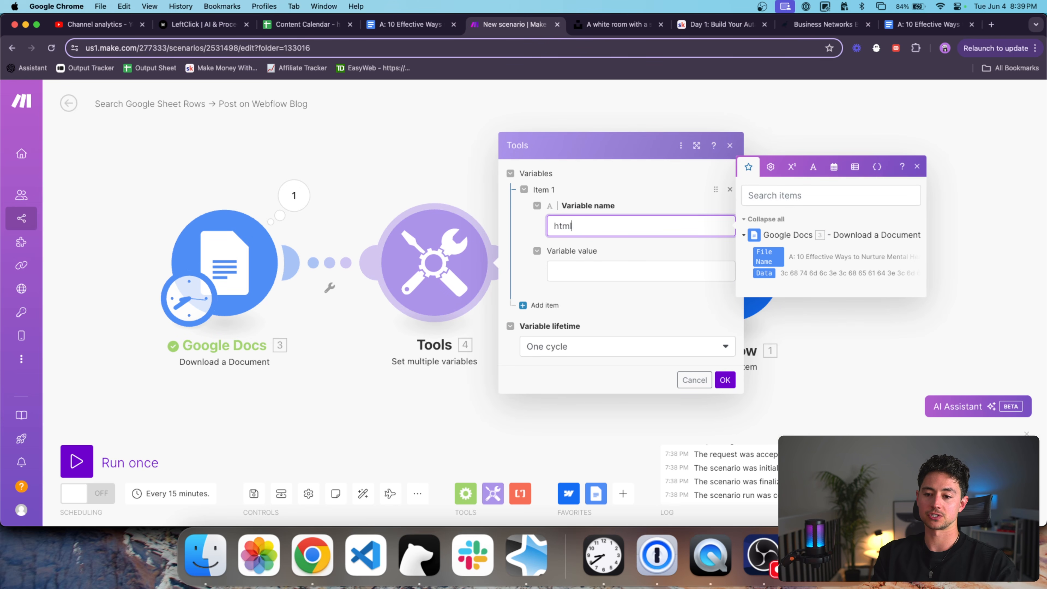
click(614, 273)
text(toString()
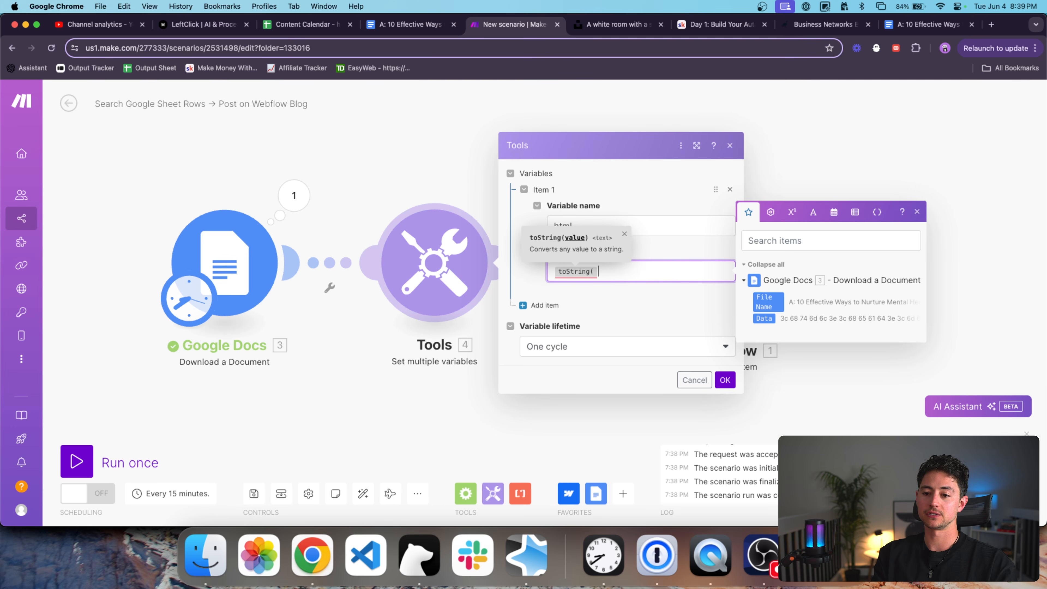
key(Return)
drag(764, 318, 618, 273)
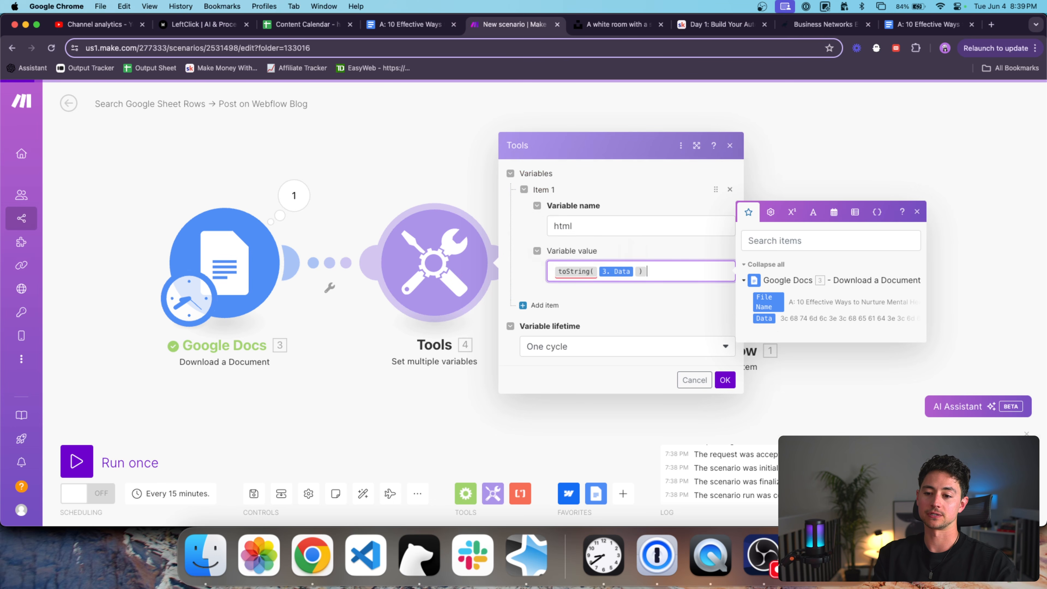
click(726, 380)
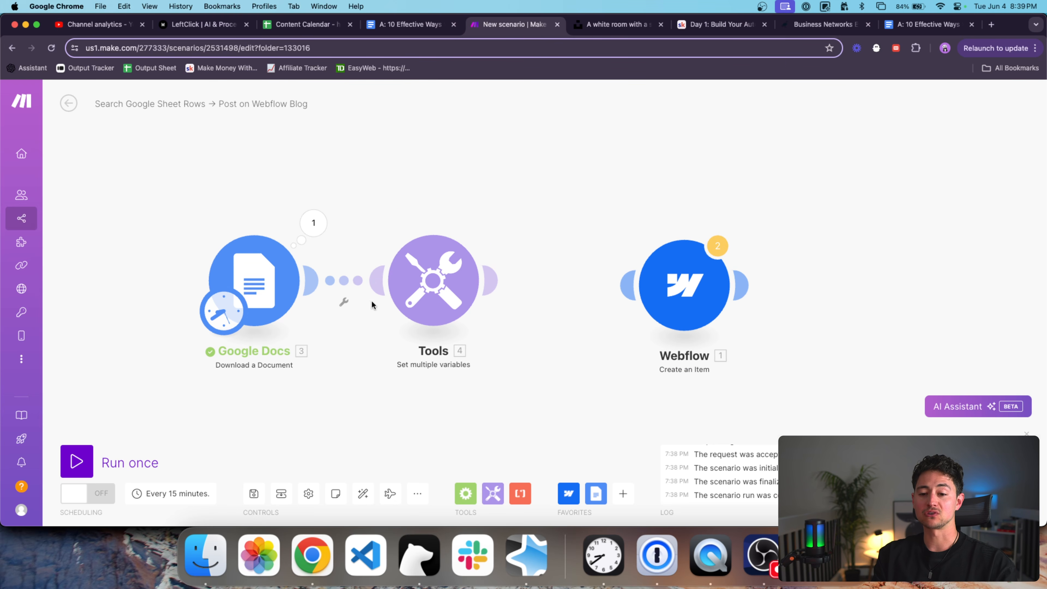
Run the scenario once and expand the Tools module's html output value.
click(82, 458)
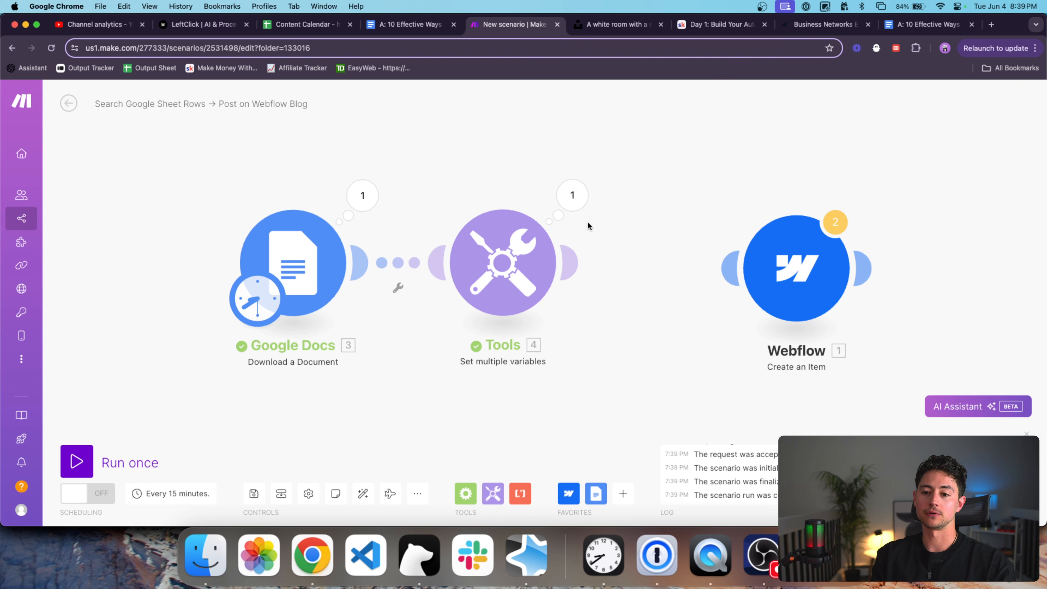
click(584, 211)
click(653, 247)
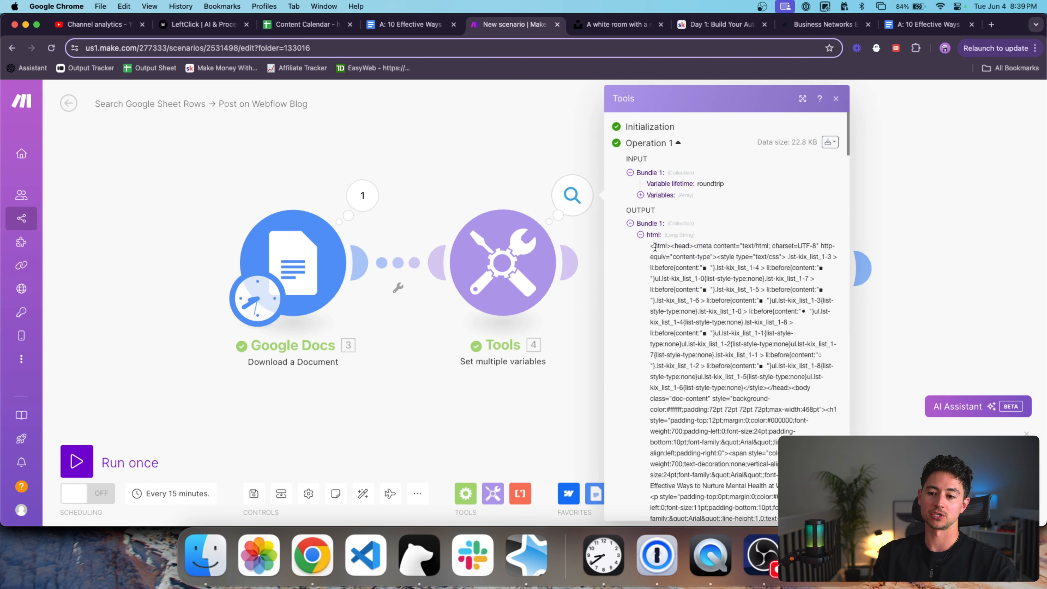
Select the html output string and read through the article's full HTML.
scroll(718, 256, down, 1)
triple_click(713, 238)
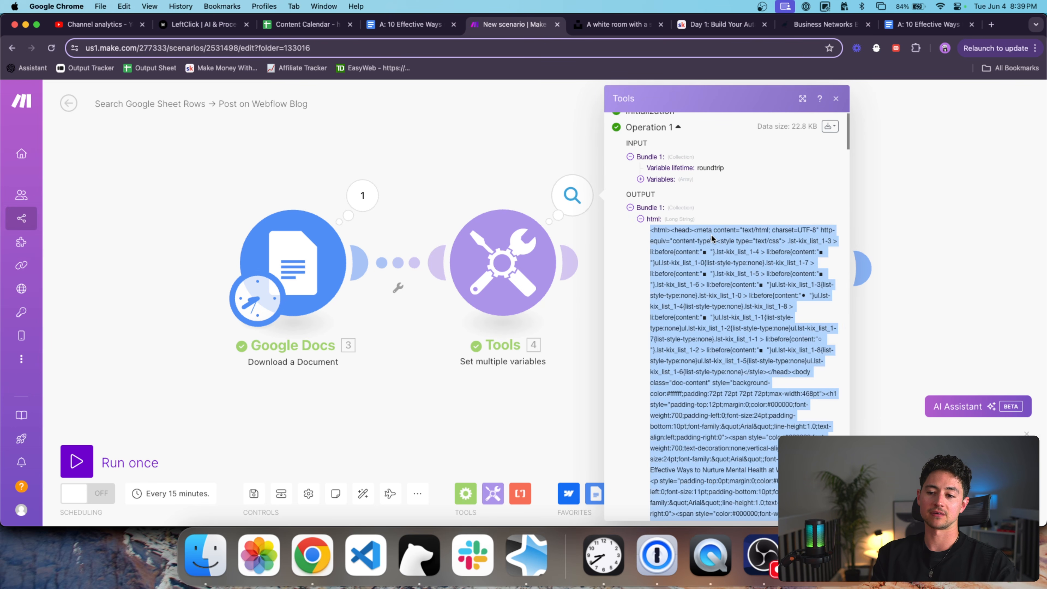
scroll(742, 238, down, 4)
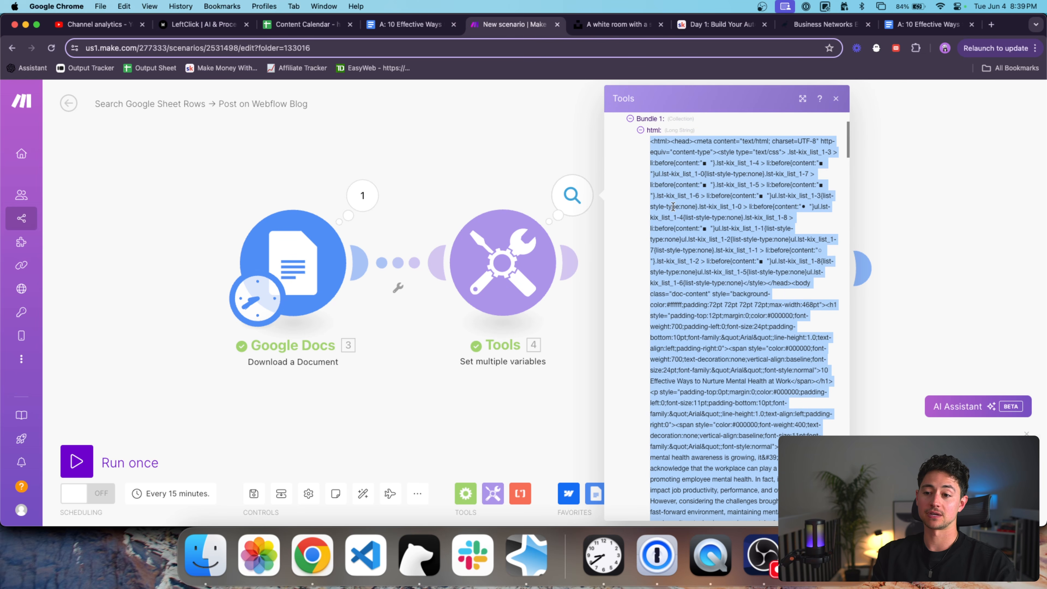
scroll(677, 207, down, 20)
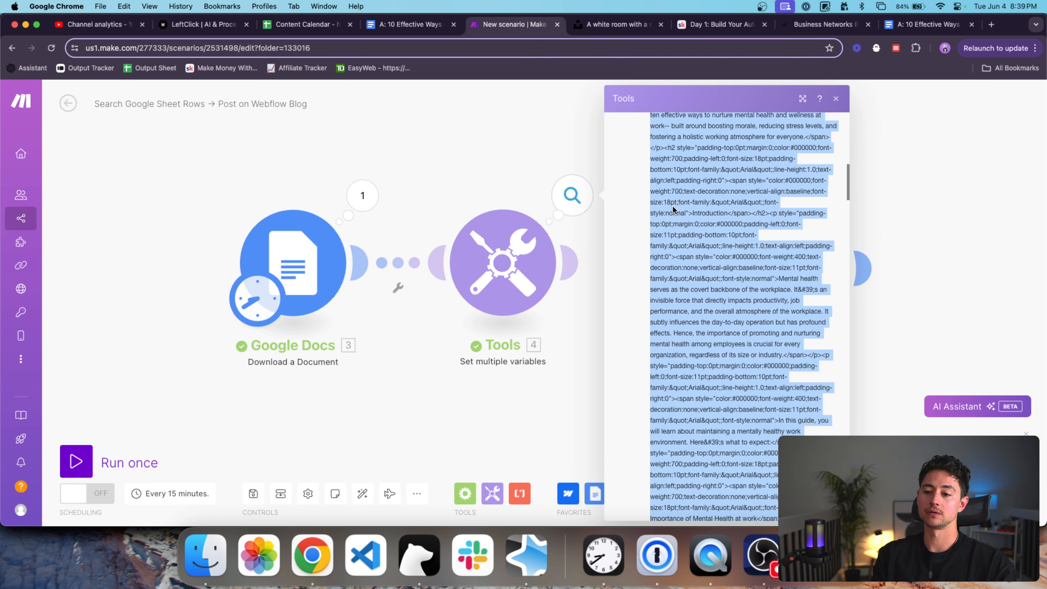
scroll(674, 210, right, 4)
scroll(588, 268, down, 10)
scroll(588, 268, down, 20)
scroll(588, 265, down, 15)
scroll(588, 266, up, 20)
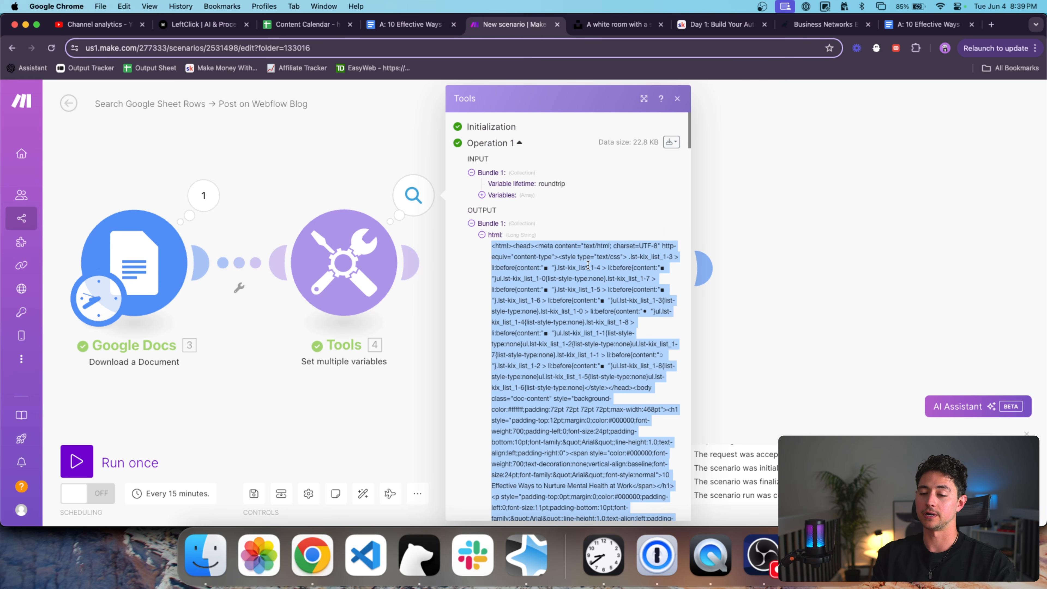
scroll(617, 268, down, 2)
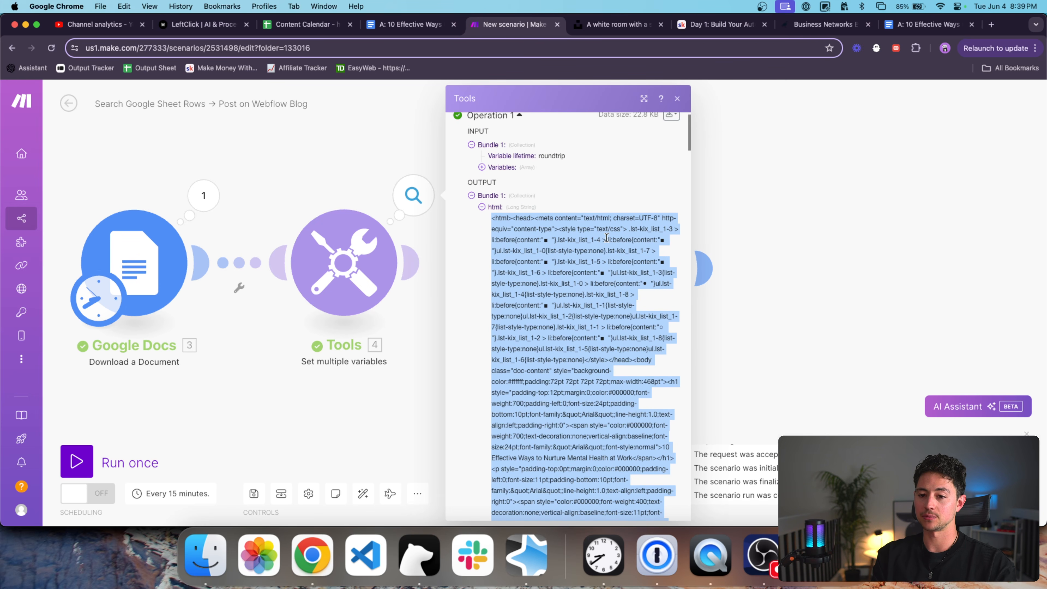
scroll(606, 237, down, 2)
Close the output panel and connect the Tools module to the Webflow module.
click(438, 161)
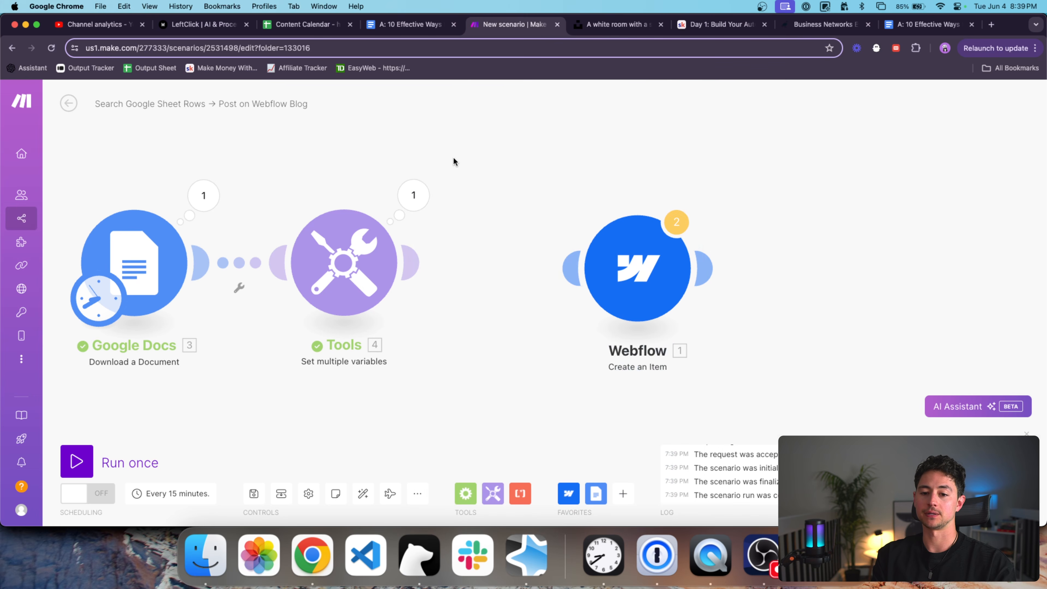
scroll(506, 159, down, 2)
drag(505, 159, 493, 174)
drag(578, 244, 526, 243)
Map the Tools html variable into the Webflow item's Post Body field.
click(526, 246)
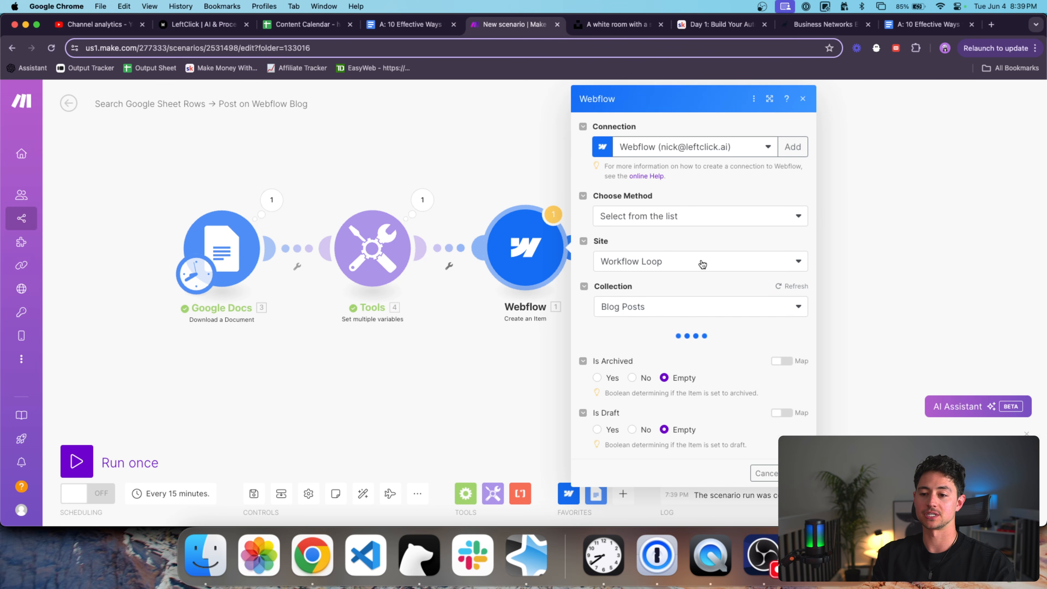
scroll(729, 295, down, 8)
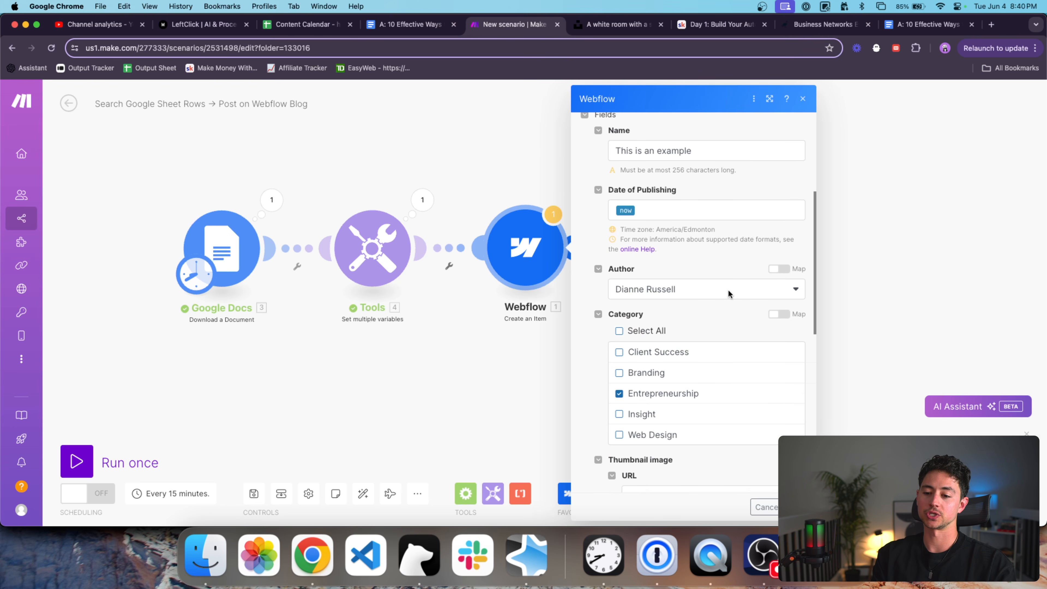
scroll(728, 294, down, 6)
click(709, 301)
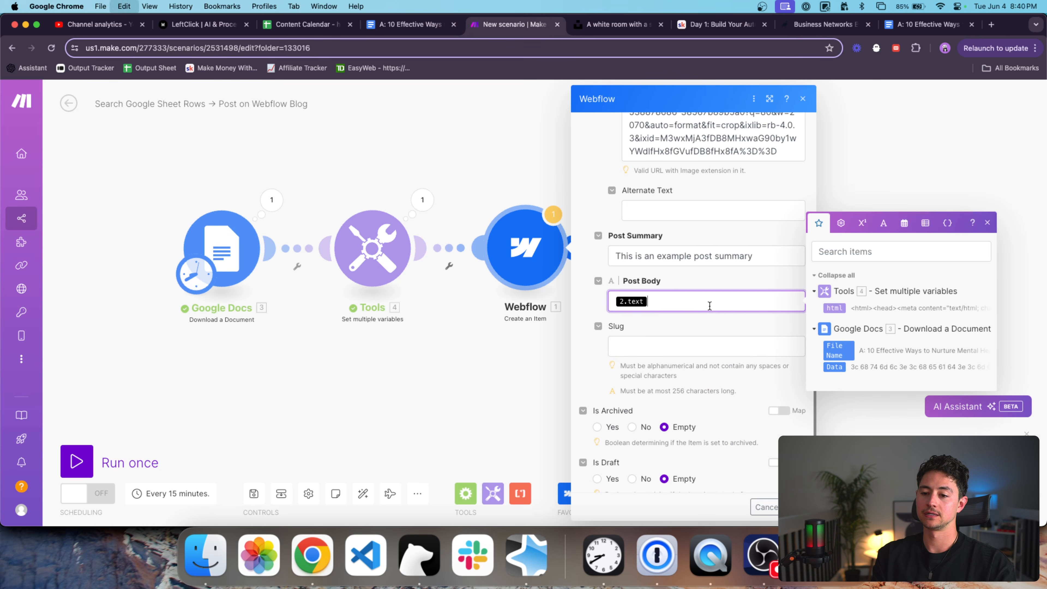
click(834, 307)
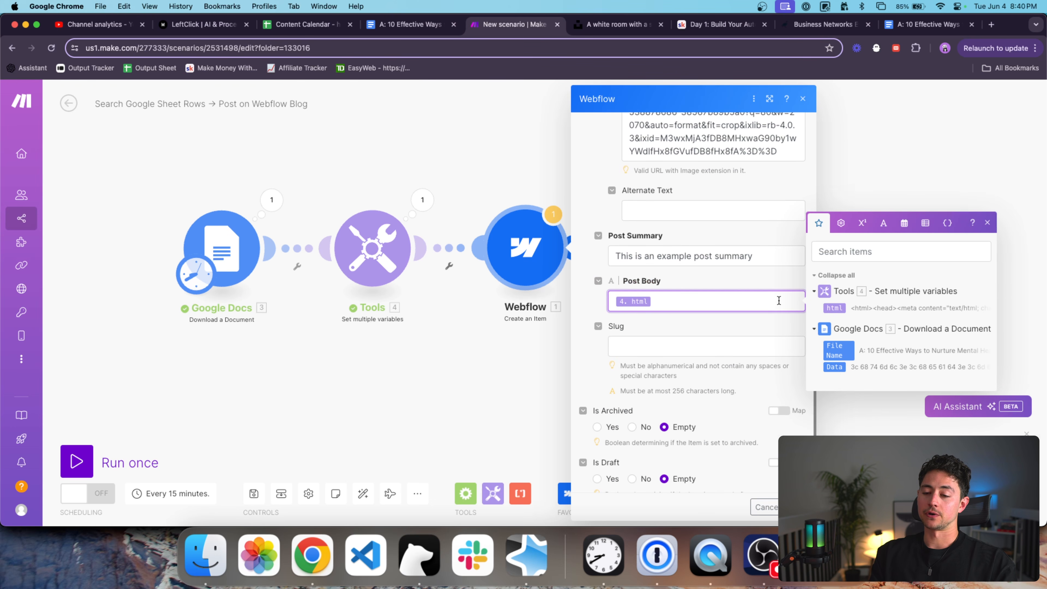
Rename the Webflow item to 'This is an example HTML article' and confirm the settings.
scroll(748, 347, up, 8)
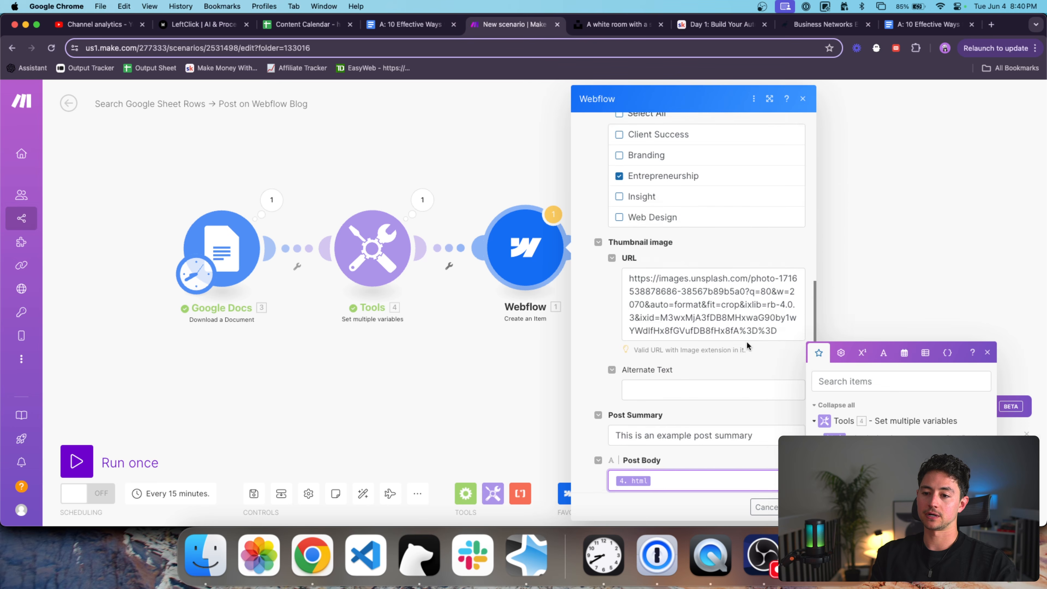
scroll(744, 242, up, 5)
click(732, 260)
drag(733, 260, 657, 263)
text(example HTML article)
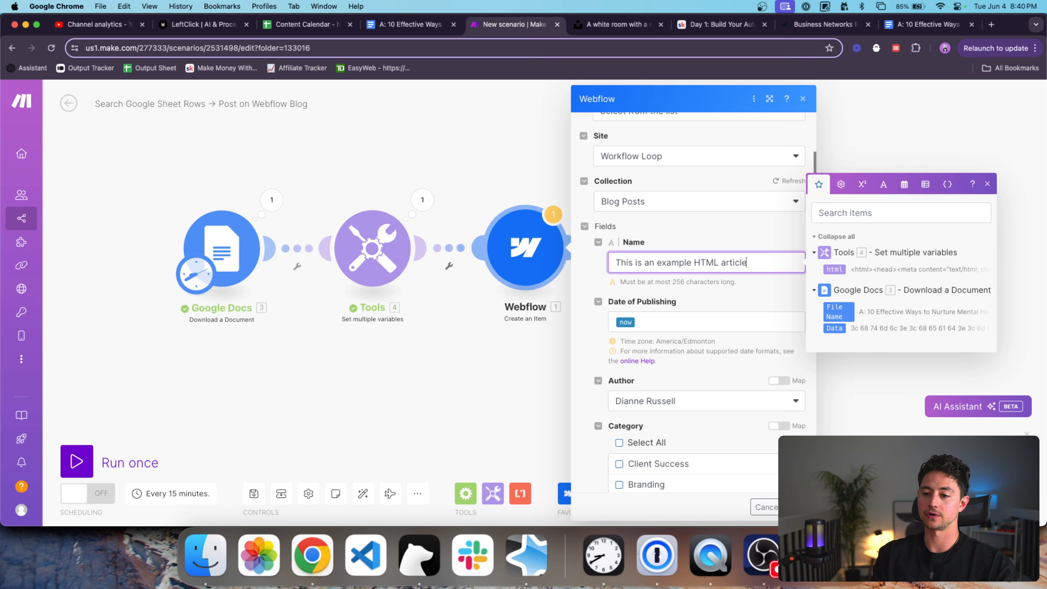
key(Return)
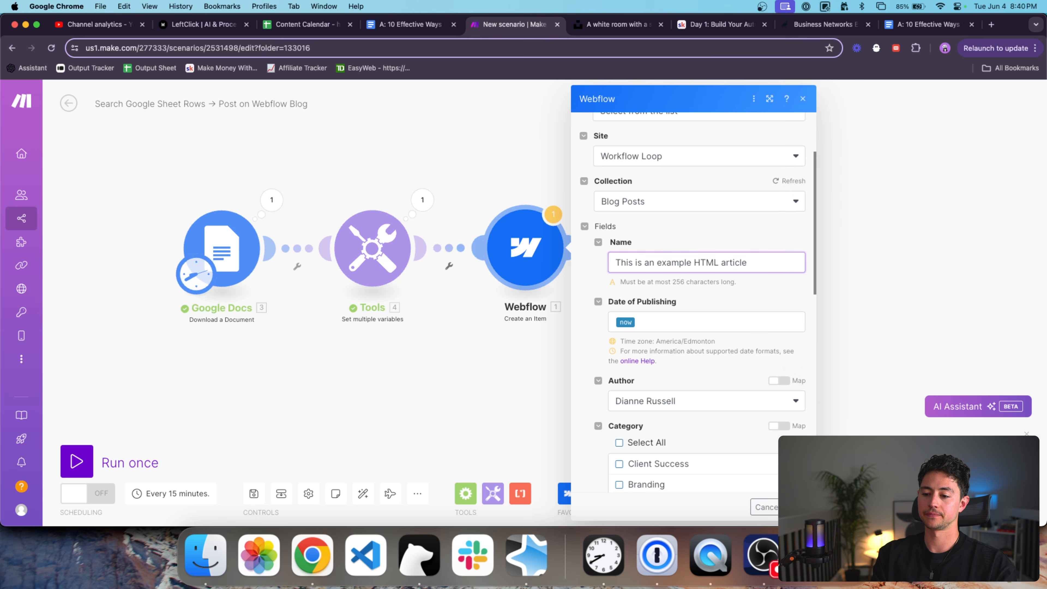
Run the three-module scenario once, then switch to the Webflow window.
click(135, 467)
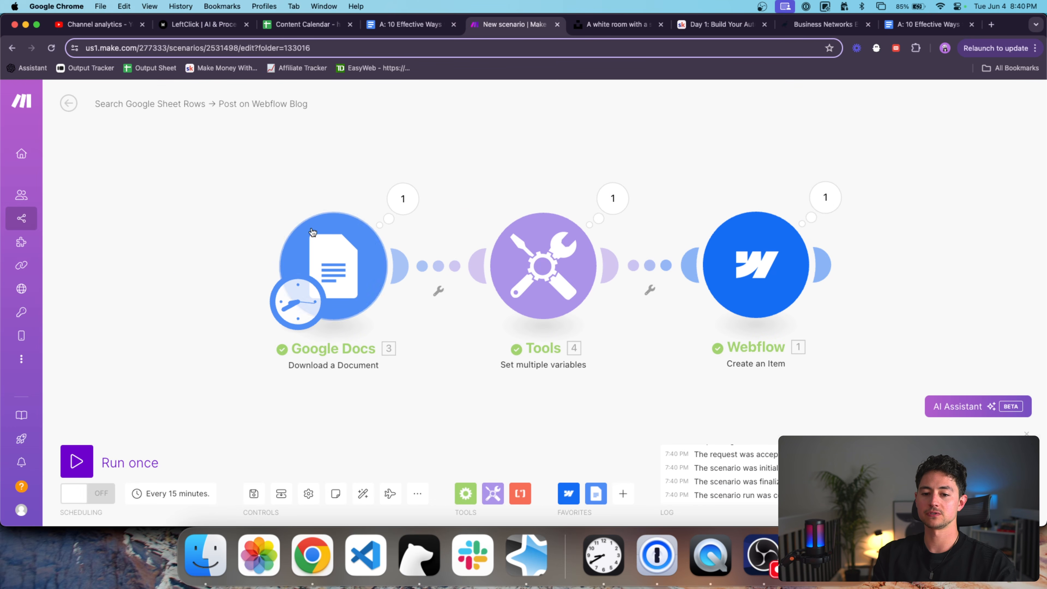
drag(510, 150, 400, 150)
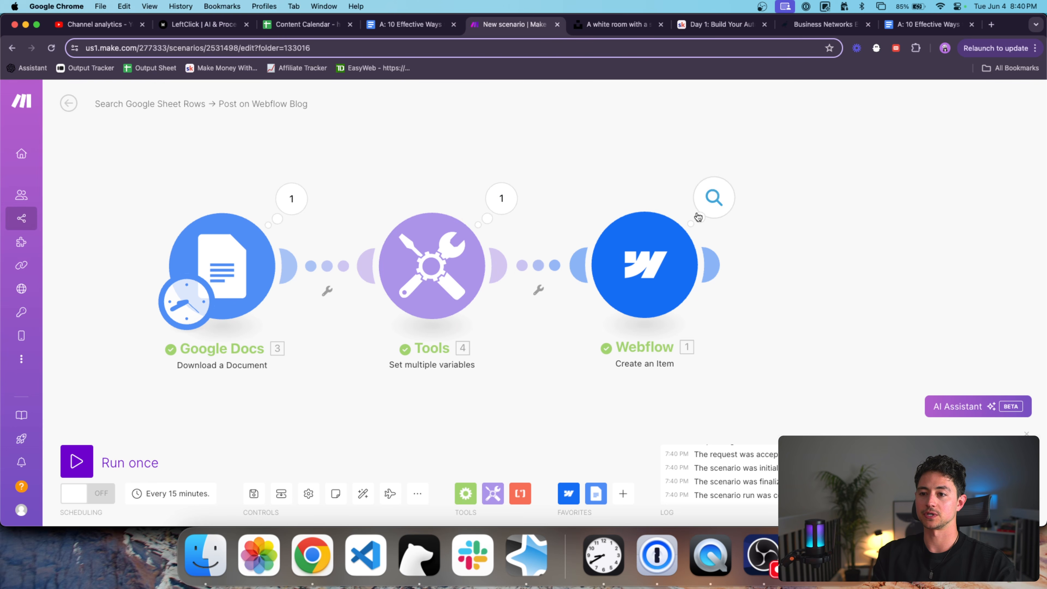
key(super+grave)
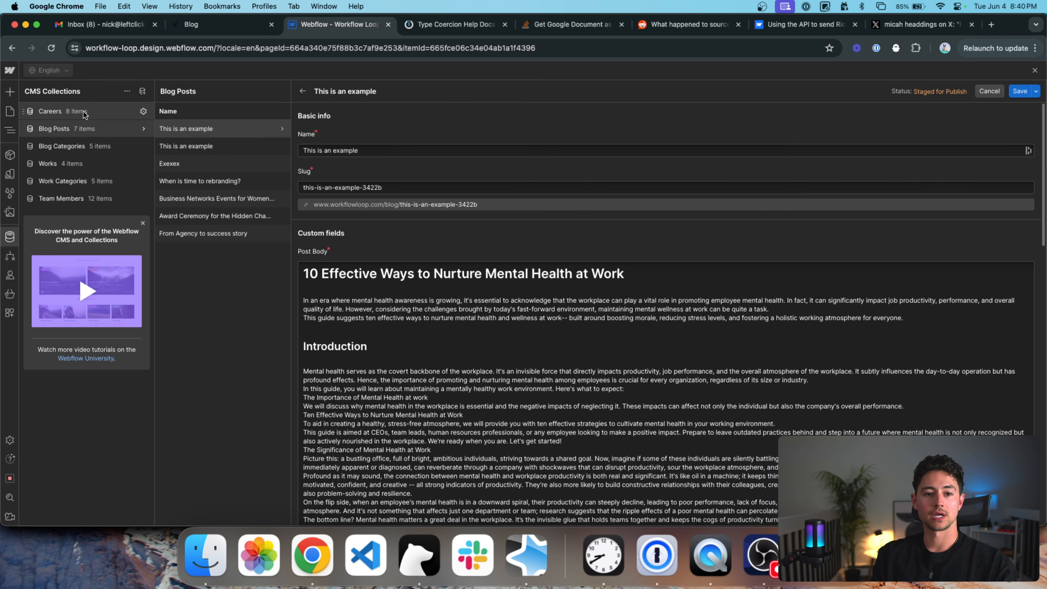
Leave the open blog post, discarding unsaved changes, and go to the Blog Posts collection.
click(83, 111)
click(450, 325)
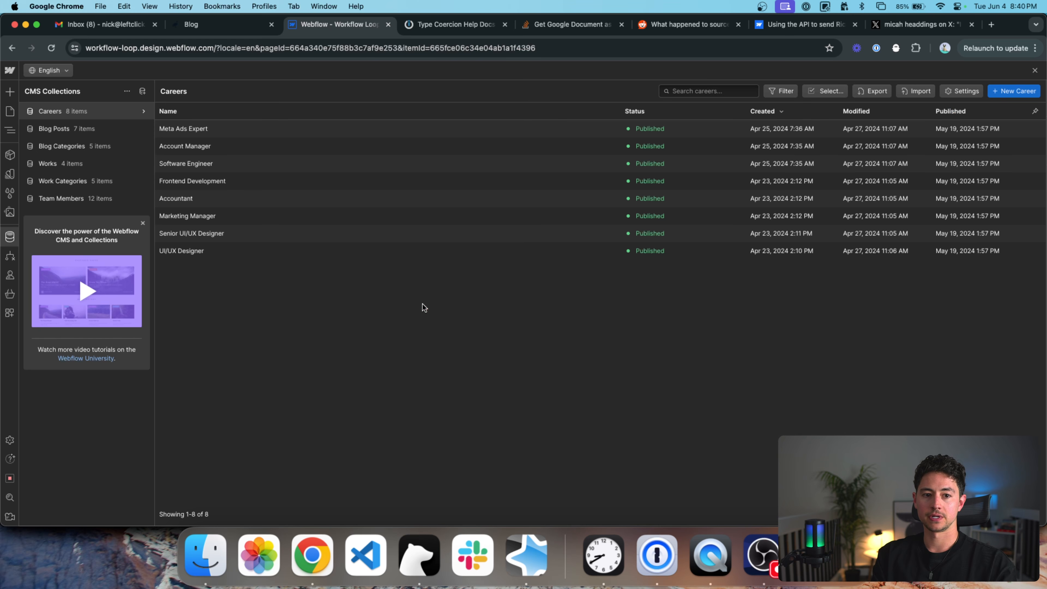
click(58, 128)
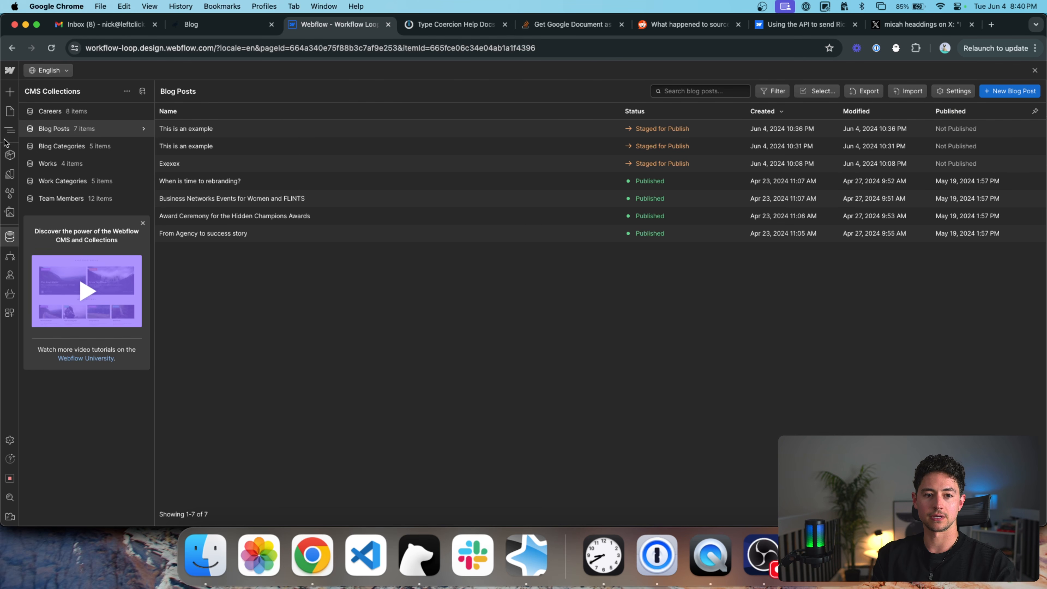
click(11, 237)
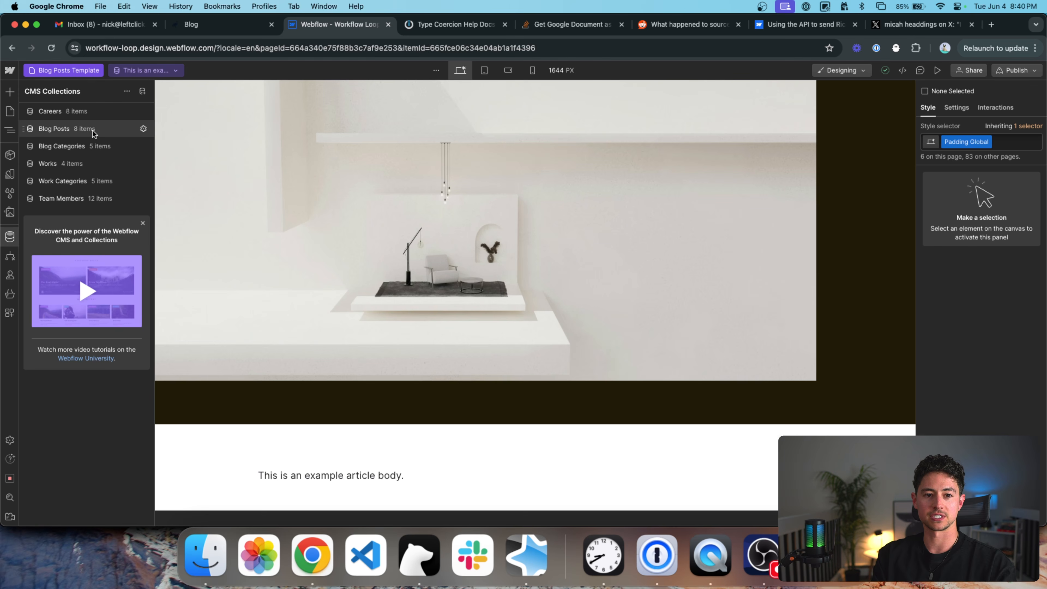
click(93, 130)
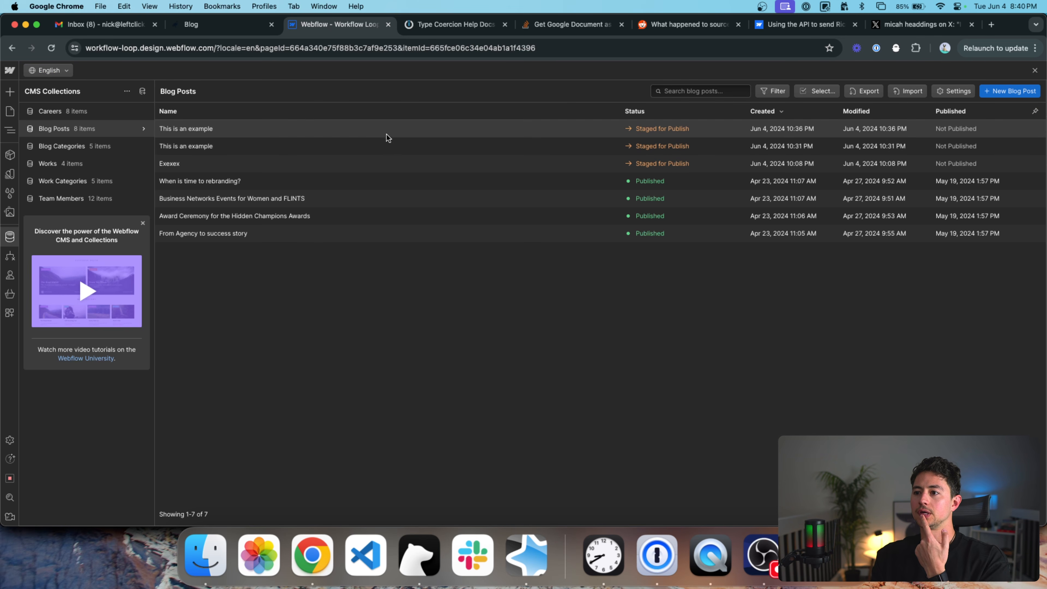
Reload Webflow and reopen the Blog Posts collection to show the new article.
click(421, 48)
key(Return)
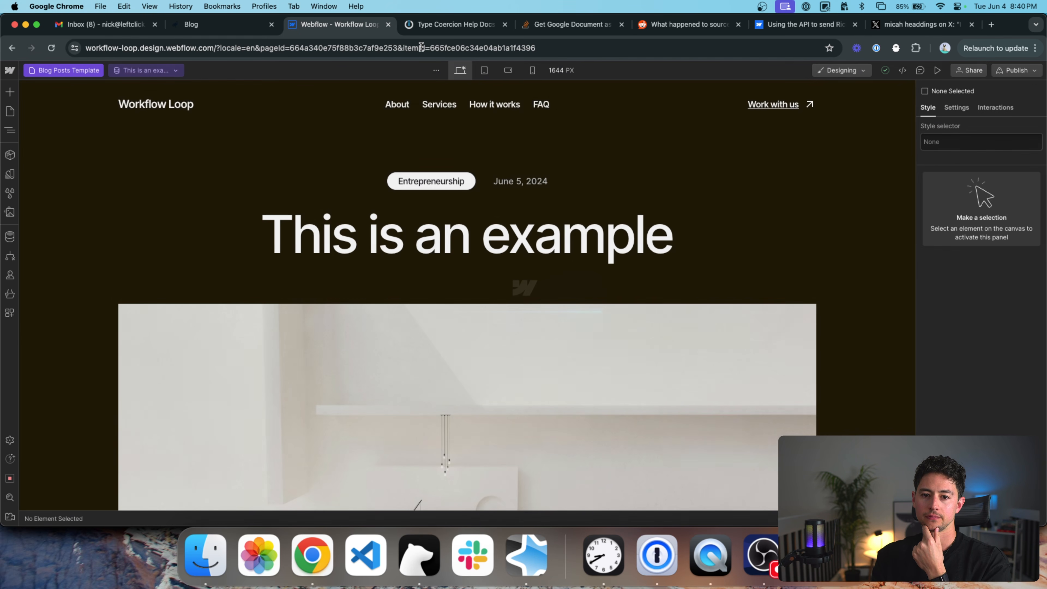
click(10, 236)
click(88, 131)
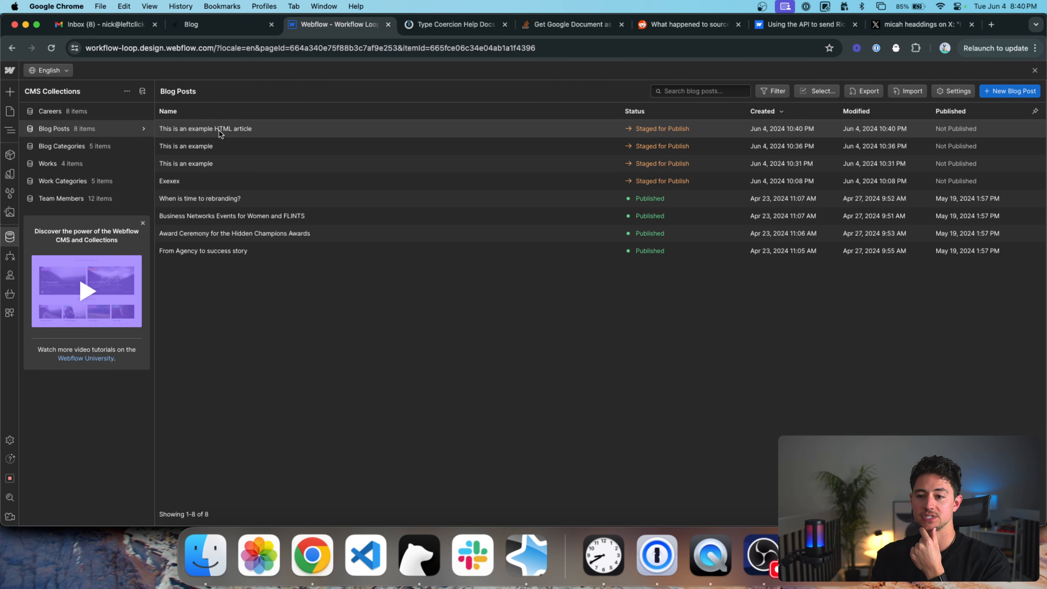
Open the 'This is an example HTML article' item and inspect the stray CSS atop its body.
click(220, 133)
scroll(454, 227, down, 2)
scroll(503, 180, down, 4)
scroll(625, 189, down, 5)
scroll(625, 191, up, 10)
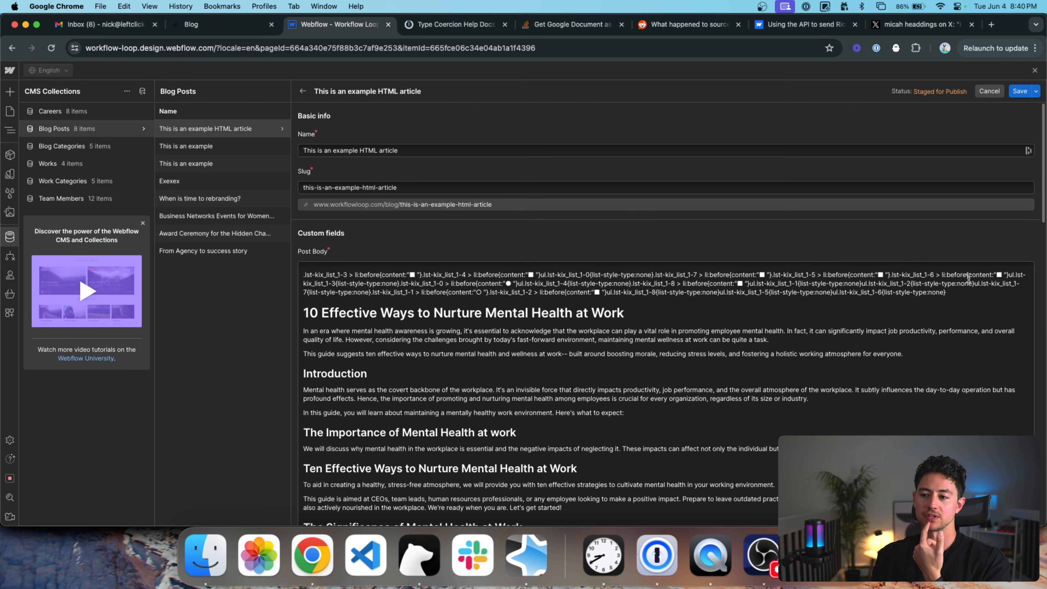
triple_click(797, 292)
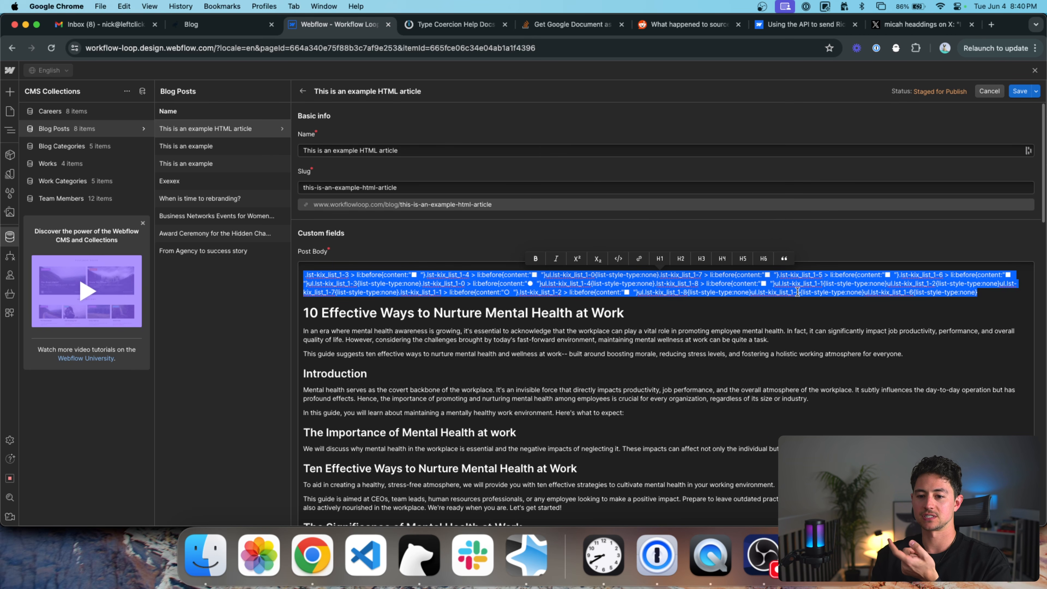
click(857, 232)
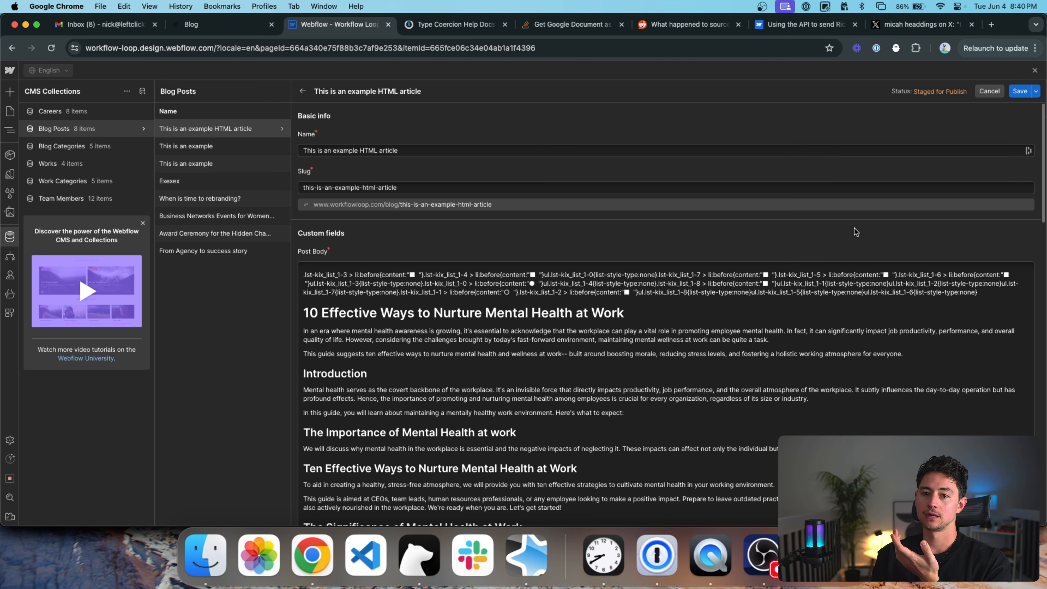
Close the article item, discarding its unsaved edits.
click(11, 155)
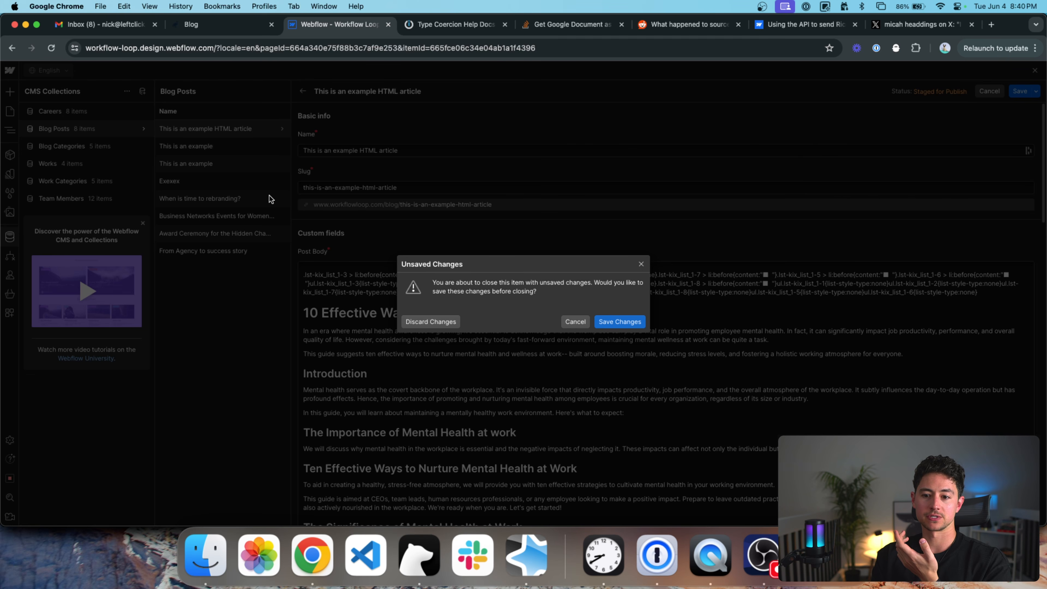
click(641, 264)
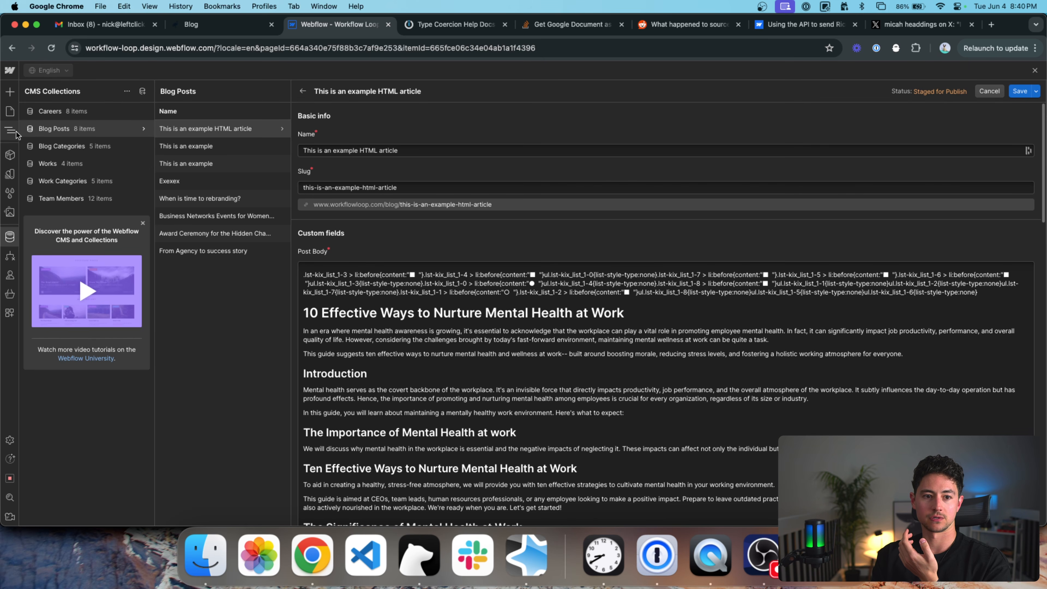
click(14, 115)
click(430, 322)
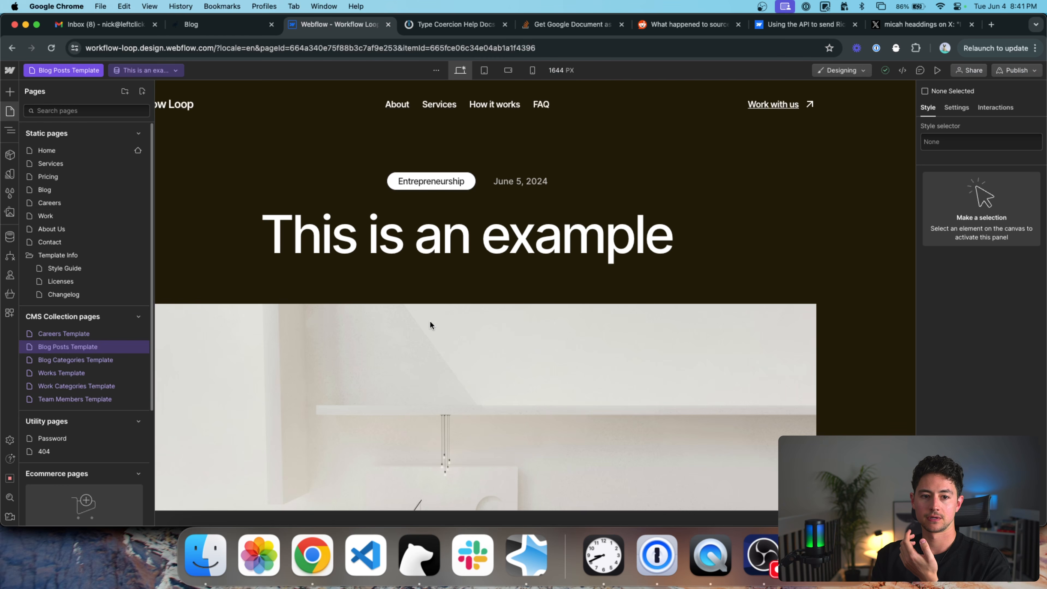
Preview the Blog page and open the 'This is an example HTML article' post.
click(83, 191)
scroll(357, 260, down, 10)
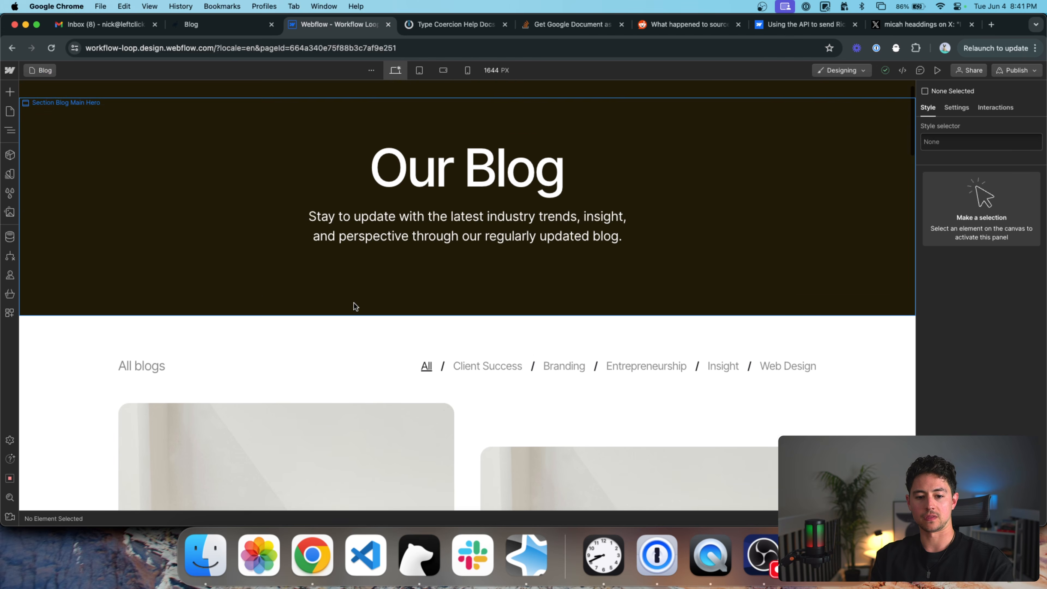
key(super+shift+p)
scroll(421, 339, down, 3)
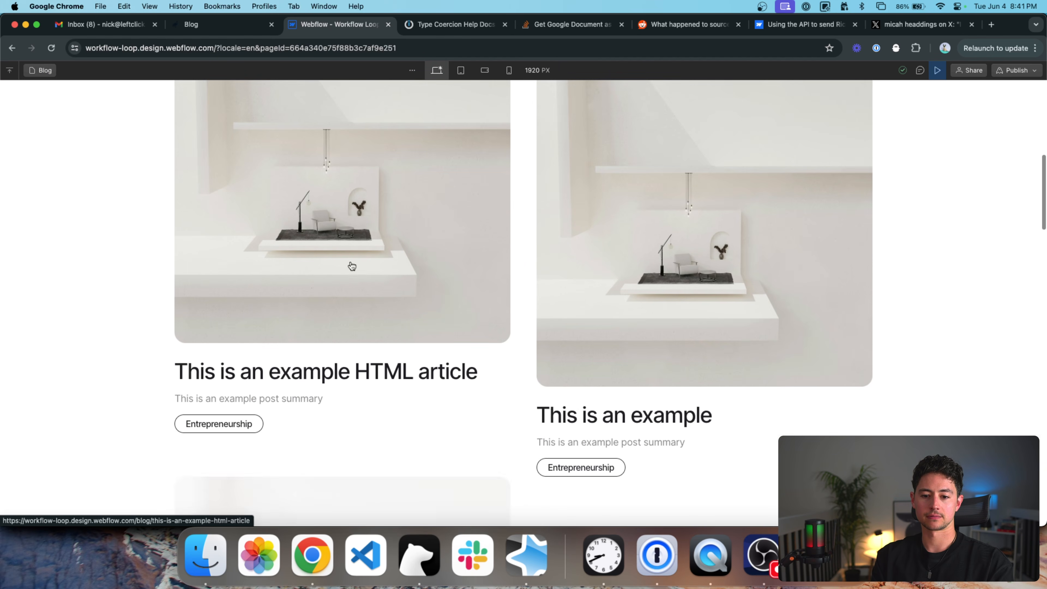
click(349, 264)
Scroll through the rendered article, checking its title, headings and lists.
scroll(552, 291, down, 15)
scroll(552, 290, down, 3)
scroll(512, 236, up, 2)
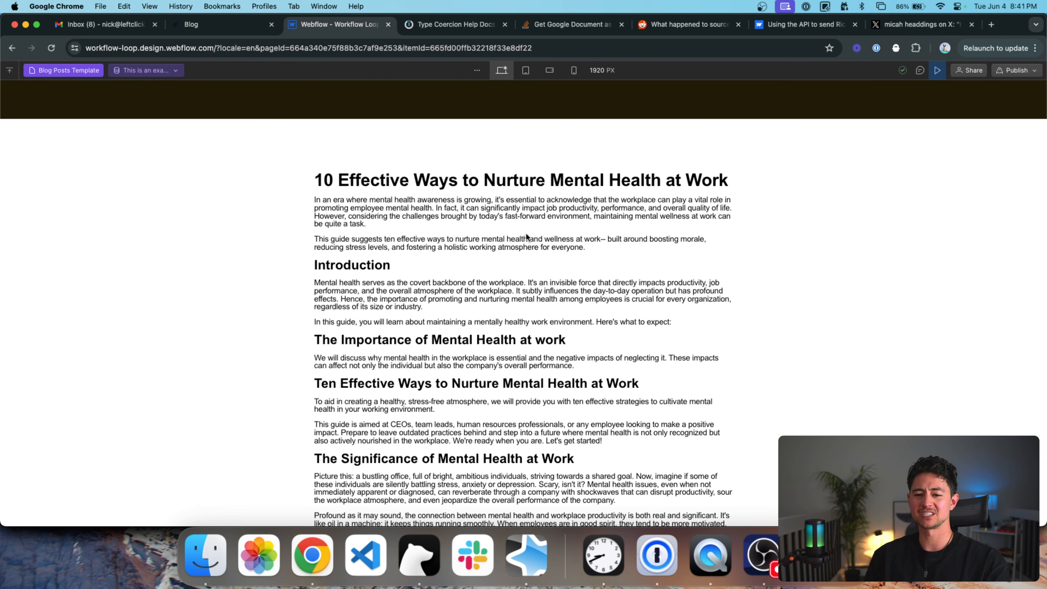
scroll(526, 233, down, 1)
scroll(526, 234, up, 20)
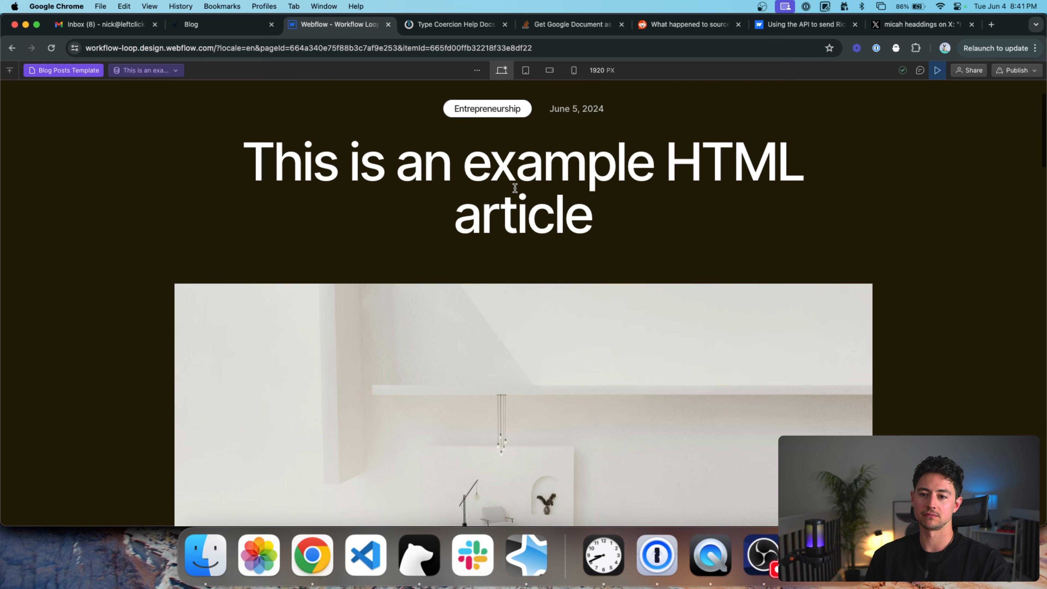
triple_click(515, 187)
scroll(549, 176, down, 15)
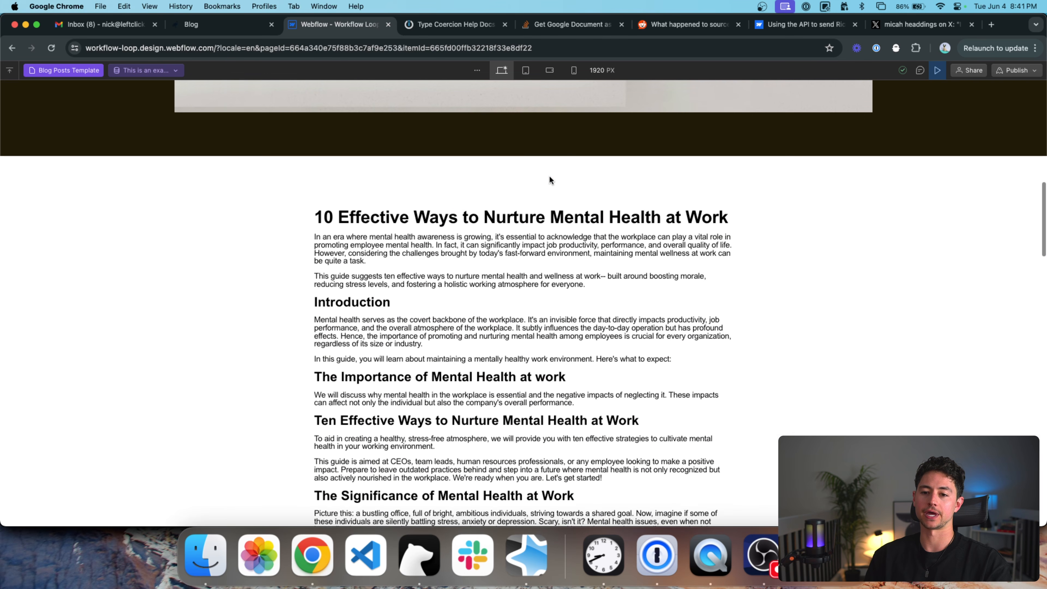
scroll(550, 176, down, 6)
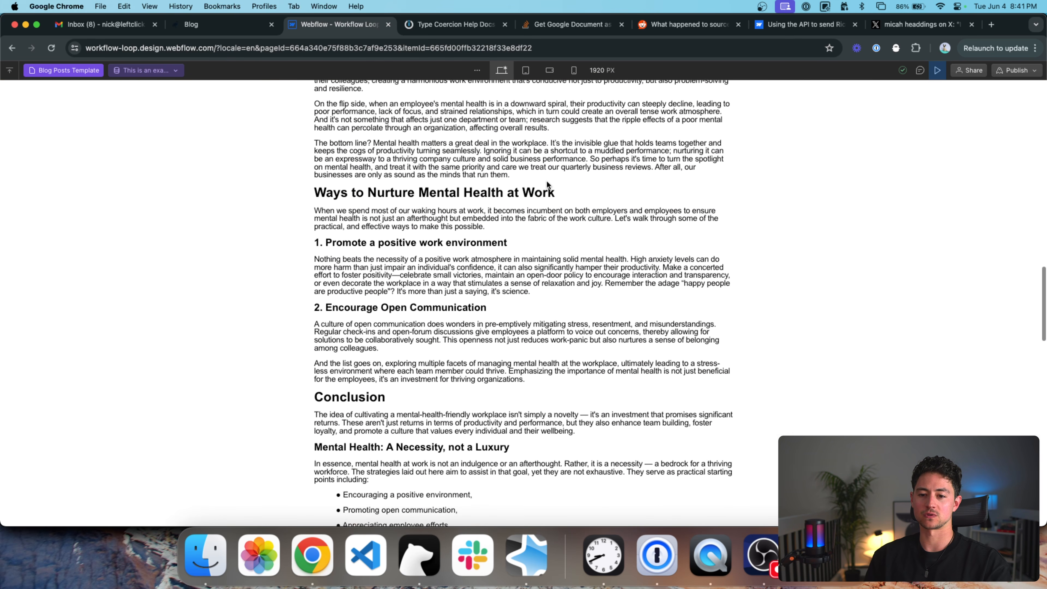
scroll(545, 184, down, 1)
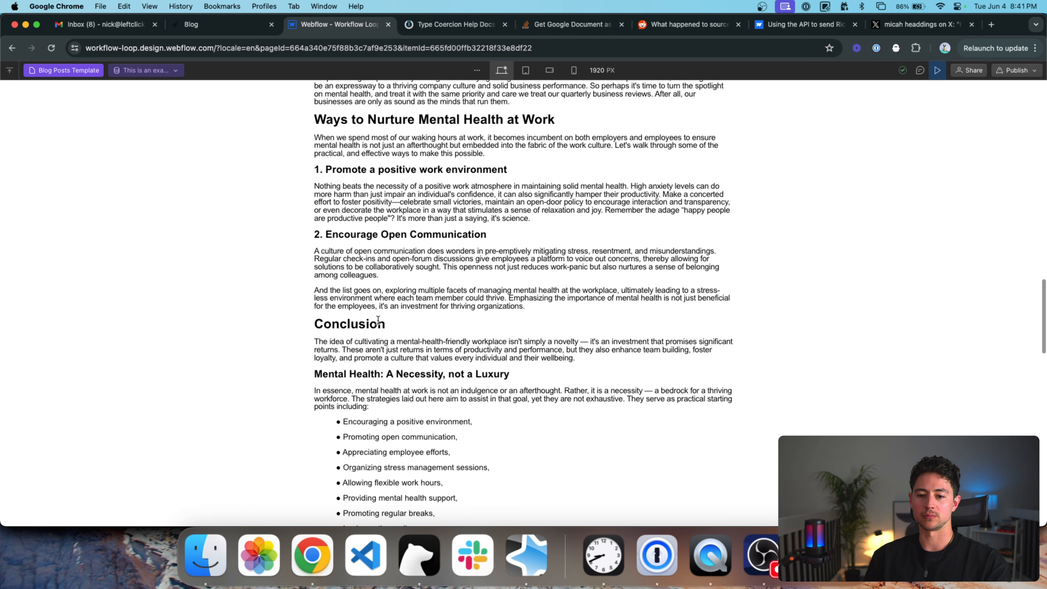
triple_click(369, 259)
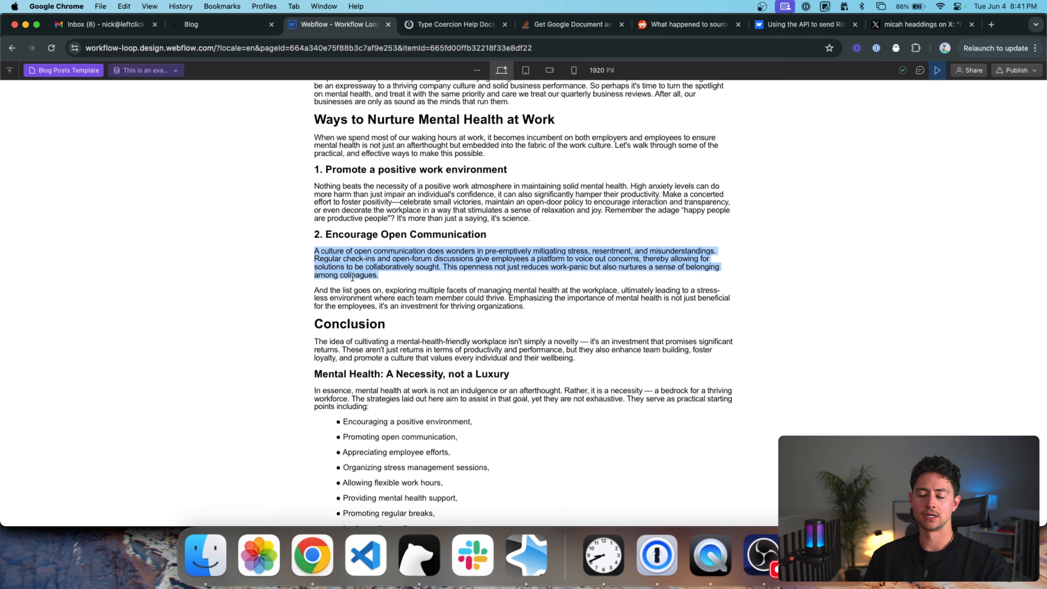
scroll(354, 271, up, 15)
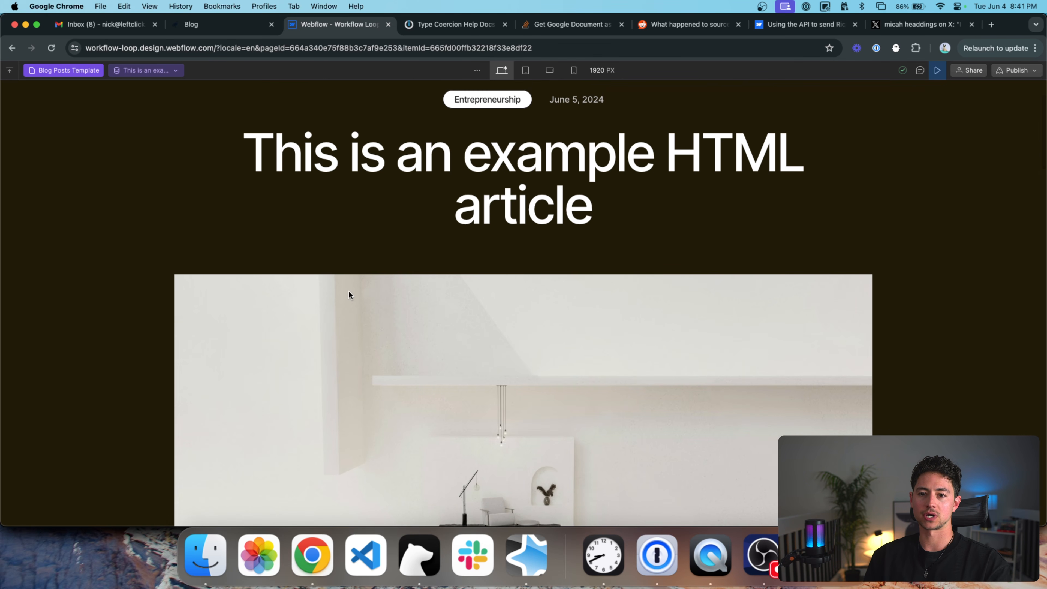
scroll(429, 236, up, 1)
scroll(429, 237, up, 1)
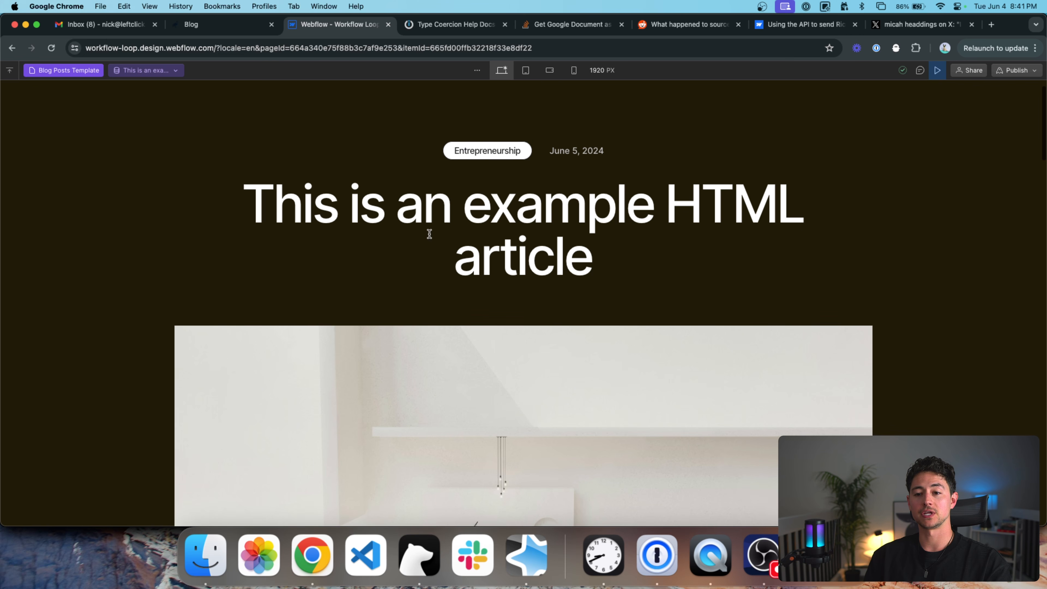
scroll(429, 234, up, 2)
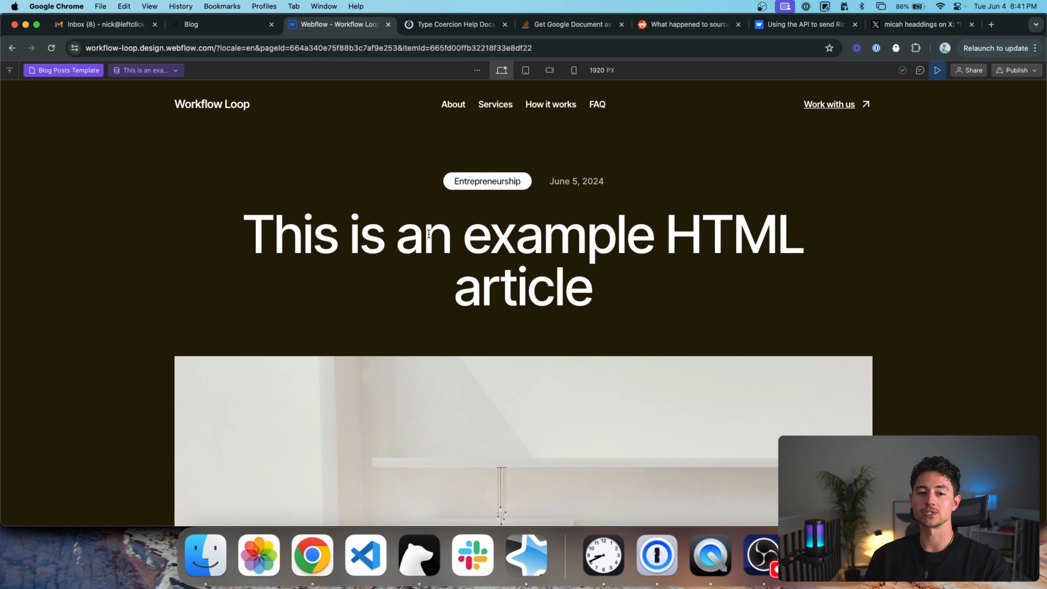
scroll(378, 218, down, 20)
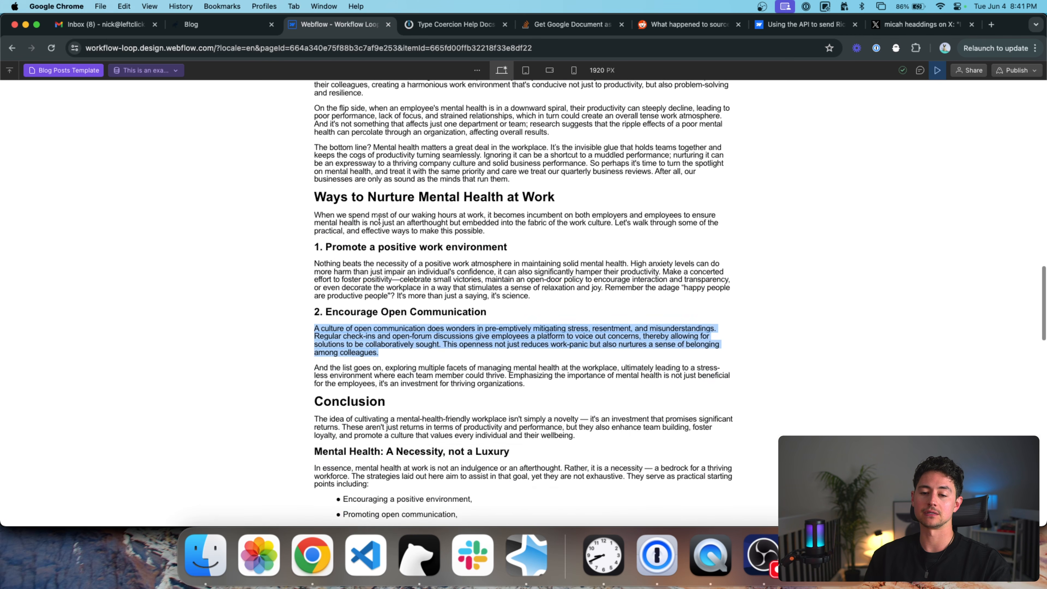
scroll(379, 218, up, 20)
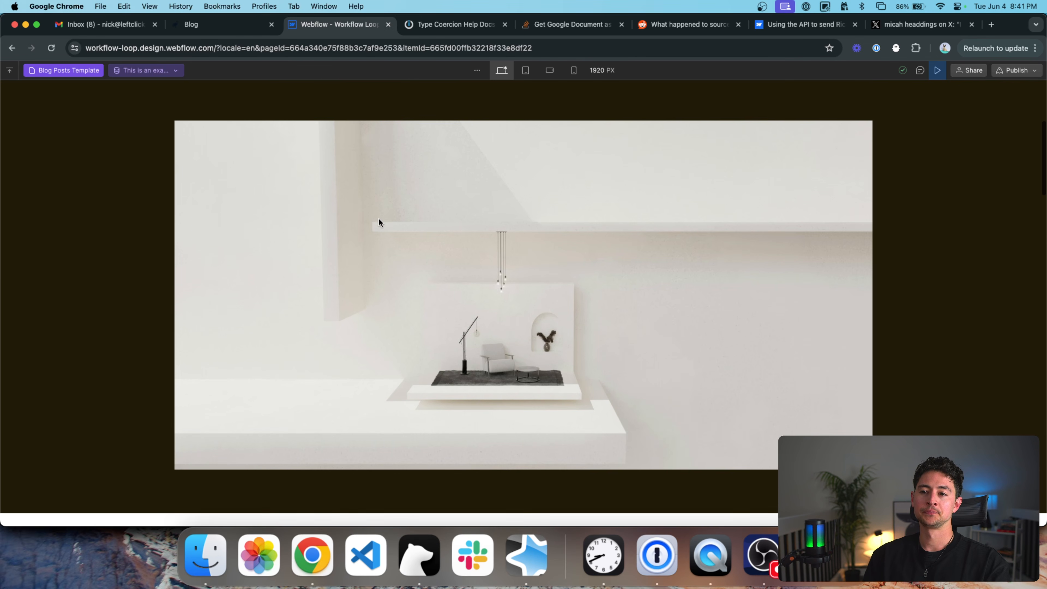
Return to the Make scenario and drag the Webflow module further right.
key(super+grave)
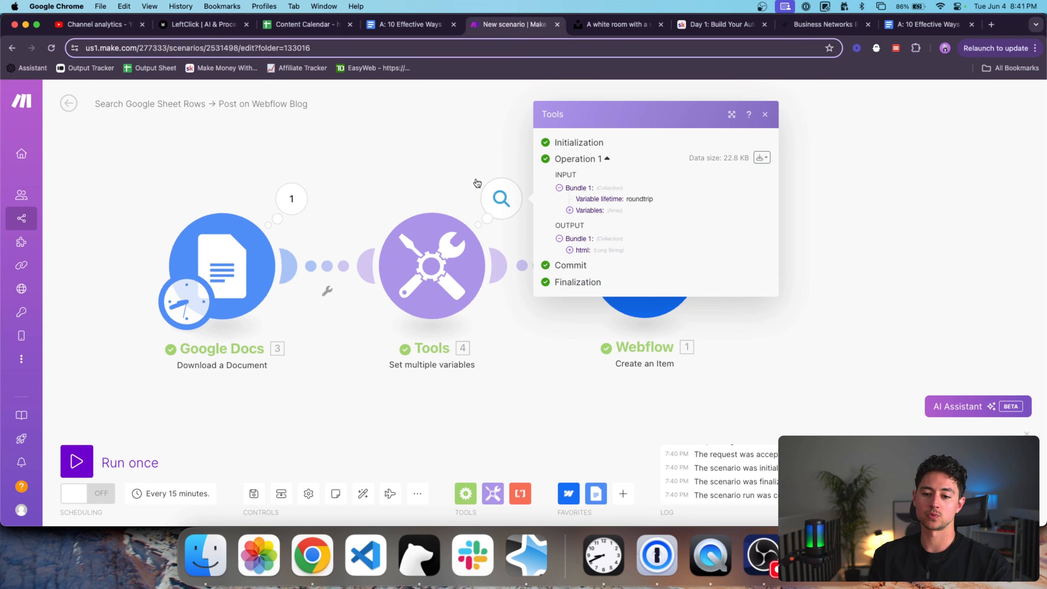
drag(565, 157, 464, 158)
scroll(465, 159, down, 5)
drag(509, 216, 642, 218)
Check the Tools module's expanded html output, then nudge Webflow slightly right.
mouse_move(409, 190)
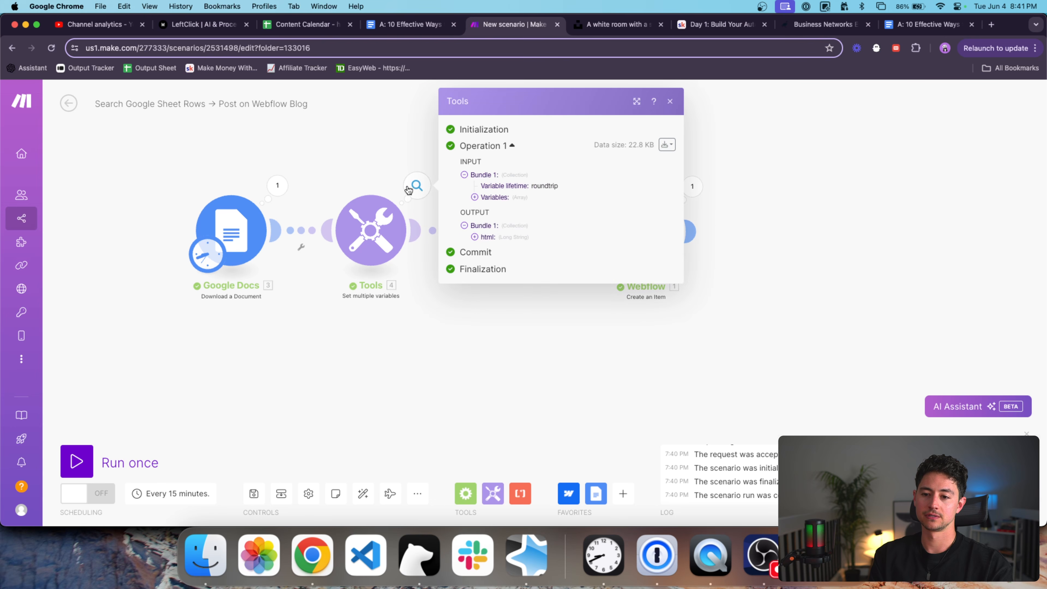
click(485, 236)
scroll(563, 243, down, 2)
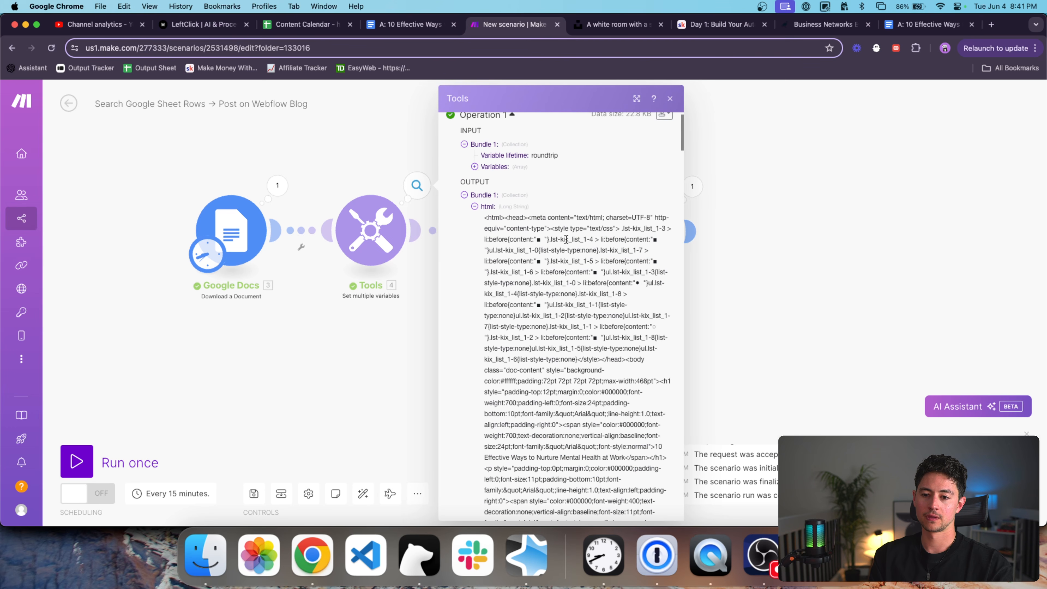
click(350, 142)
drag(445, 141, 327, 163)
drag(523, 233, 544, 233)
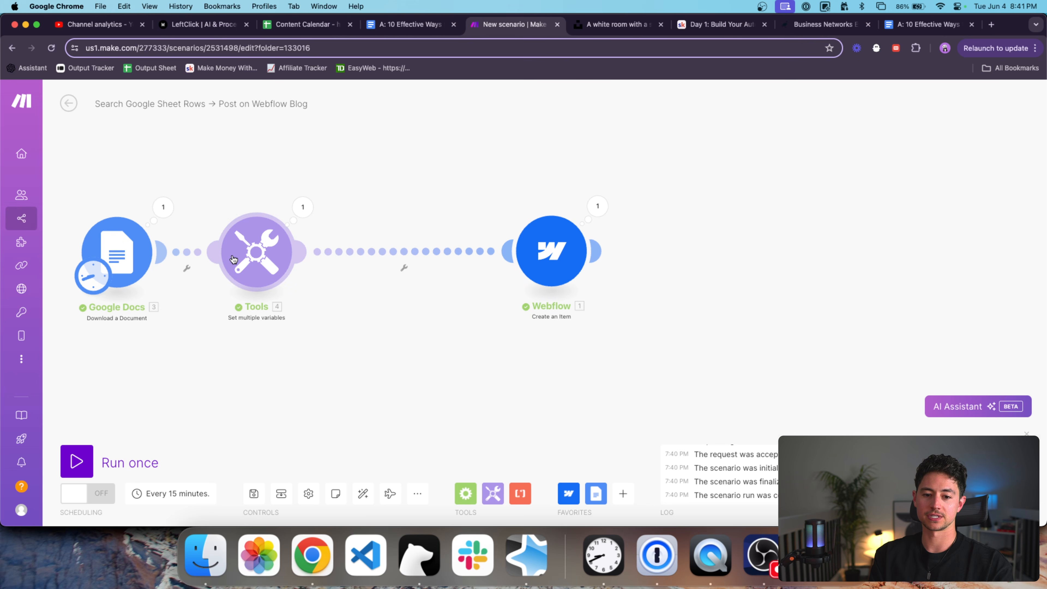
Rename the Tools module to 'Convert to HTML'.
right_click(248, 249)
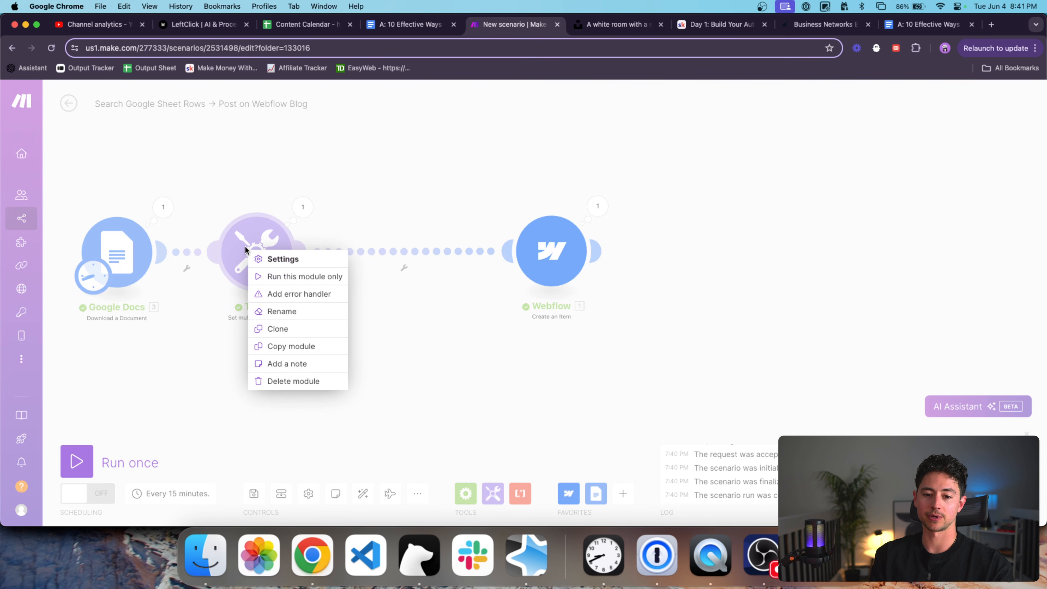
click(300, 315)
text(Set HTML)
key(super+a)
text(Convert to HTML)
key(Return)
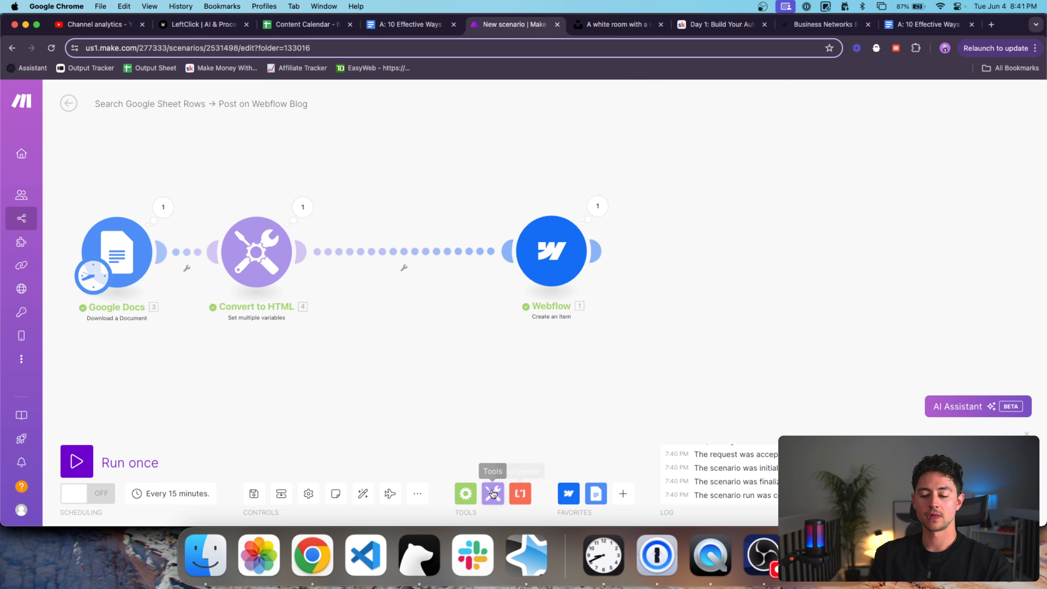
Add a Markdown to HTML transformer just before the Webflow module.
click(493, 494)
click(623, 494)
text(markdown)
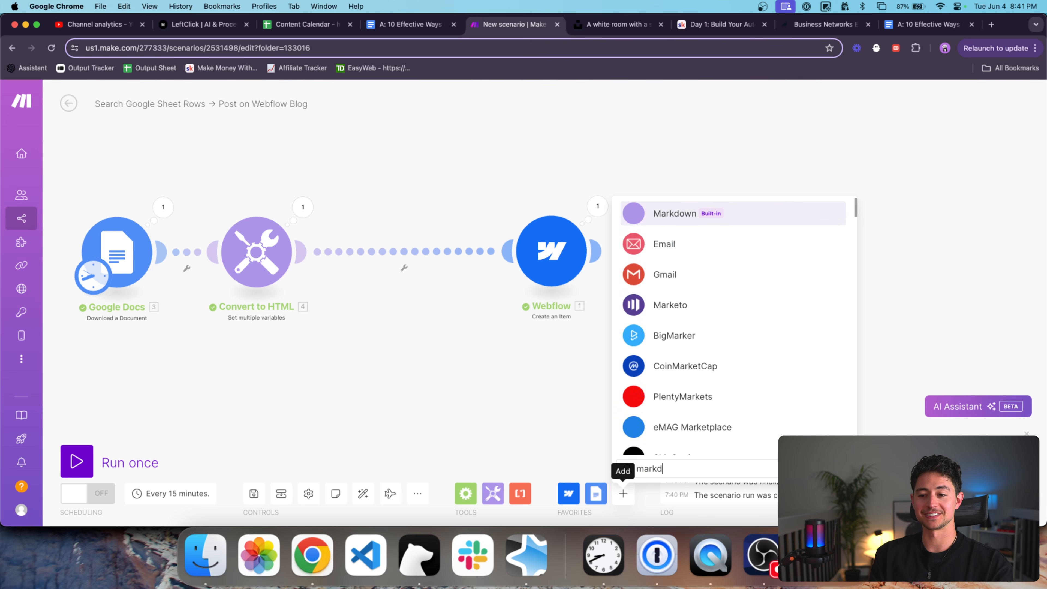
click(683, 219)
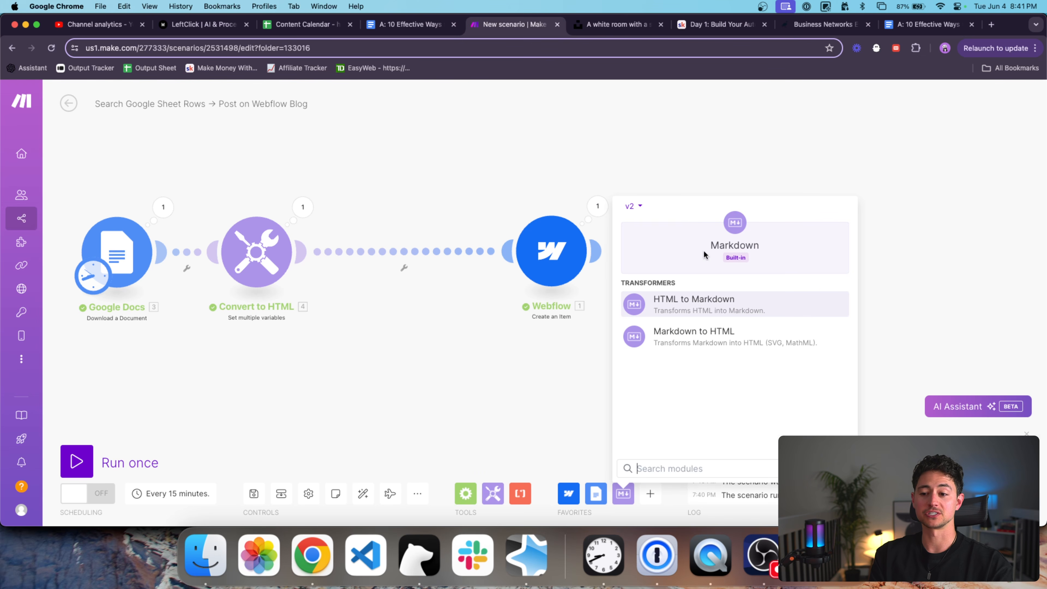
click(717, 335)
click(404, 252)
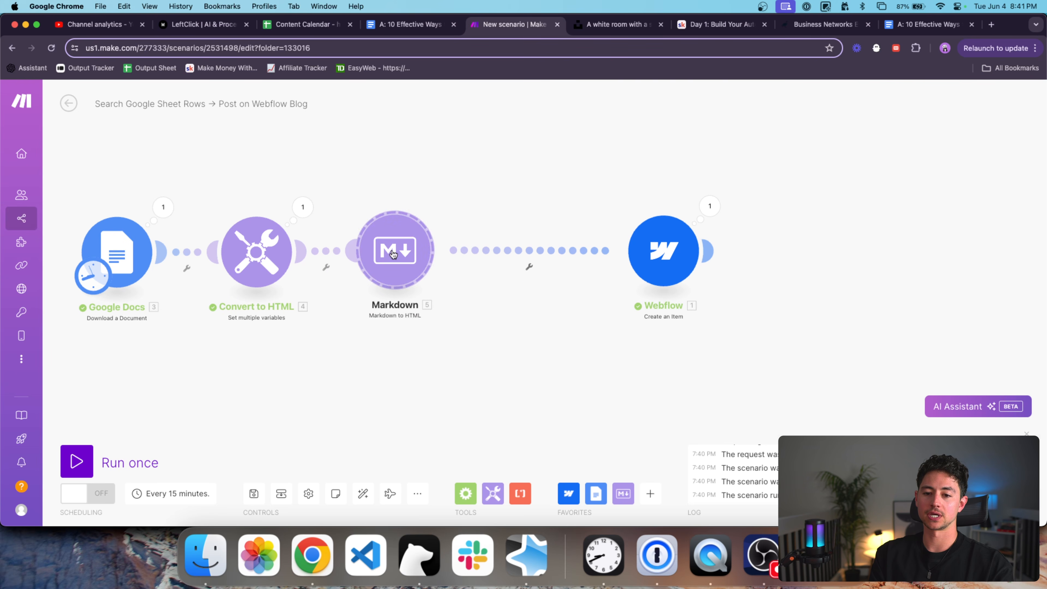
drag(409, 252, 551, 258)
Add an HTML to Markdown module after Convert to HTML, feeding it the html variable.
click(623, 493)
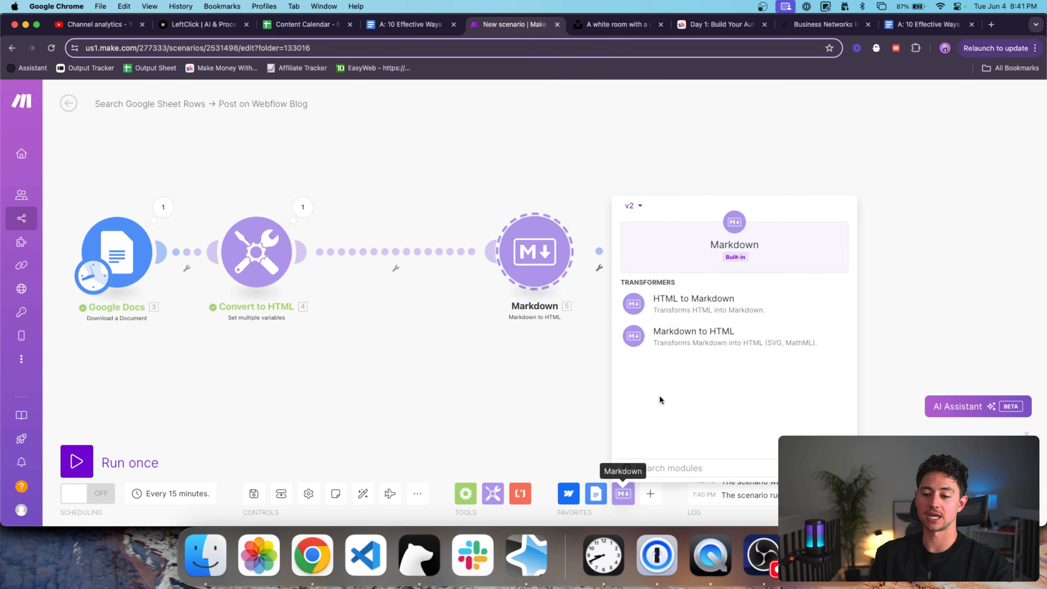
click(697, 303)
click(396, 252)
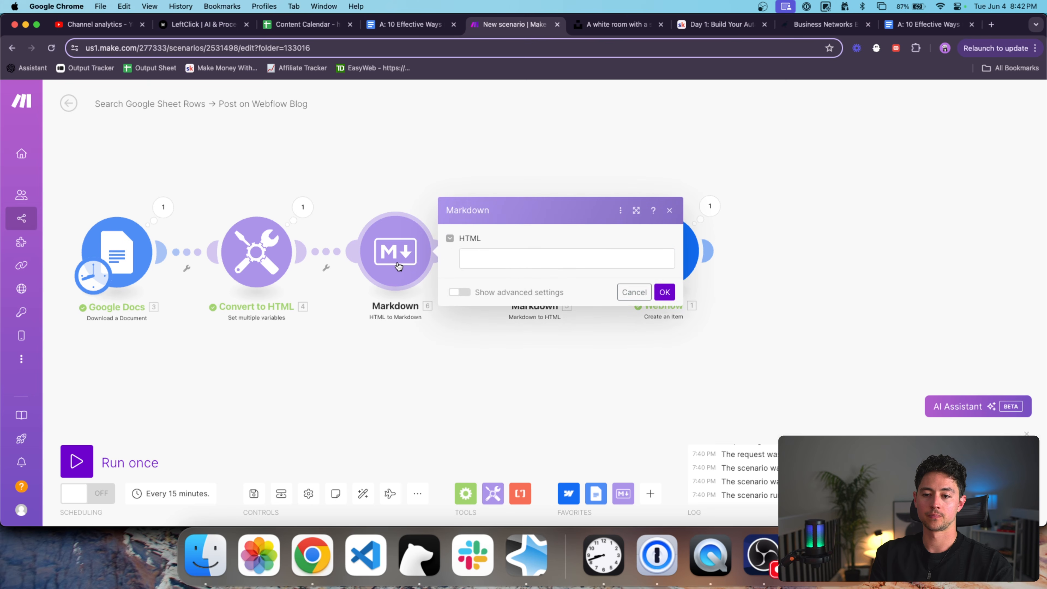
click(504, 264)
click(704, 268)
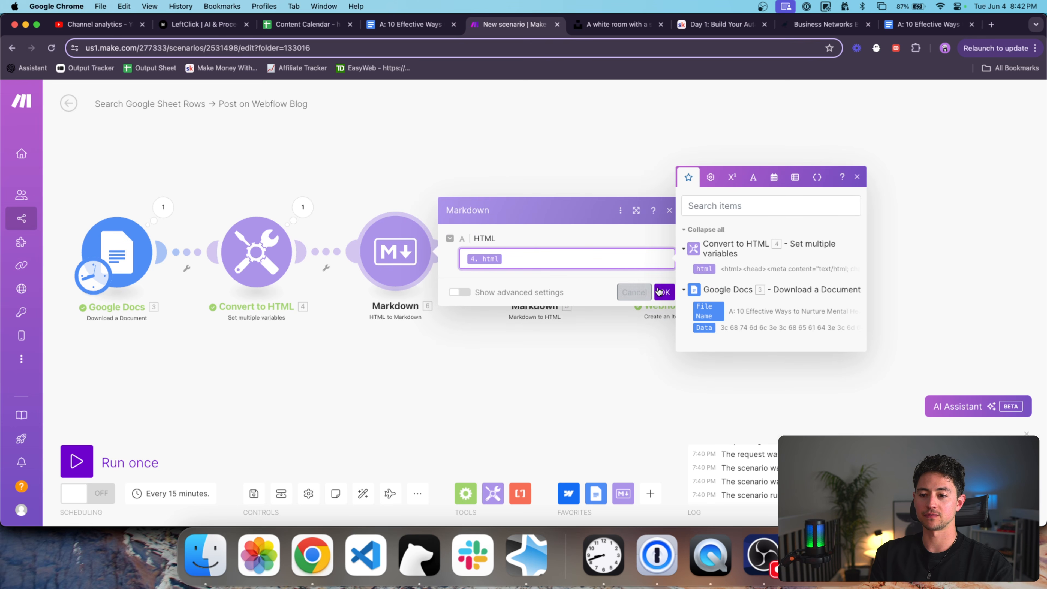
click(664, 292)
Unlink the two Markdown modules and start a single test run.
right_click(455, 254)
click(476, 277)
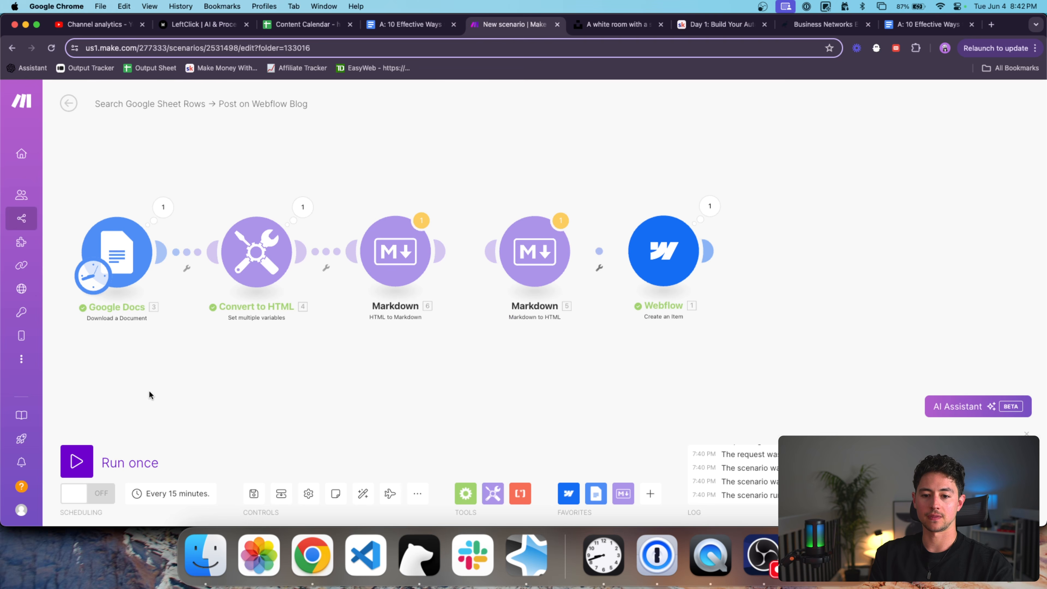
click(76, 461)
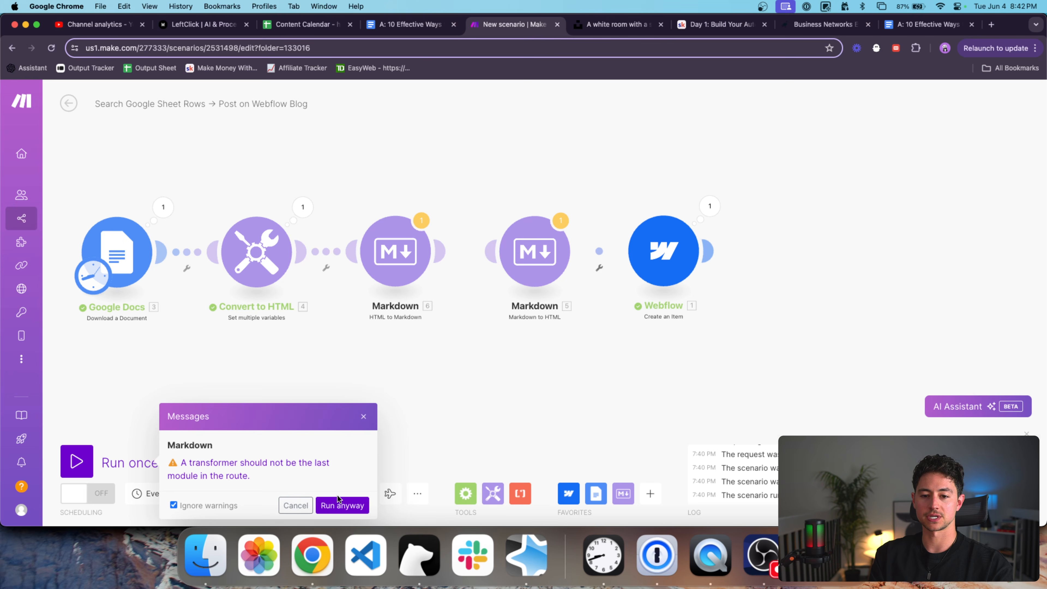
Run despite the warning and expand the HTML to Markdown module's Markdown output.
click(341, 506)
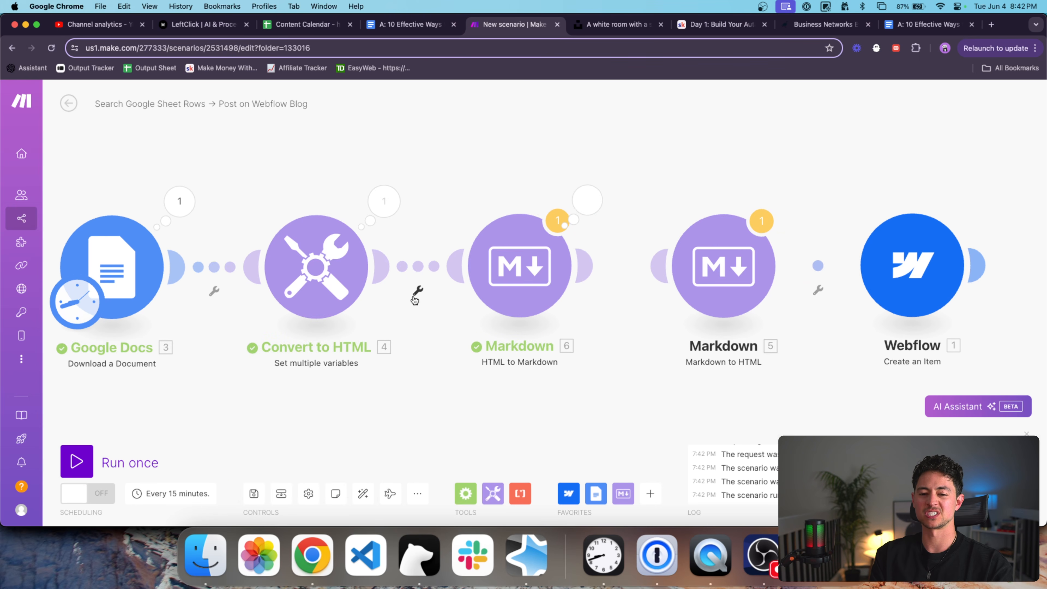
click(588, 200)
click(676, 254)
scroll(752, 264, down, 3)
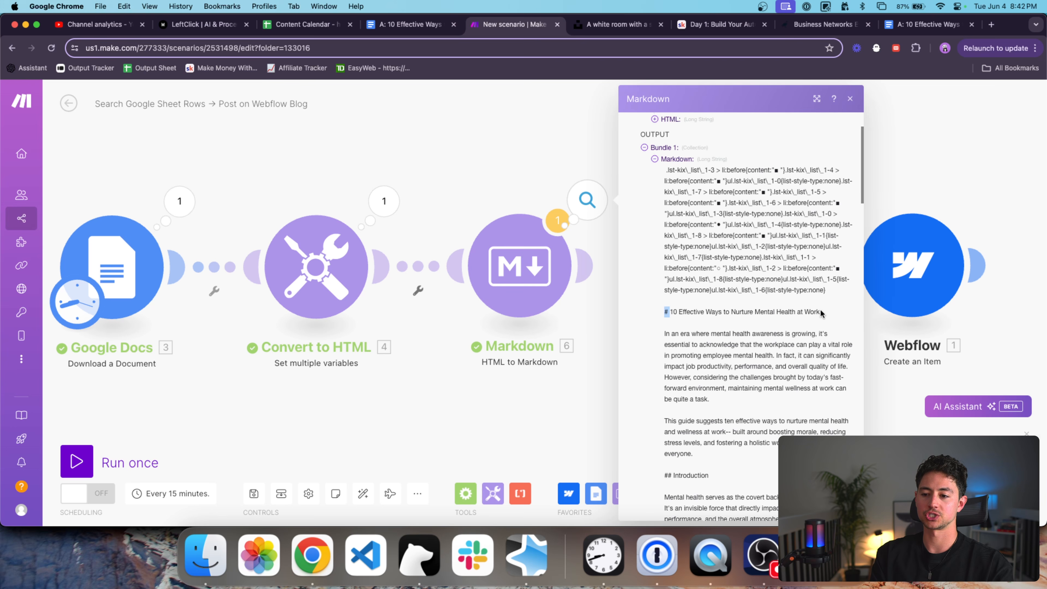
drag(820, 310, 670, 311)
click(669, 310)
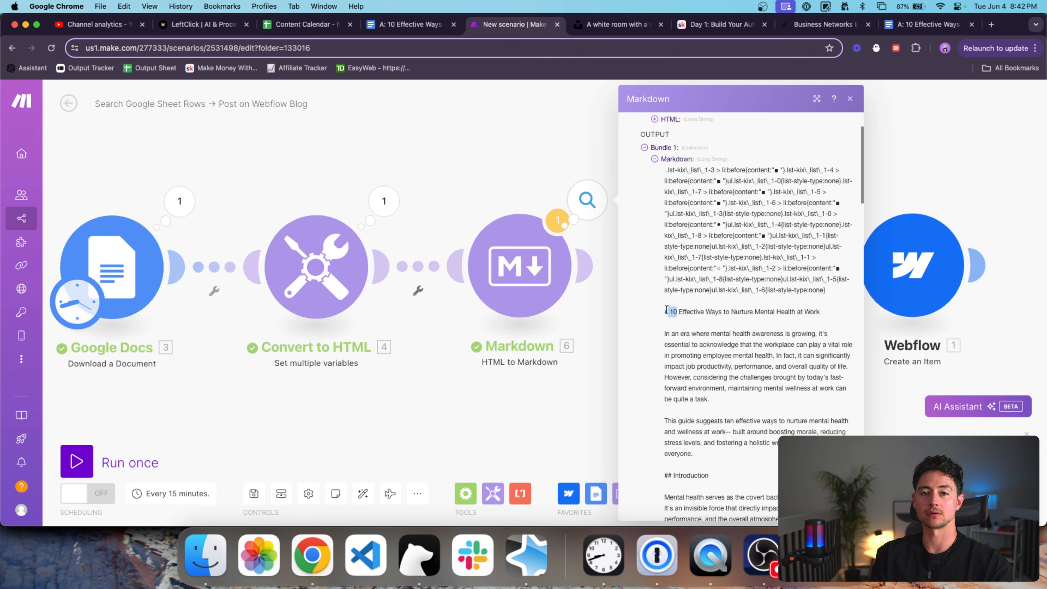
Scroll through the converted Markdown article, then close the output.
scroll(672, 303, down, 5)
scroll(674, 295, down, 10)
scroll(674, 295, down, 15)
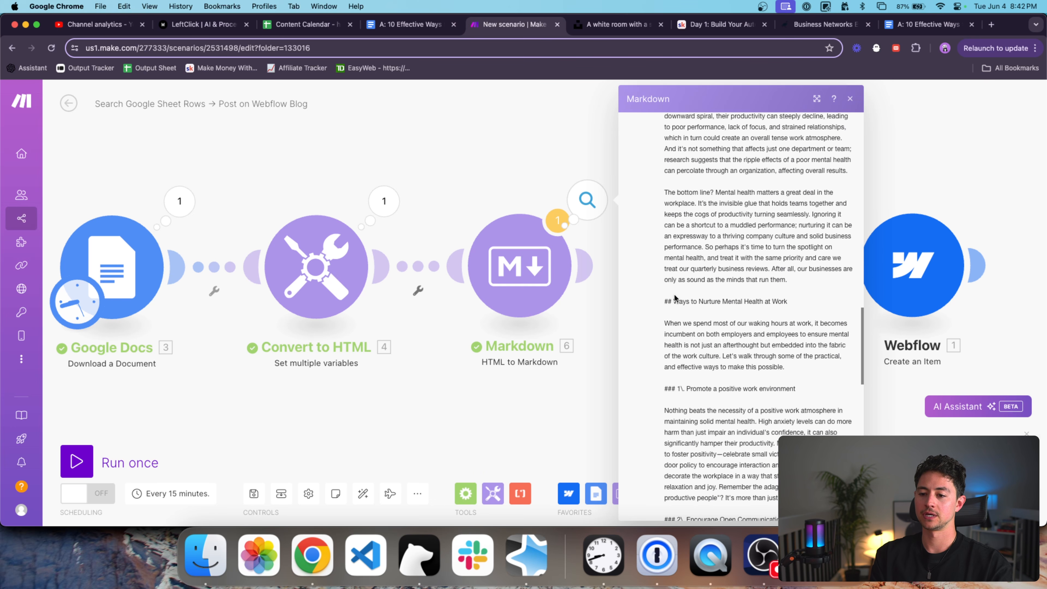
scroll(674, 297, up, 20)
scroll(674, 297, up, 10)
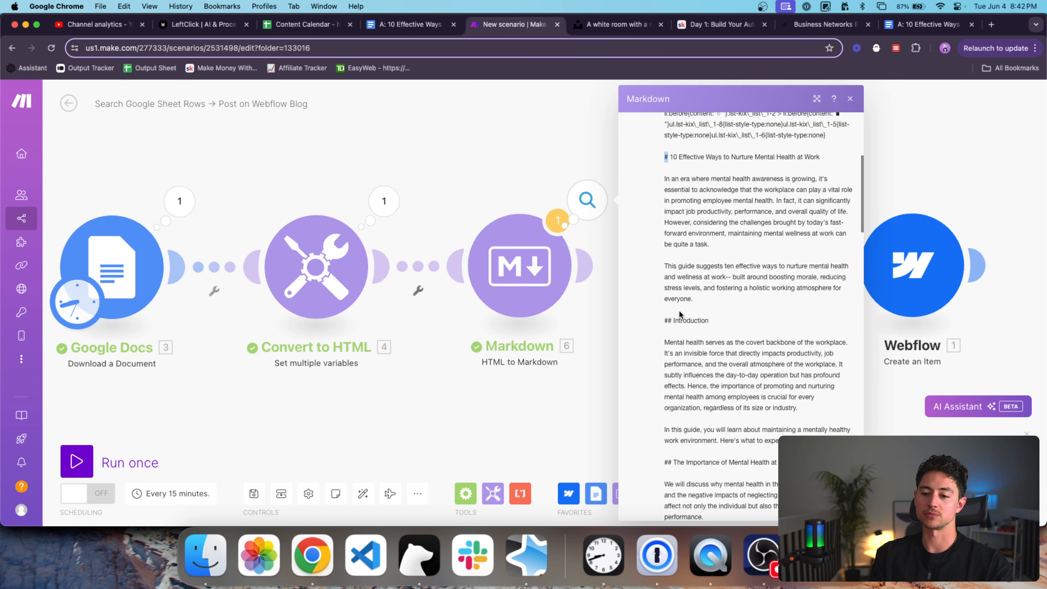
scroll(678, 315, down, 3)
click(563, 357)
Reopen the Markdown output and select the leftover CSS list rules above the heading.
click(585, 191)
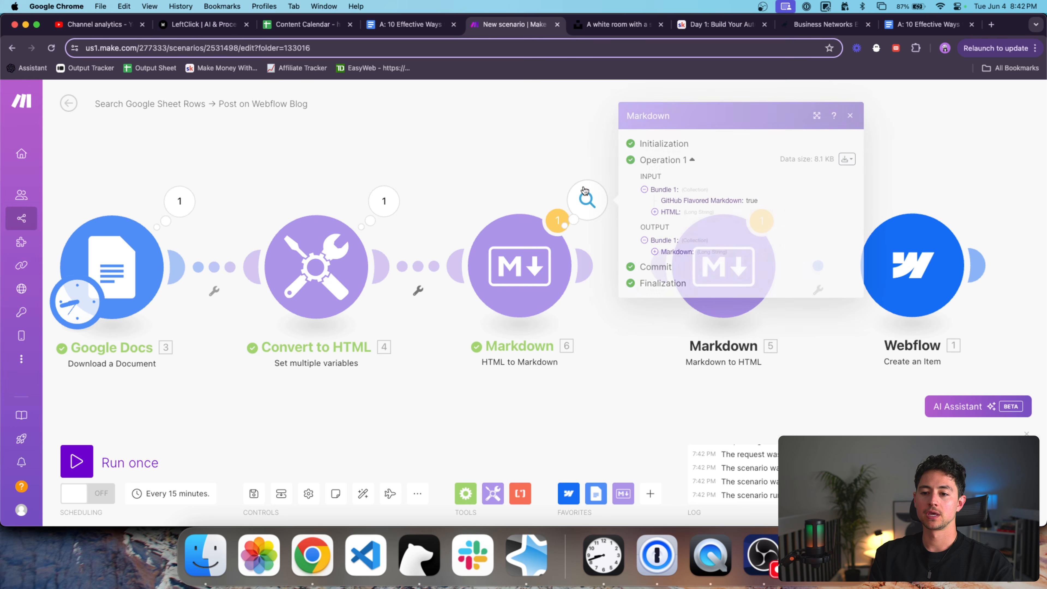
click(688, 252)
scroll(691, 268, down, 2)
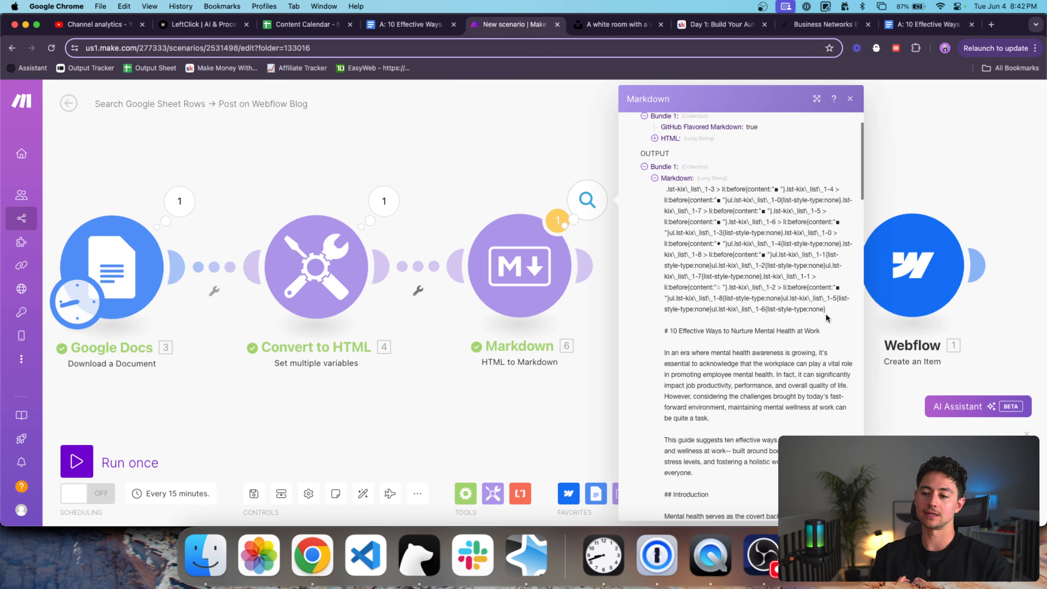
drag(661, 330, 657, 192)
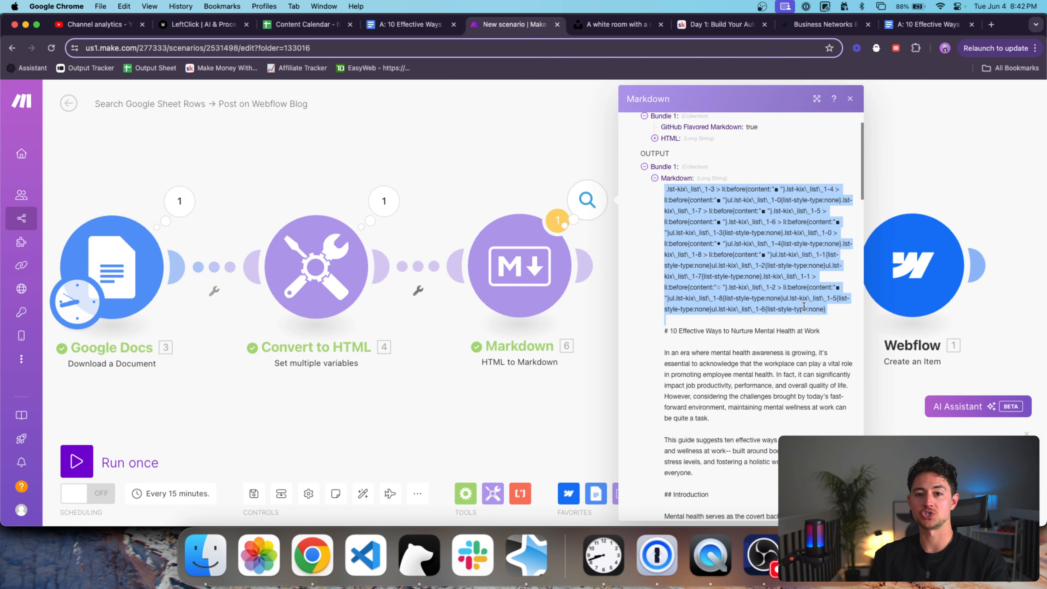
click(570, 378)
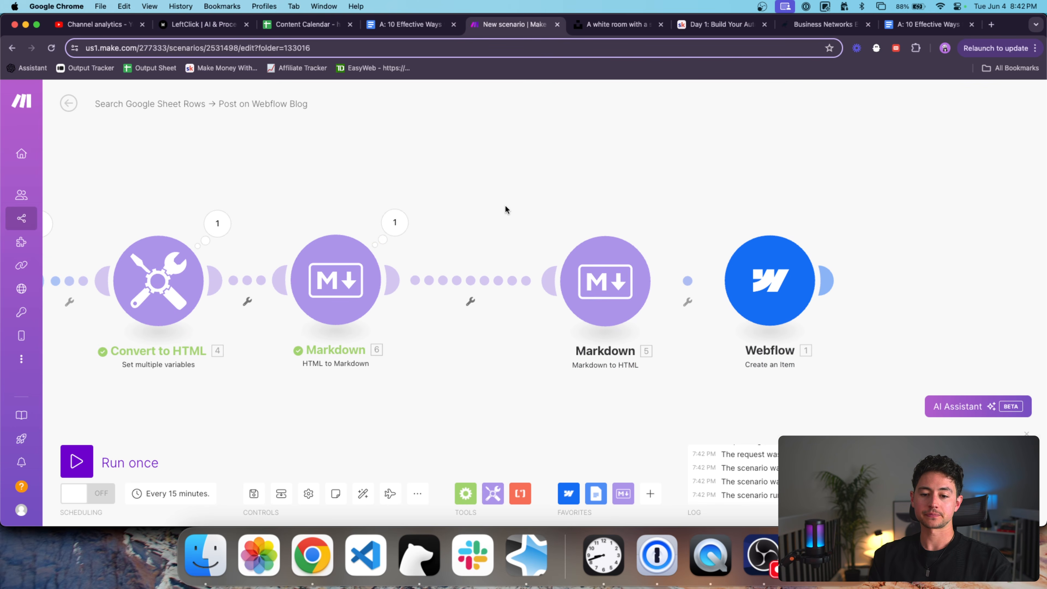
Move the Markdown to HTML module closer to the HTML to Markdown module.
click(312, 287)
click(358, 208)
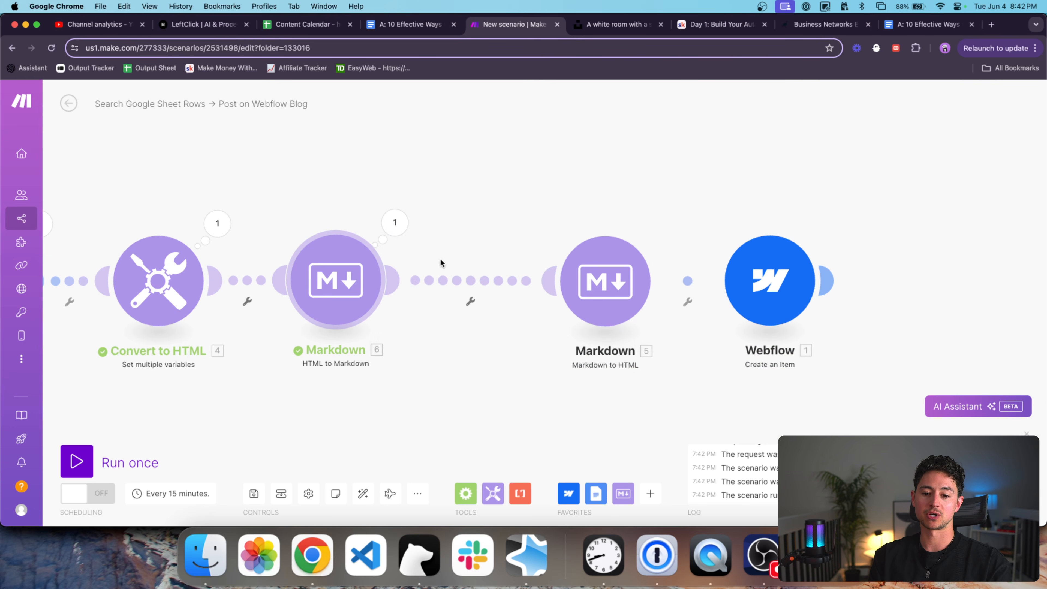
drag(584, 274, 498, 270)
Copy the HTML to Markdown run's Markdown output and paste it into Markdown to HTML's Markdown field.
click(498, 270)
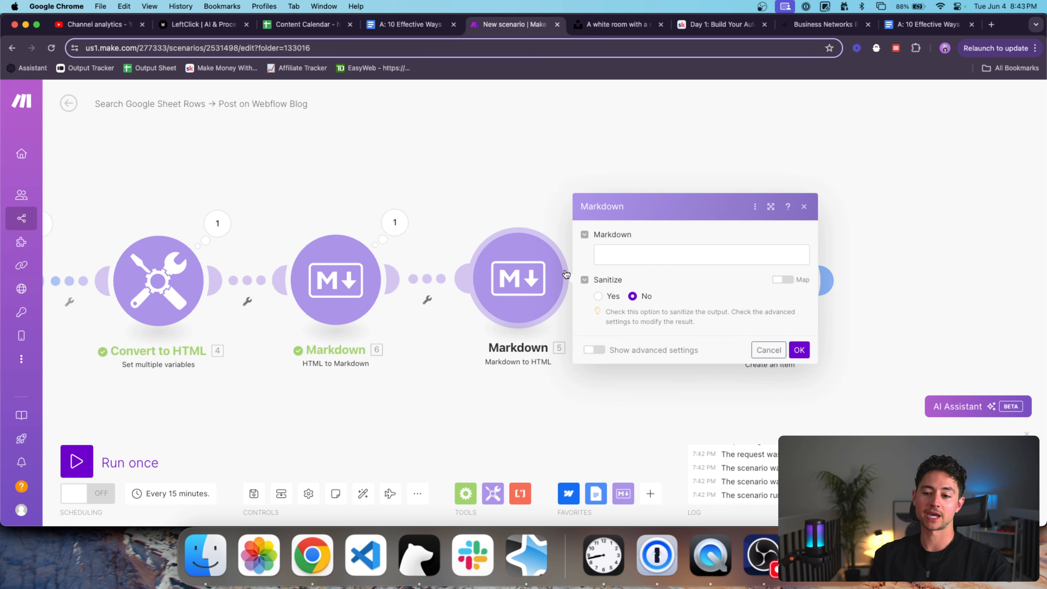
click(627, 260)
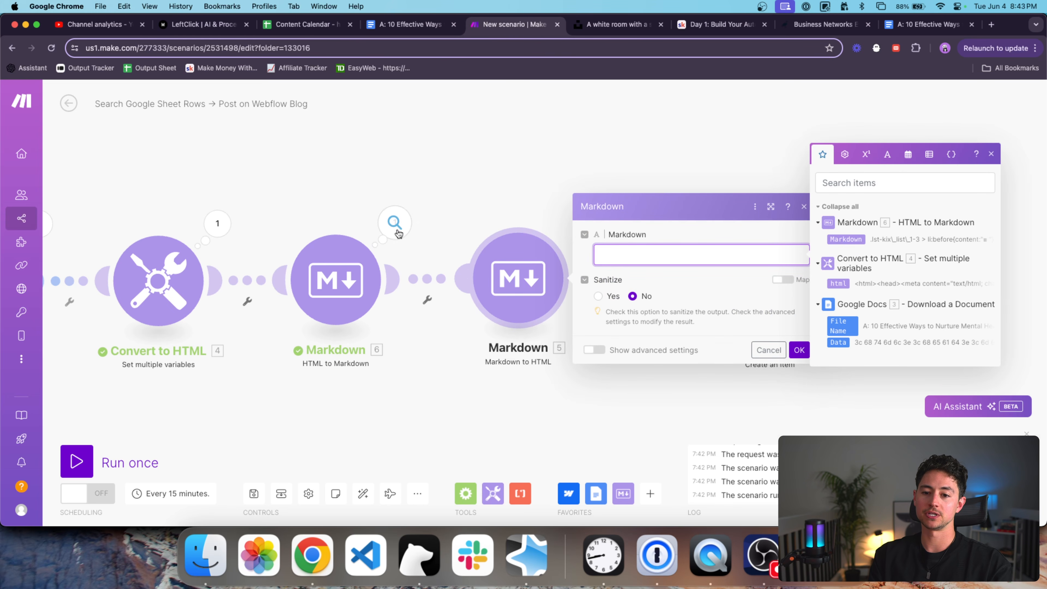
click(395, 223)
drag(504, 252, 550, 481)
key(super+c)
click(351, 172)
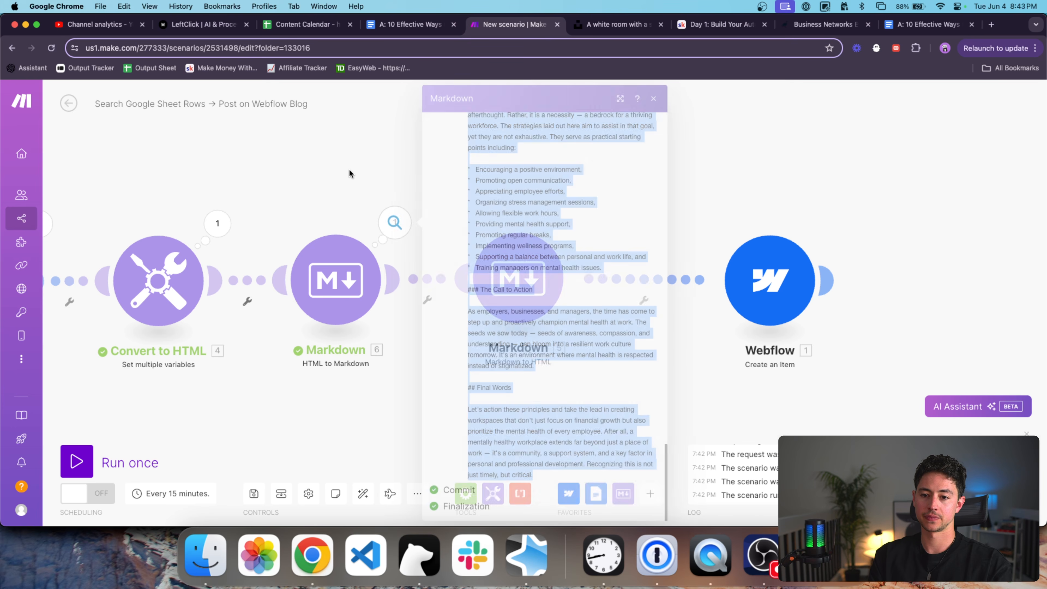
click(544, 280)
click(655, 259)
key(super+v)
Review the pasted Markdown text, checking the CSS paragraph at its top.
scroll(698, 281, down, 2)
scroll(697, 282, up, 2)
scroll(679, 318, down, 3)
scroll(695, 472, up, 3)
scroll(654, 301, down, 1)
scroll(654, 301, up, 1)
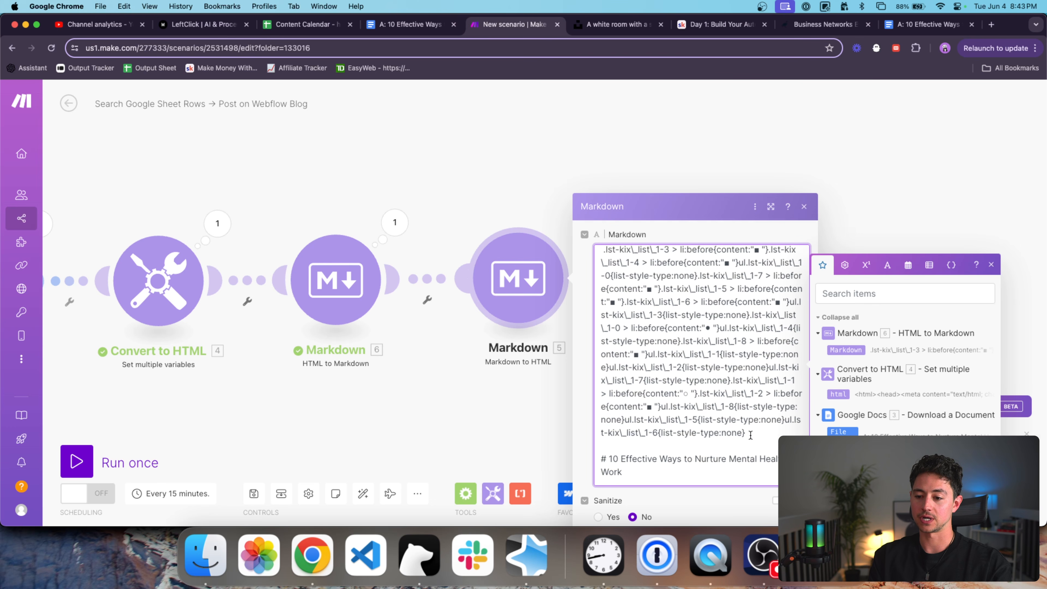
drag(750, 435, 537, 205)
drag(668, 451, 603, 249)
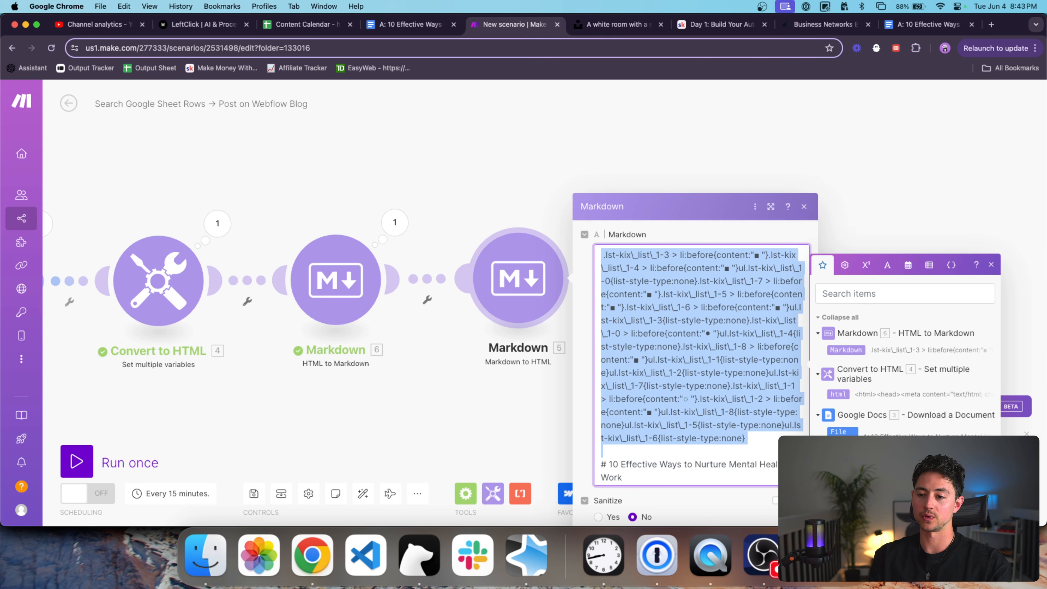
scroll(603, 388, down, 5)
click(603, 387)
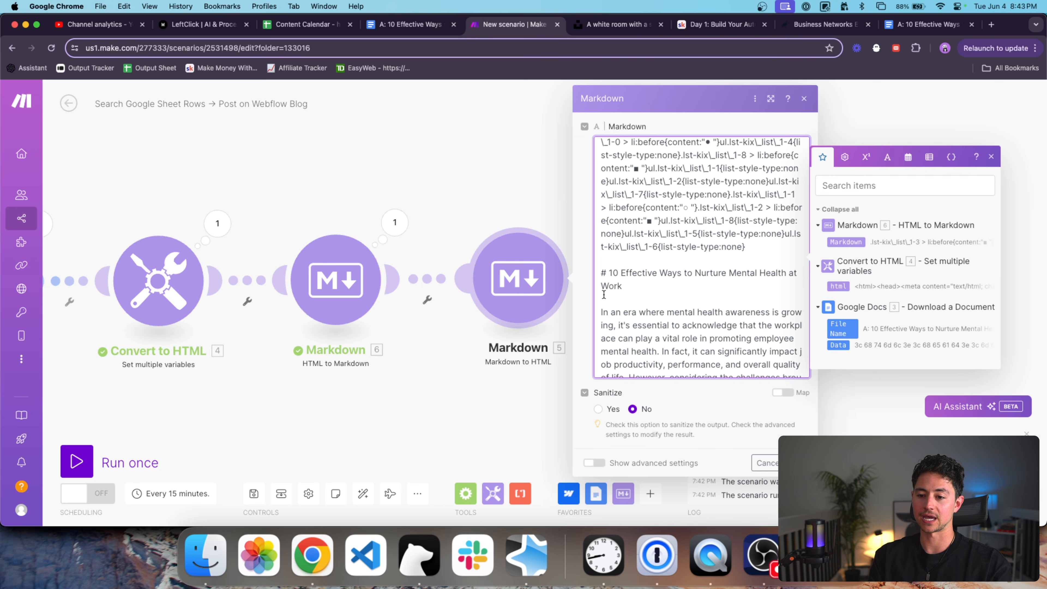
Replace the pasted text in the Markdown field with the mapped 6. Markdown value.
scroll(615, 279, down, 6)
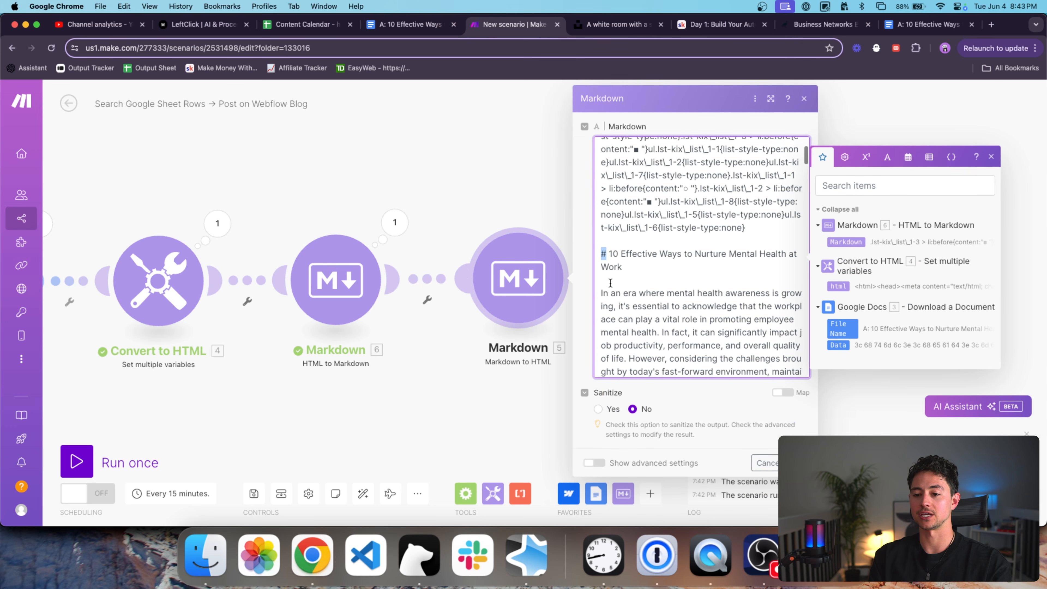
scroll(610, 271, down, 8)
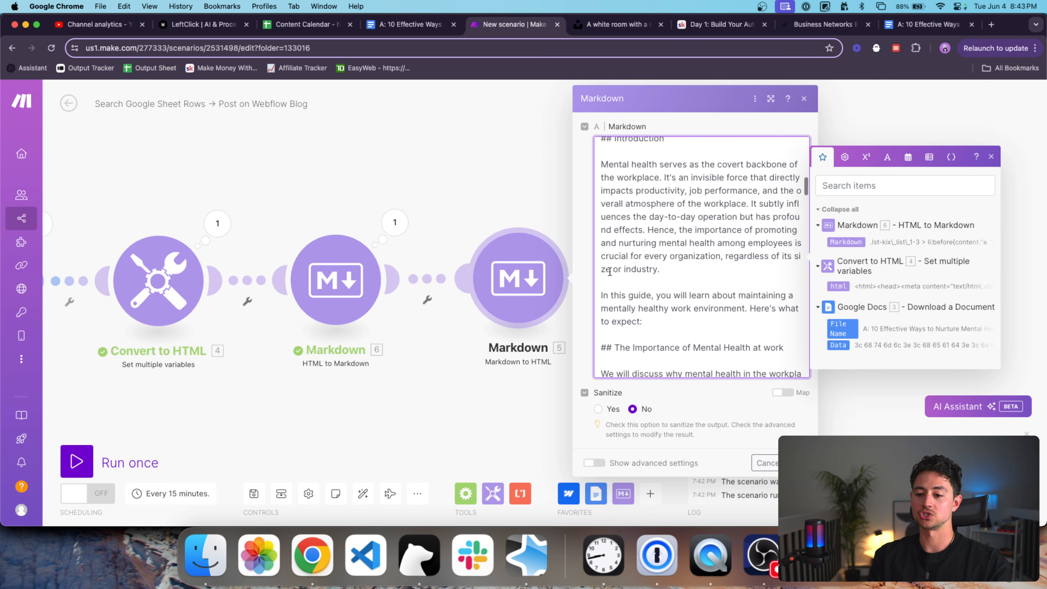
scroll(613, 273, down, 2)
scroll(659, 250, up, 20)
click(639, 288)
key(super+a)
key(BackSpace)
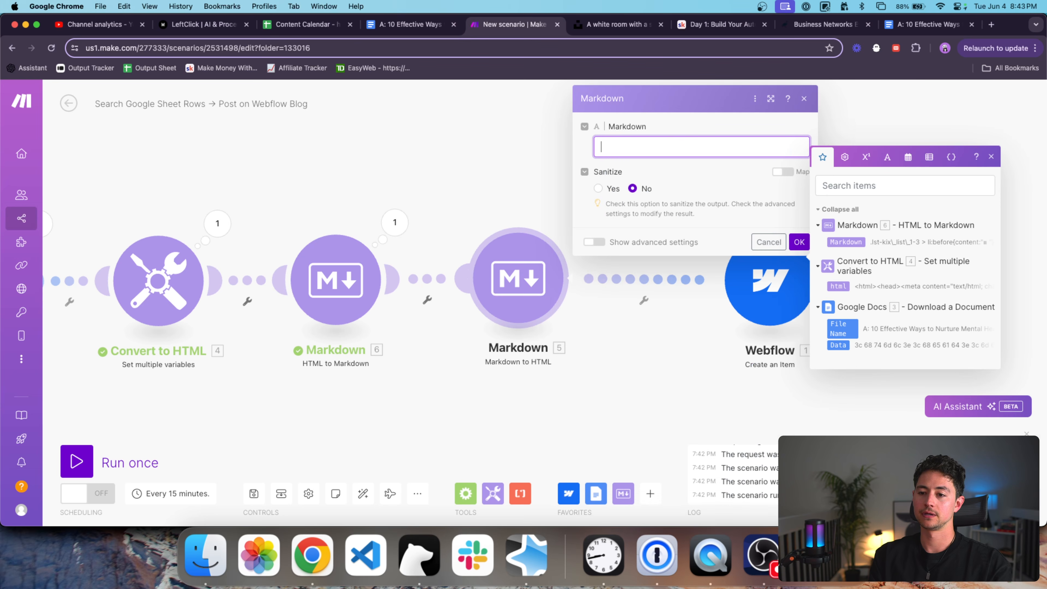
click(833, 241)
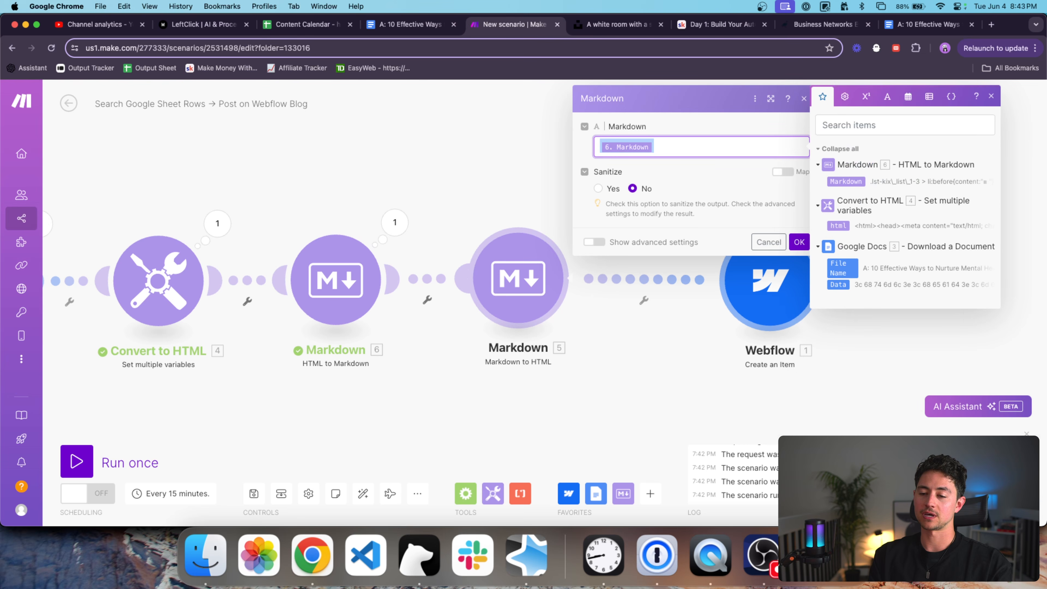
Expand the HTML to Markdown run's Markdown output to review it again.
click(391, 225)
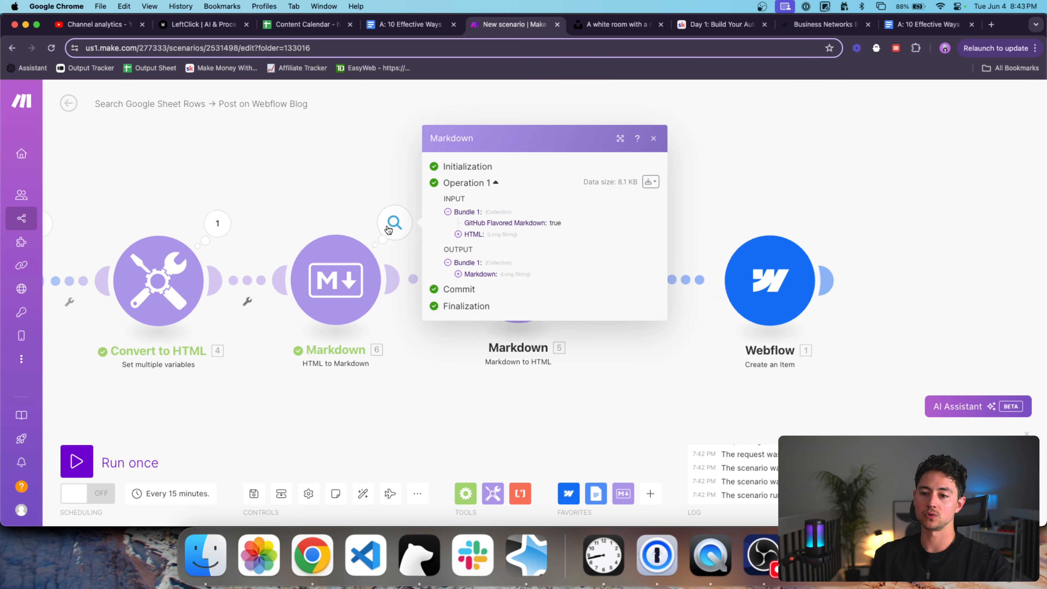
click(493, 276)
scroll(515, 302, down, 5)
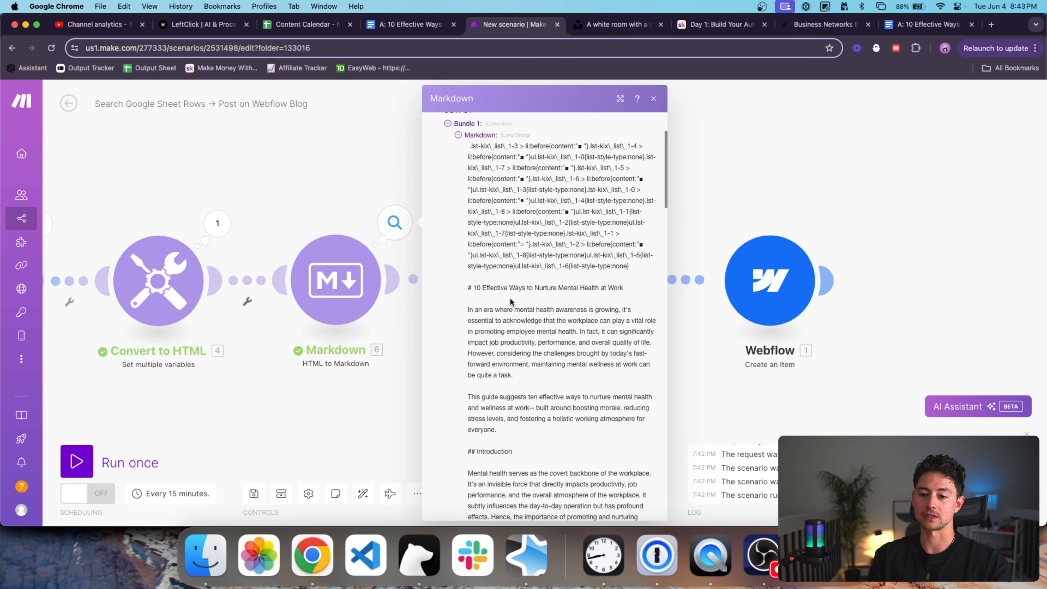
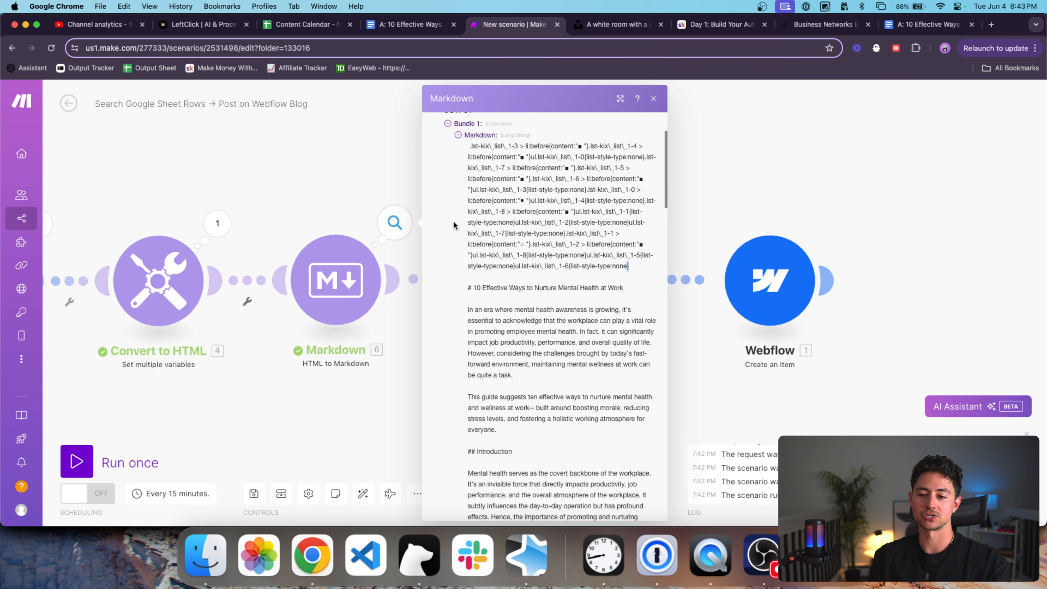
Set the Markdown-to-HTML input to split(6. Markdown; newline newline #) to cut at the heading.
drag(627, 265, 482, 287)
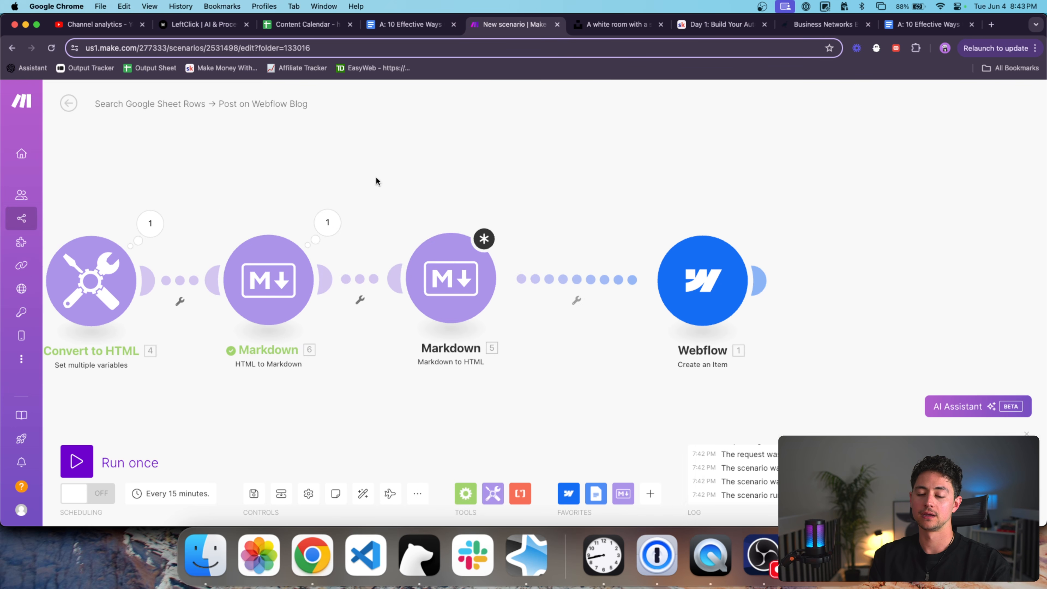
click(452, 268)
click(603, 259)
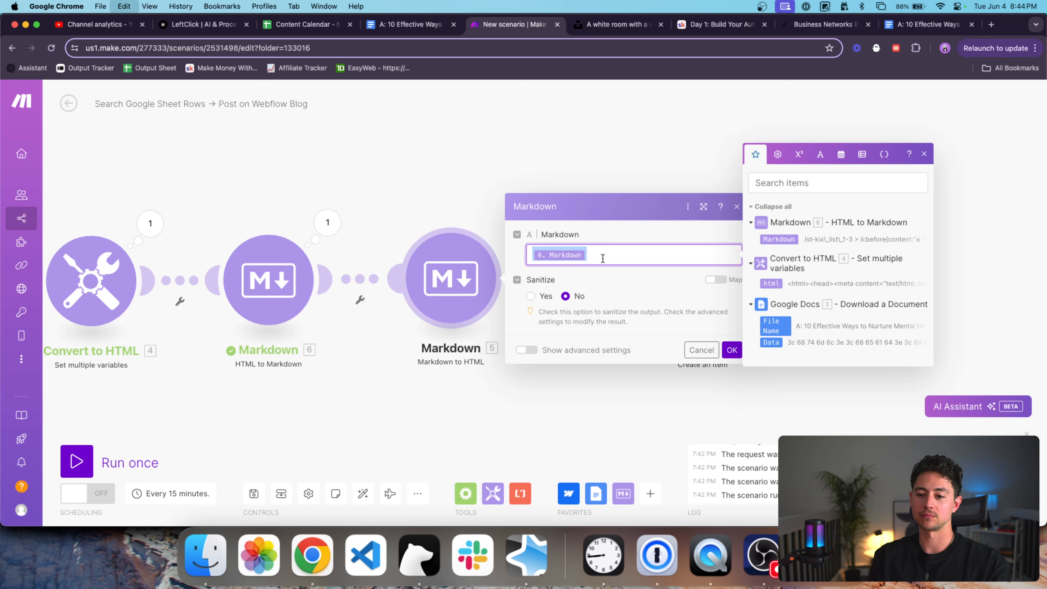
text(split()
key(Right)
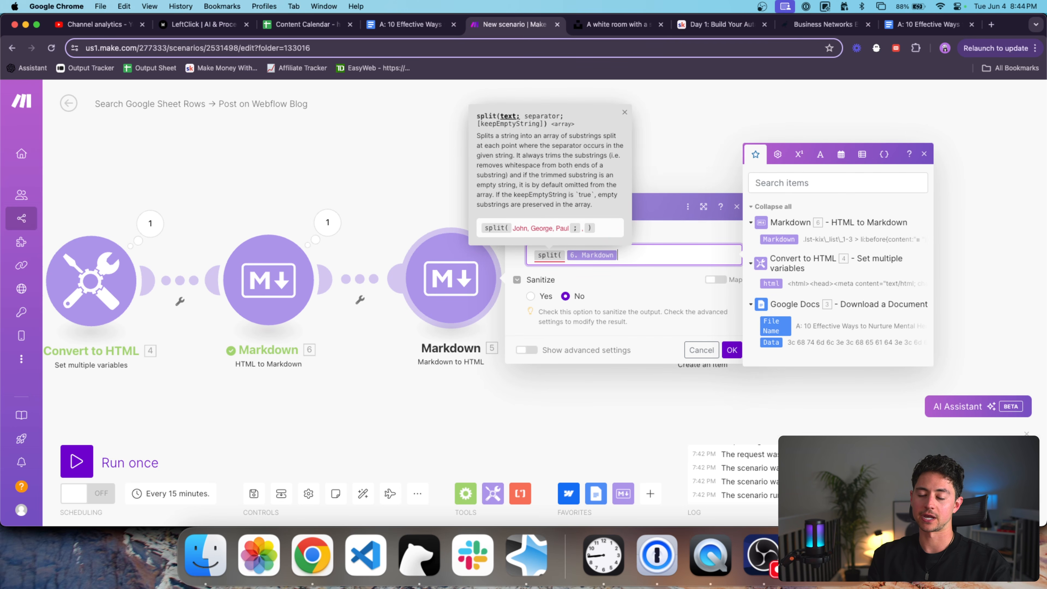
text(;)
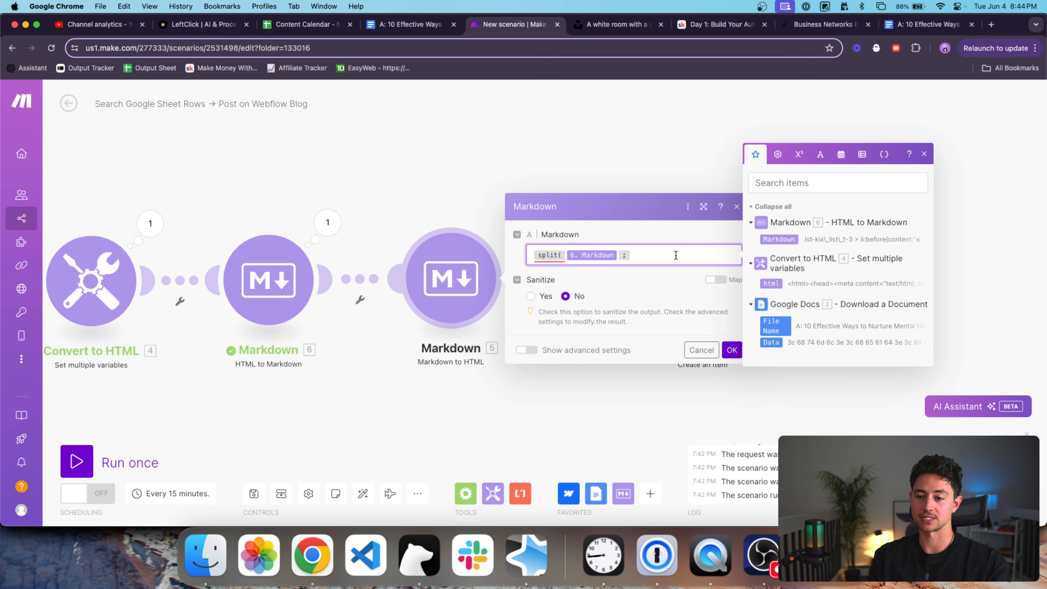
text())
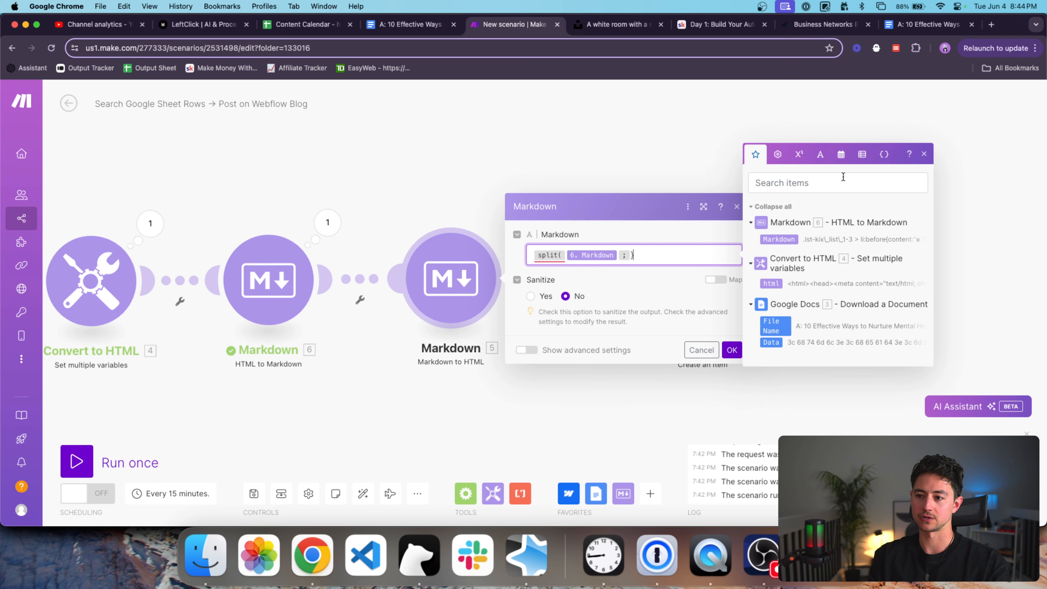
click(821, 157)
click(892, 327)
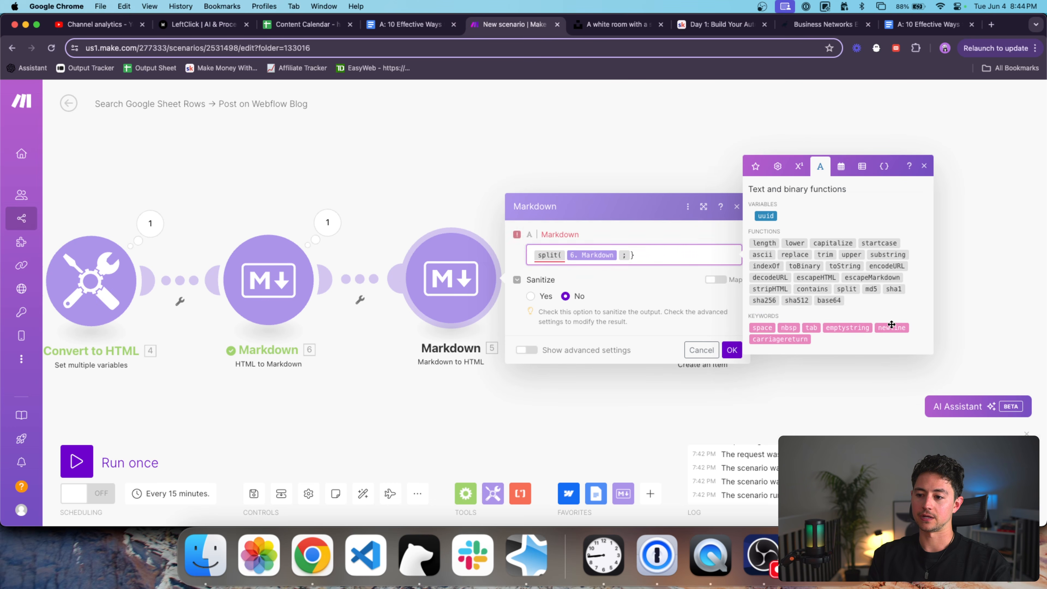
click(892, 327)
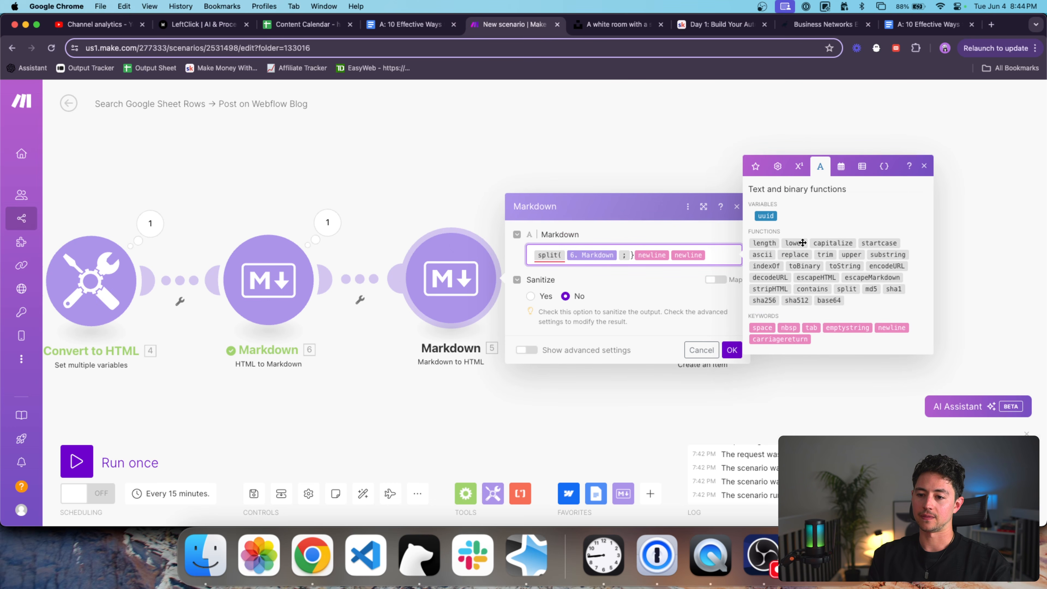
text(# )
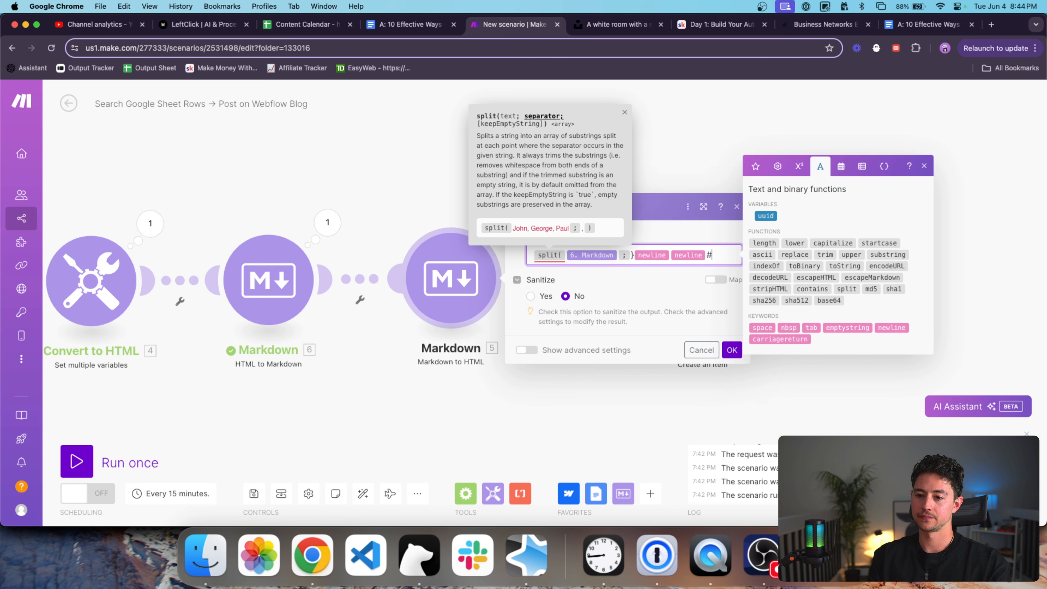
text())
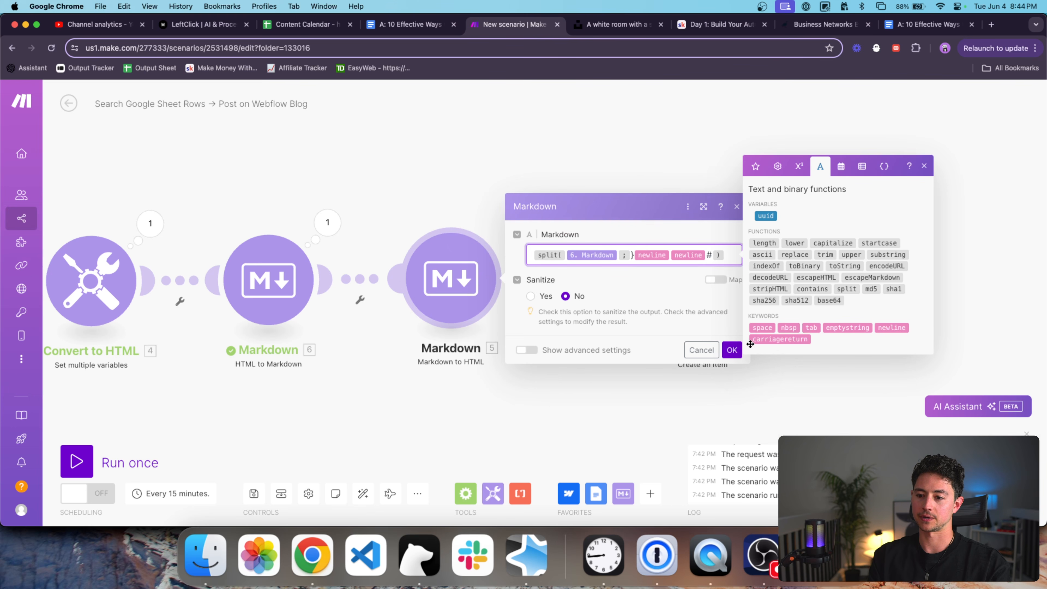
click(734, 349)
Unlink the Markdown step from Webflow, run once, and inspect the resulting HTML output.
right_click(648, 281)
click(667, 312)
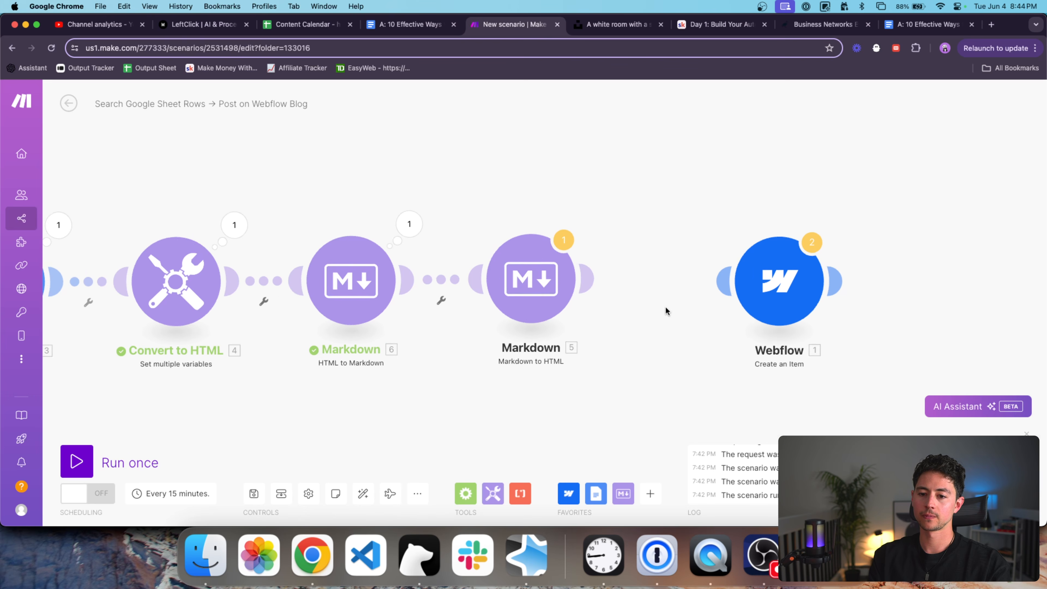
scroll(659, 308, down, 2)
click(189, 454)
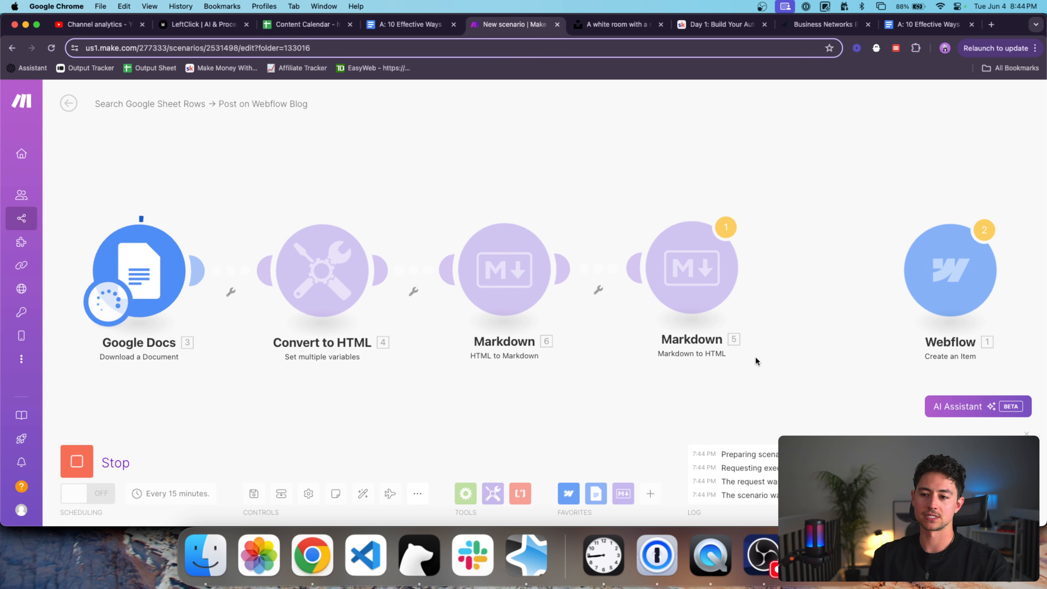
click(559, 222)
click(668, 266)
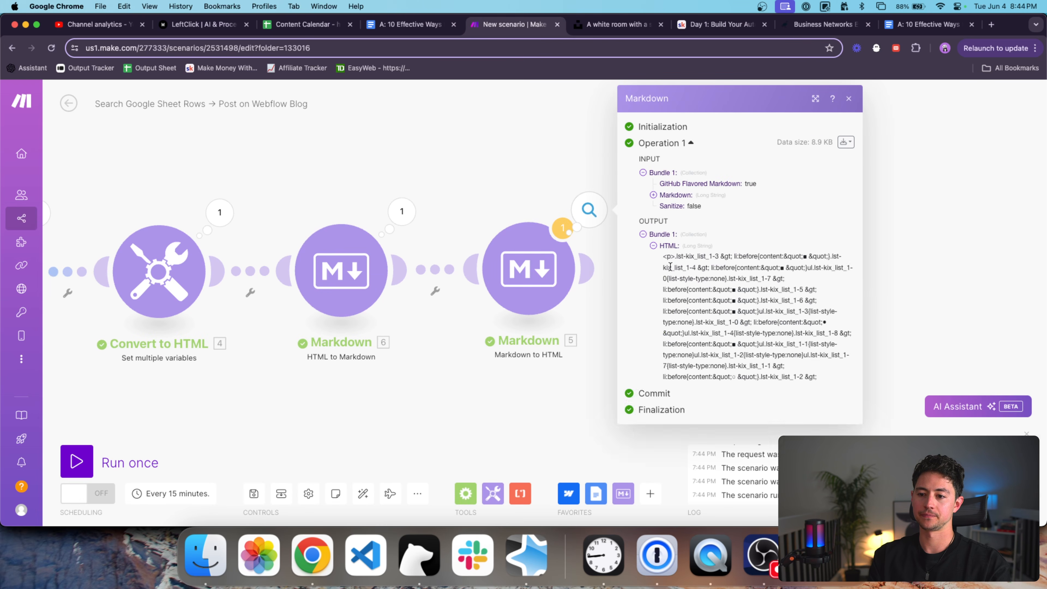
scroll(690, 266, down, 5)
scroll(690, 265, down, 4)
scroll(688, 264, up, 8)
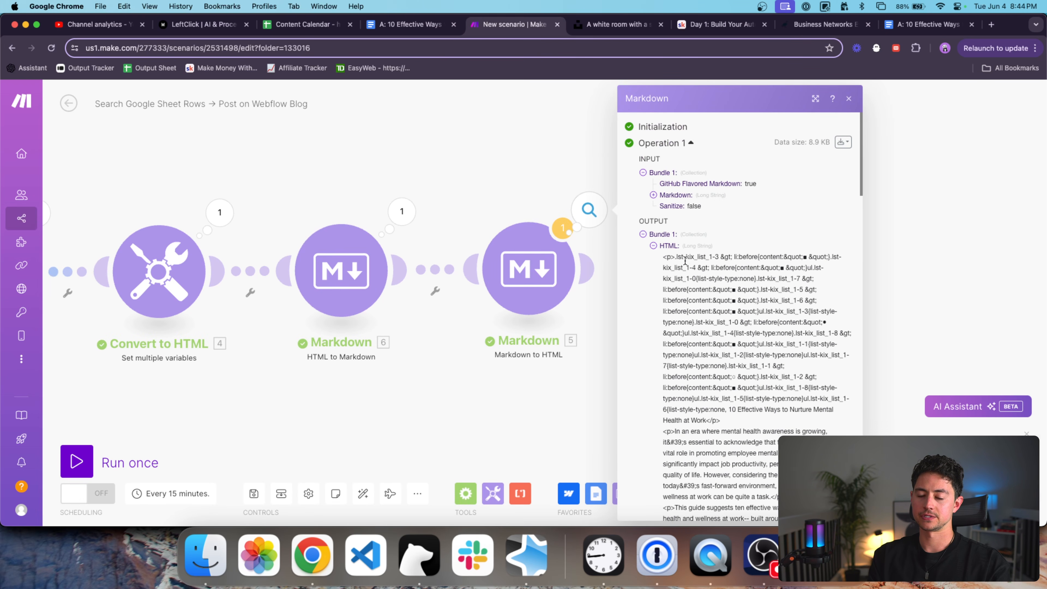
click(670, 248)
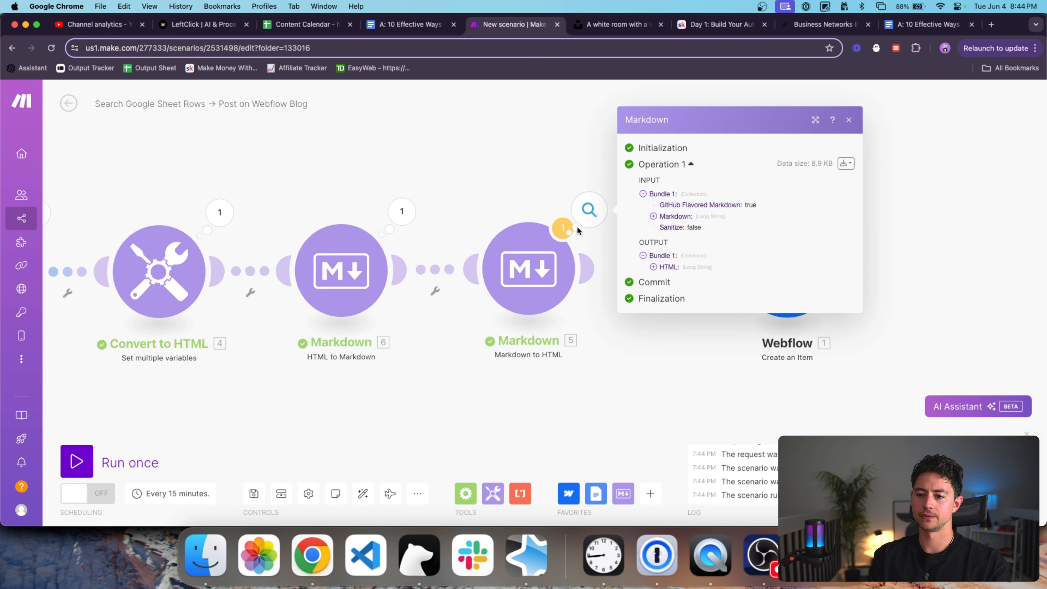
click(518, 205)
Rearrange the modules, shifting the three leftmost steps left to open space.
click(503, 246)
click(487, 209)
scroll(488, 208, down, 4)
drag(501, 236, 554, 236)
drag(453, 291, 118, 201)
drag(406, 244, 322, 243)
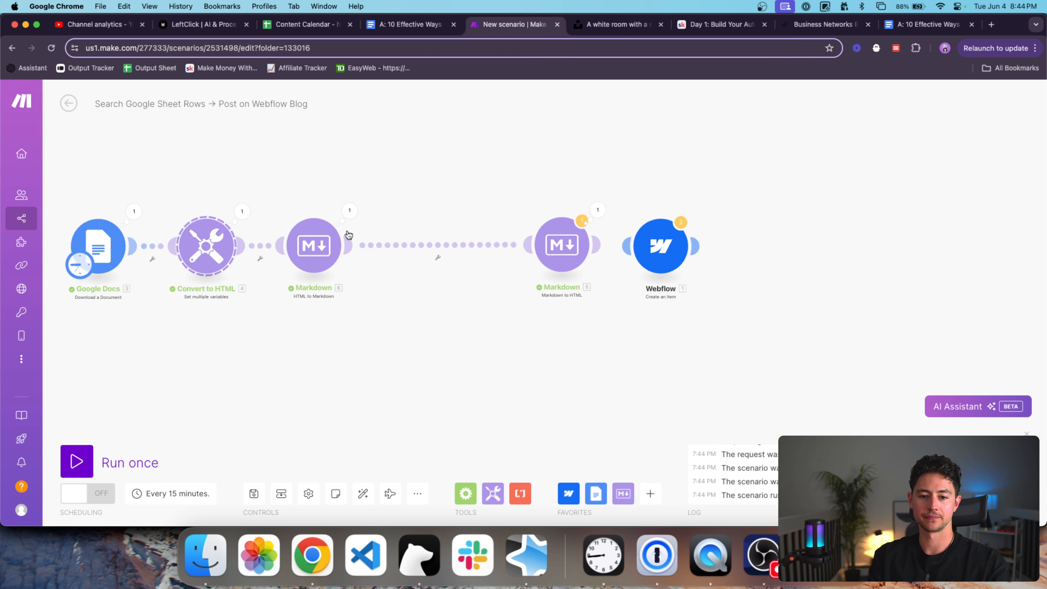
Paste a copy of Convert to HTML between the Markdown steps and rename it Strip CSS.
key(super+v)
drag(524, 279, 502, 275)
right_click(503, 274)
click(528, 211)
right_click(504, 266)
click(543, 321)
key(super+a)
text(S)
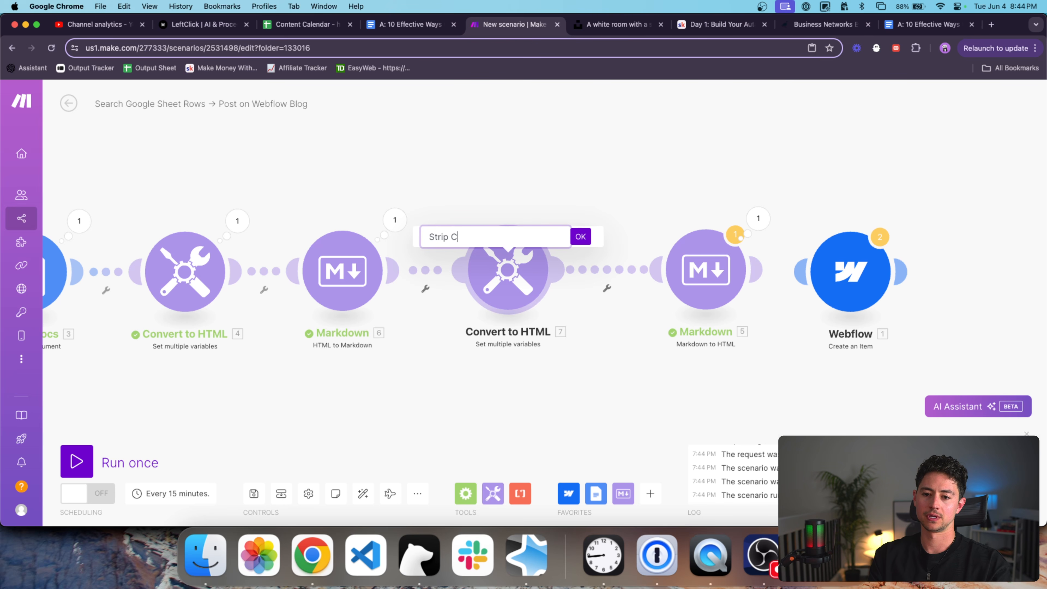
key(Return)
Replace the Strip CSS variable's old toString formula with the HTML-to-Markdown output value.
click(522, 283)
click(729, 281)
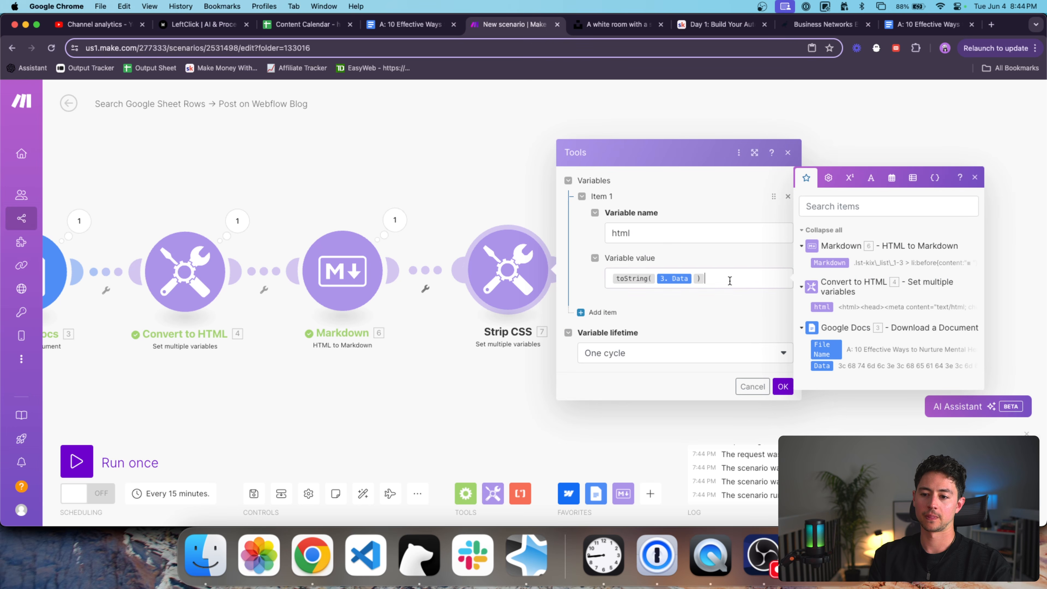
key(super+a)
key(BackSpace)
click(829, 263)
key(Left)
text(spit()
Make the Strip CSS value split(6. Markdown; newline newline #) and save it.
key(super+a)
key(Right)
key(super+a)
text(split()
click(830, 264)
text(; ))
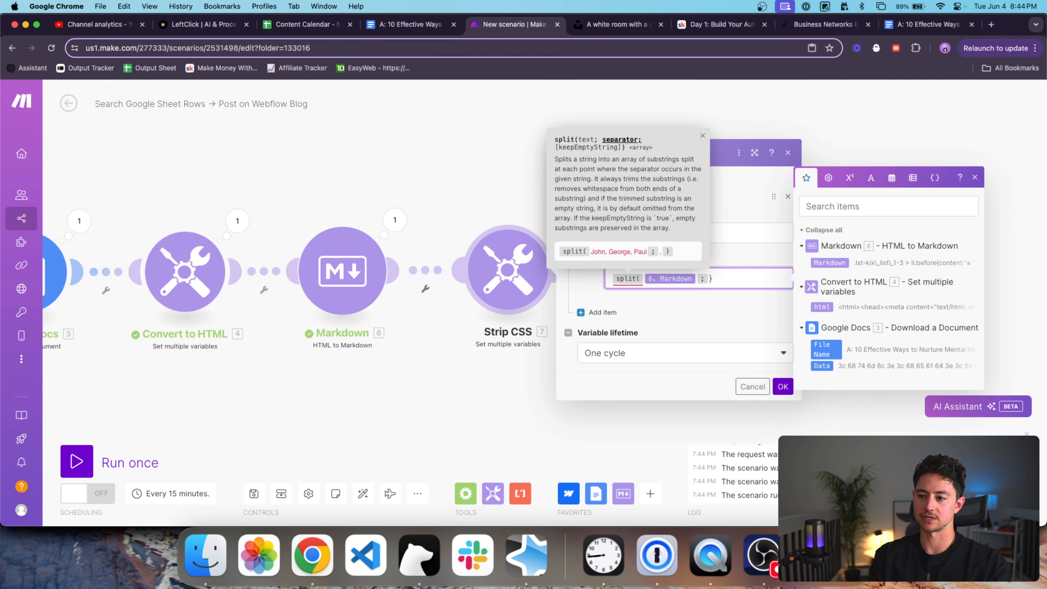
click(870, 192)
click(938, 352)
click(937, 352)
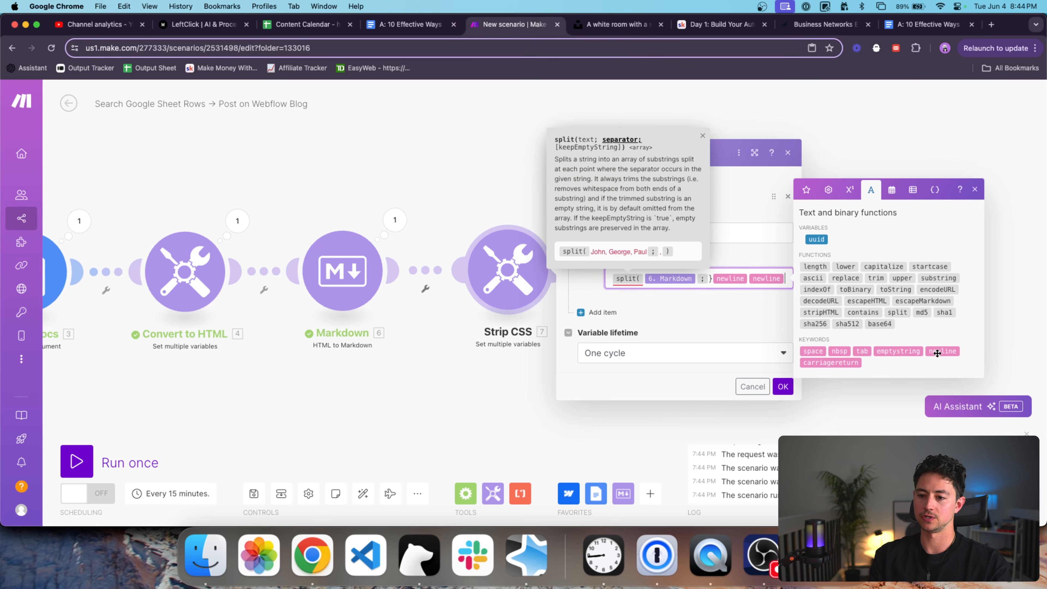
text(#))
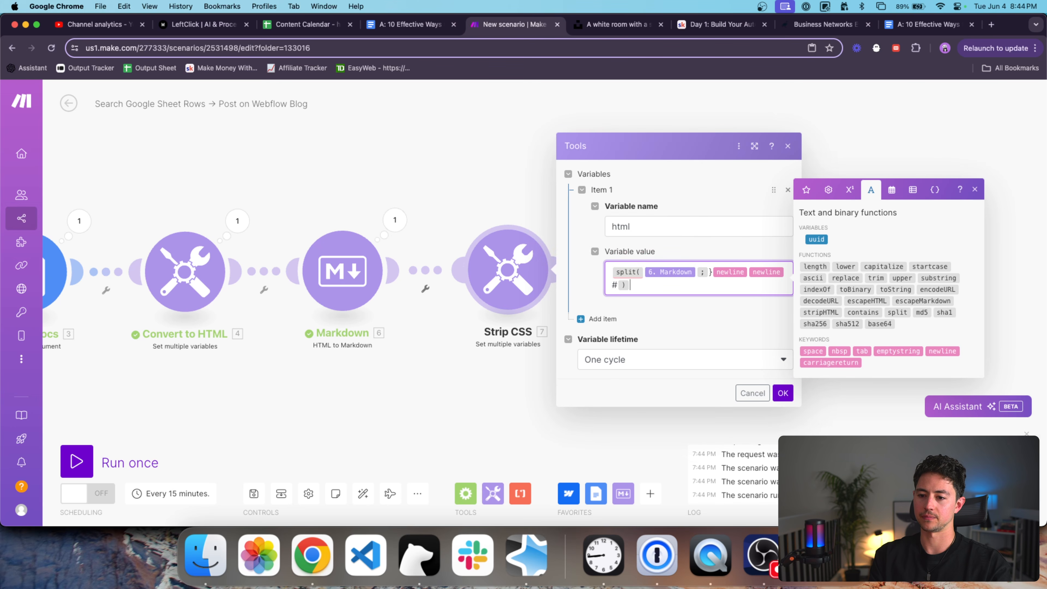
click(783, 393)
Unlink Strip CSS from the Markdown step and run the scenario once.
click(626, 274)
click(646, 294)
scroll(668, 280, down, 1)
scroll(669, 280, down, 1)
click(138, 451)
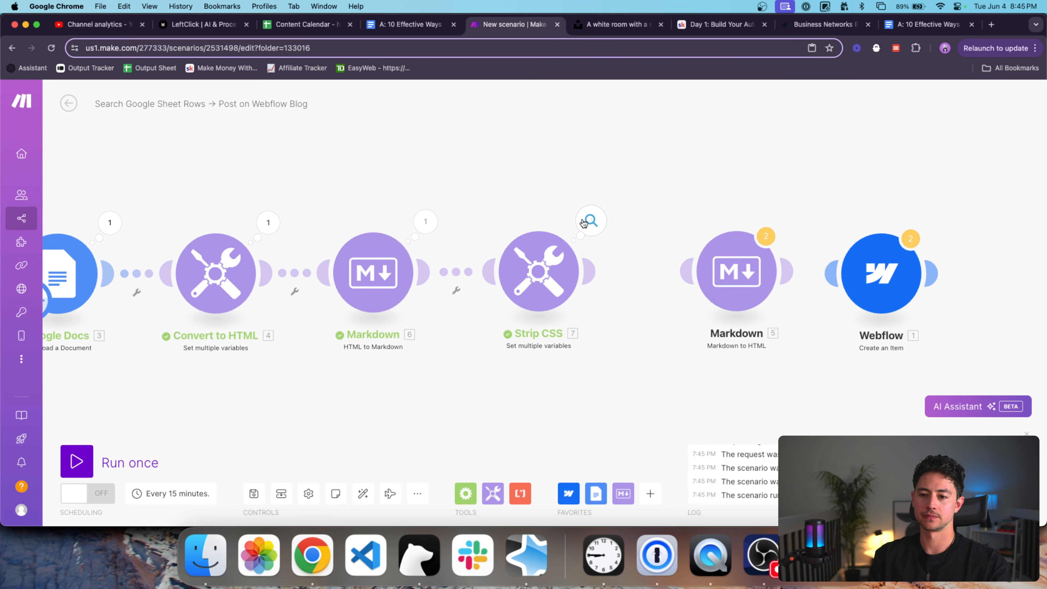
Inspect Strip CSS output: html item 1 holds the CSS, item 2 the article text.
click(584, 223)
click(676, 273)
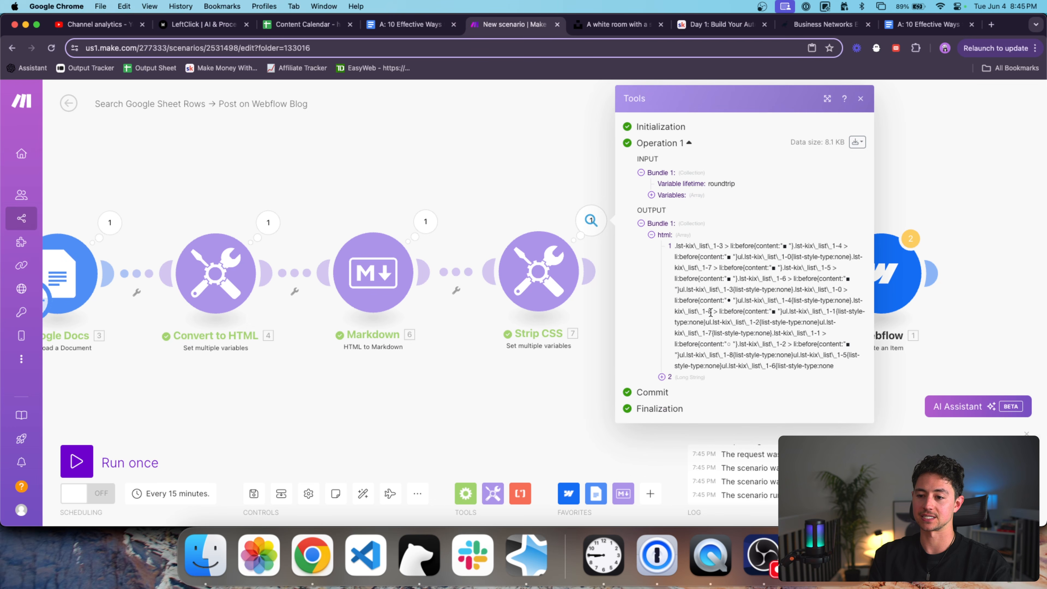
triple_click(709, 294)
click(662, 377)
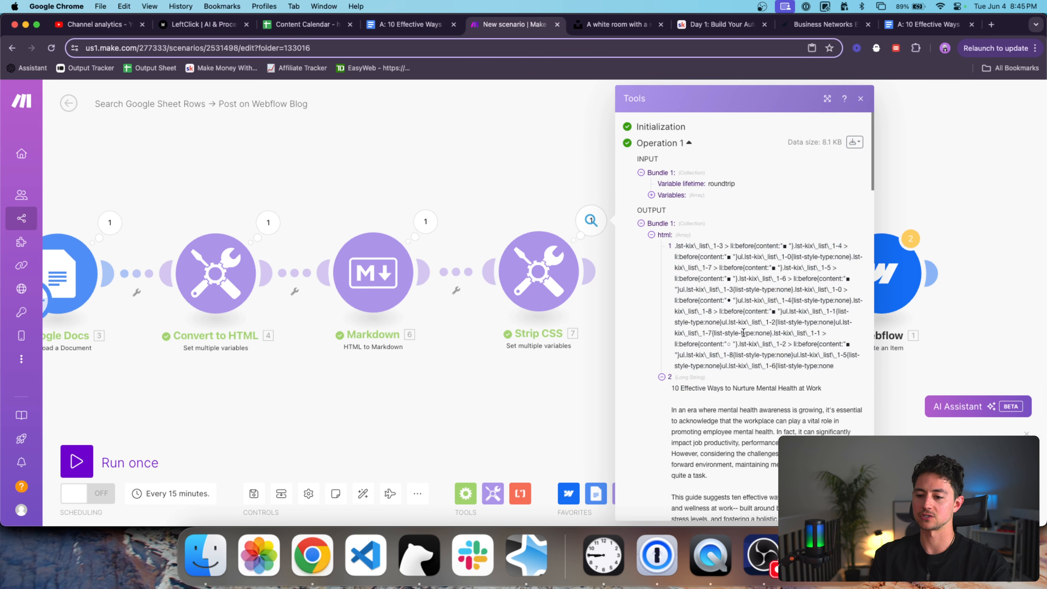
scroll(744, 332, down, 3)
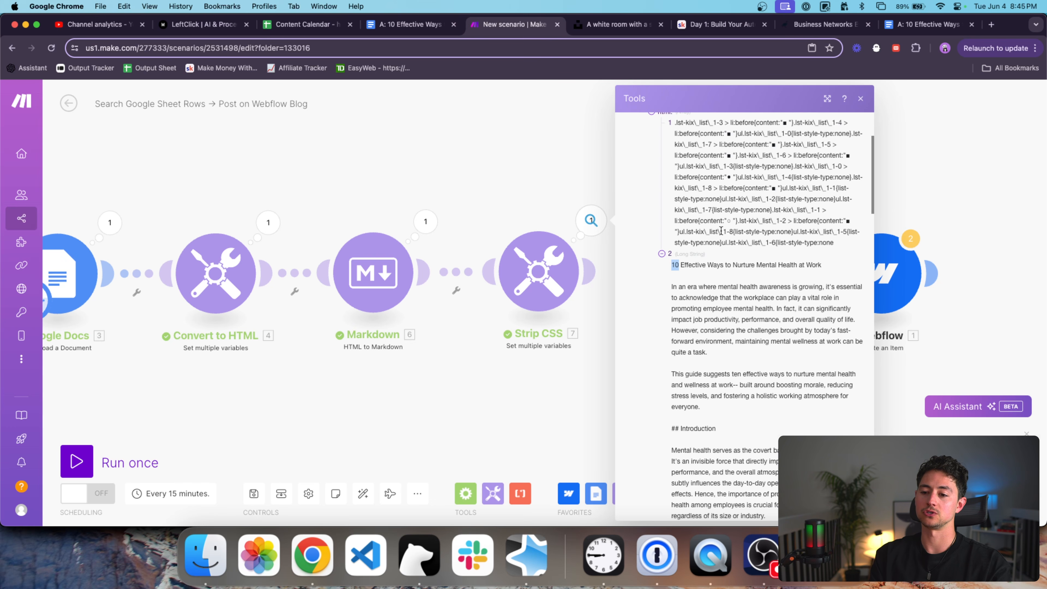
click(538, 271)
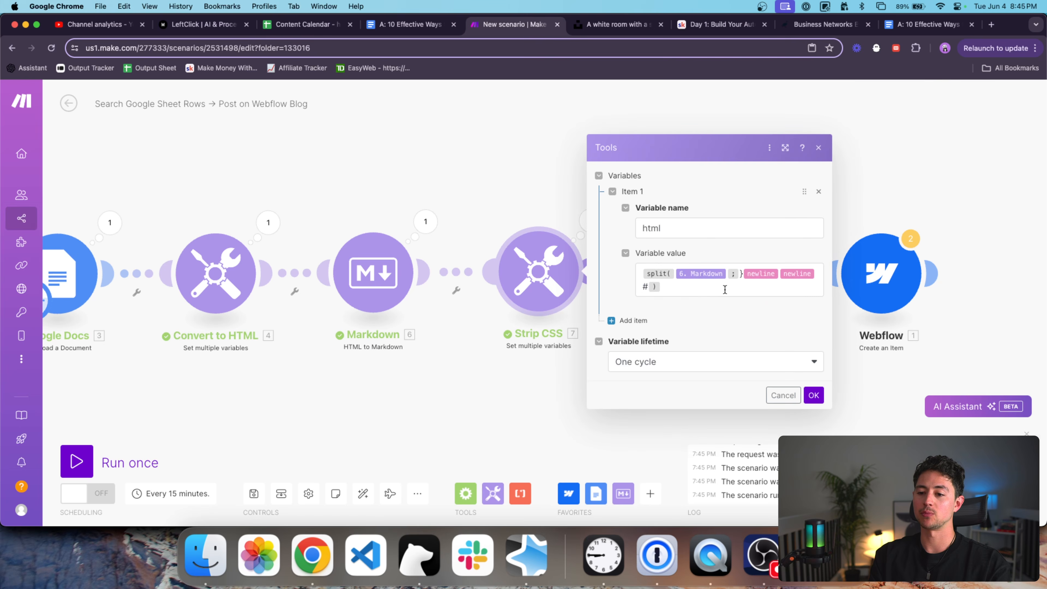
Change the Strip CSS formula to '#' plus get(split(...);2), keeping only the article.
click(725, 290)
key(super+a)
key(Left)
text(#)
key(BackSpace)
key(BackSpace)
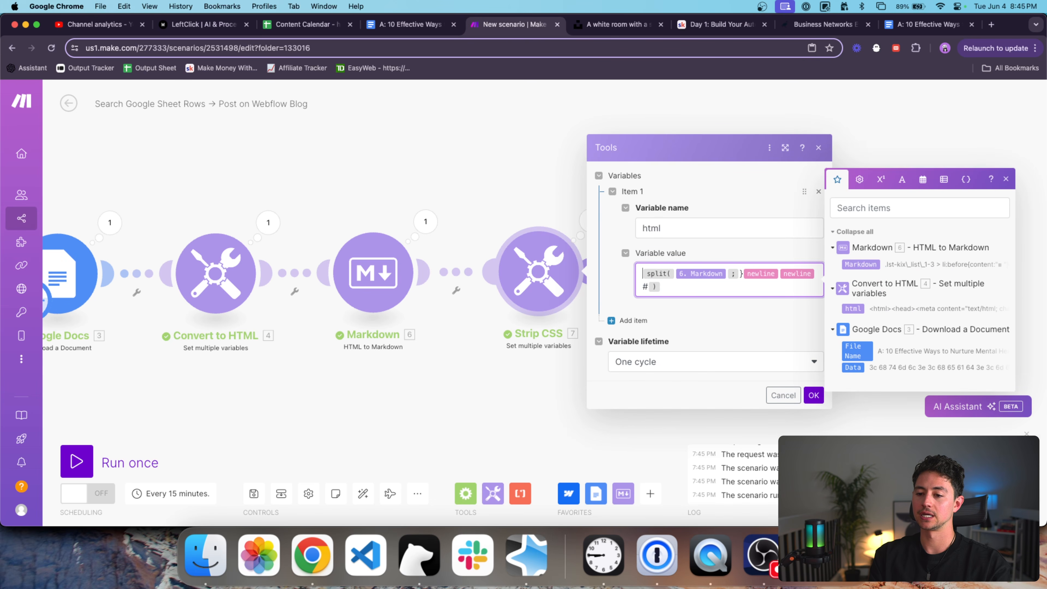
text(get()
key(super+a)
key(Right)
text(;2))
key(super+a)
key(Left)
text(#)
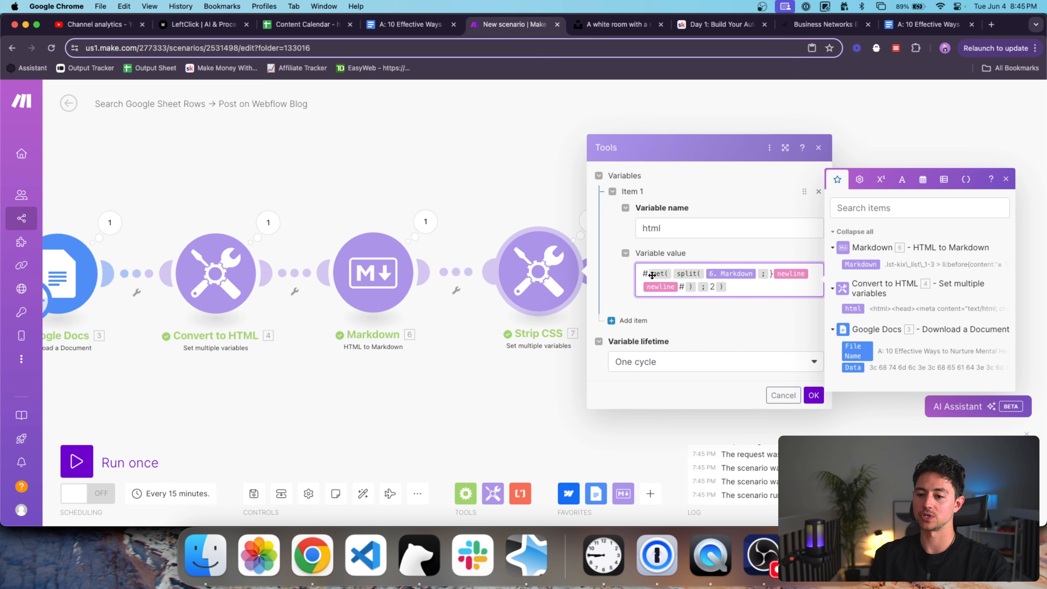
click(813, 395)
Run once and check the Strip CSS output now starts at the article title.
click(110, 461)
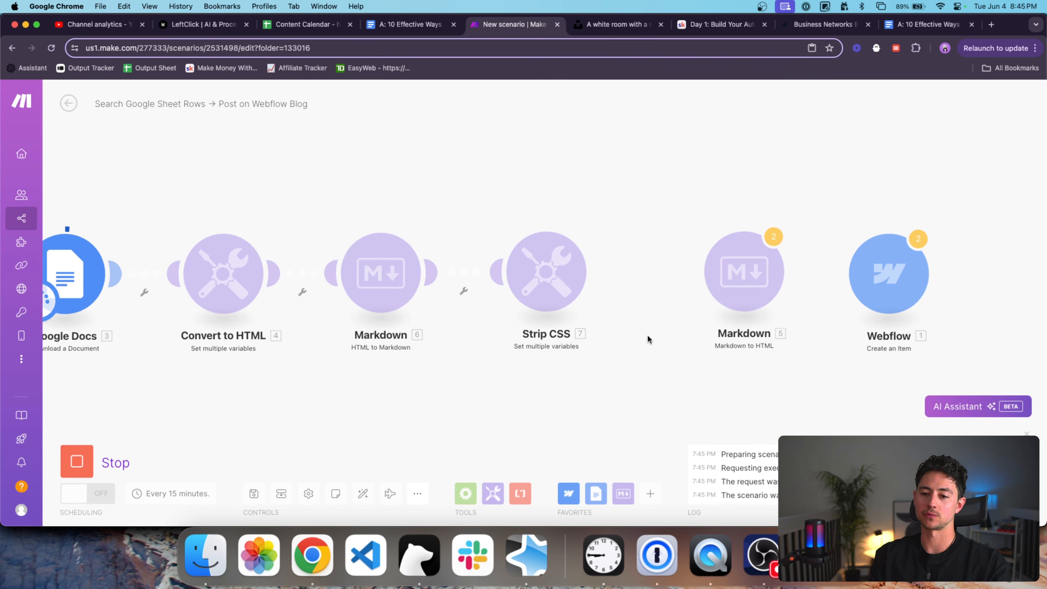
click(585, 221)
click(659, 272)
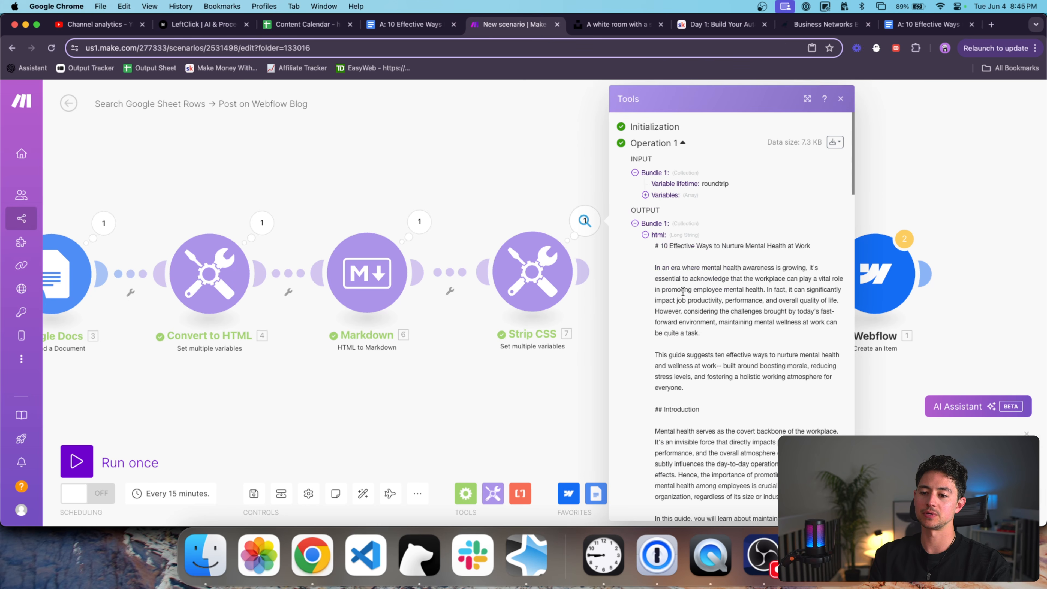
triple_click(679, 248)
scroll(678, 248, down, 5)
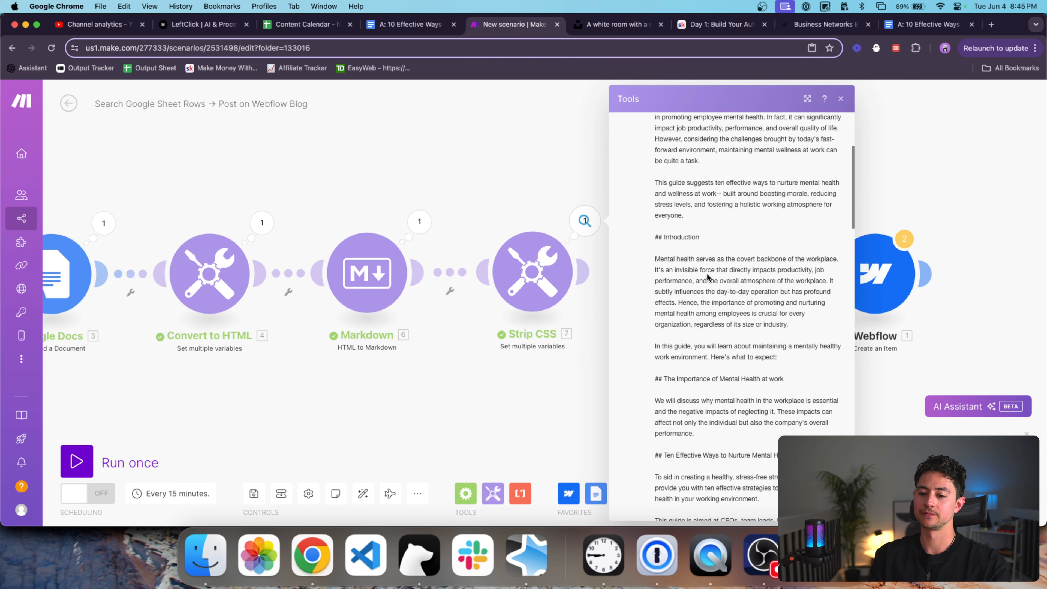
click(541, 358)
Replace the Markdown-to-HTML input's old split formula with the 7. html value.
click(730, 273)
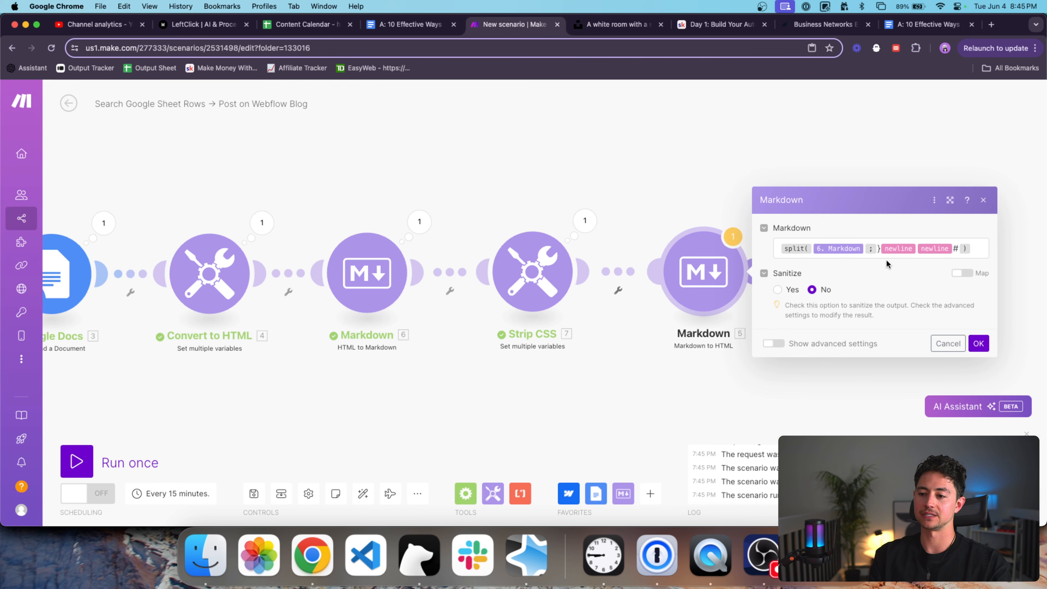
click(966, 242)
key(super+a)
key(BackSpace)
click(619, 251)
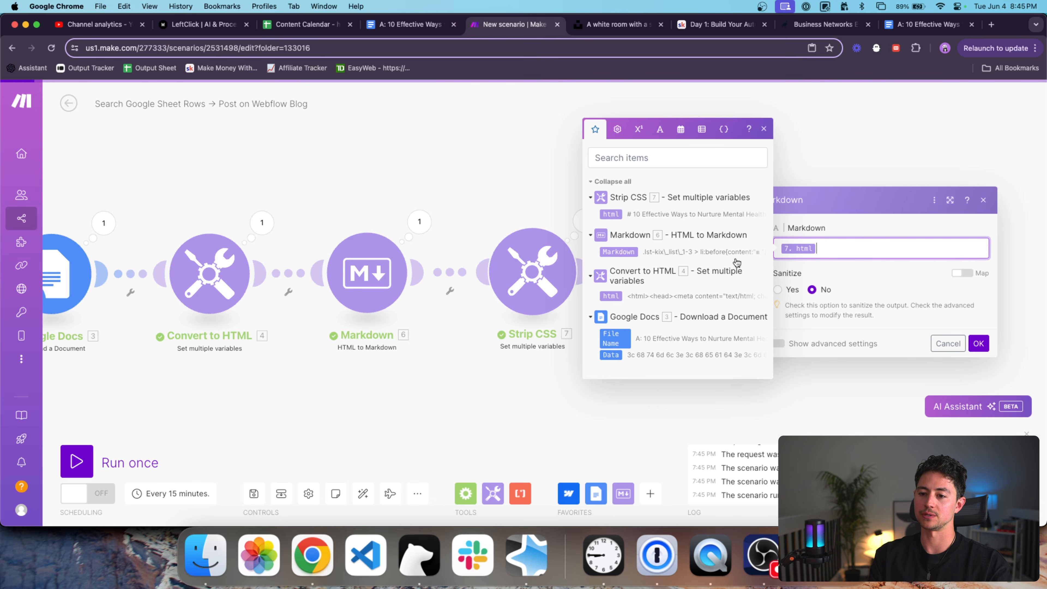
click(979, 343)
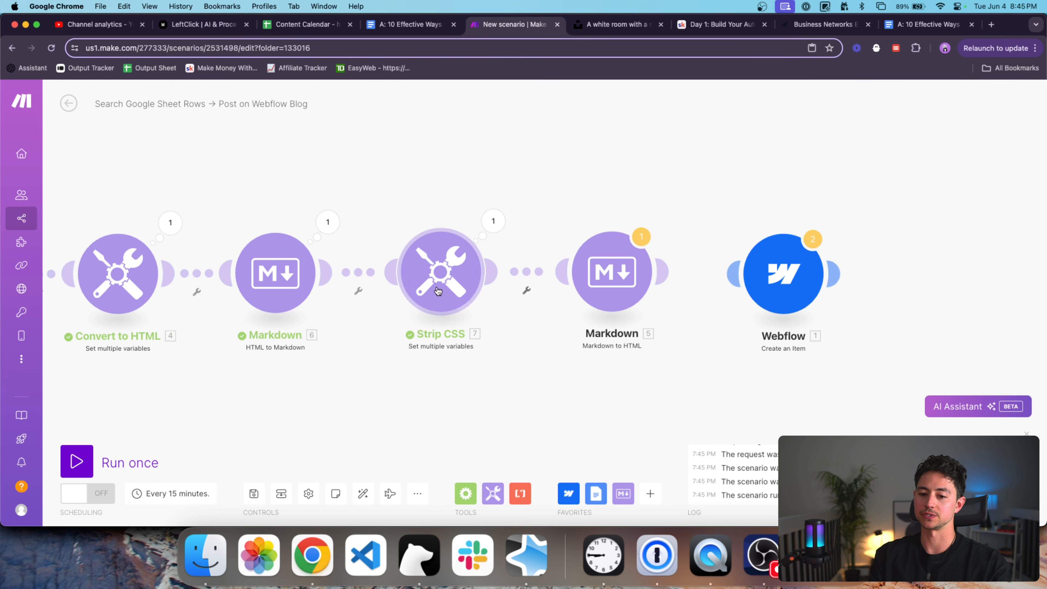
Rename the Strip CSS variable to strippedMarkdown and map {{7.strippedMarkdown}} into the Markdown module.
click(422, 270)
click(624, 228)
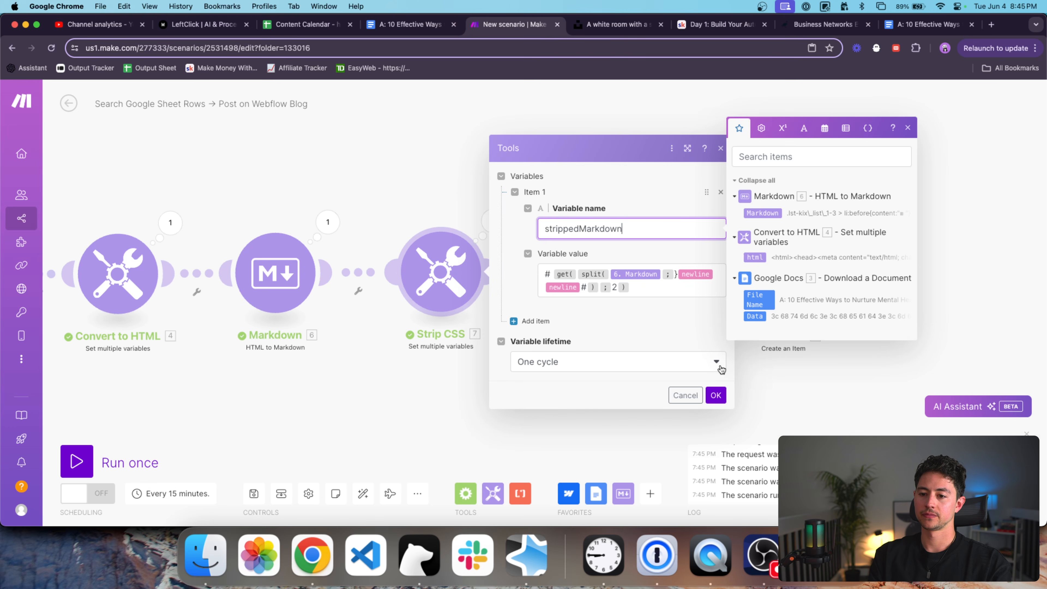
click(716, 395)
click(612, 273)
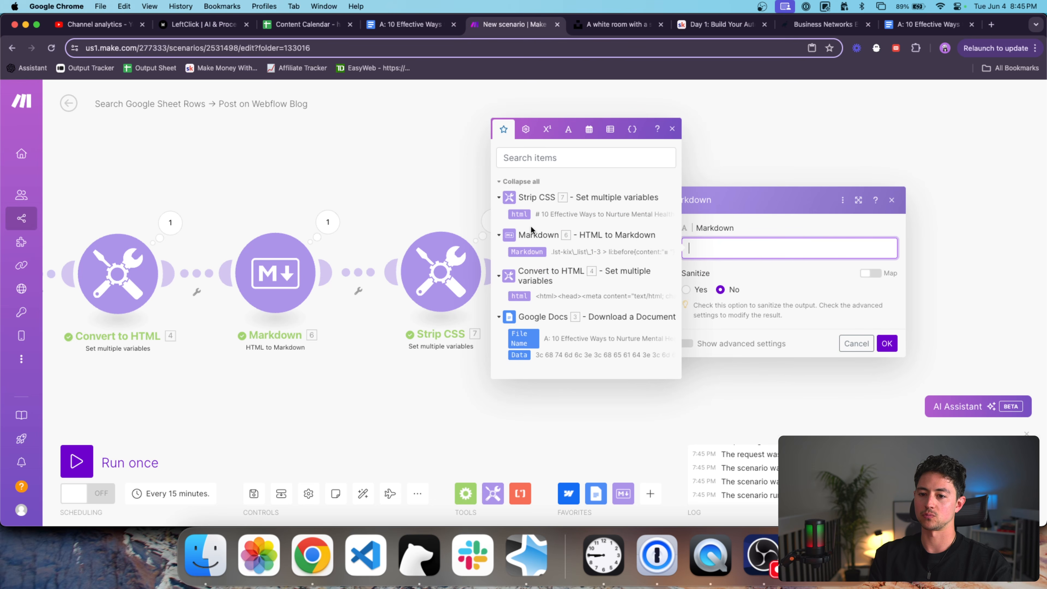
text({{7.)
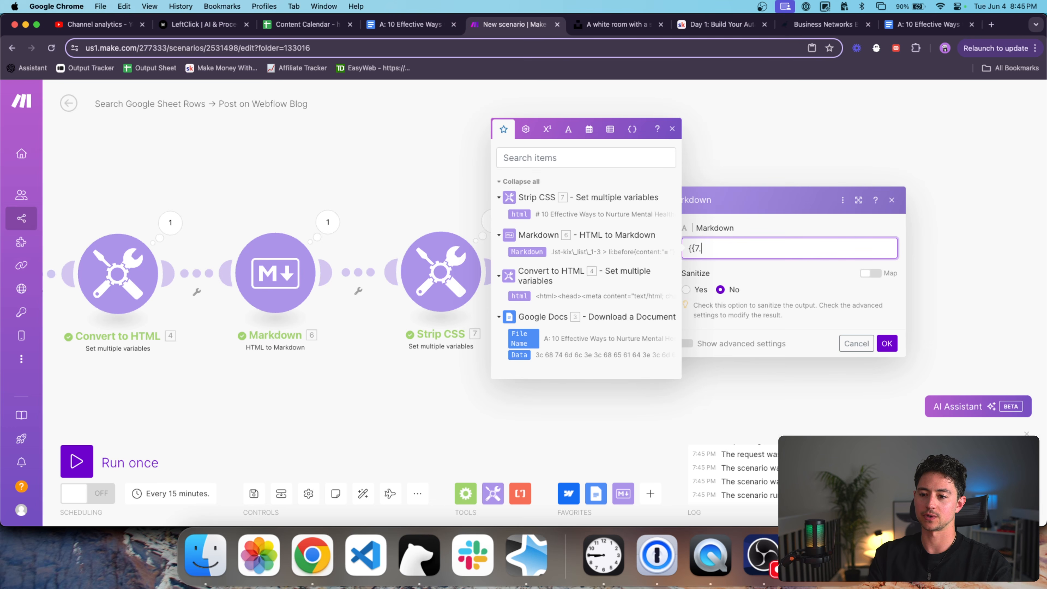
text(strippedMarkdown}})
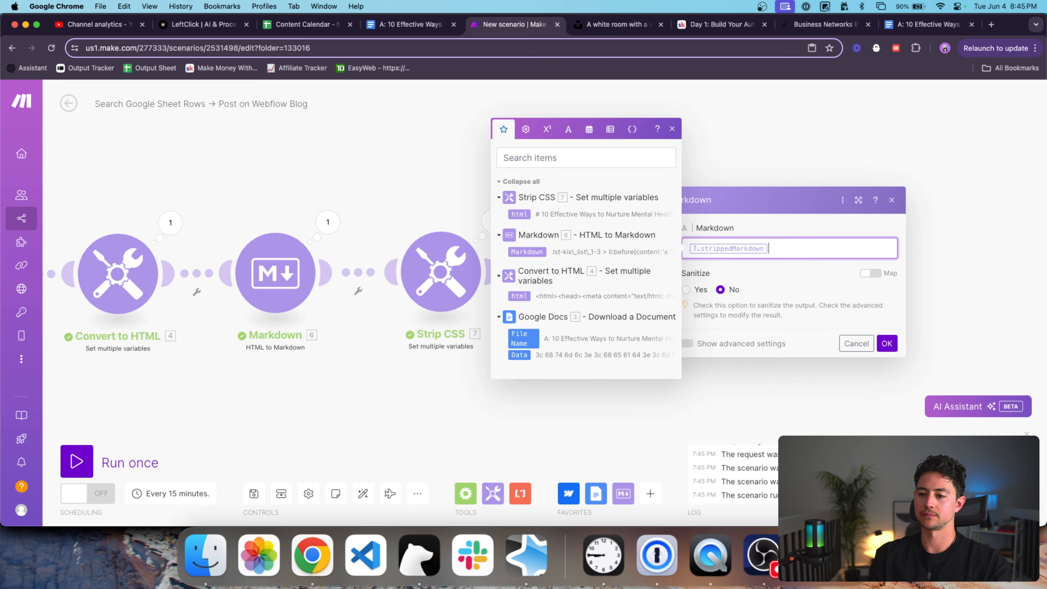
click(887, 344)
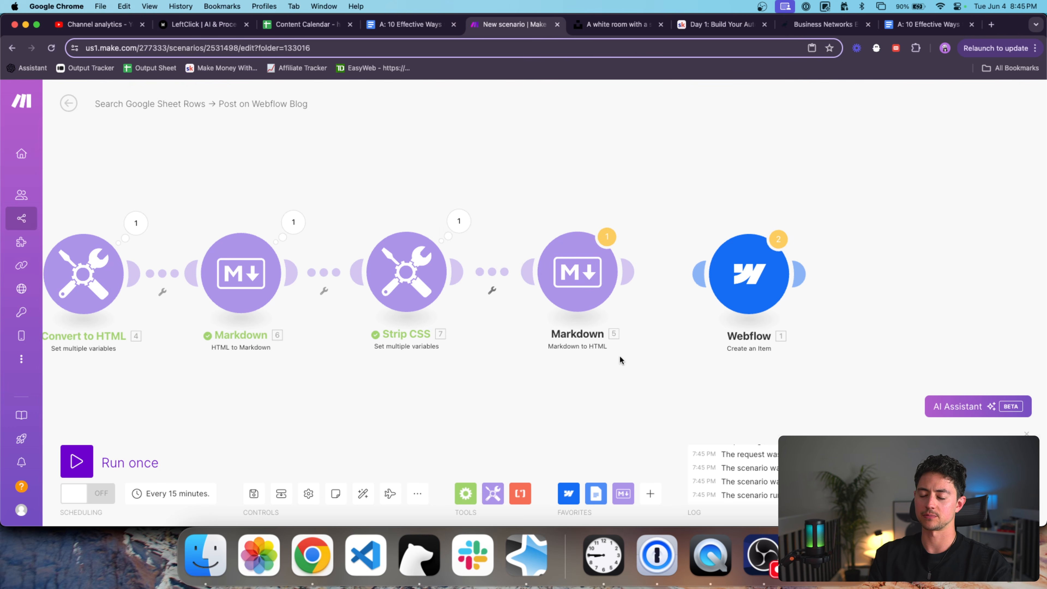
Run once and check the final HTML output begins with the h1 title.
click(112, 456)
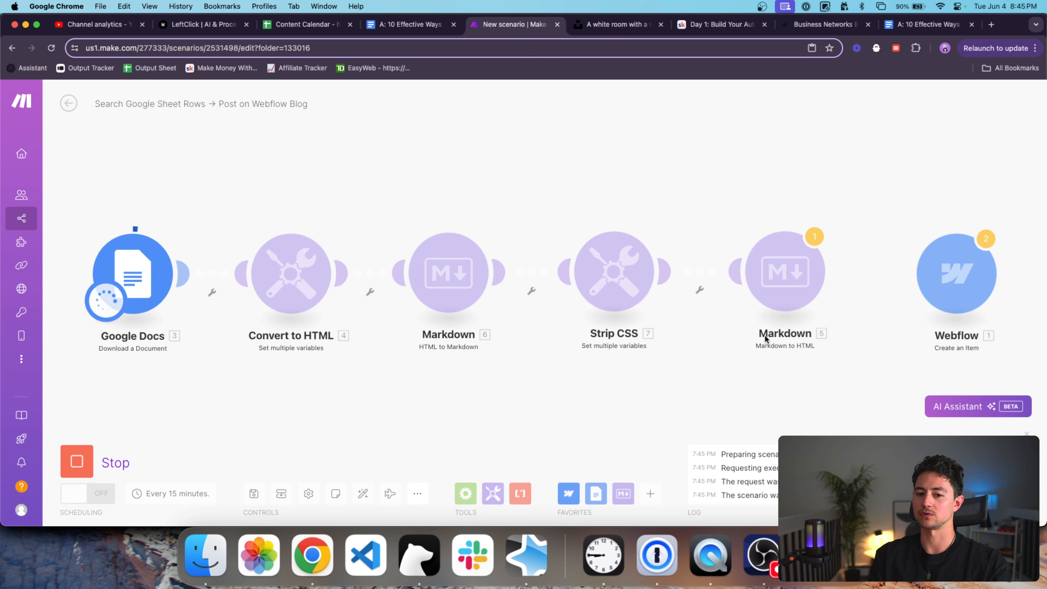
click(713, 222)
click(780, 275)
scroll(824, 279, down, 3)
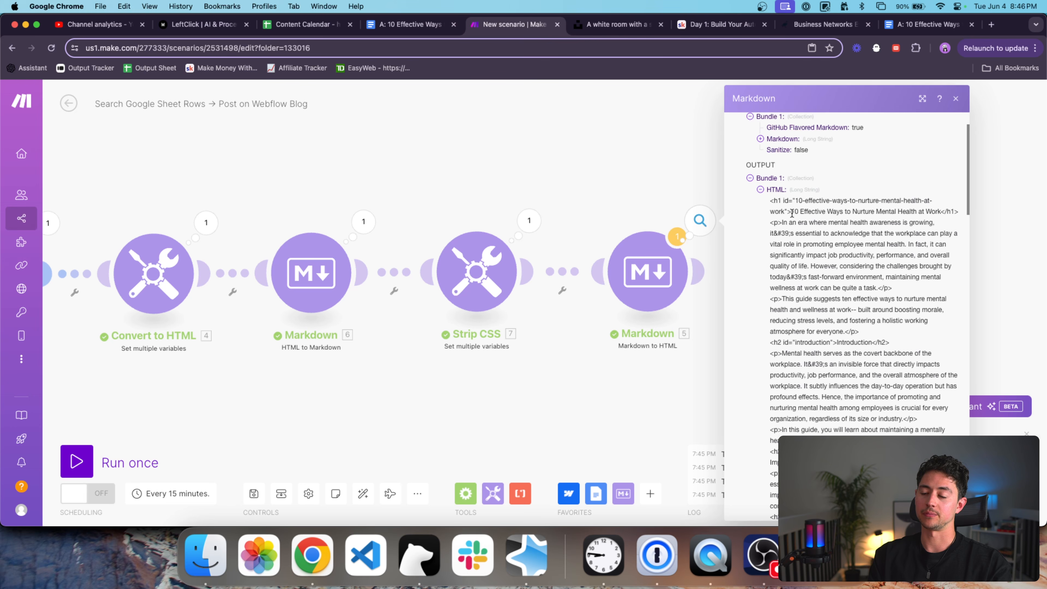
triple_click(777, 201)
scroll(834, 245, down, 6)
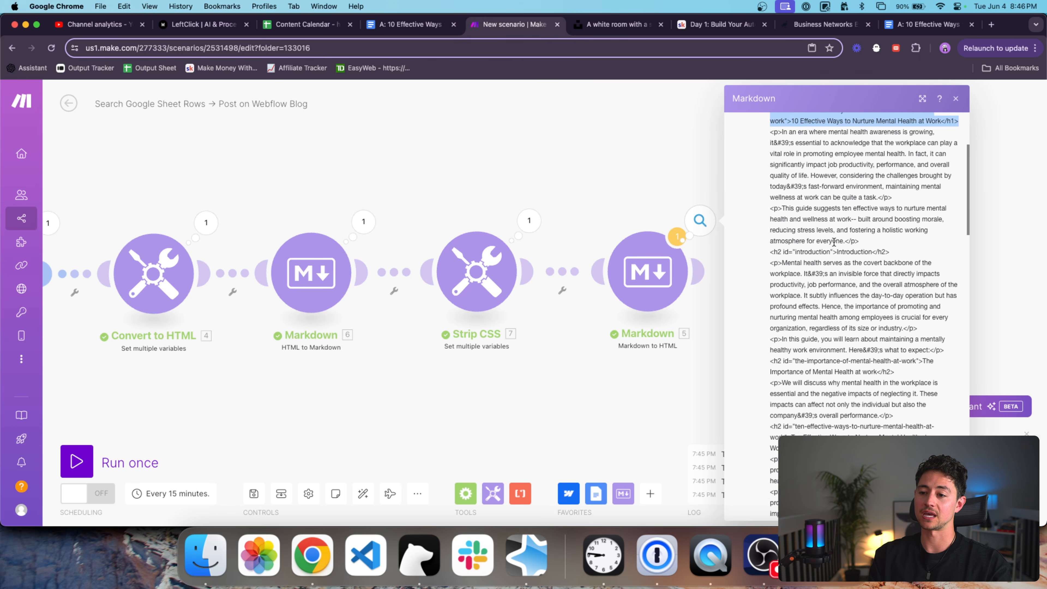
scroll(834, 245, down, 15)
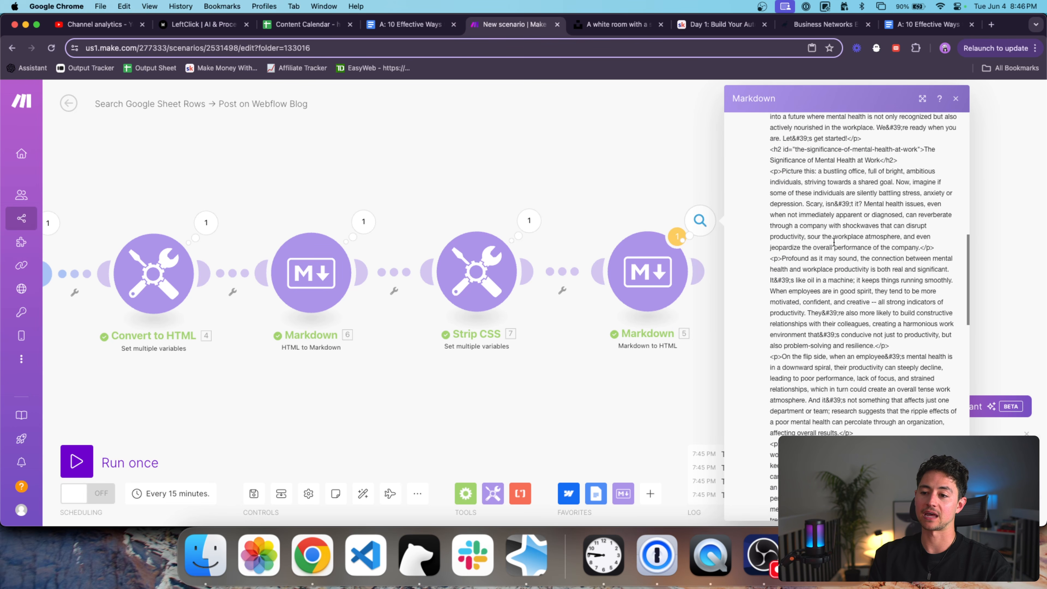
scroll(834, 242, down, 4)
drag(358, 256, 520, 255)
Compare against the Google Docs and Convert to HTML outputs with their inline style attributes.
click(211, 222)
click(368, 224)
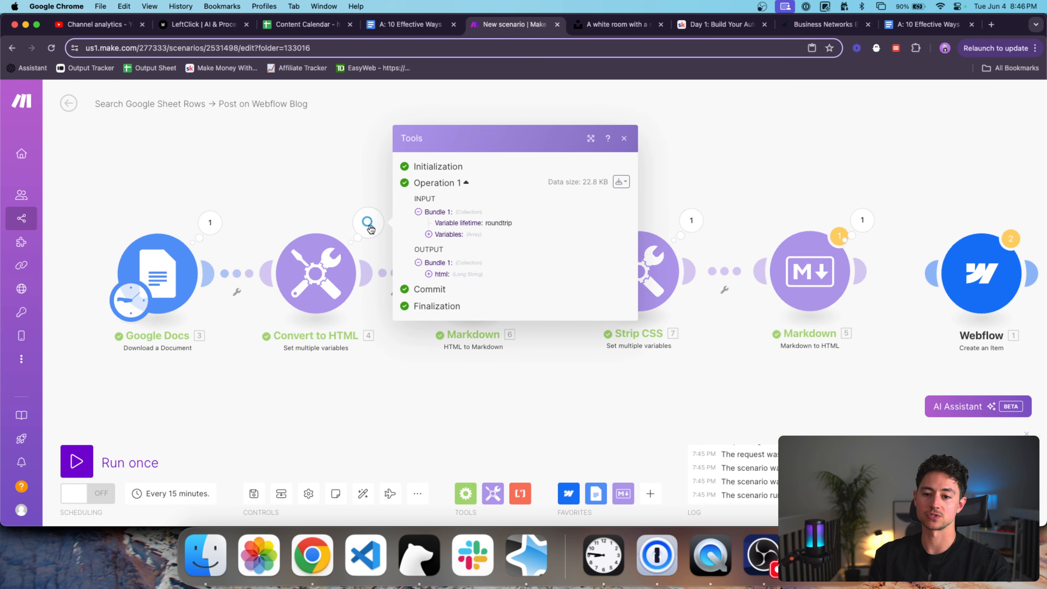
click(458, 275)
scroll(515, 264, down, 10)
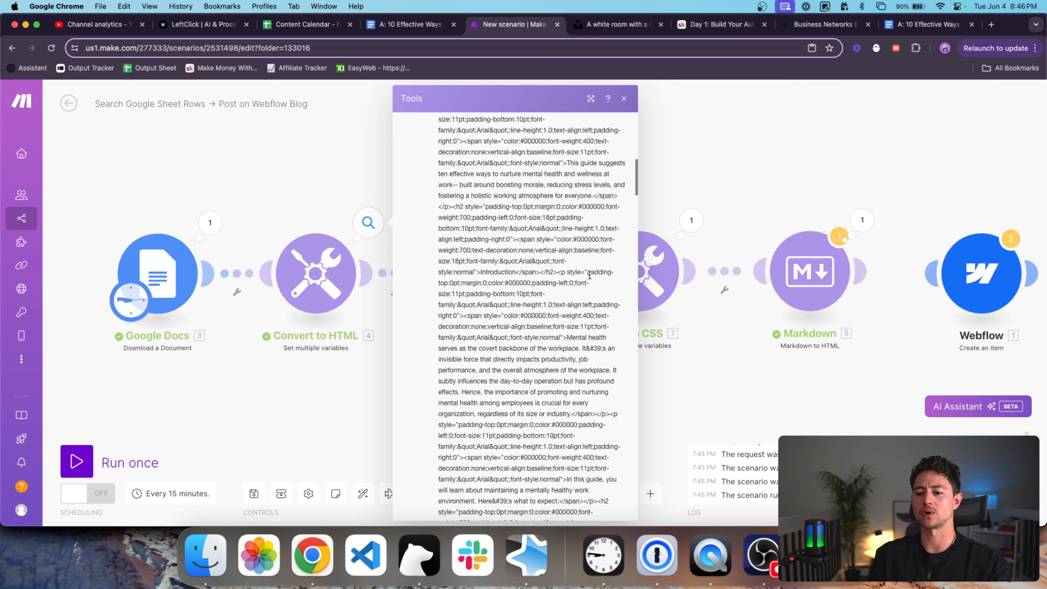
drag(589, 276, 470, 314)
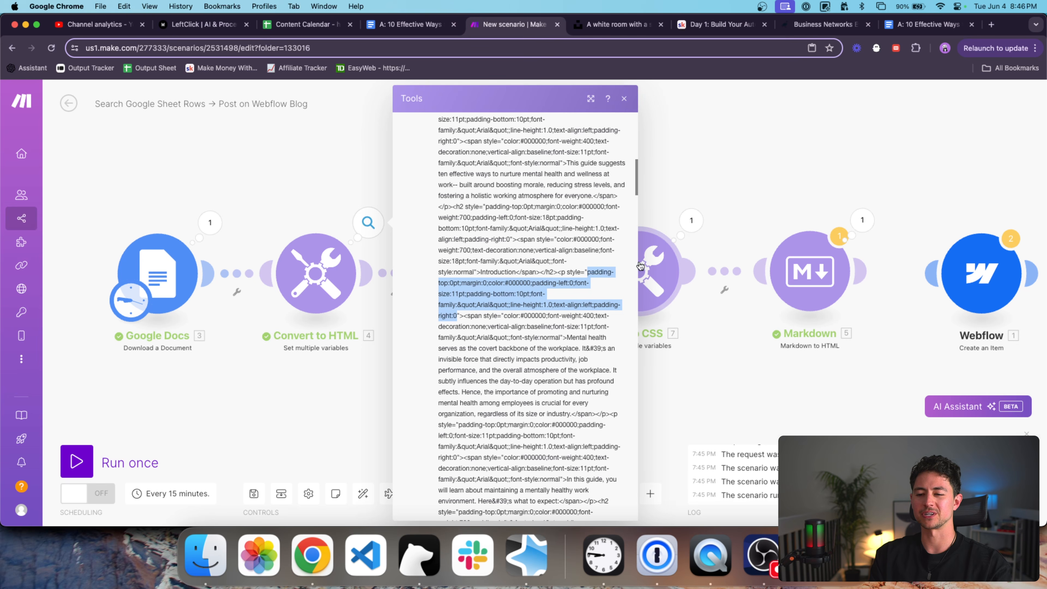
click(739, 154)
Review the last Markdown output's ten-effective-ways h2 heading and its id attribute.
drag(753, 154, 499, 157)
drag(632, 163, 536, 164)
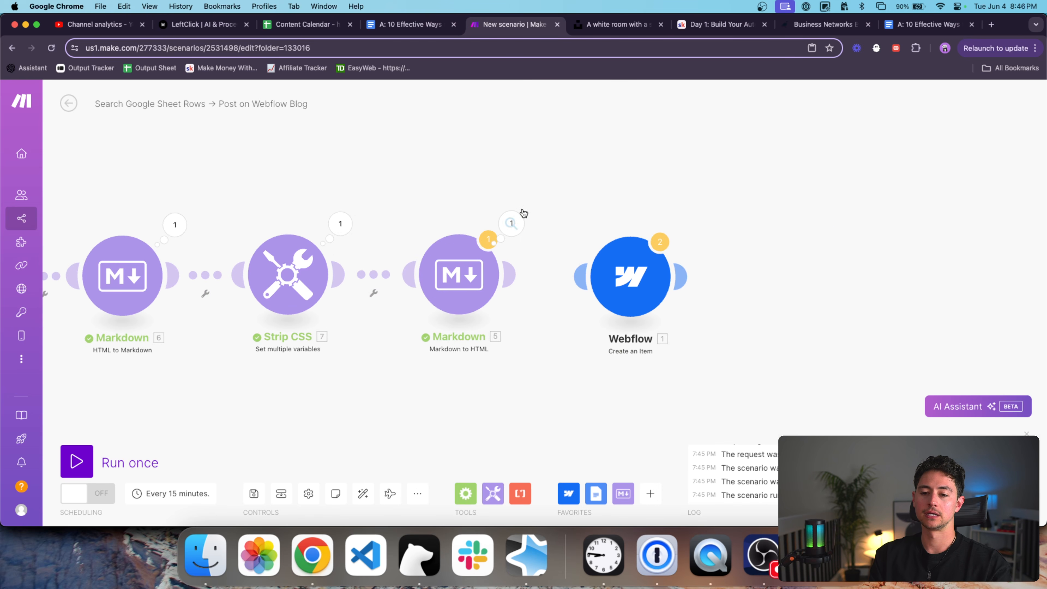
click(511, 223)
click(610, 280)
scroll(677, 303, down, 5)
scroll(677, 302, down, 3)
drag(581, 311, 629, 332)
click(597, 308)
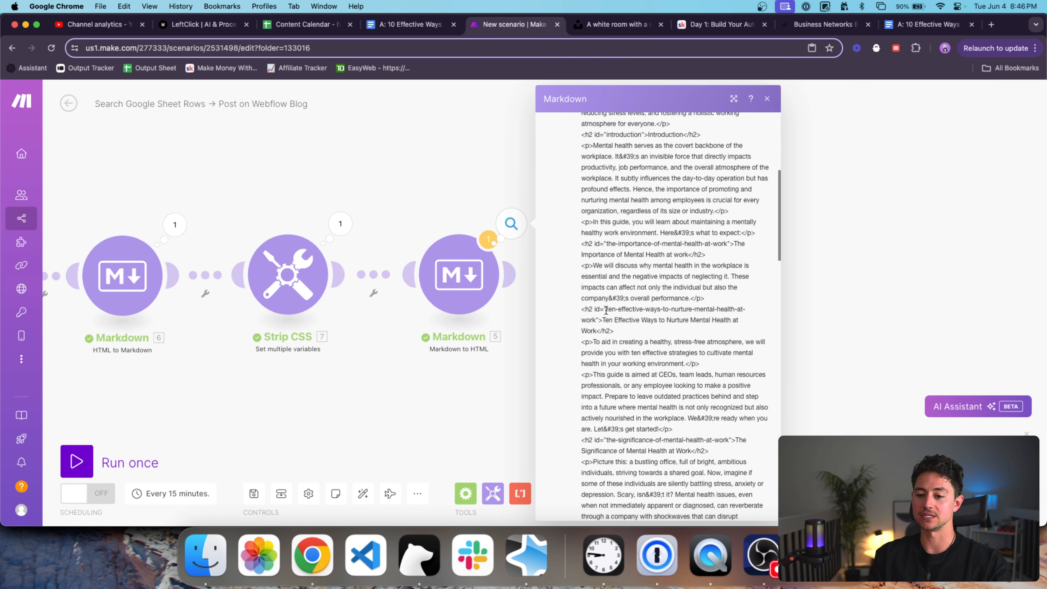
drag(606, 310, 595, 320)
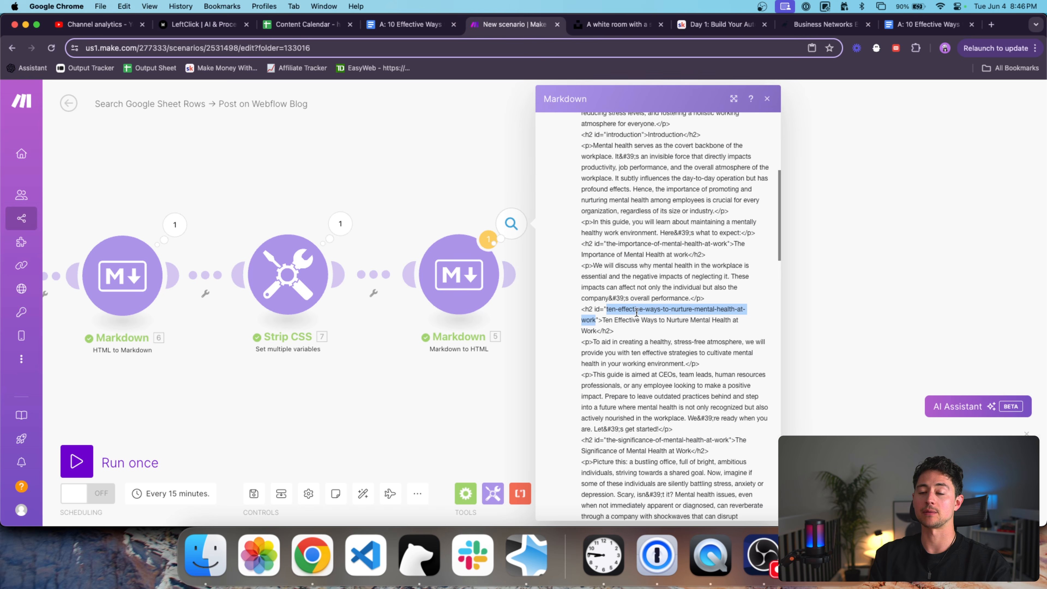
click(433, 200)
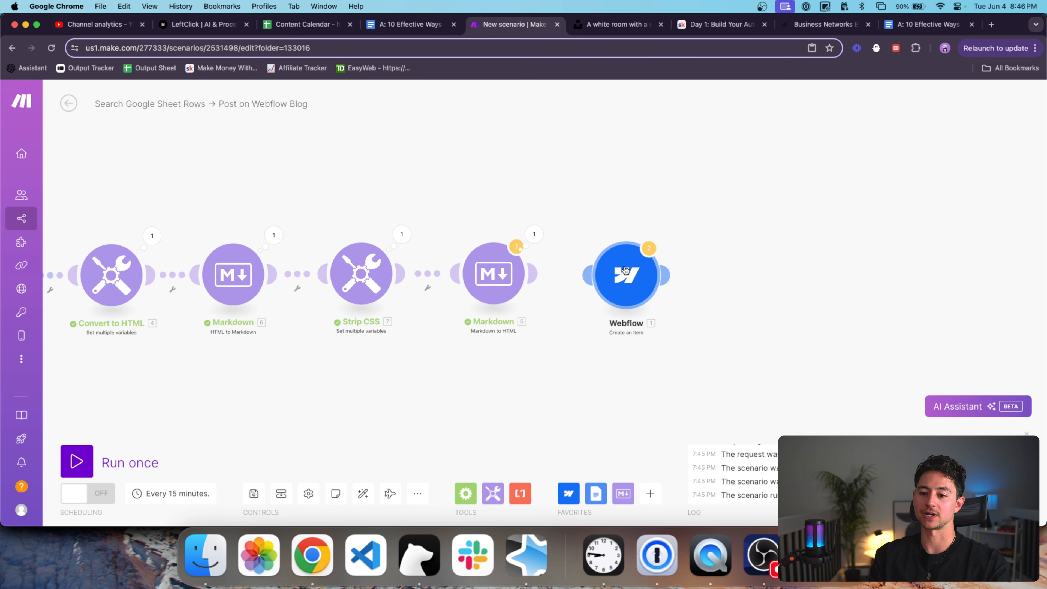
Map the Markdown module's 5. HTML output into the Webflow Post Body field.
click(615, 270)
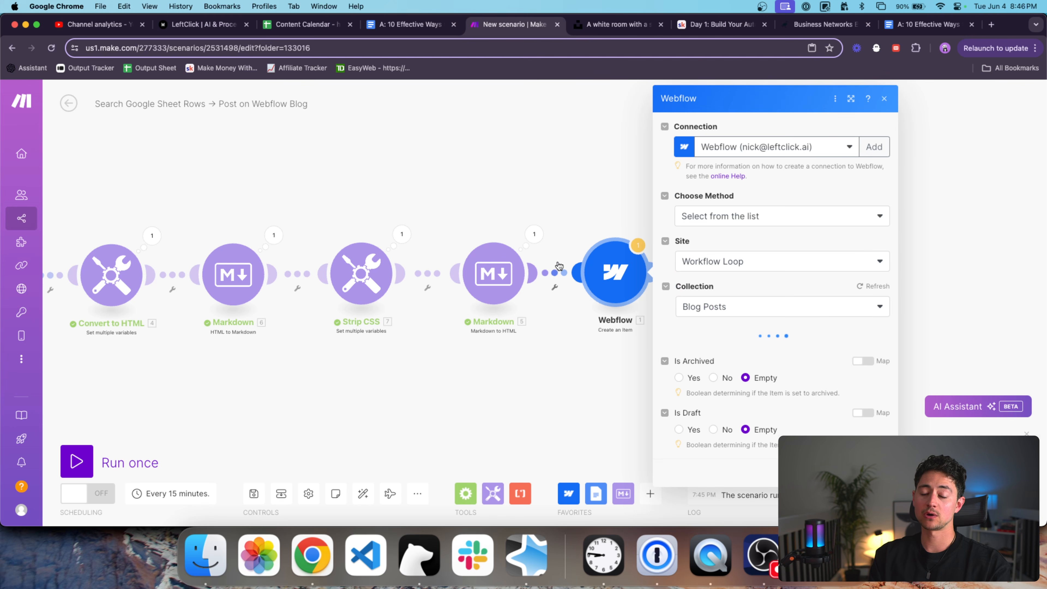
scroll(764, 303, down, 15)
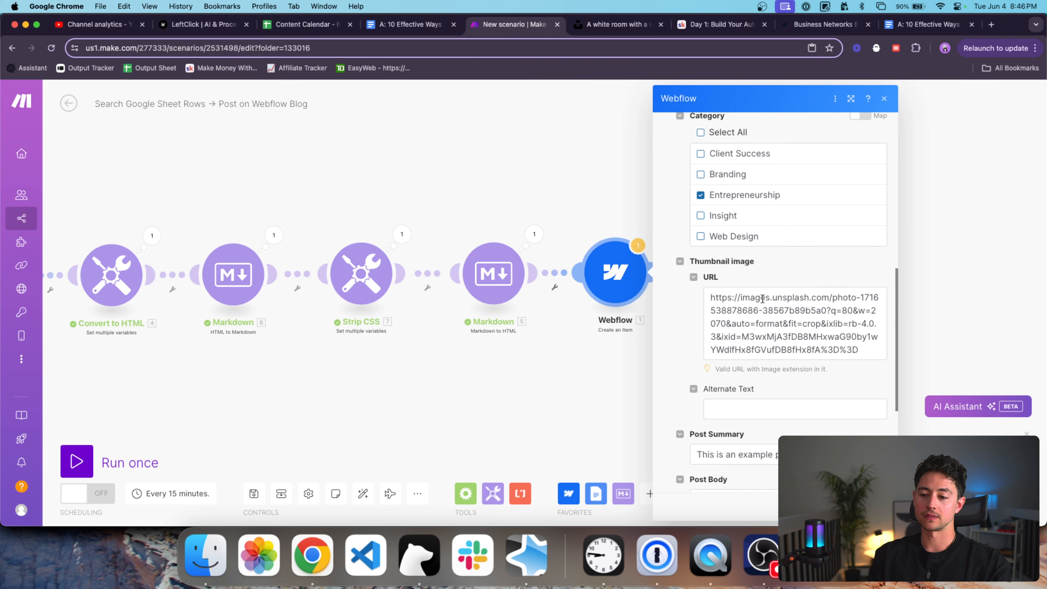
click(779, 285)
key(super+a)
click(532, 231)
click(395, 438)
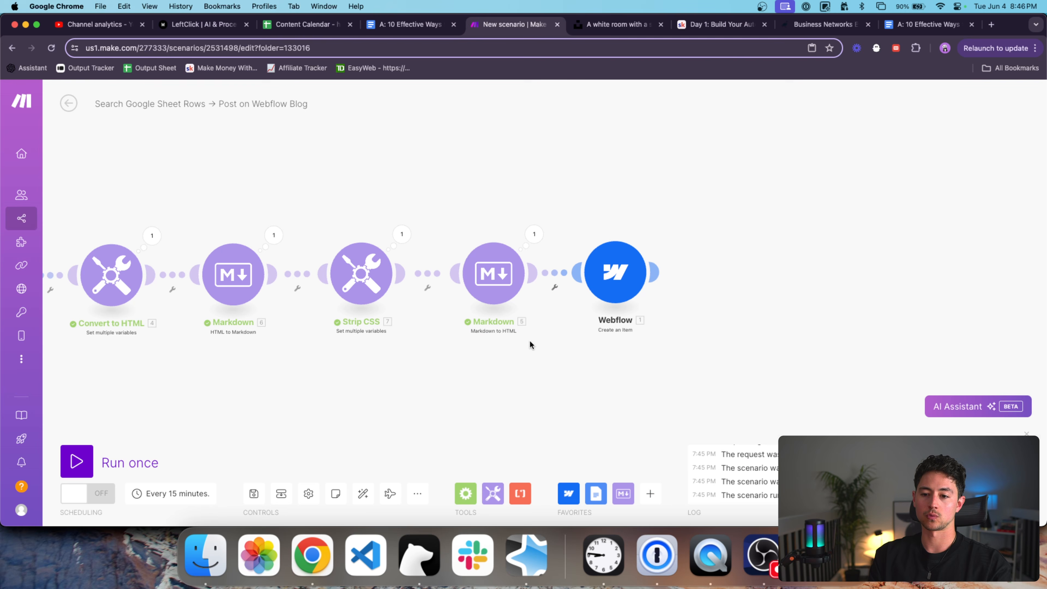
Rename the post 'This is a beautiful, properly formatted HTML article' and run once.
click(617, 273)
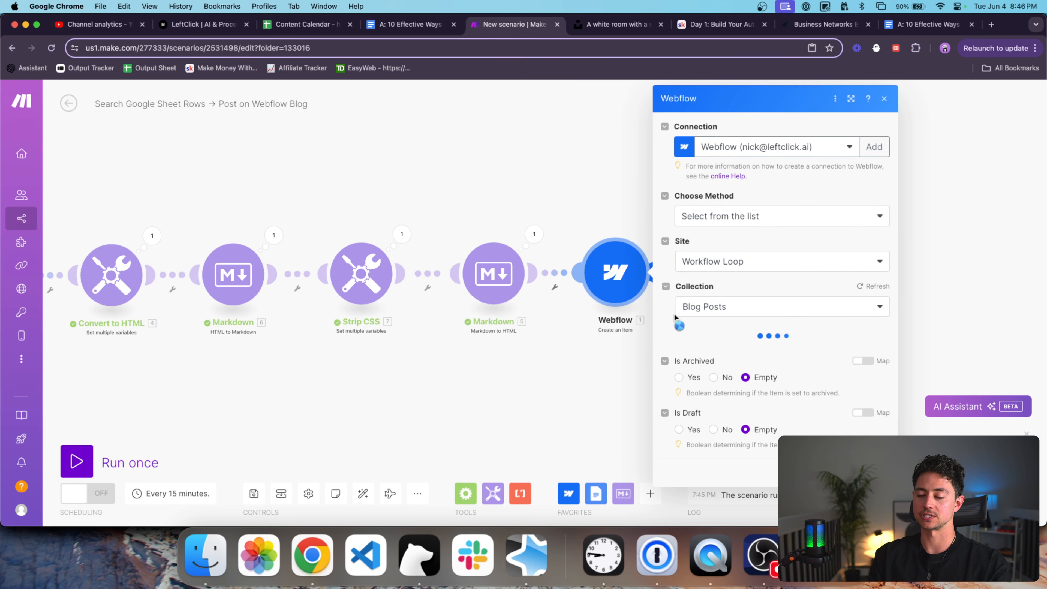
scroll(849, 316, down, 3)
click(849, 315)
key(BackSpace)
key(BackSpace)
key(BackSpace)
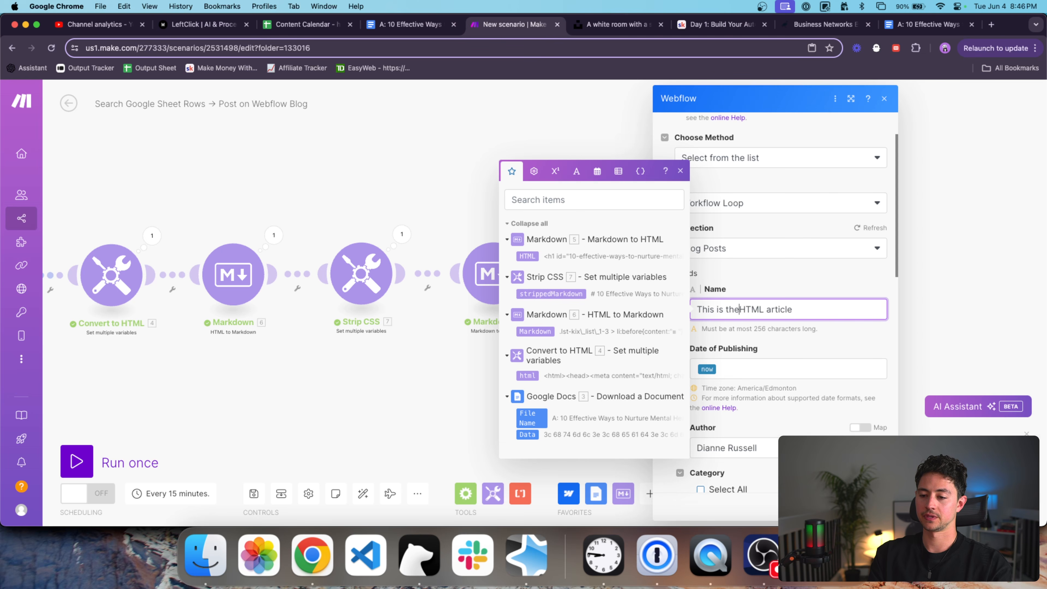
text(a beautiful, properpl)
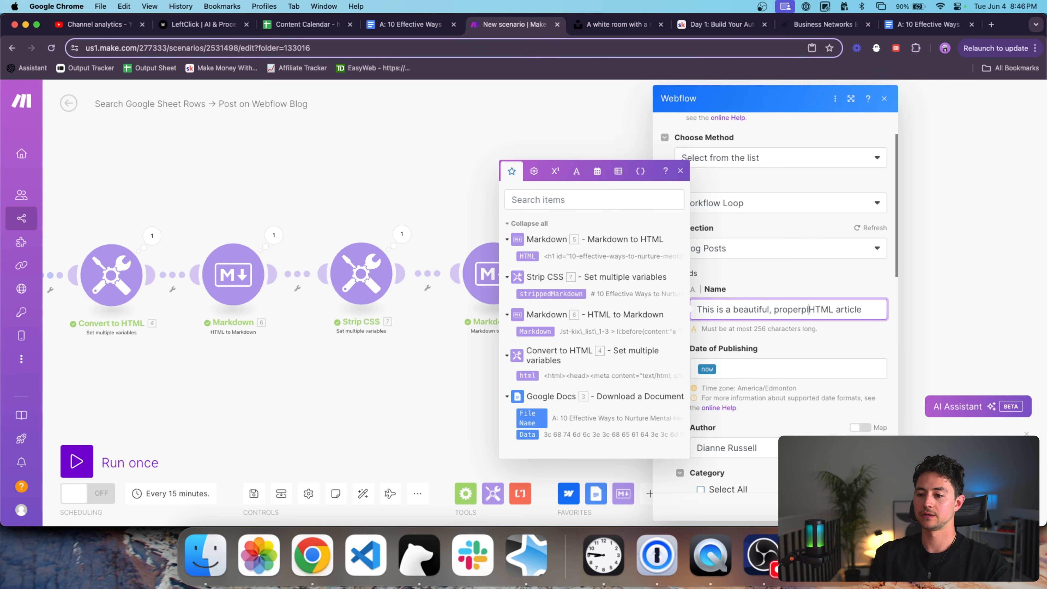
text(formatted)
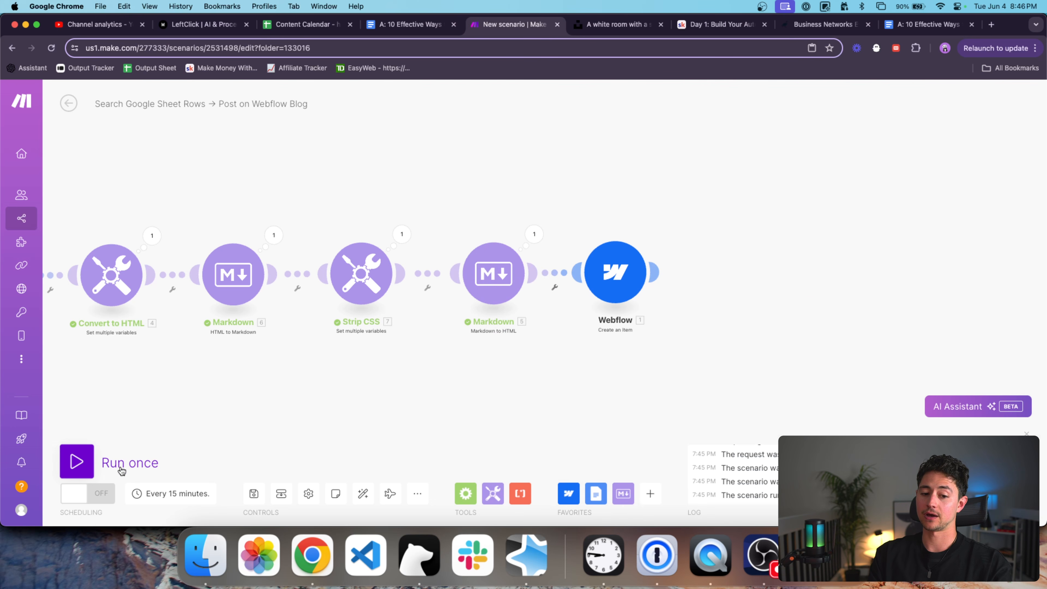
click(120, 471)
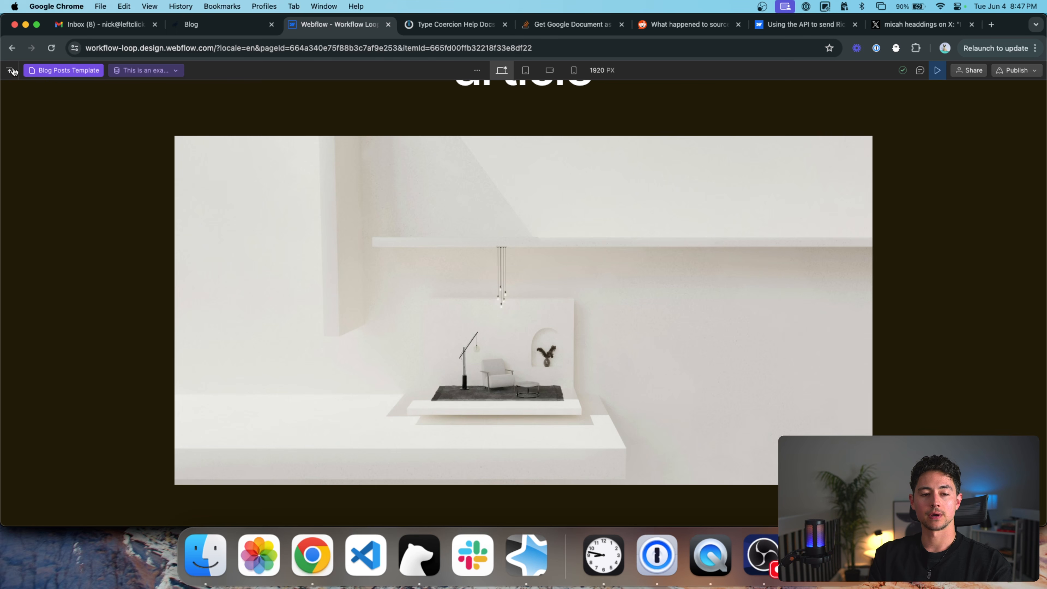
Switch the Webflow Designer to the Blog page and leave preview mode.
click(9, 71)
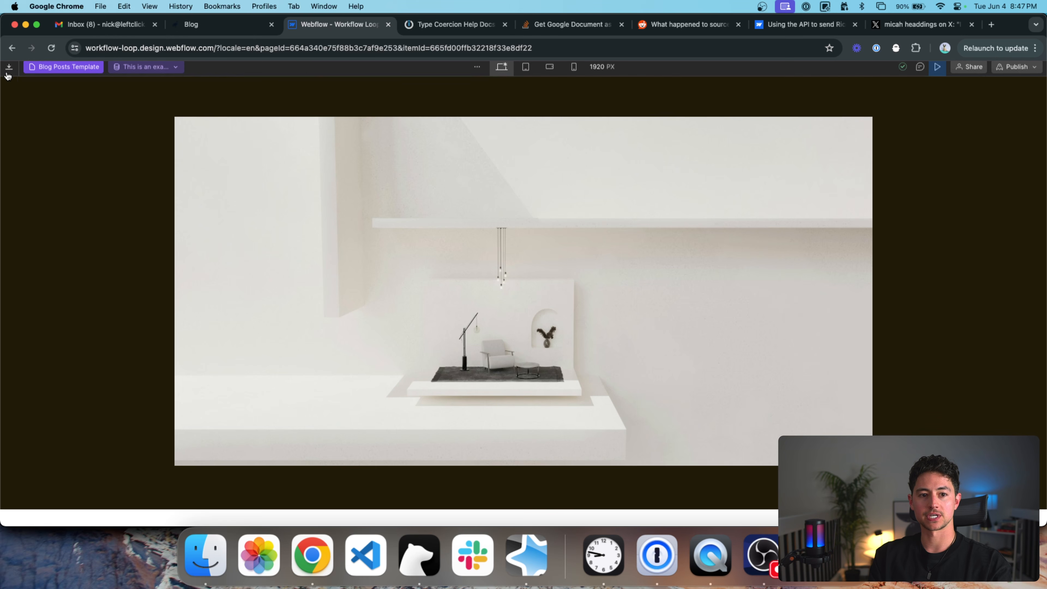
click(9, 69)
click(38, 182)
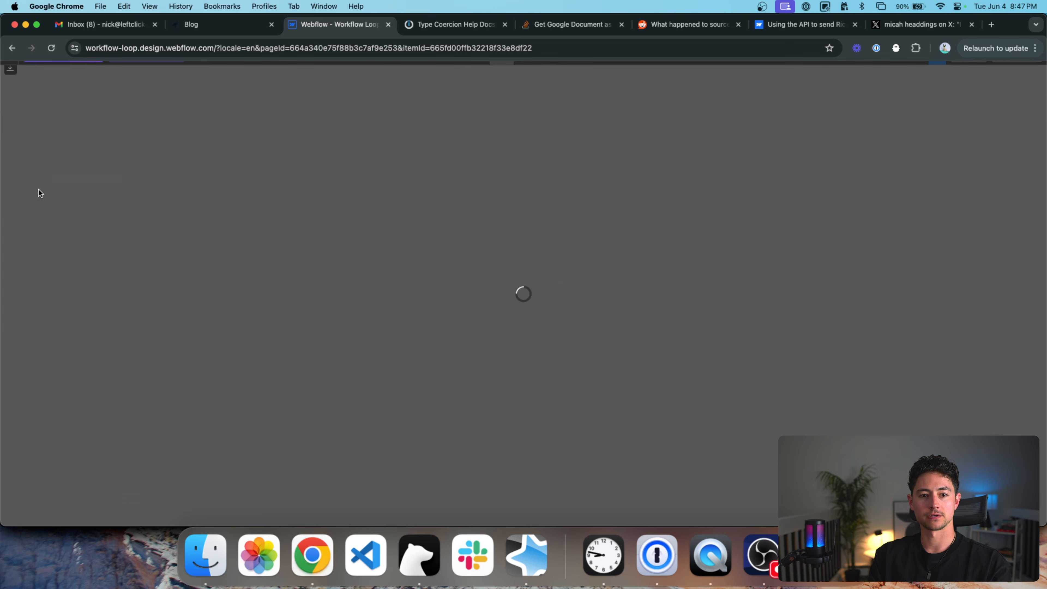
scroll(567, 291, down, 10)
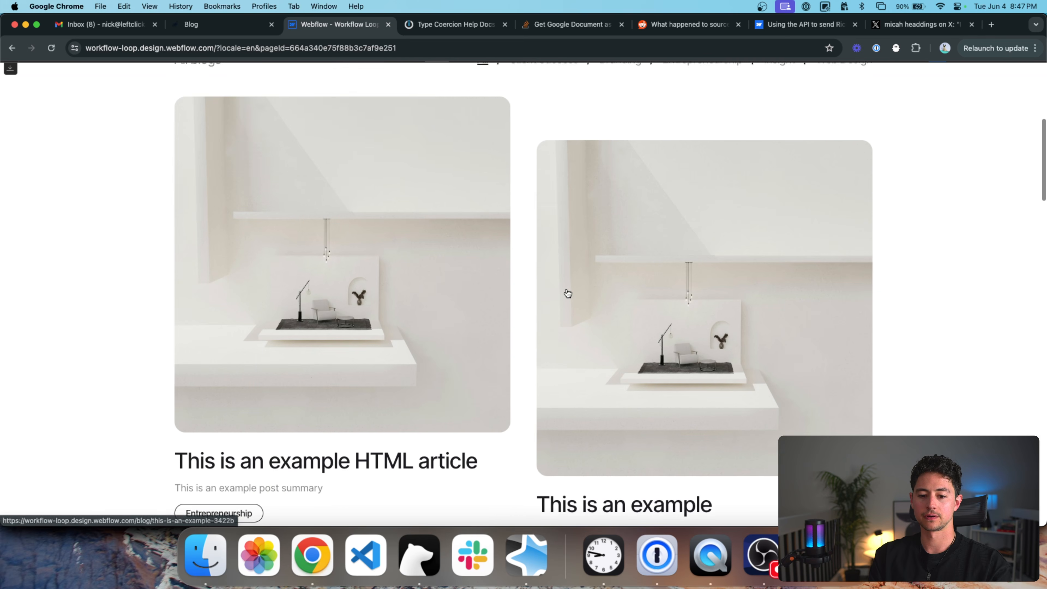
key(Escape)
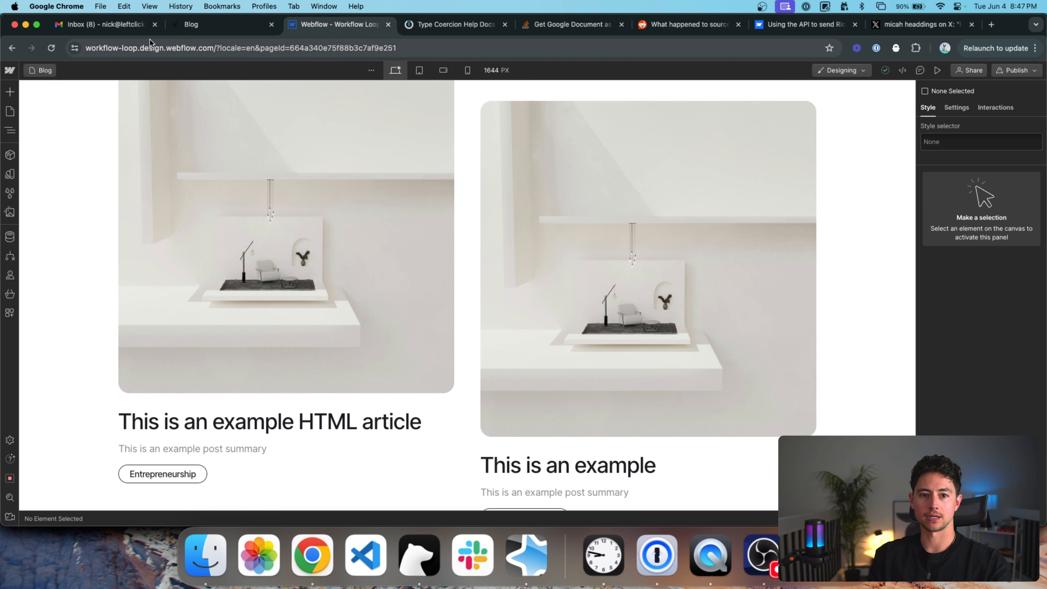
Open the HTML article's item in the Blog Posts collection and review its Post Body headings.
click(10, 236)
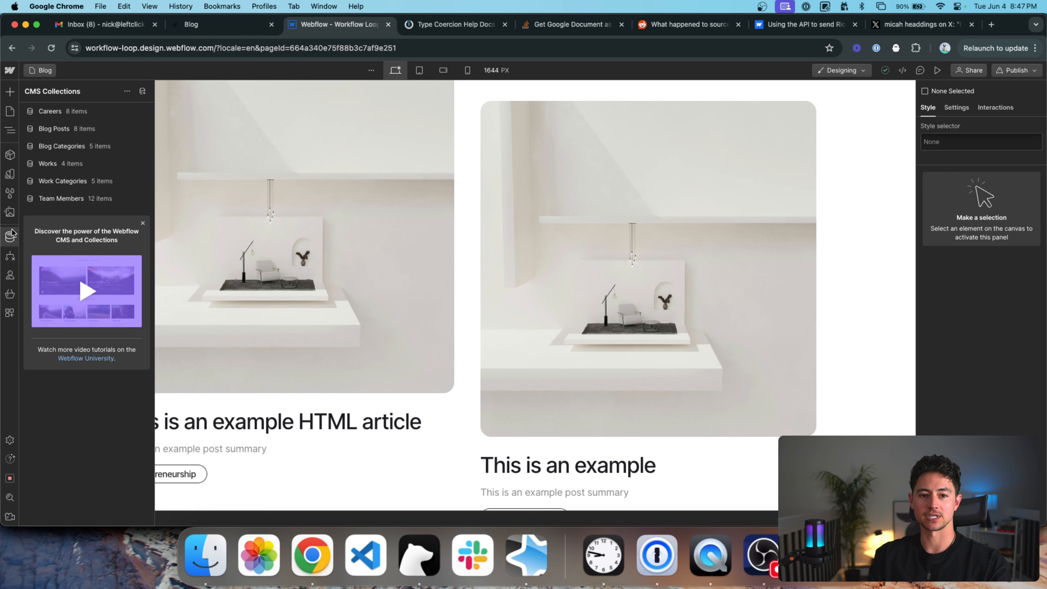
click(79, 130)
click(312, 130)
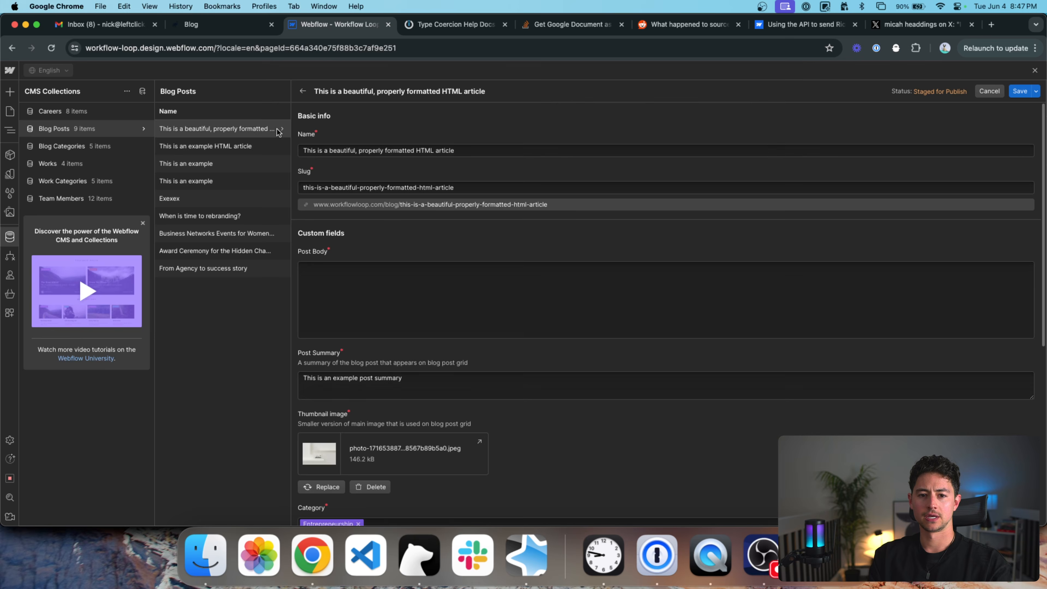
scroll(445, 189, down, 2)
triple_click(534, 222)
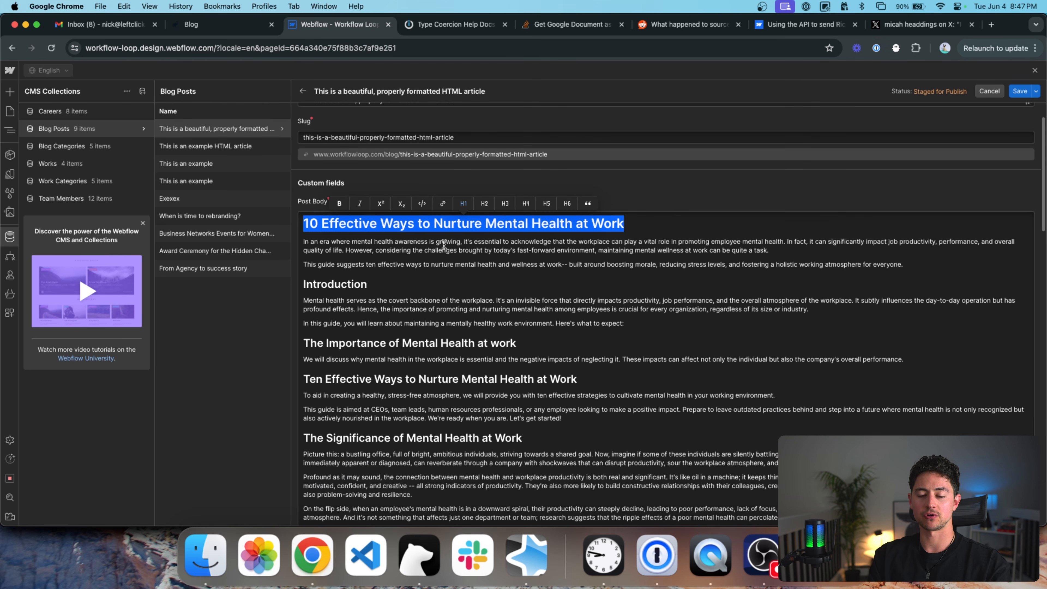
scroll(444, 243, down, 3)
scroll(444, 243, up, 4)
Leave the article for Pages, discard the unsaved changes, and reload the Designer.
click(9, 135)
click(9, 133)
click(5, 112)
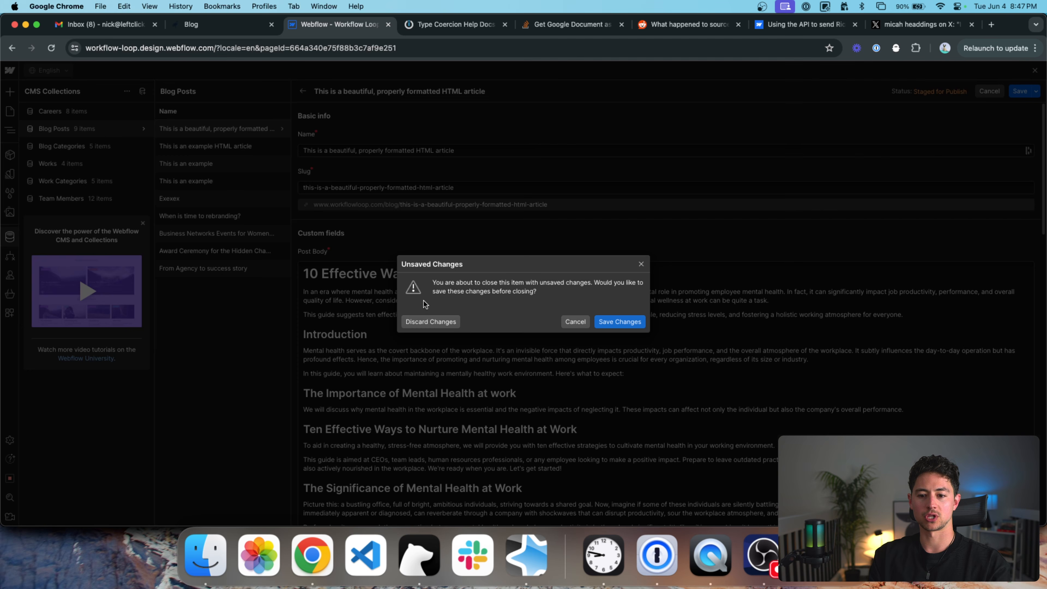
click(431, 322)
click(241, 49)
Reload the Designer and open the HTML article's Blog Posts Template page.
key(Return)
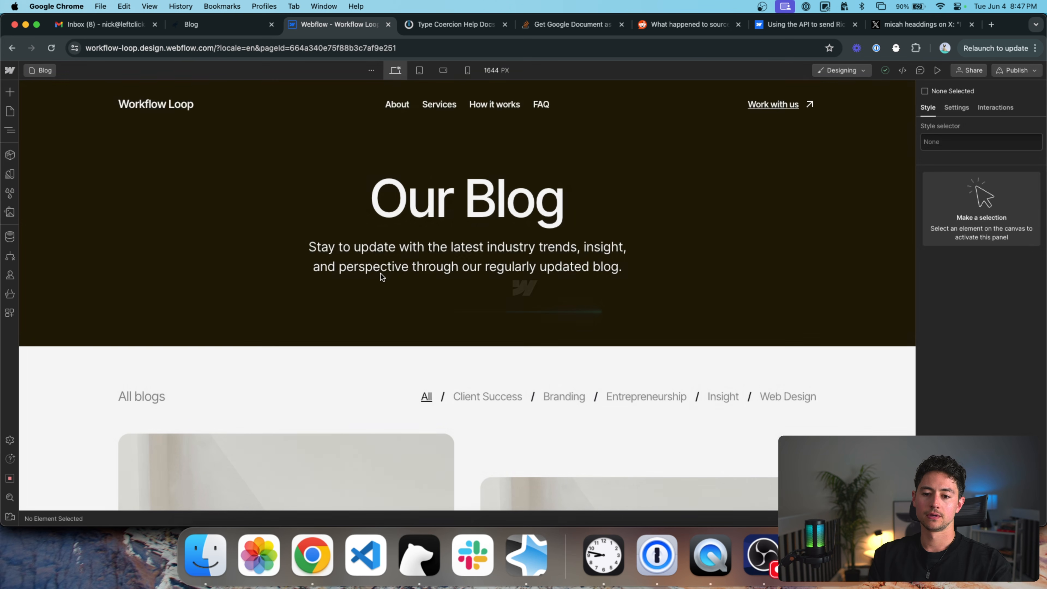
scroll(380, 274, down, 3)
scroll(381, 275, down, 5)
double_click(259, 281)
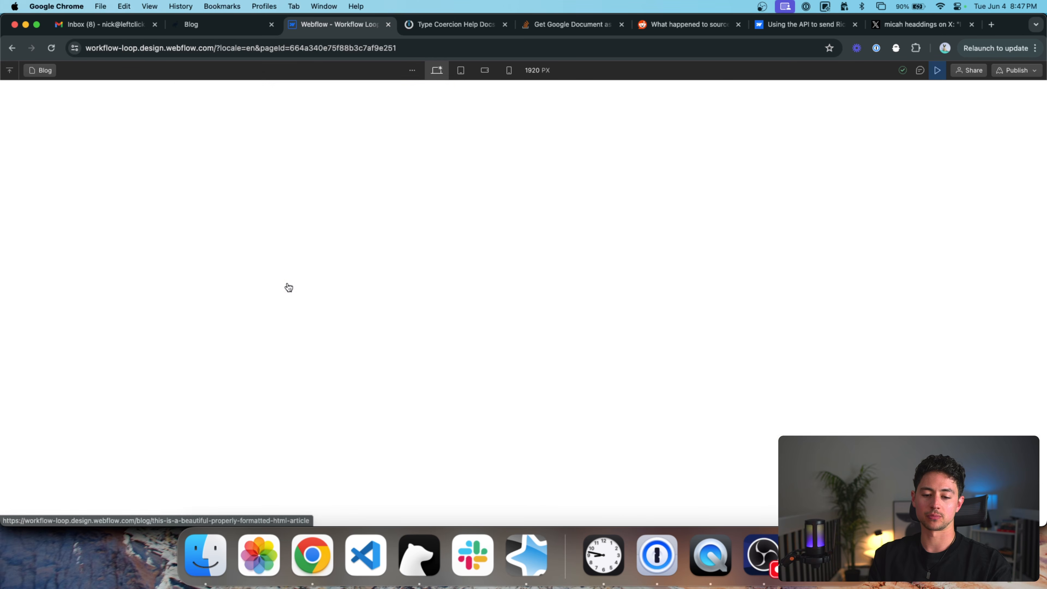
scroll(510, 305, down, 15)
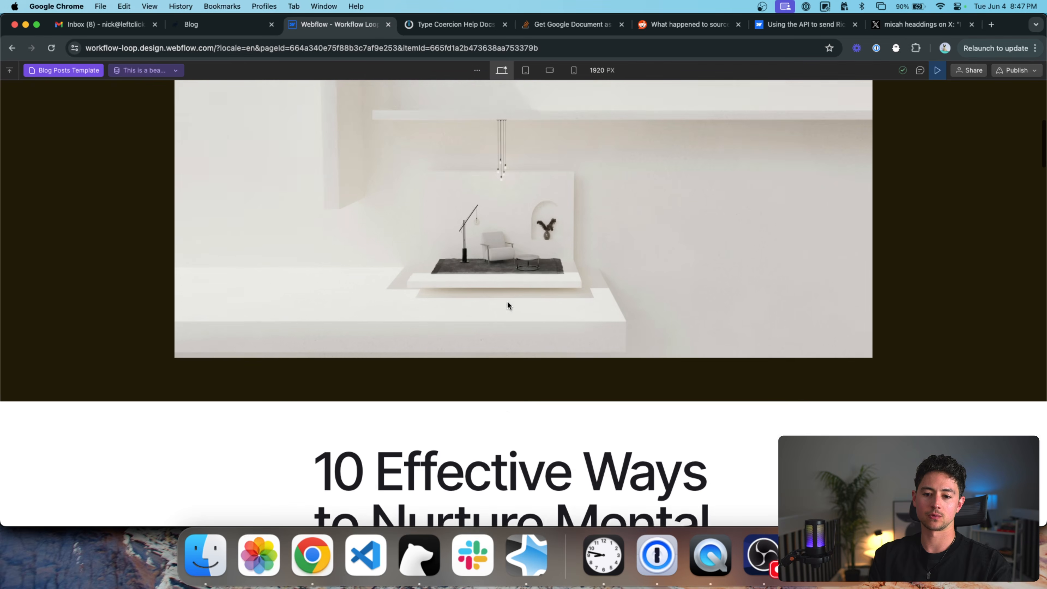
scroll(534, 281, down, 5)
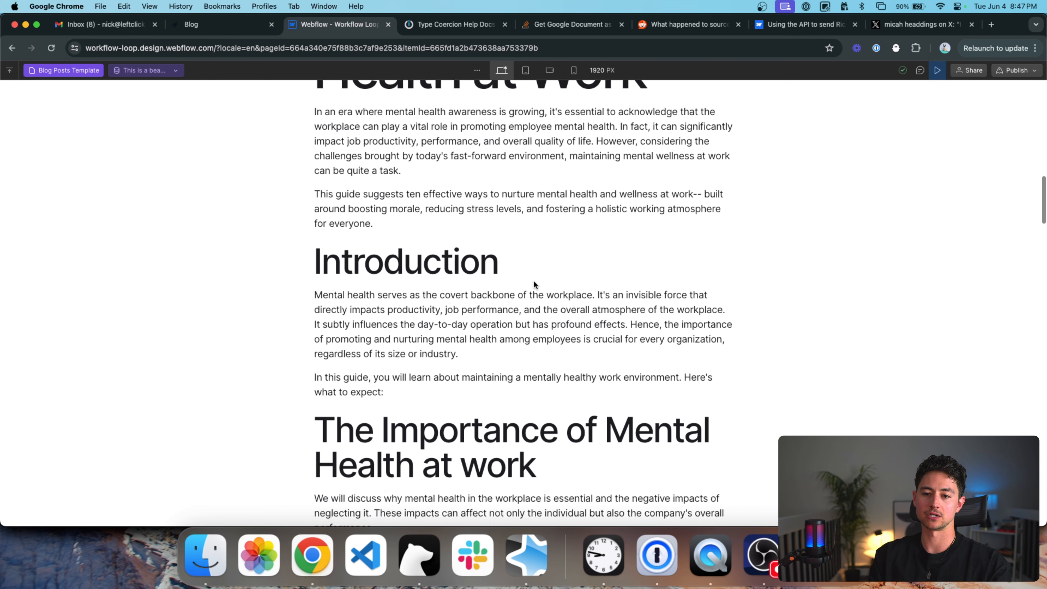
scroll(510, 276, up, 4)
drag(508, 275, 313, 279)
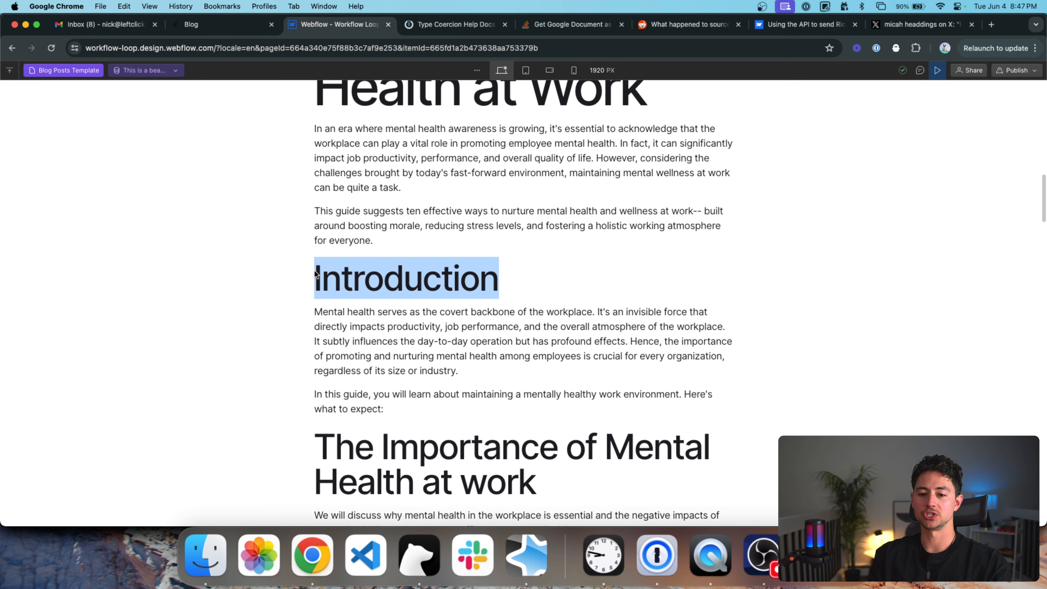
scroll(485, 290, up, 5)
scroll(484, 290, up, 10)
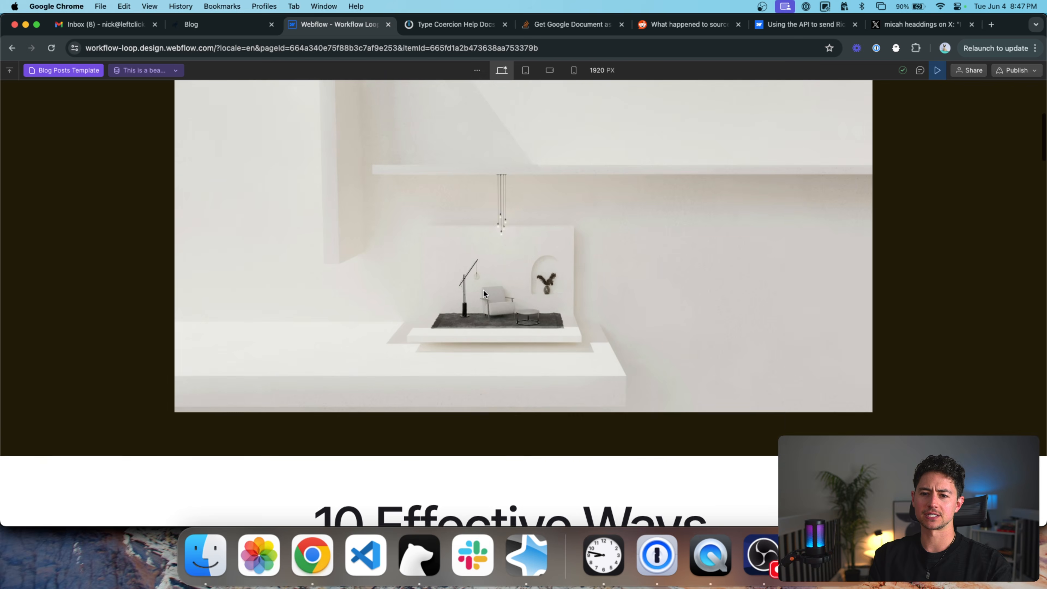
Inspect the article title, the '10 Effective Ways' heading and the first numbered tip heading.
triple_click(504, 256)
scroll(504, 257, down, 10)
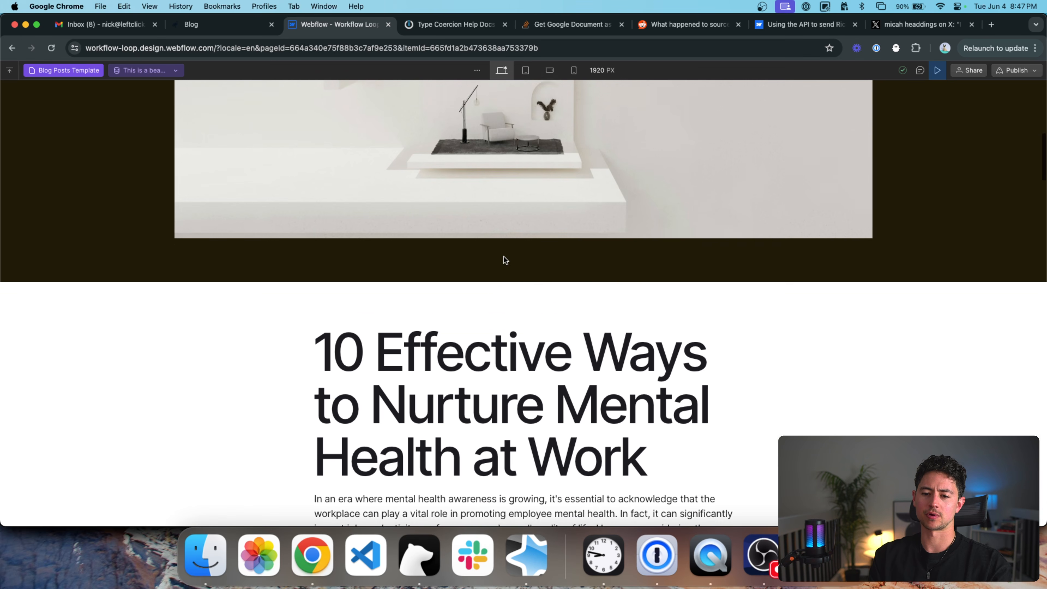
triple_click(453, 323)
scroll(523, 318, down, 5)
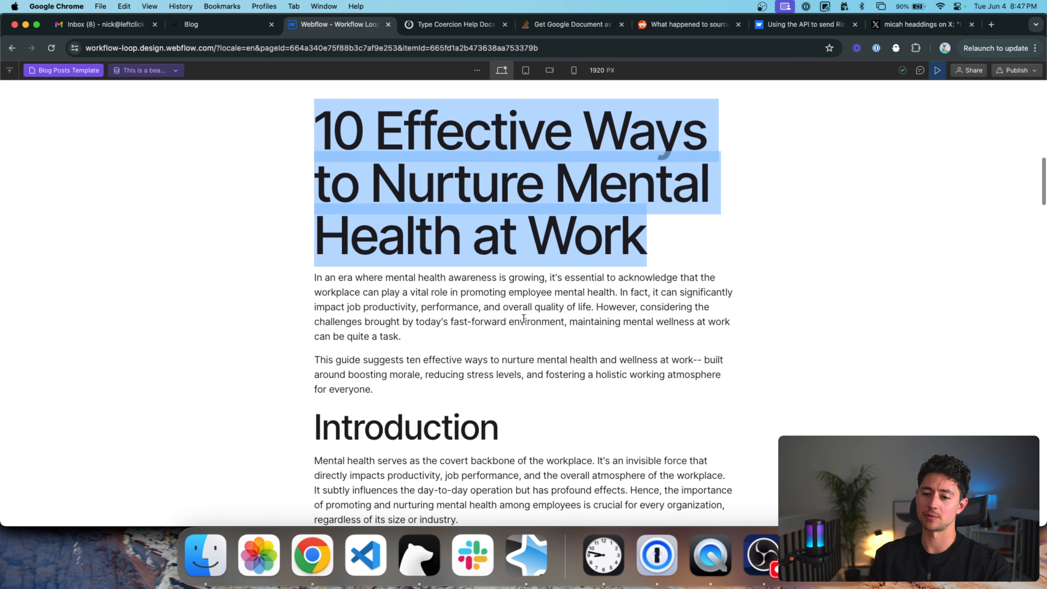
scroll(523, 318, down, 15)
scroll(523, 318, down, 15)
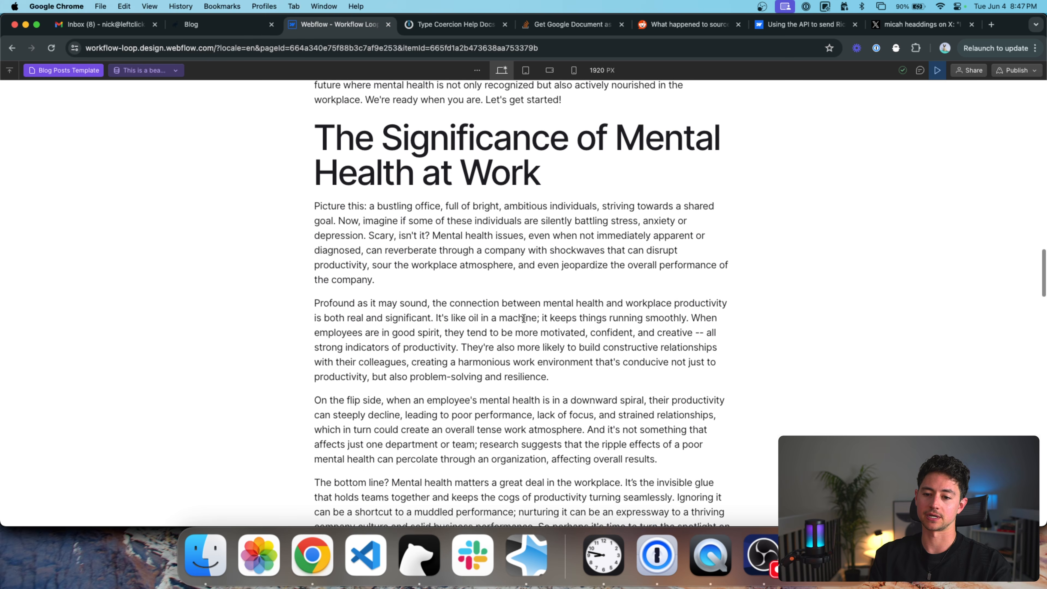
triple_click(489, 304)
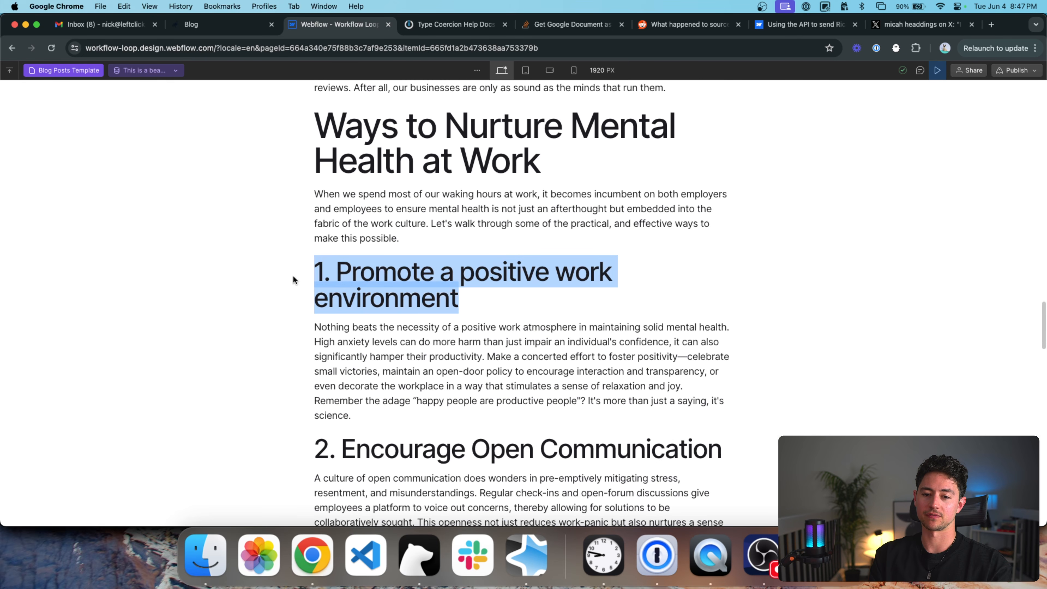
scroll(461, 284, down, 10)
scroll(460, 284, down, 15)
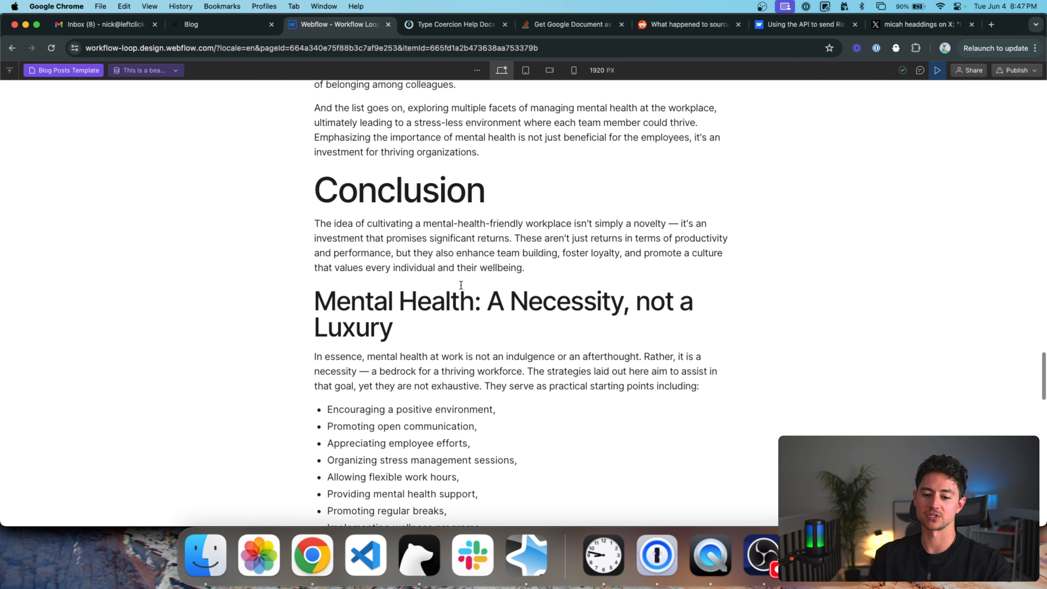
scroll(427, 346, up, 20)
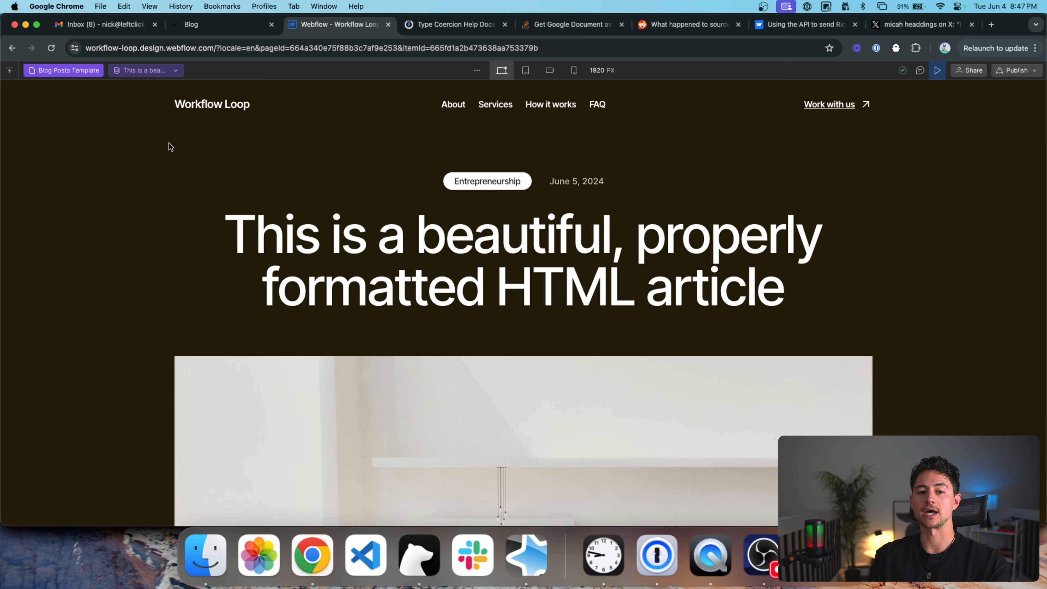
Inspect the site navigation text on the template page.
click(5, 73)
click(7, 72)
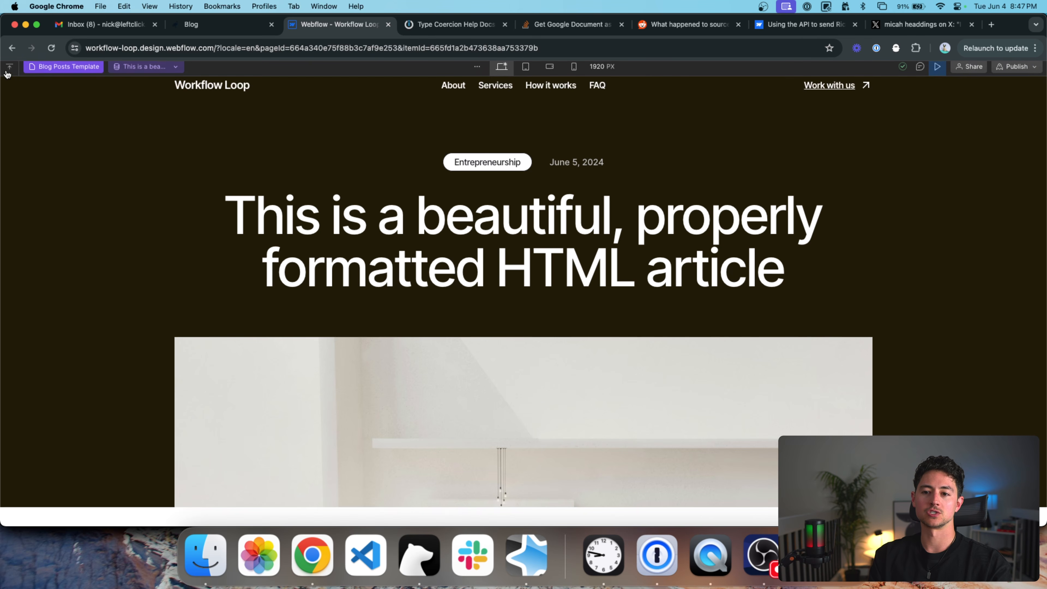
drag(142, 120, 195, 116)
scroll(452, 195, down, 1)
click(576, 174)
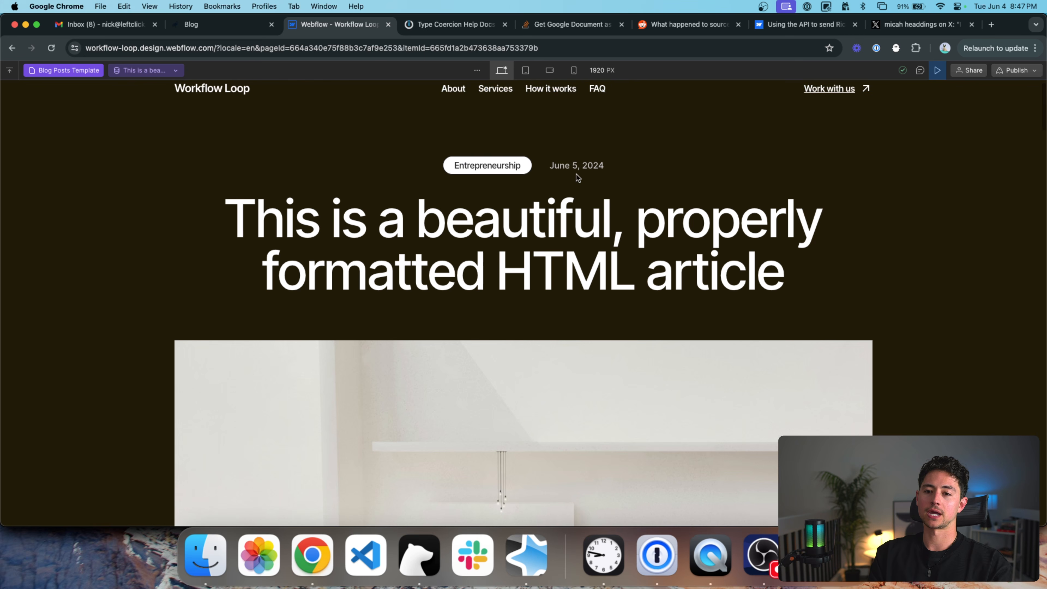
Glance over the Make scenario modules, then return to select the post's title heading.
key(super+grave)
mouse_move(470, 196)
mouse_down()
mouse_move(635, 199)
mouse_move(581, 196)
mouse_move(597, 201)
mouse_up()
scroll(635, 198, down, 3)
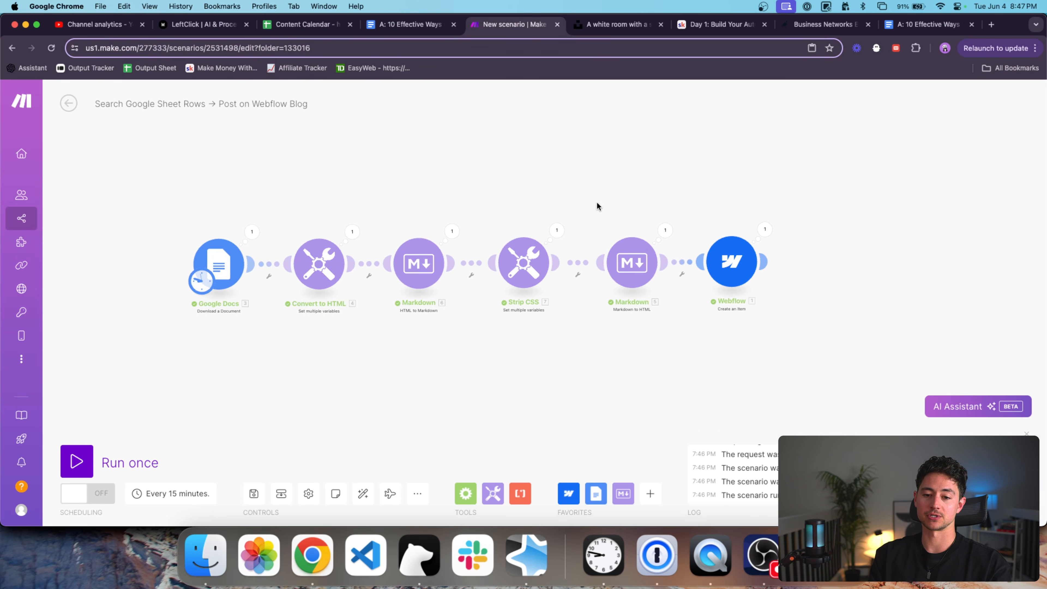
key(super+grave)
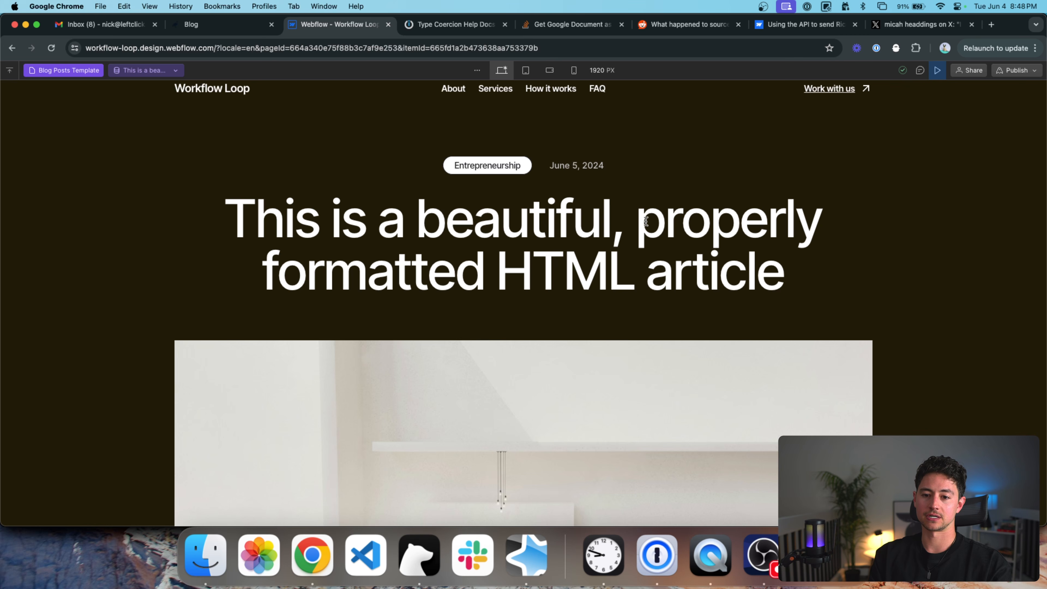
triple_click(650, 219)
scroll(587, 242, up, 10)
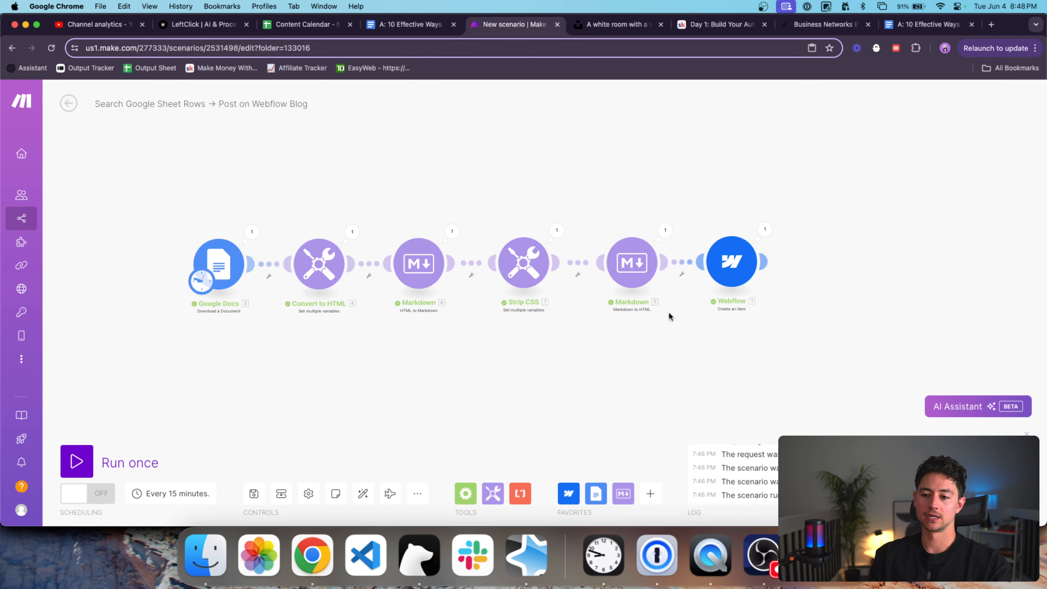
scroll(676, 312, right, 3)
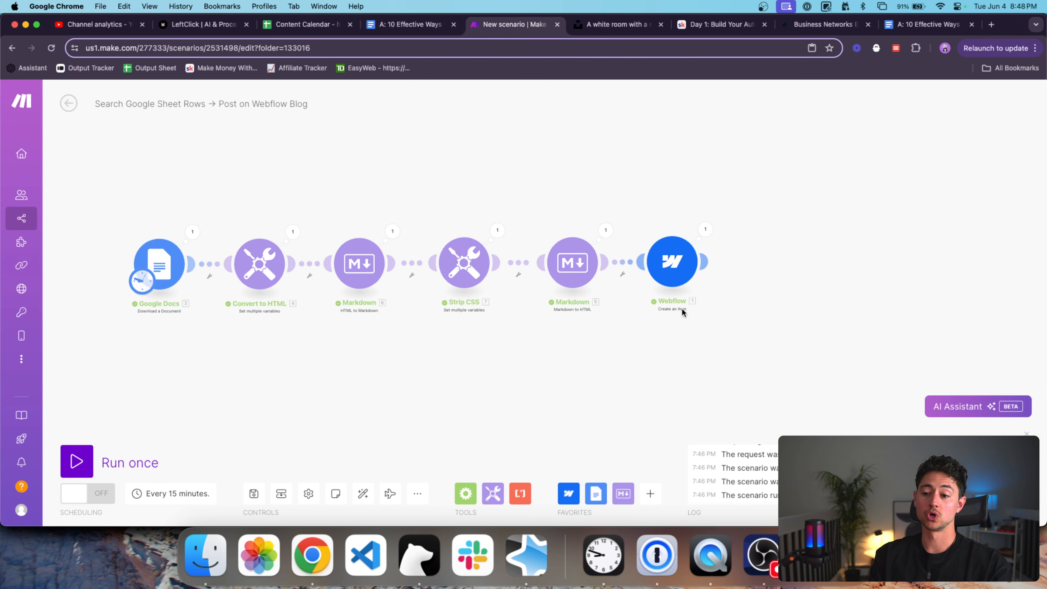
scroll(682, 297, up, 5)
click(683, 285)
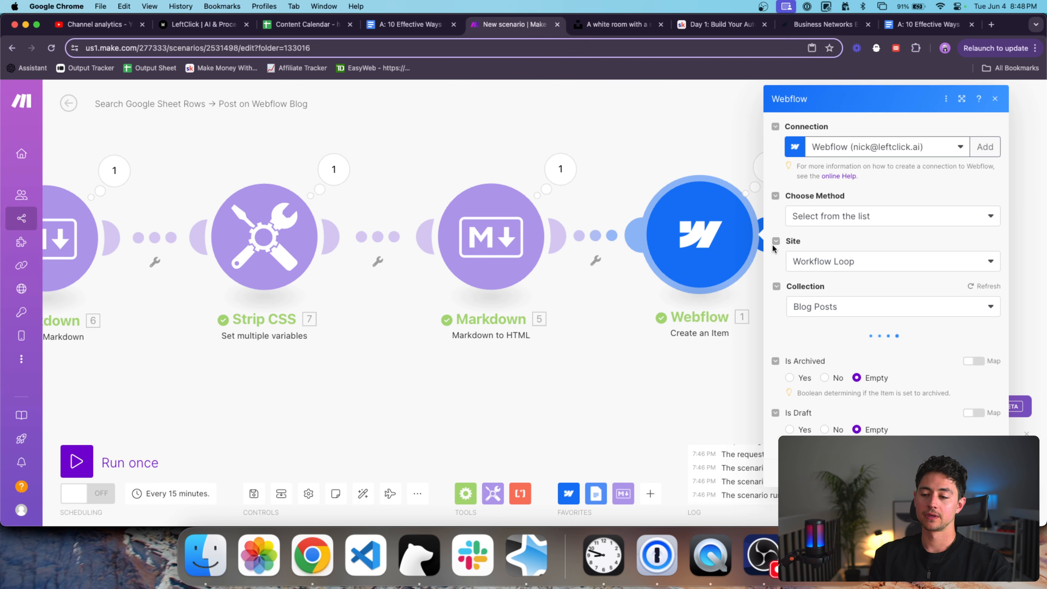
scroll(794, 342, down, 5)
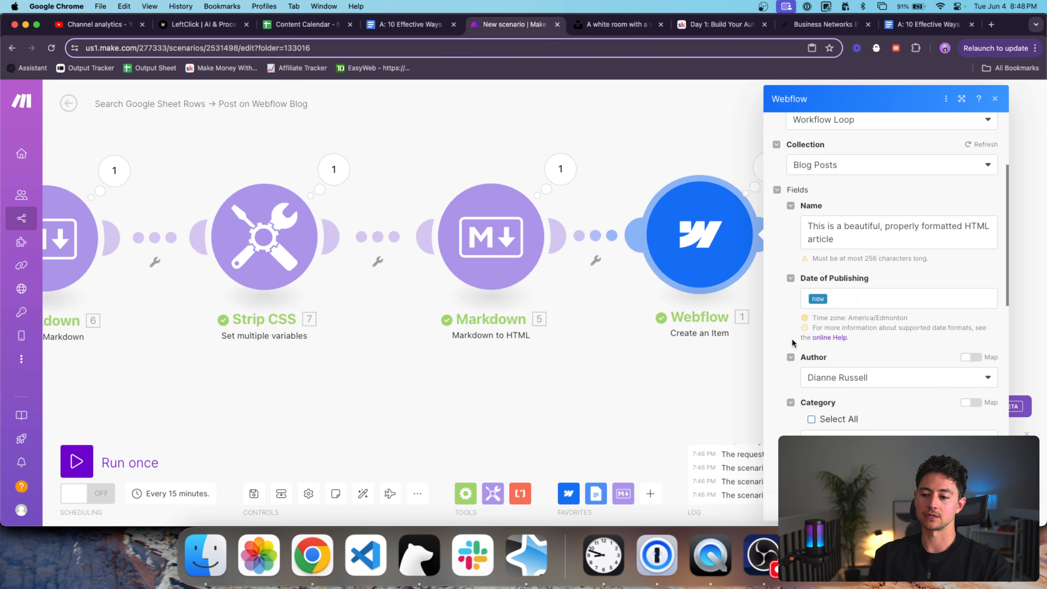
scroll(793, 343, up, 4)
triple_click(849, 253)
key(BackSpace)
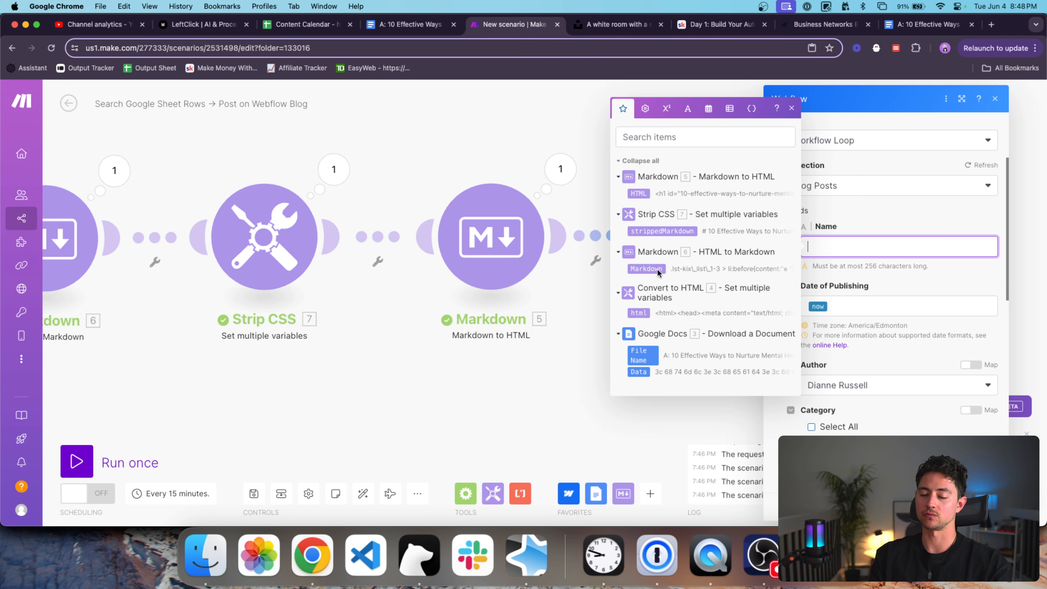
click(489, 337)
scroll(487, 336, down, 3)
drag(486, 336, 436, 335)
click(319, 213)
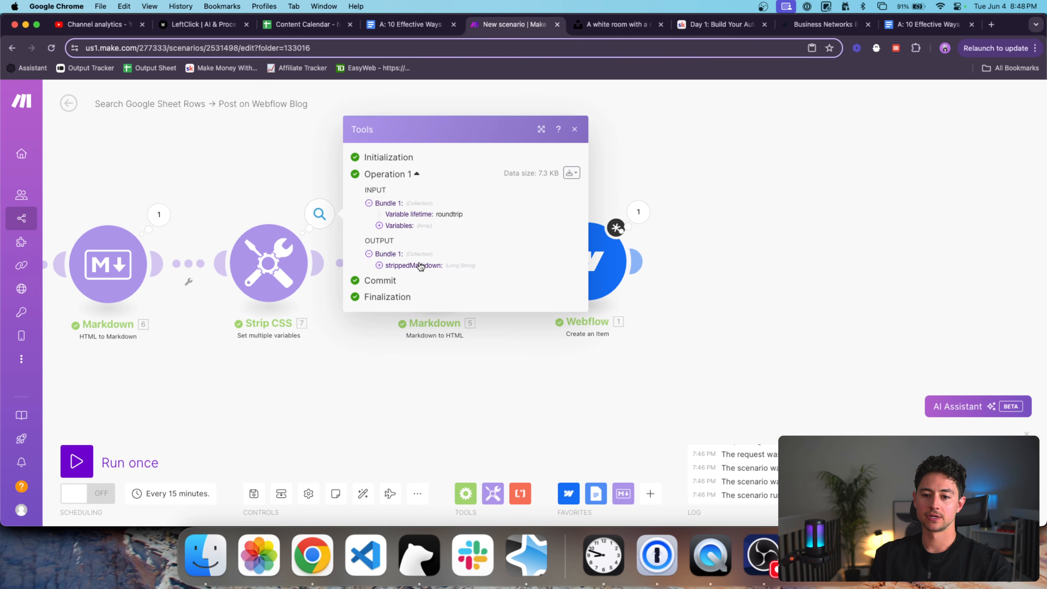
drag(545, 246, 388, 248)
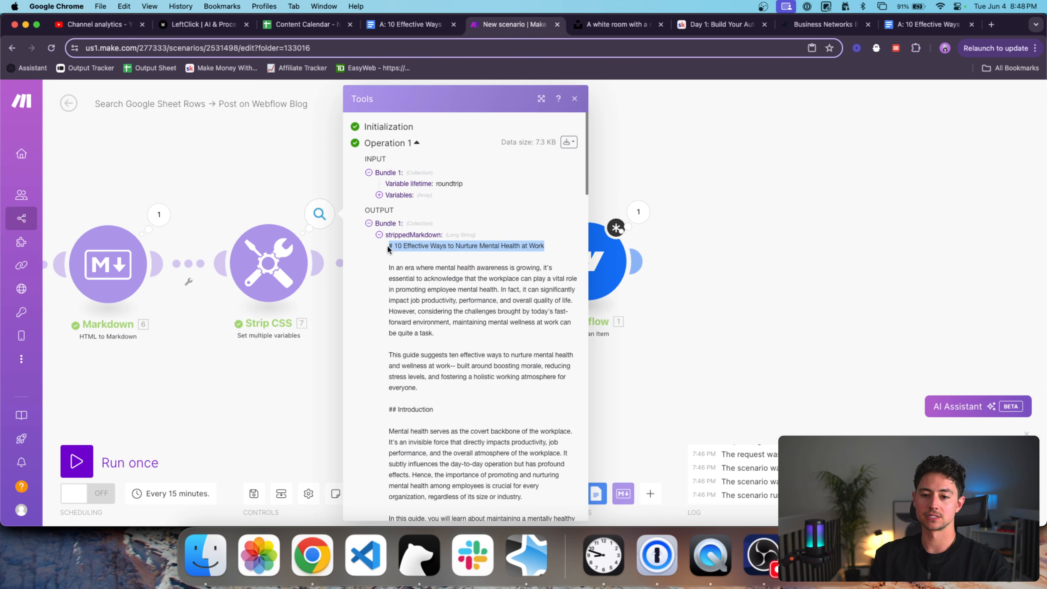
click(226, 211)
scroll(498, 178, left, 10)
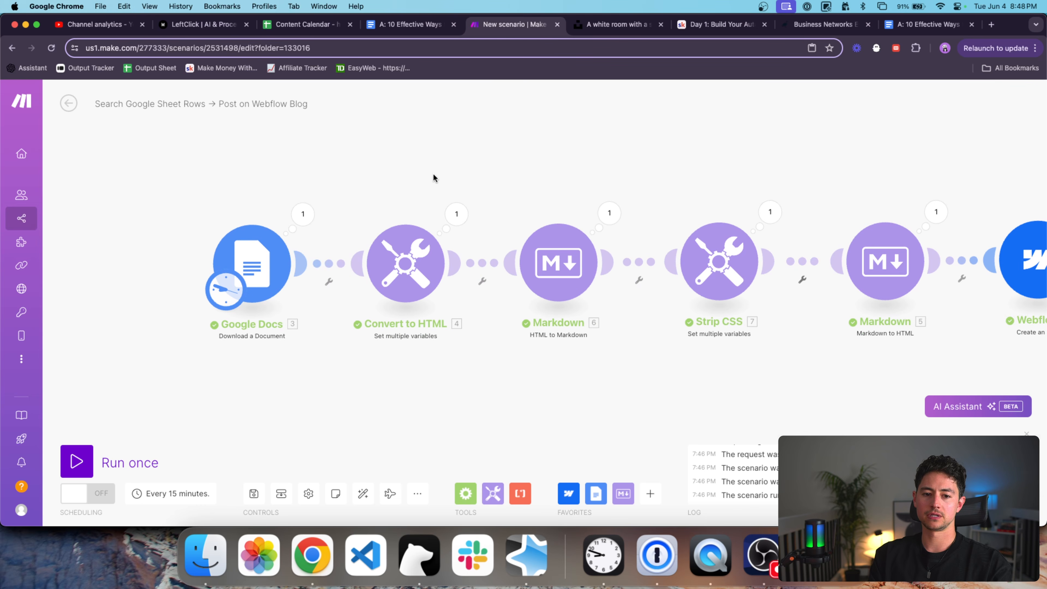
click(301, 221)
drag(439, 283, 402, 271)
click(700, 338)
scroll(707, 338, right, 2)
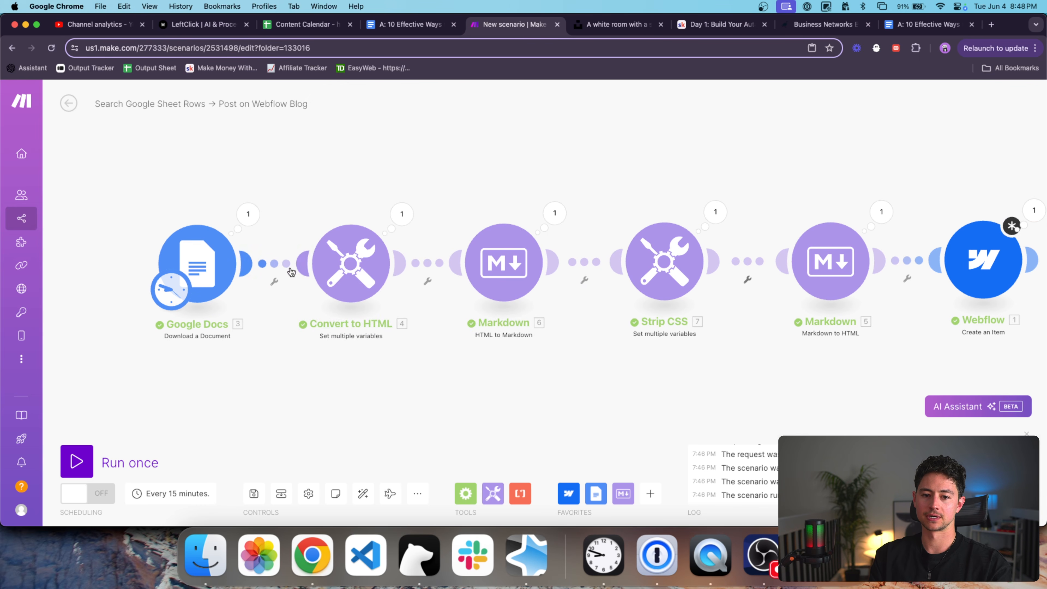
click(251, 218)
drag(379, 284, 347, 275)
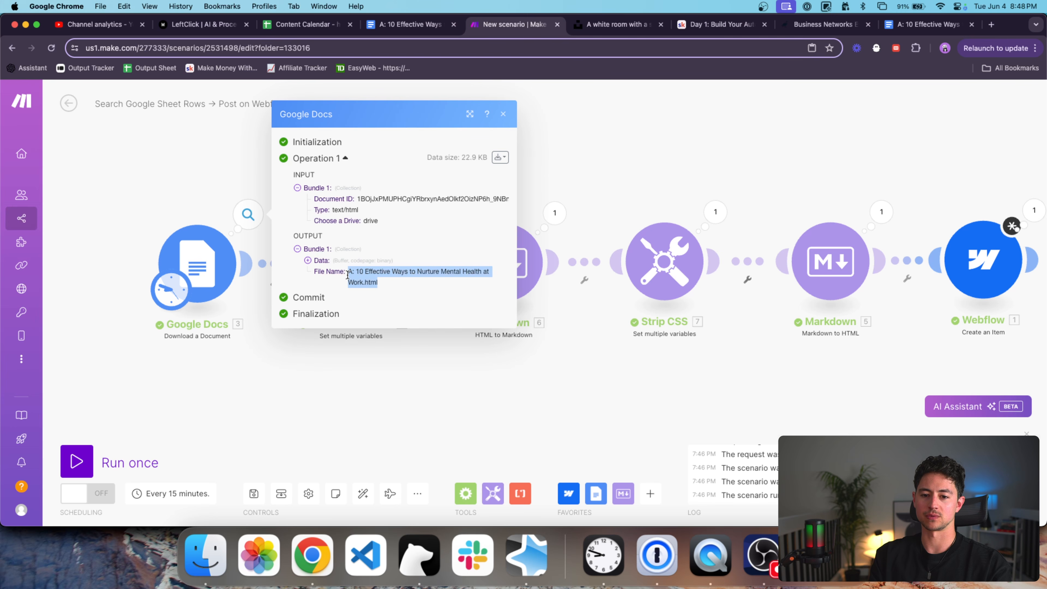
click(656, 375)
Reopen the Webflow module and map the Google Docs File Name into the post Name.
scroll(429, 346, right, 3)
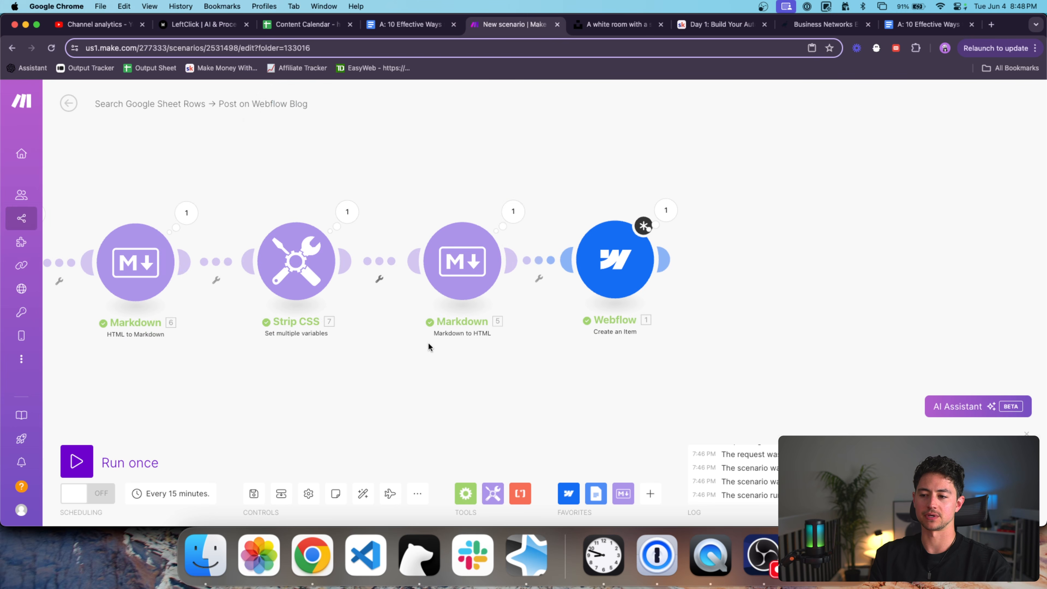
click(614, 260)
scroll(800, 318, down, 2)
click(769, 291)
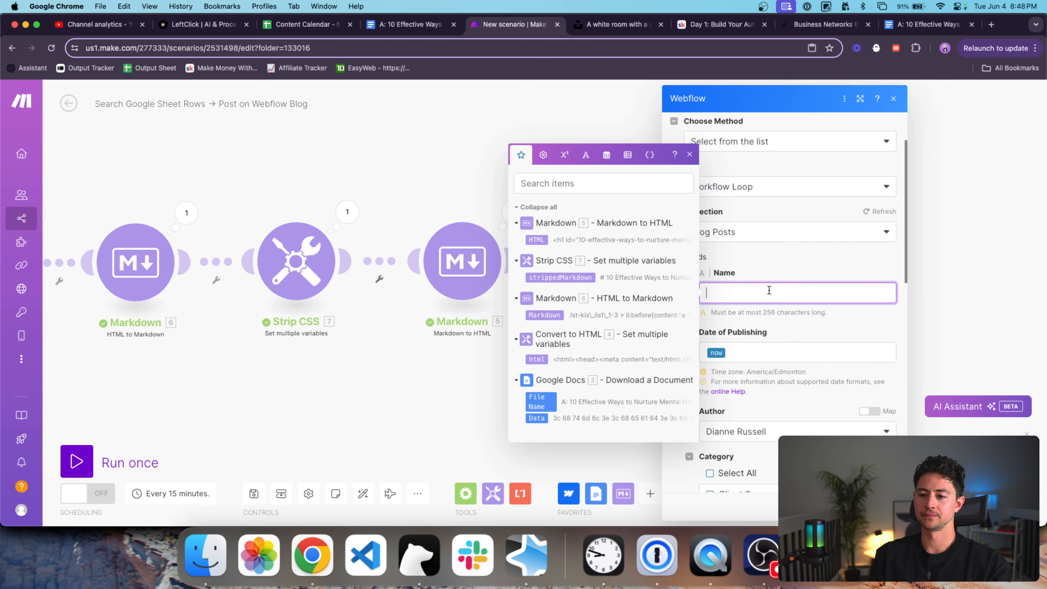
click(540, 402)
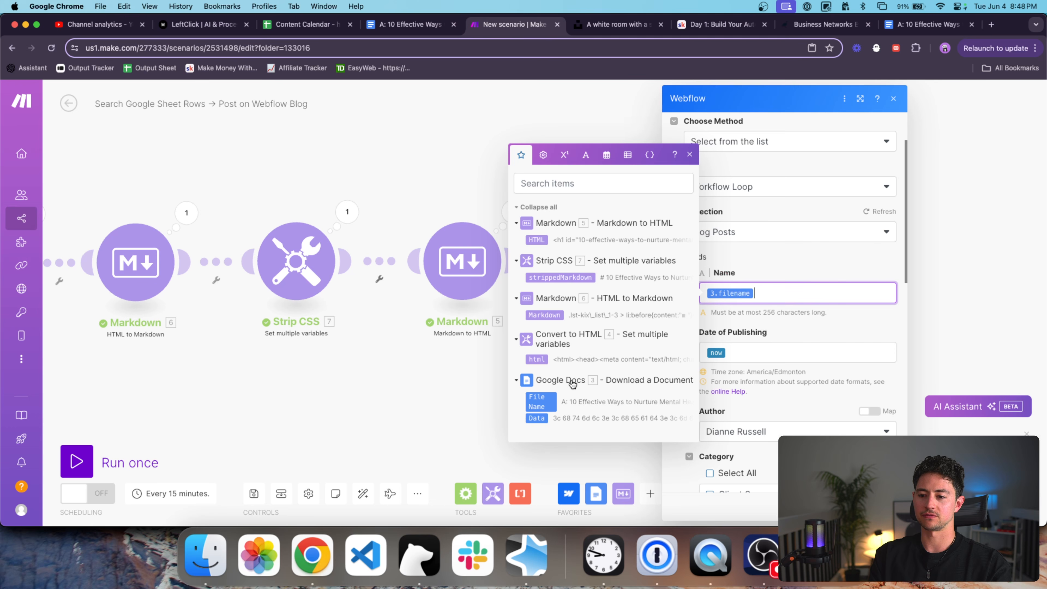
click(563, 53)
text(A:)
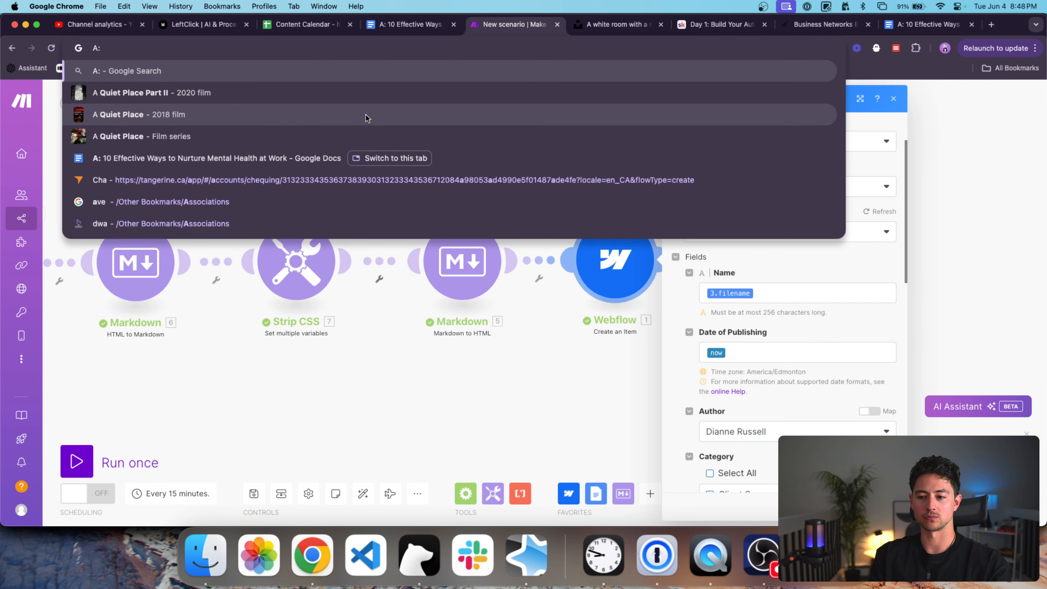
text( .)
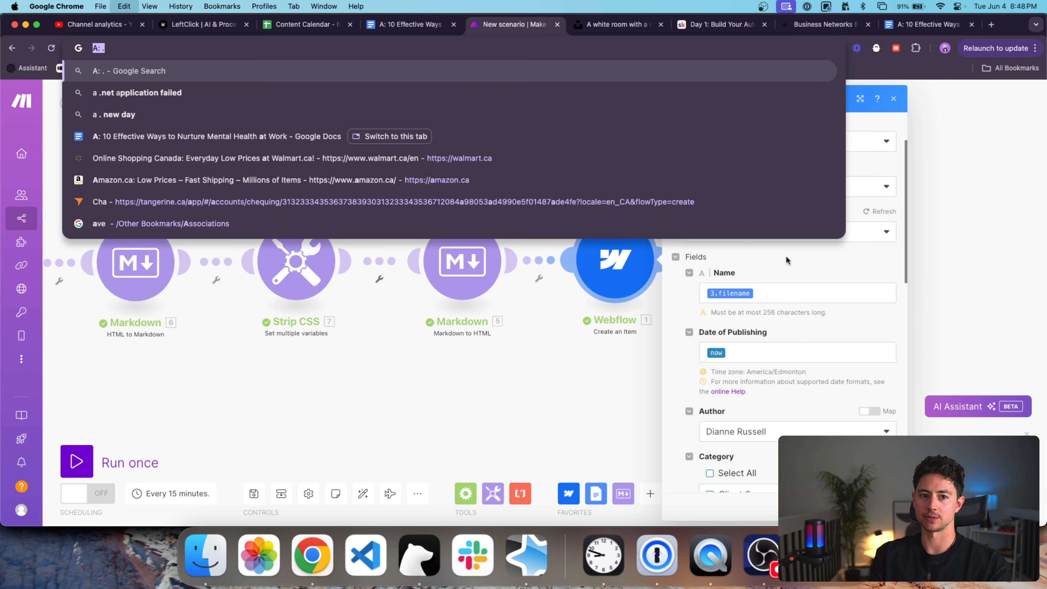
key(super+BackSpace)
click(802, 346)
Wrap the mapped file name in split() with a space as the separator.
click(781, 286)
key(Left)
text(split()
key(super+a)
key(Right)
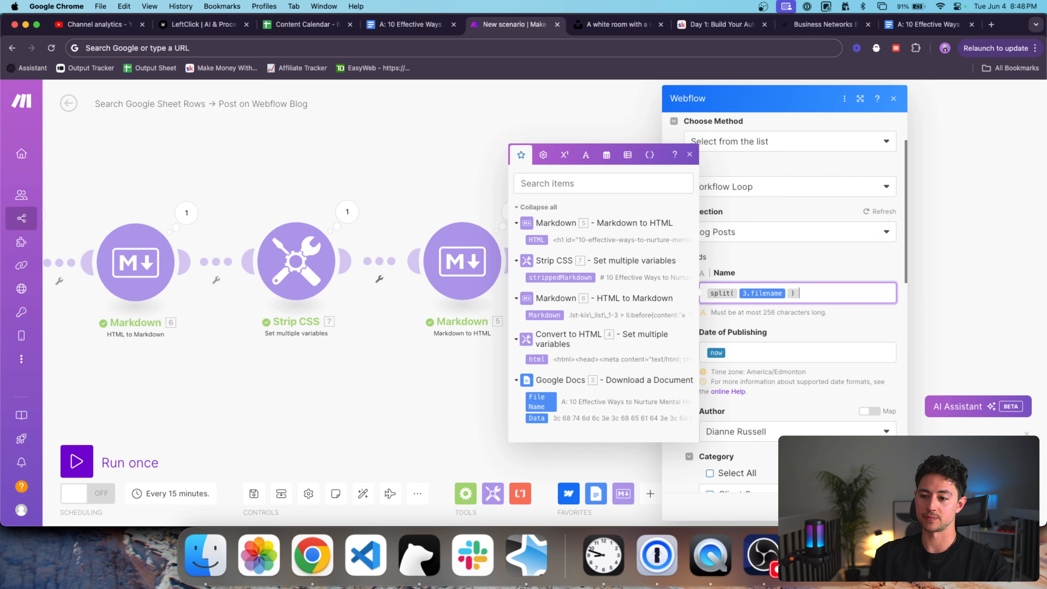
text(; :)
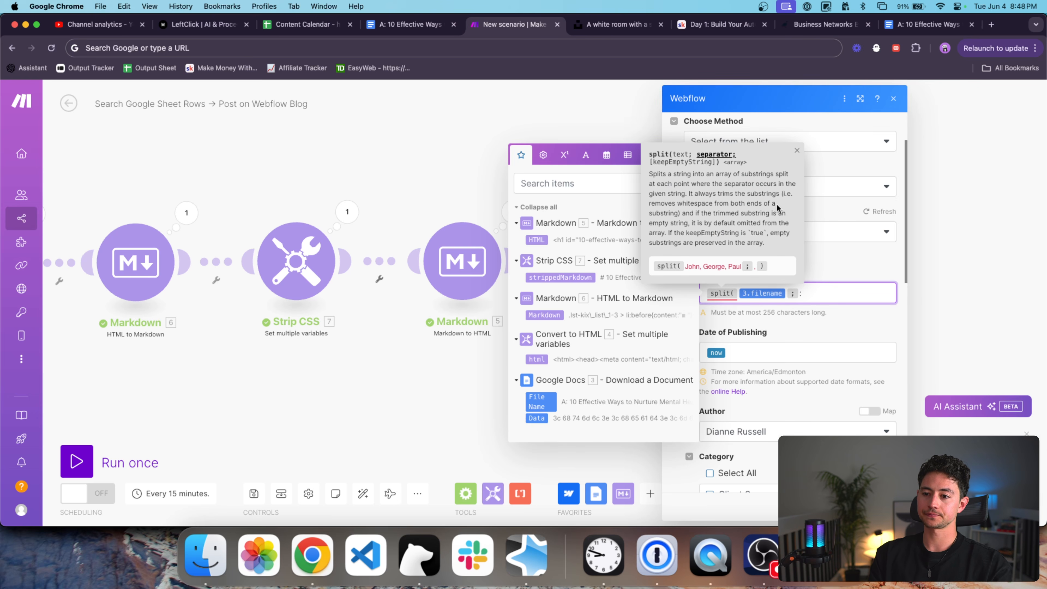
click(607, 155)
click(586, 155)
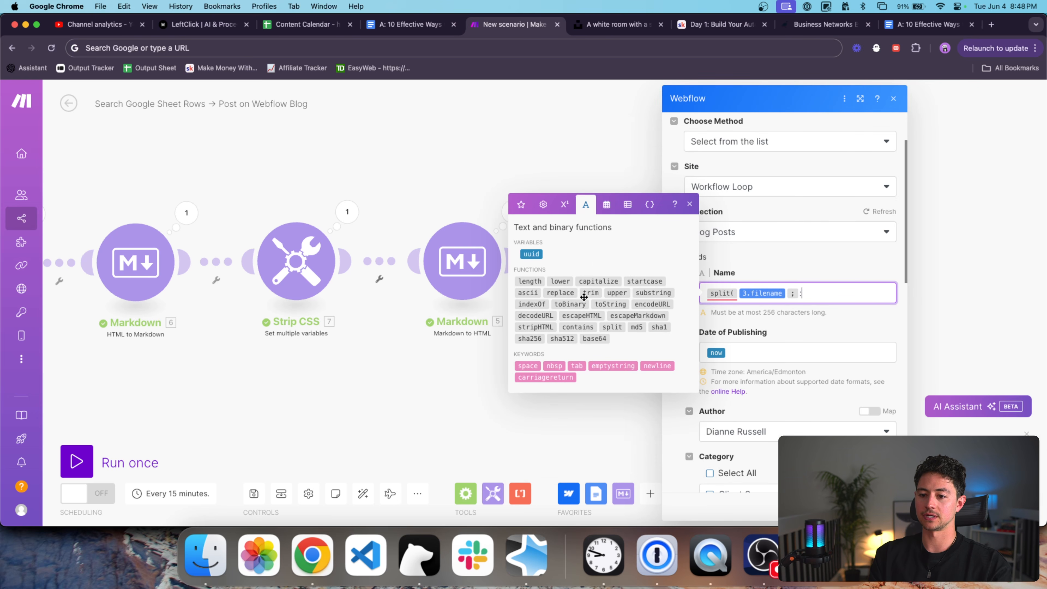
click(528, 366)
text())
Keep the second part of the split with get(...; 2).
key(super+Left)
text(s)
key(BackSpace)
text(get()
key(super+Right)
text(;2))
Strip '.html' by splitting on it and keeping the first part with get(...; 1).
key(super+Left)
text(split()
key(super+Right)
text(; .h)
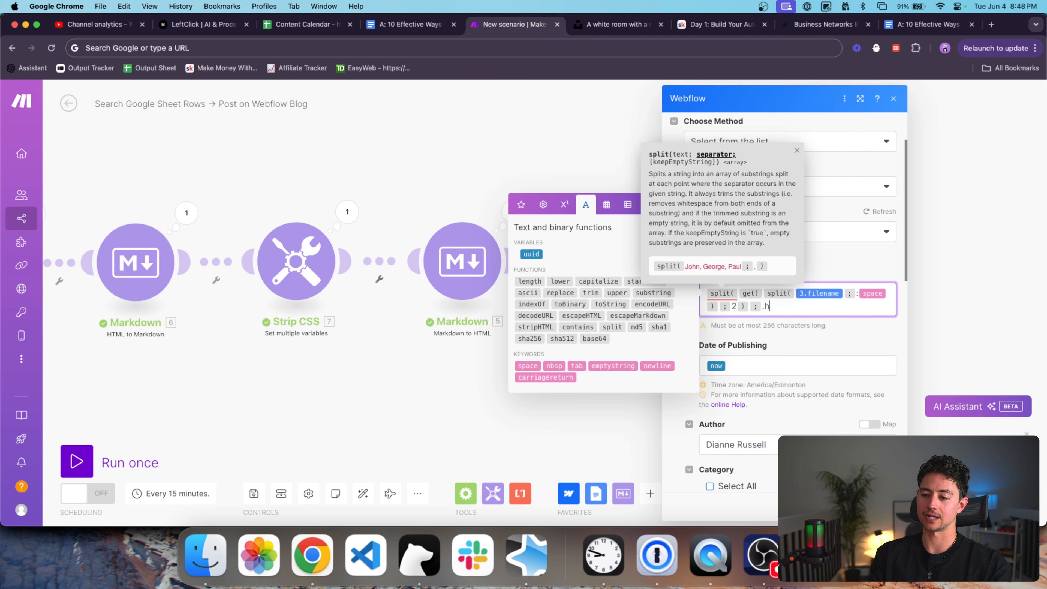
text(tml))
key(super+Left)
text(get()
key(super+Right)
text(;1))
key(super+a)
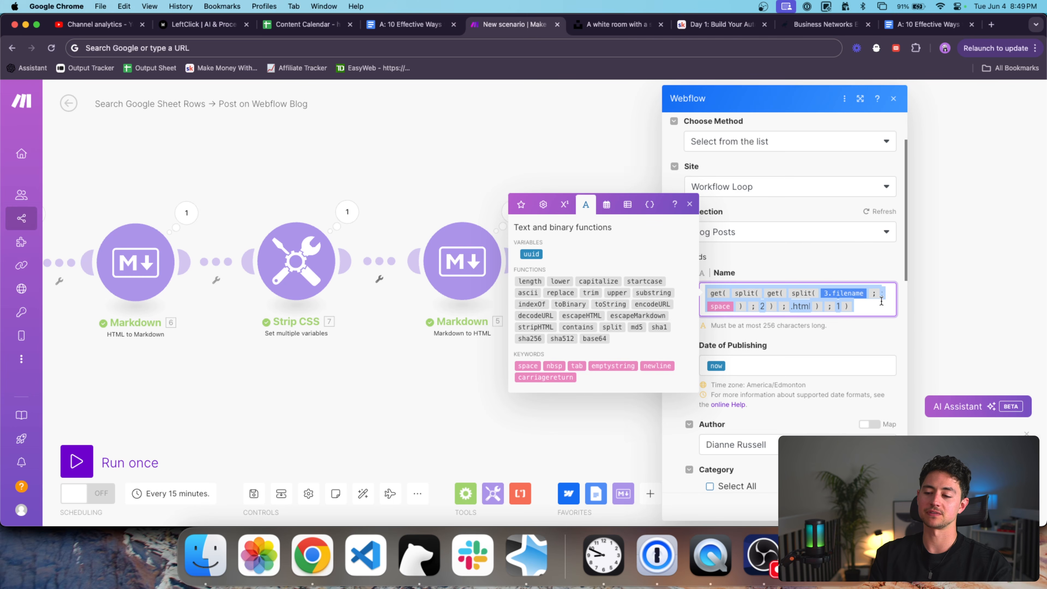
key(Right)
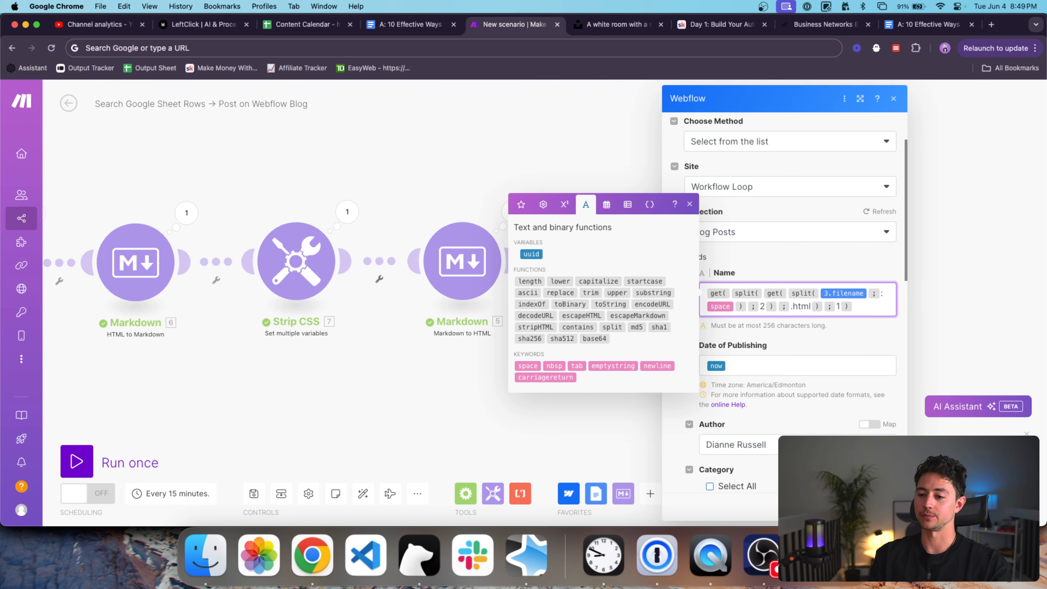
scroll(896, 375, down, 1)
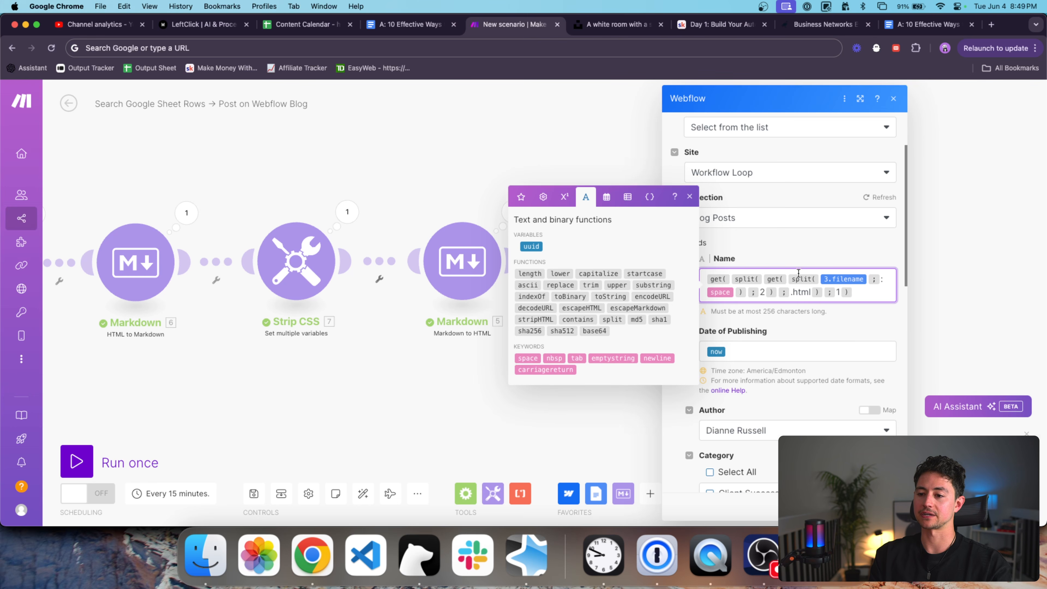
scroll(846, 278, down, 6)
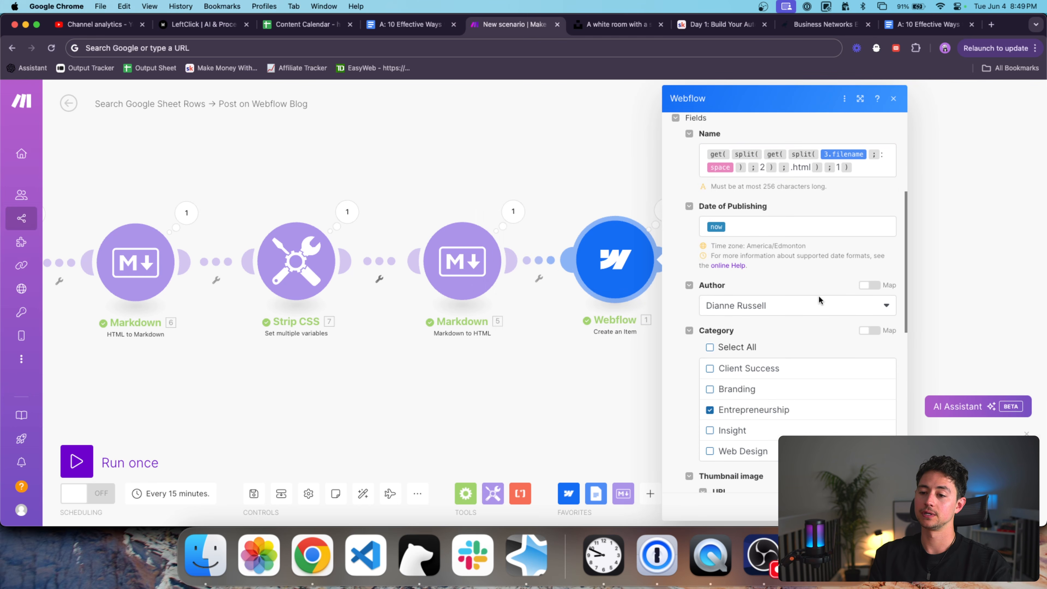
click(776, 204)
click(800, 254)
scroll(800, 253, down, 2)
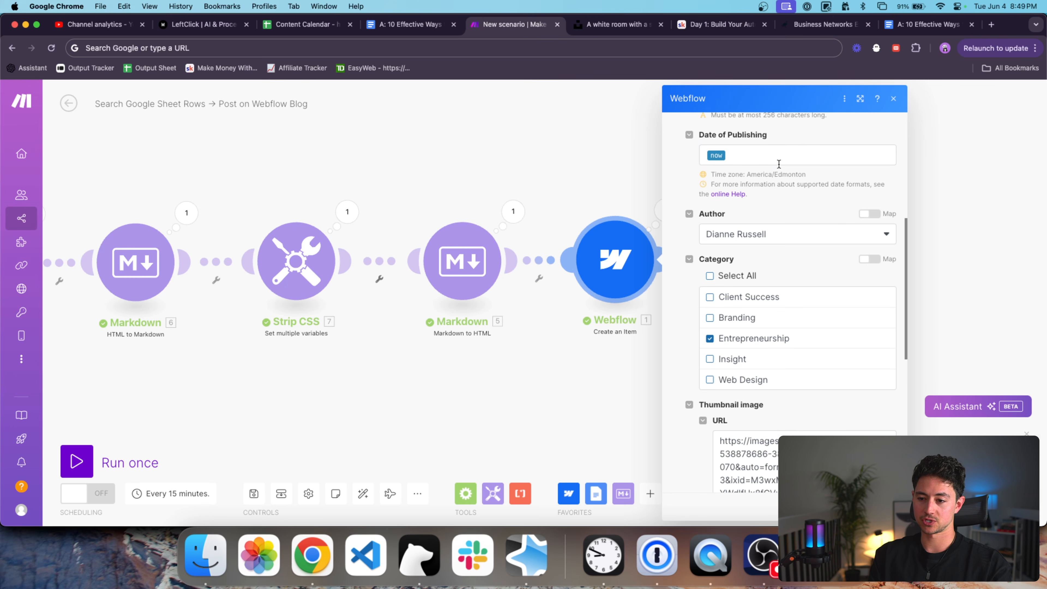
scroll(765, 198, down, 3)
click(710, 265)
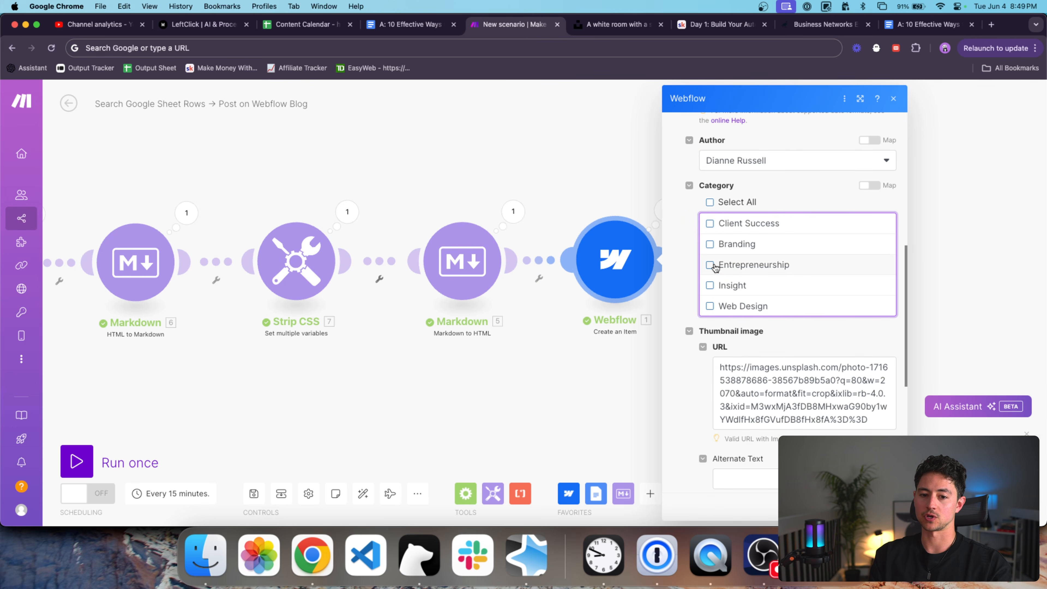
drag(450, 180, 606, 177)
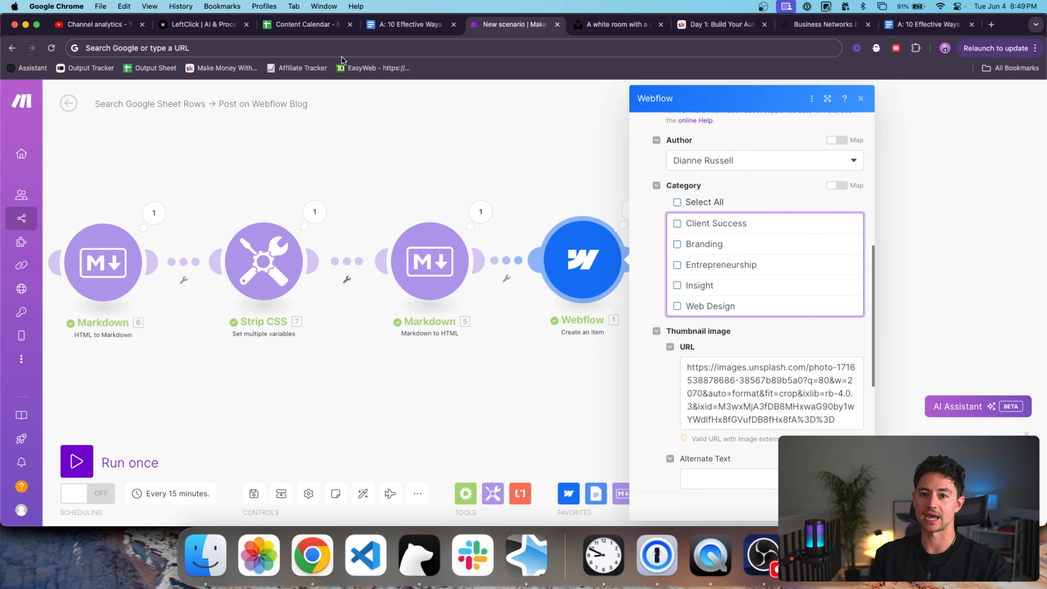
click(307, 25)
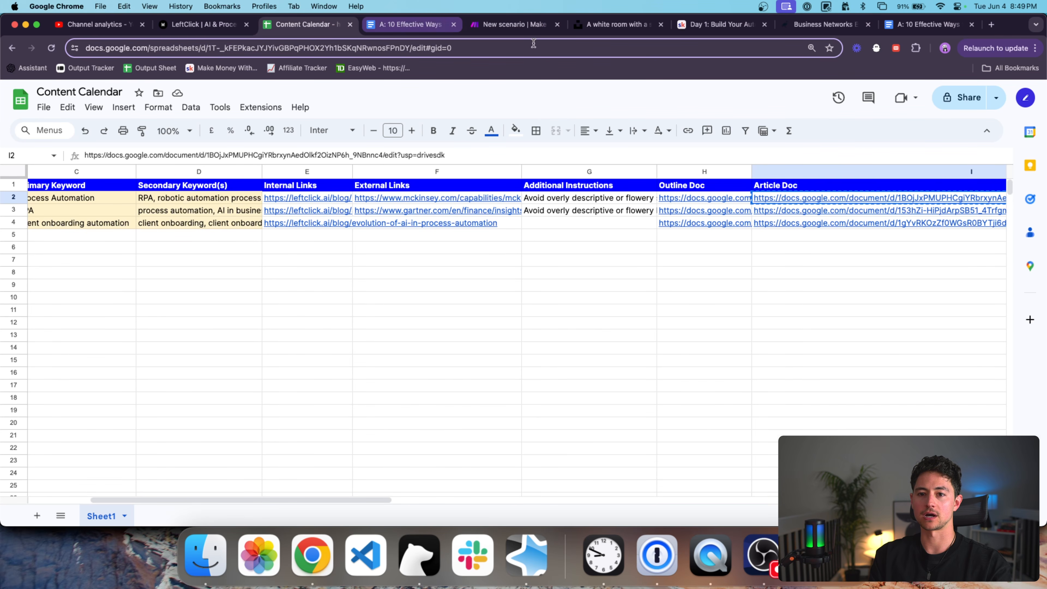
click(532, 24)
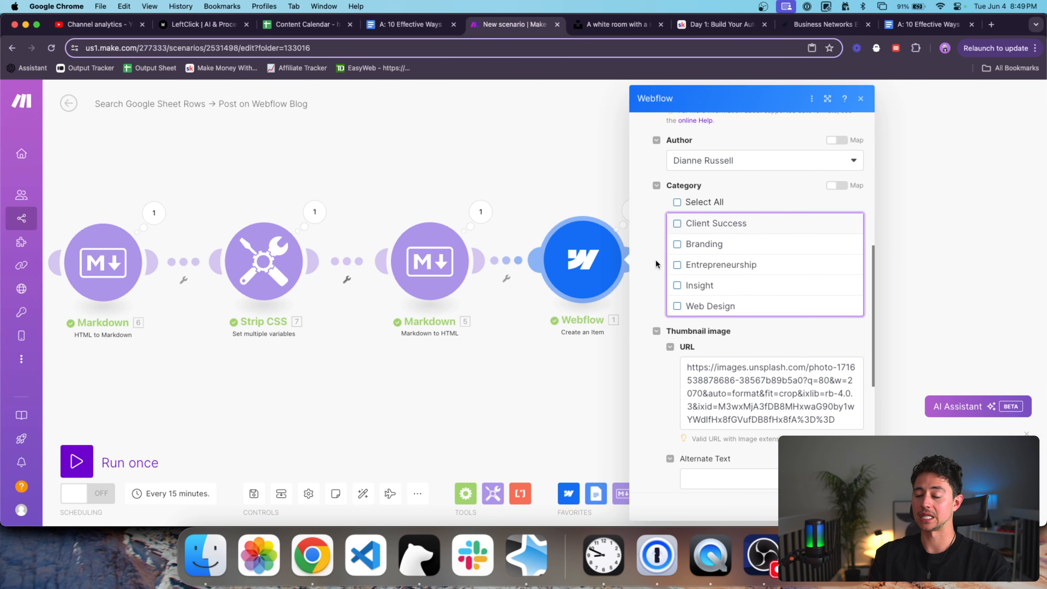
scroll(677, 237, down, 1)
click(676, 244)
scroll(707, 269, down, 5)
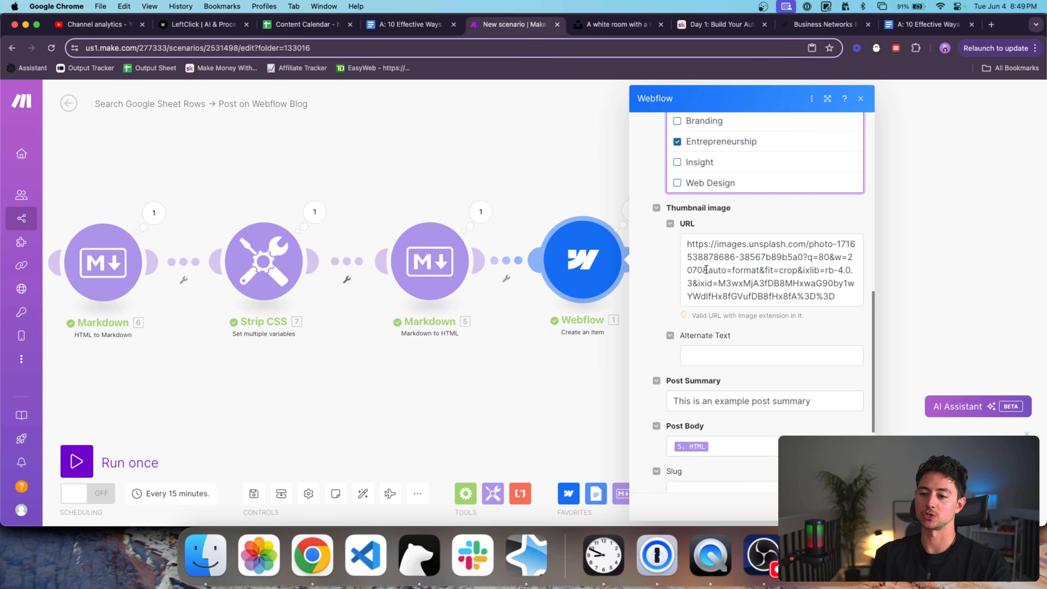
click(725, 285)
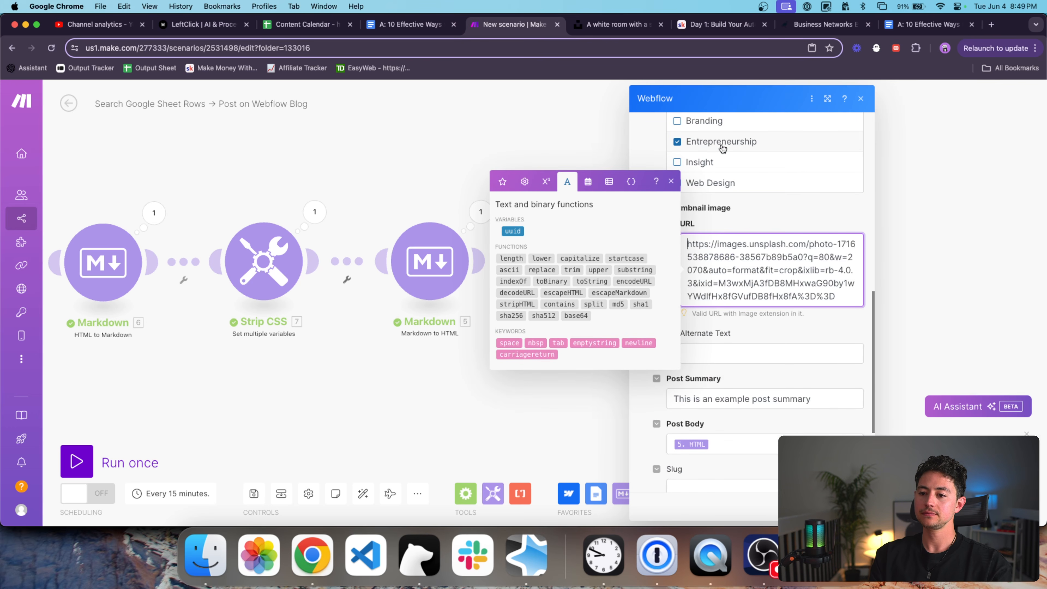
Load source.unsplash.com/random?sports in Chrome to test the random-image link.
click(627, 26)
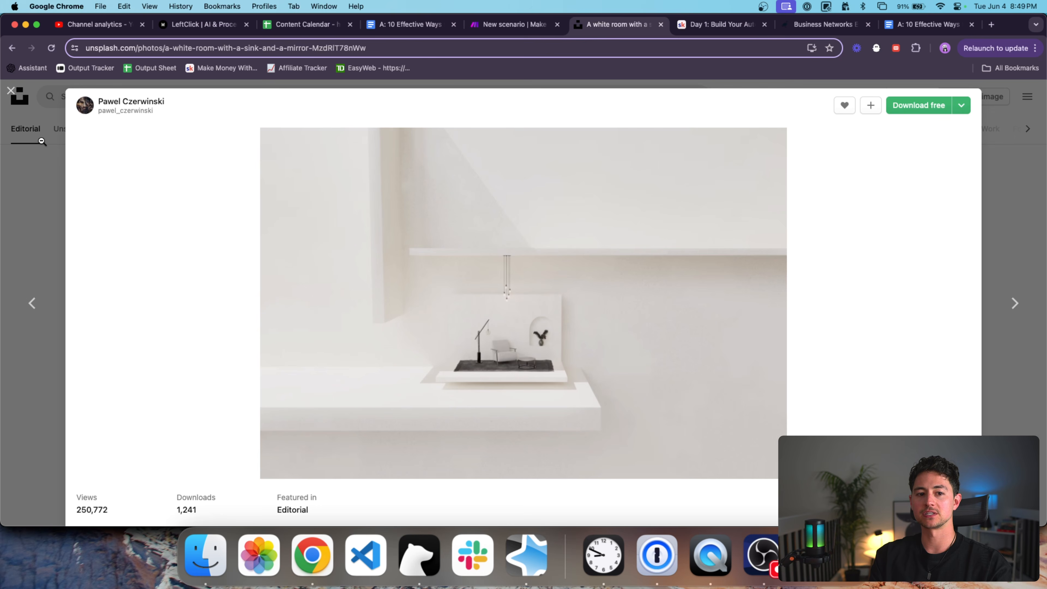
click(41, 142)
scroll(225, 130, up, 8)
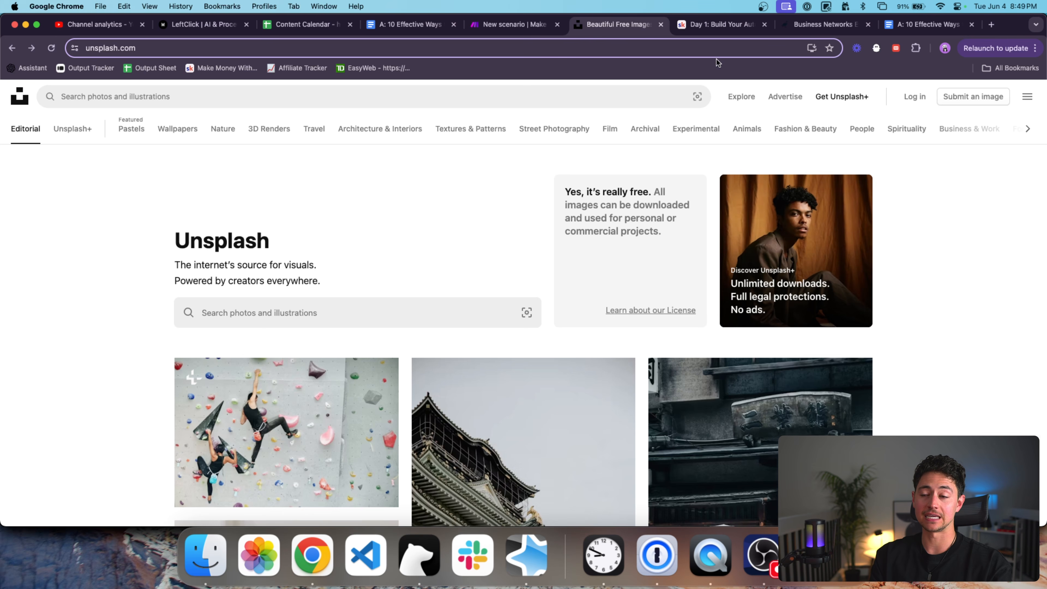
click(706, 50)
text(source.unsplash.com/random?)
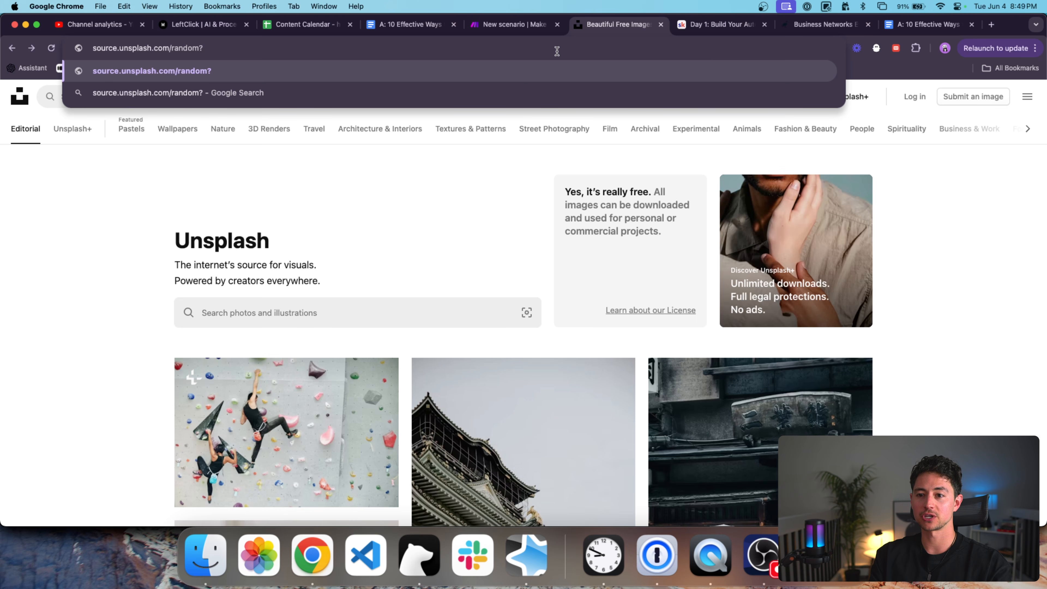
text(sports)
key(super+a)
key(super+c)
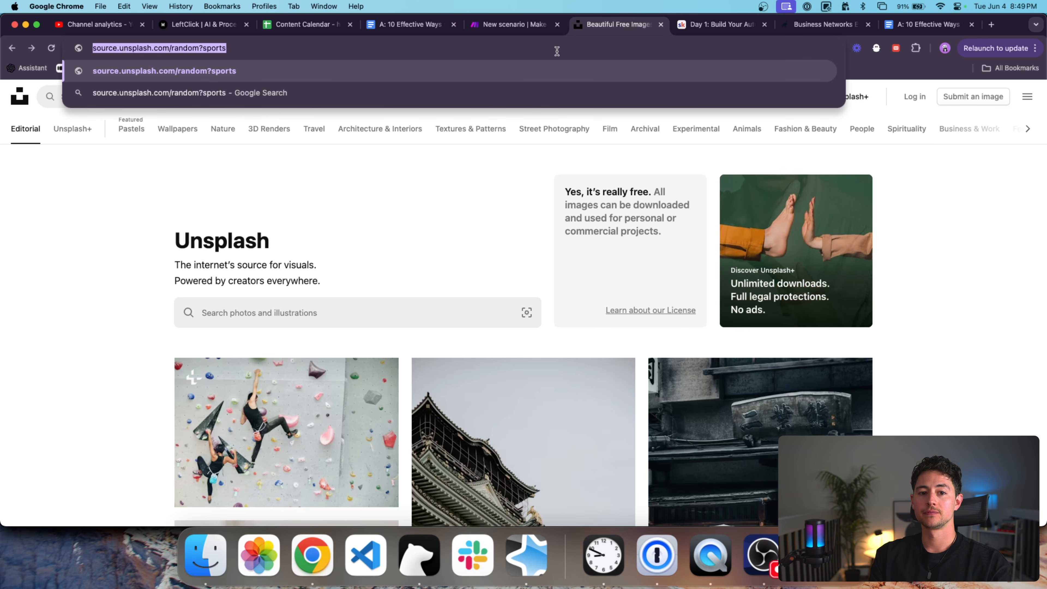
key(Return)
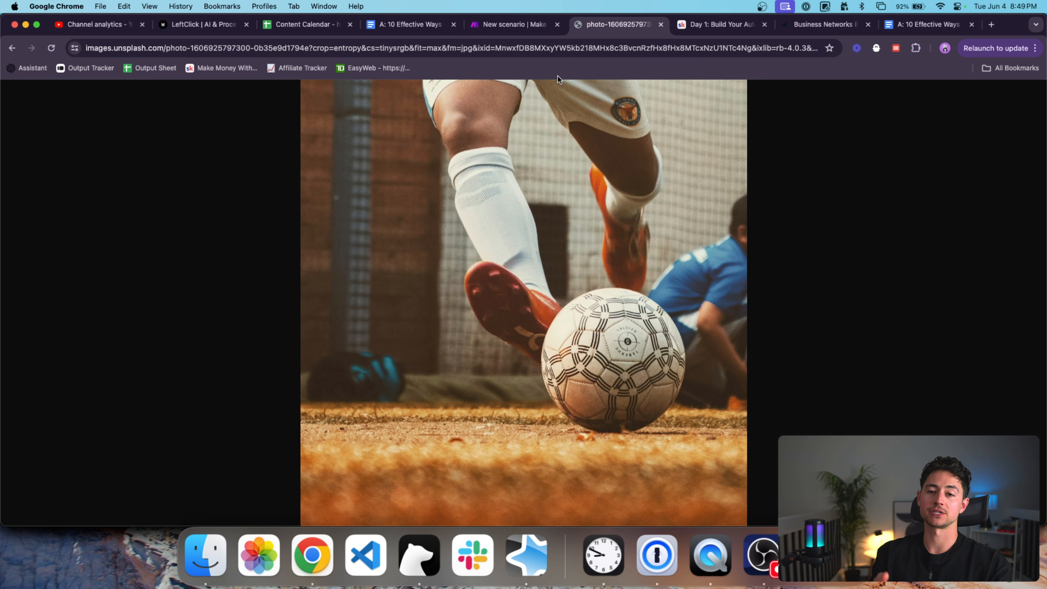
Copy the random sports image address and return to Make.
click(542, 51)
key(super+v)
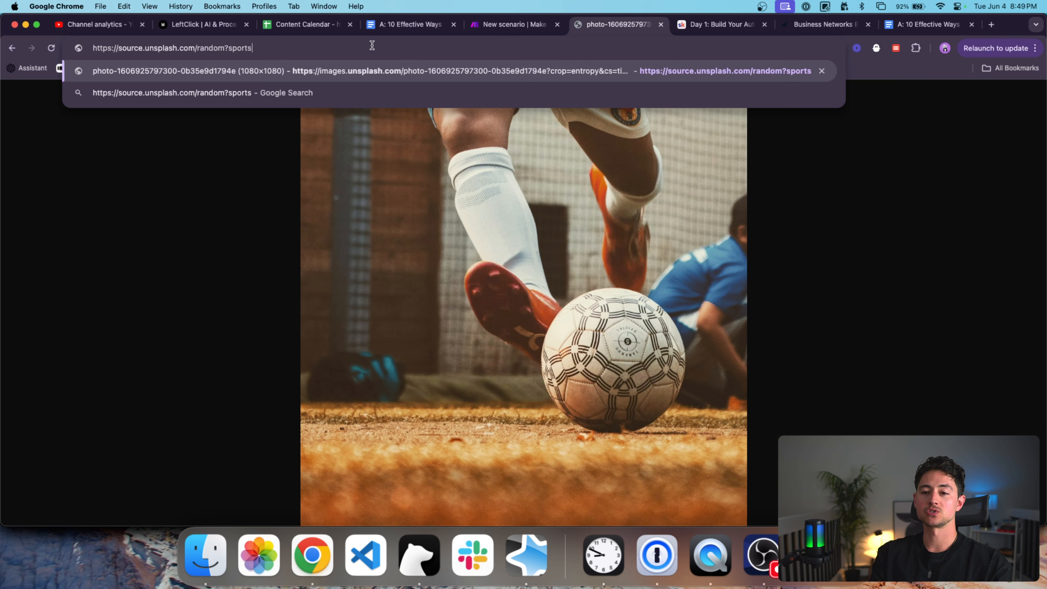
drag(284, 48, 97, 48)
key(super+a)
key(super+c)
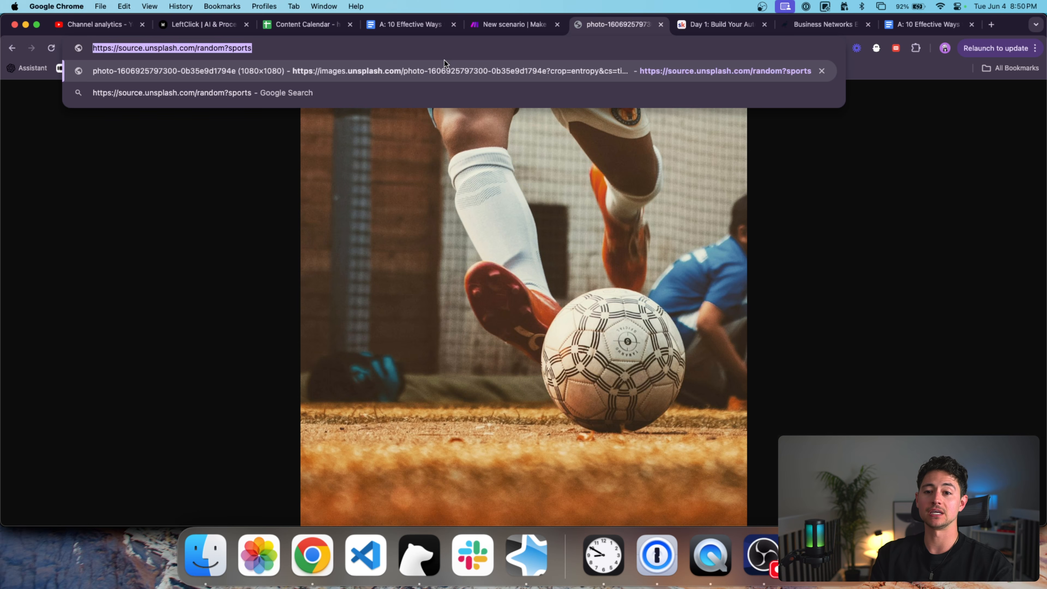
key(super+4)
key(super+5)
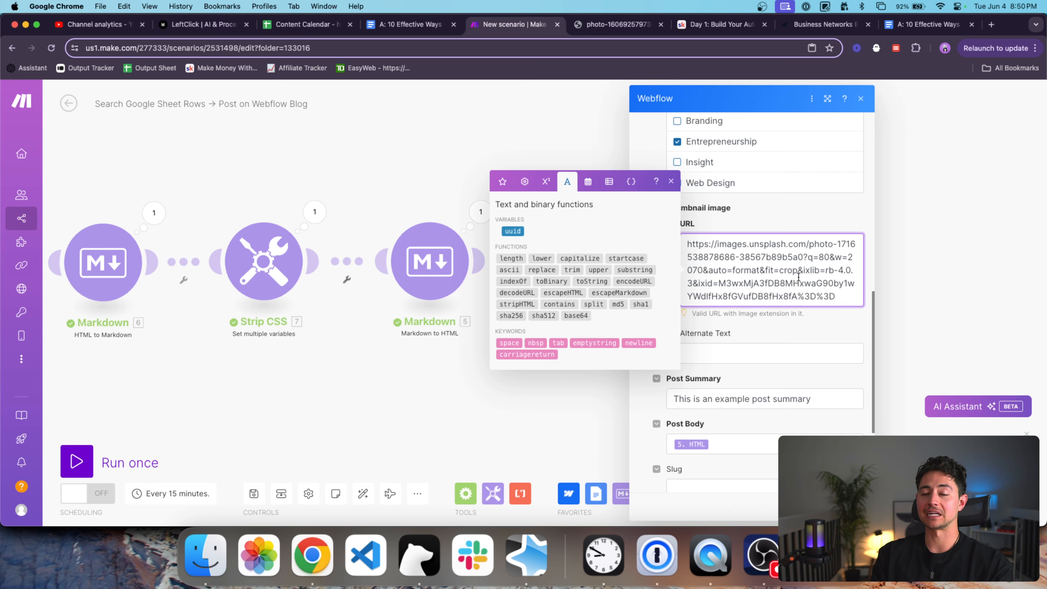
Paste the address into the Thumbnail URL field and change 'sports' to 'business'.
key(super+a)
key(super+v)
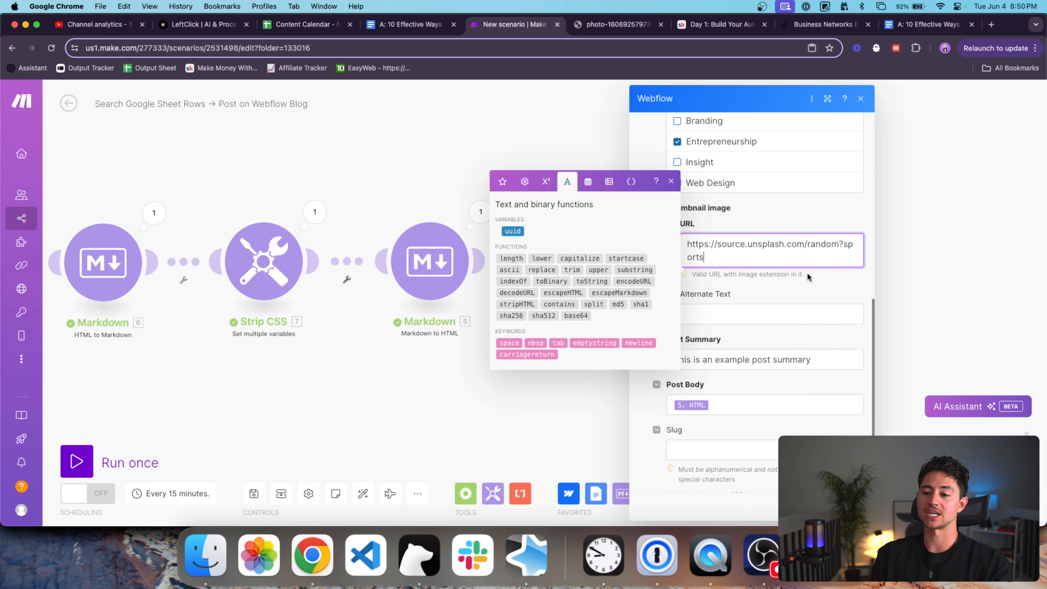
scroll(785, 285, up, 2)
double_click(842, 264)
text(business)
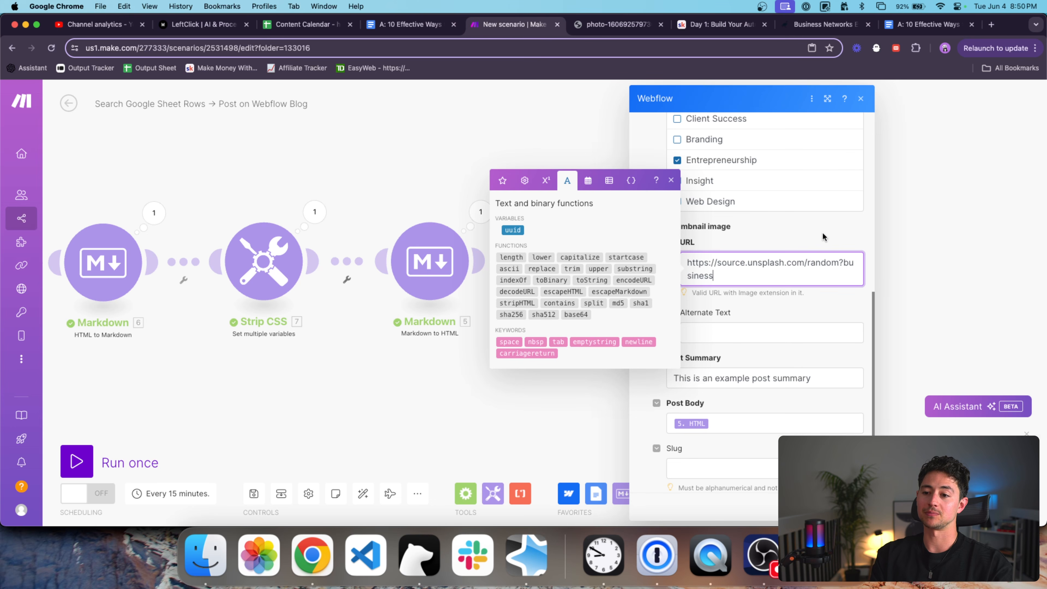
click(824, 237)
scroll(783, 258, up, 6)
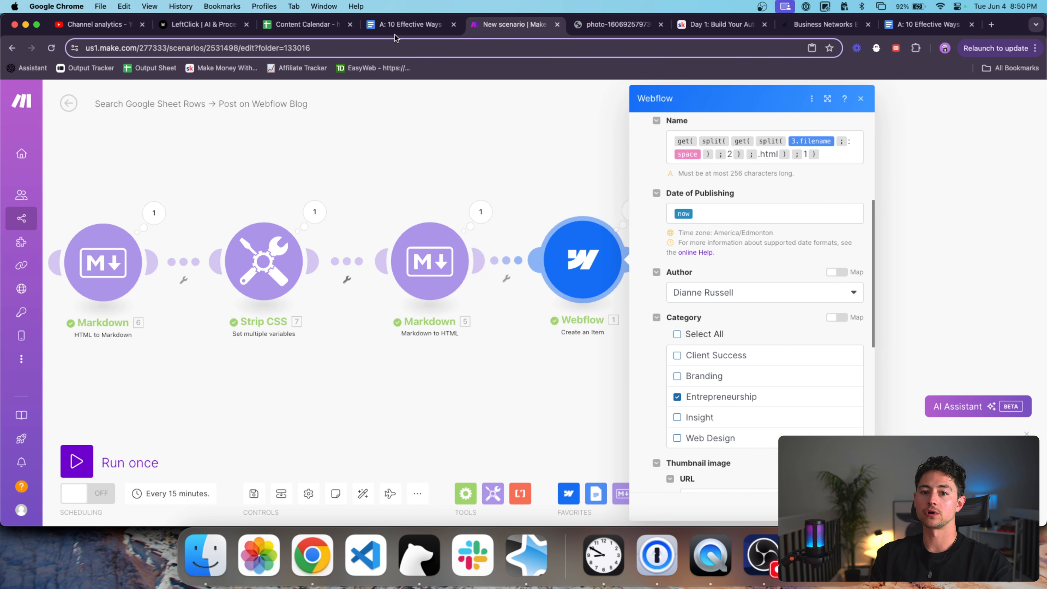
click(305, 25)
Check the primary keywords in cells C2–C4 of the Content Calendar and widen column C.
scroll(351, 192, left, 3)
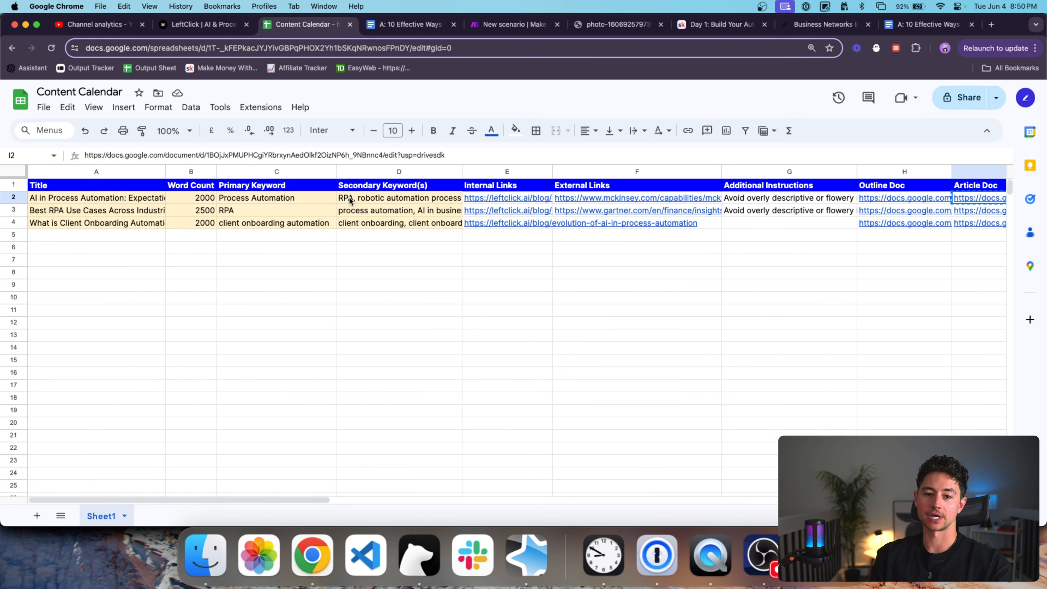
click(293, 198)
click(301, 211)
click(293, 223)
drag(341, 170, 370, 171)
click(328, 198)
scroll(351, 202, right, 3)
scroll(363, 203, left, 3)
scroll(374, 205, right, 1)
scroll(375, 204, right, 10)
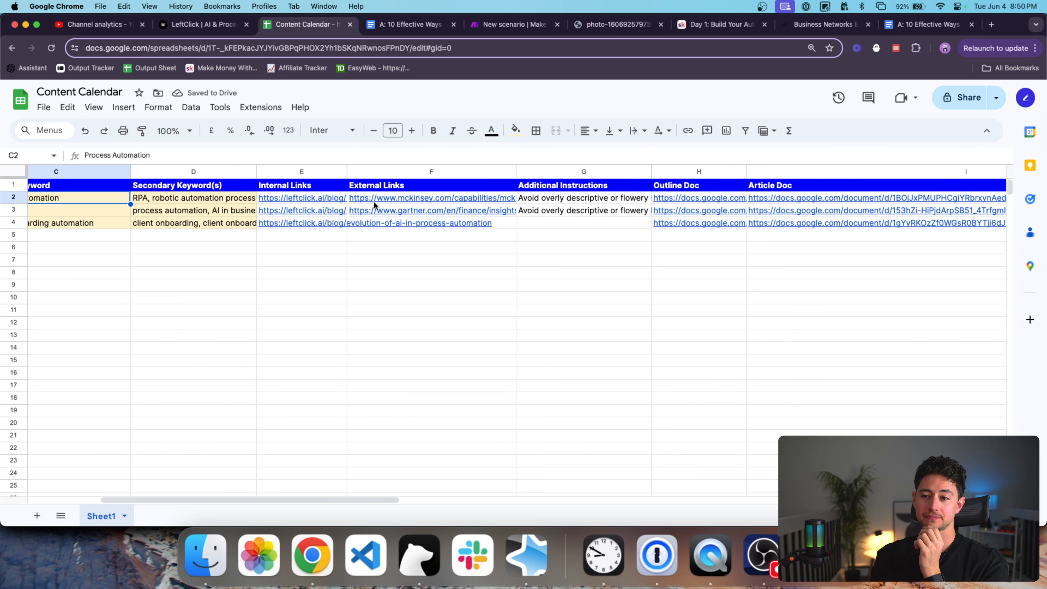
Review the Webflow module's placeholder Post Summary text, then close the module settings.
click(487, 29)
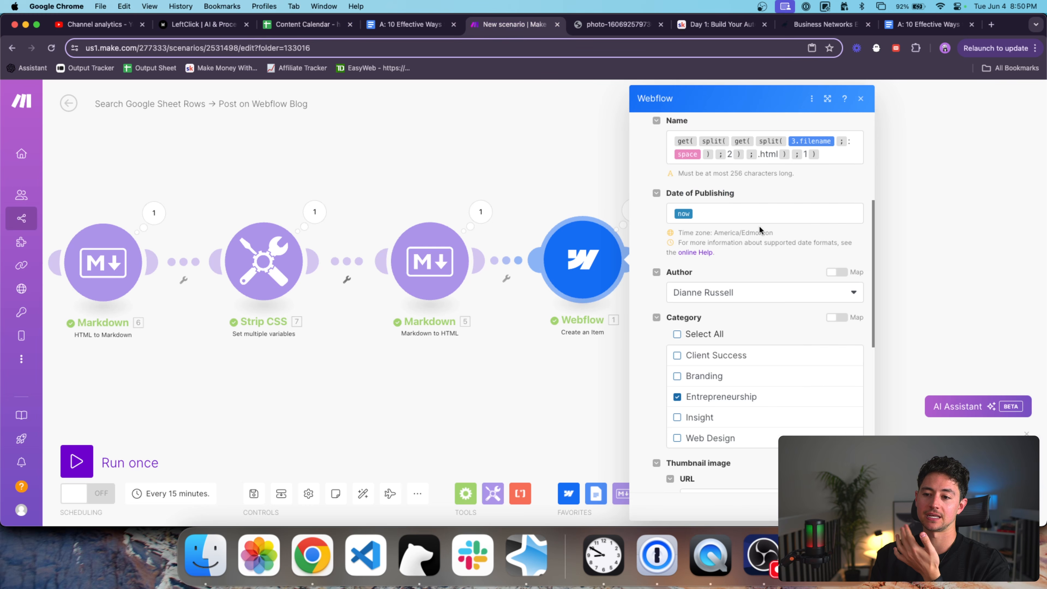
scroll(759, 225, up, 3)
scroll(790, 236, down, 3)
scroll(791, 236, down, 7)
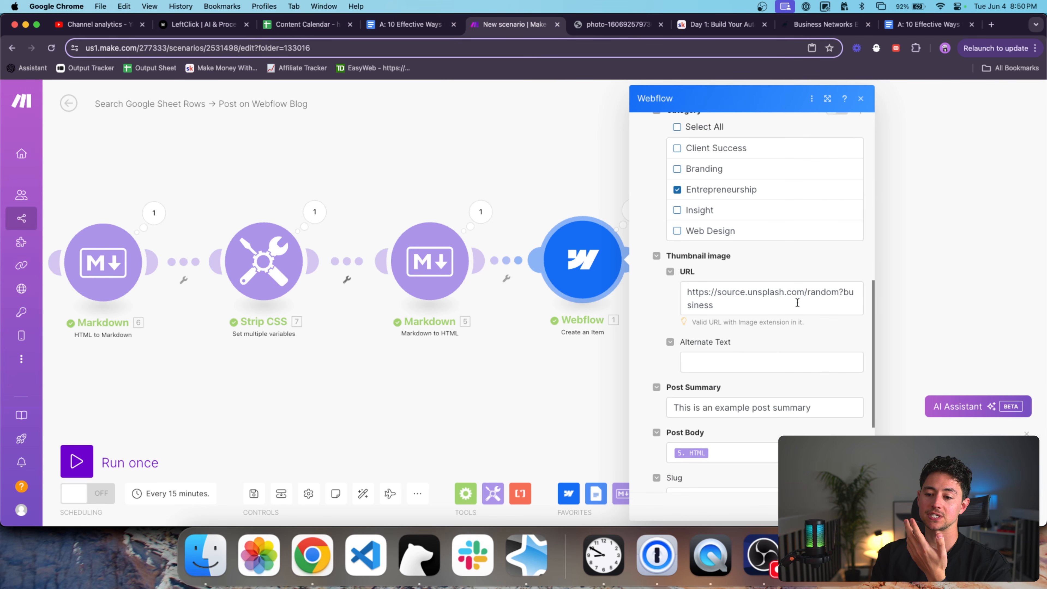
drag(833, 312, 632, 310)
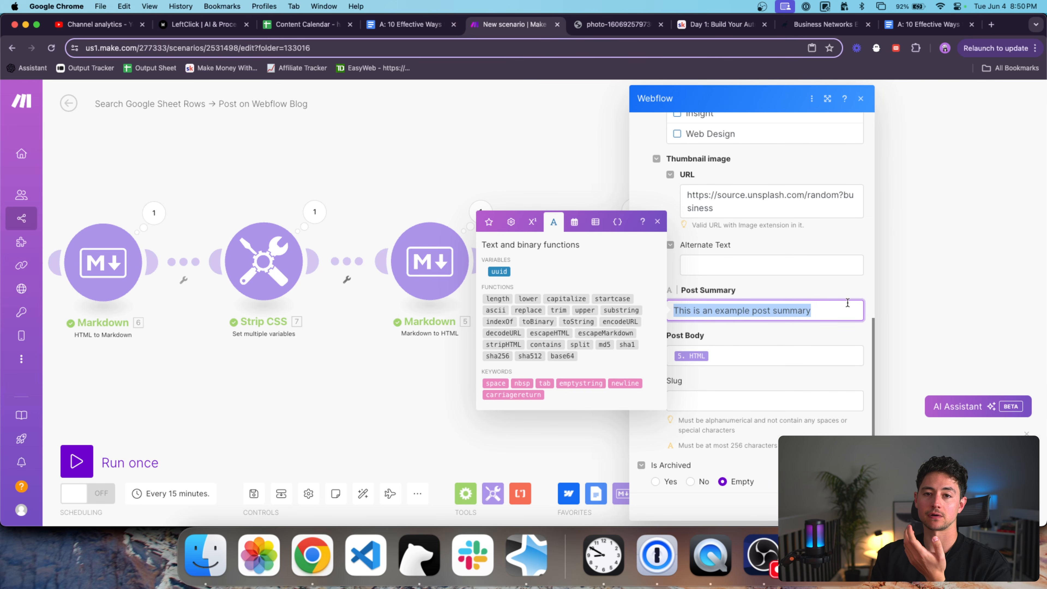
click(843, 312)
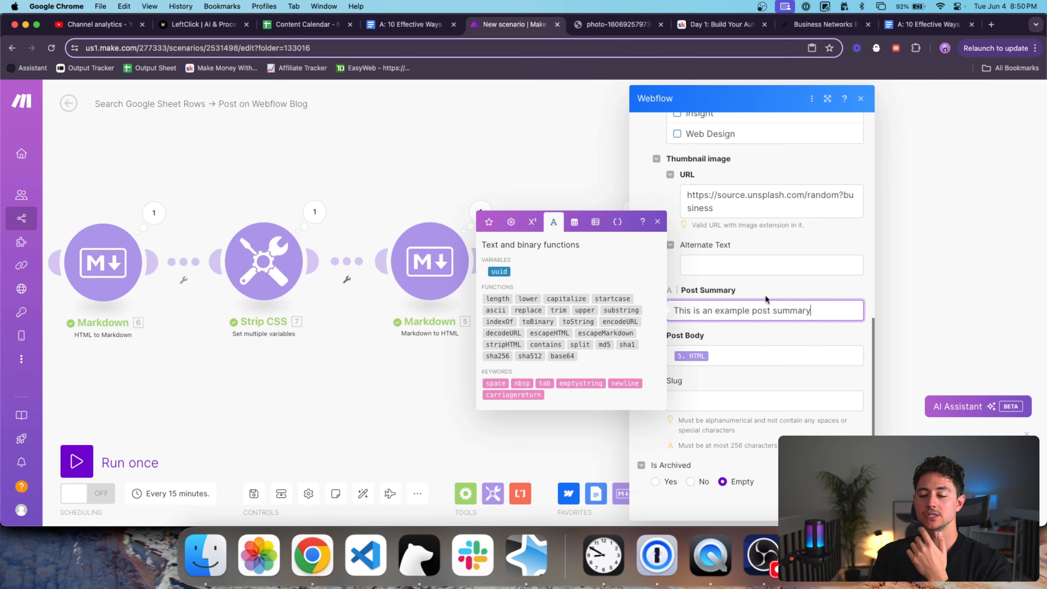
click(852, 506)
scroll(767, 358, down, 5)
drag(759, 358, 721, 361)
Insert an OpenAI Create a Completion module between the Markdown and Webflow steps.
drag(610, 302, 693, 300)
click(650, 494)
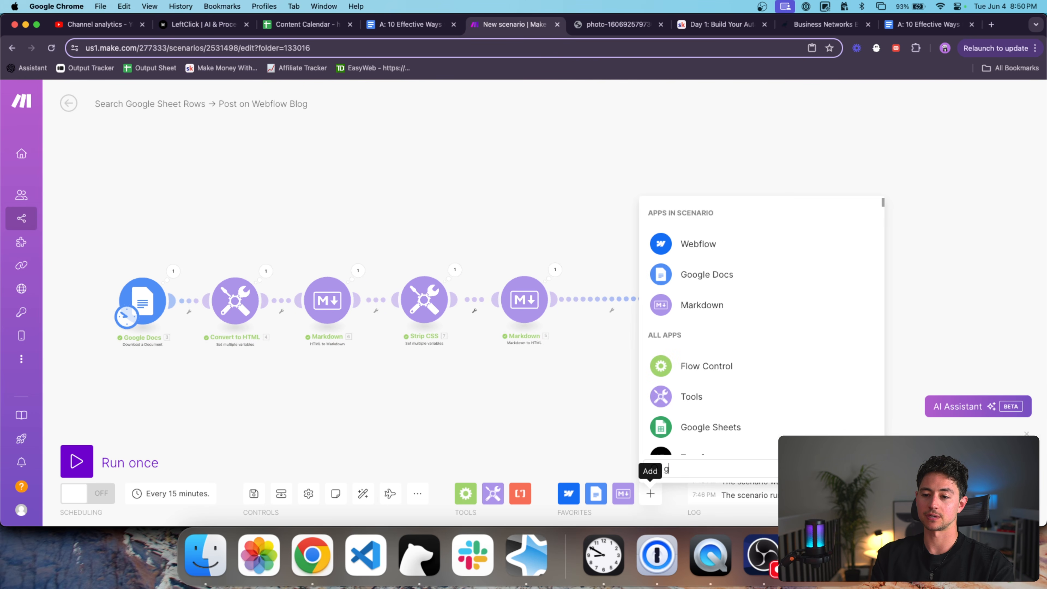
text(openai)
click(767, 214)
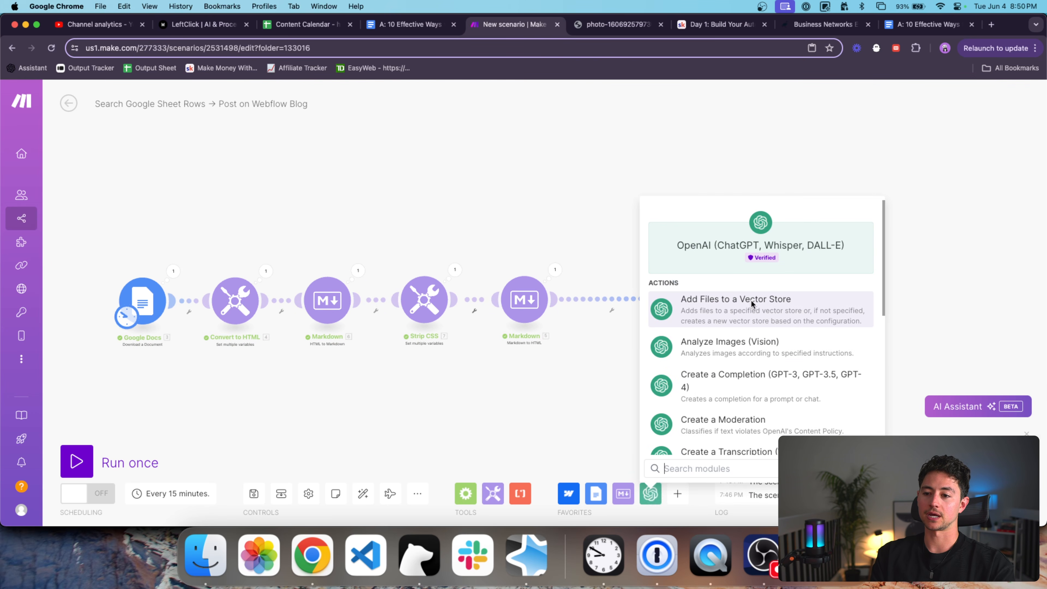
scroll(752, 320, down, 1)
click(752, 320)
drag(750, 314, 620, 309)
click(619, 309)
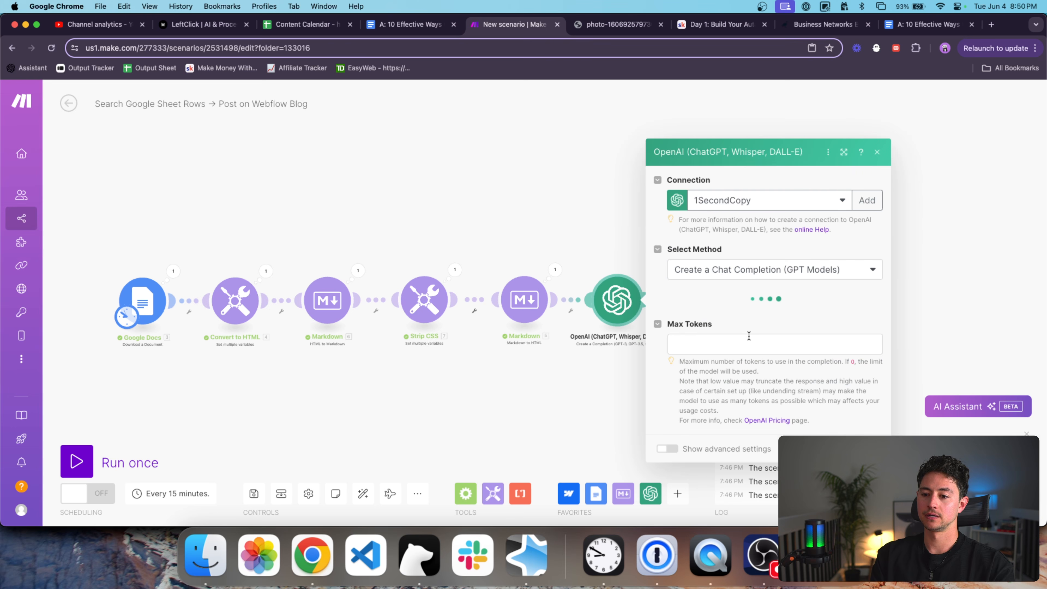
Set GPT-4o, Max Tokens 4096, and System message 'You are a helpful, intelligent writing assistant.'.
click(742, 341)
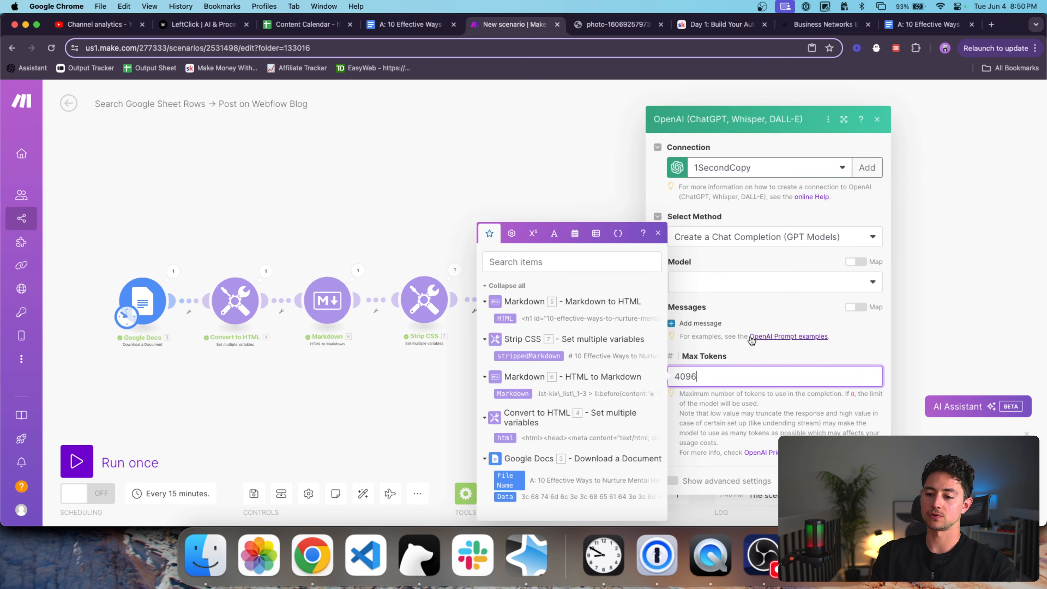
click(751, 283)
click(733, 334)
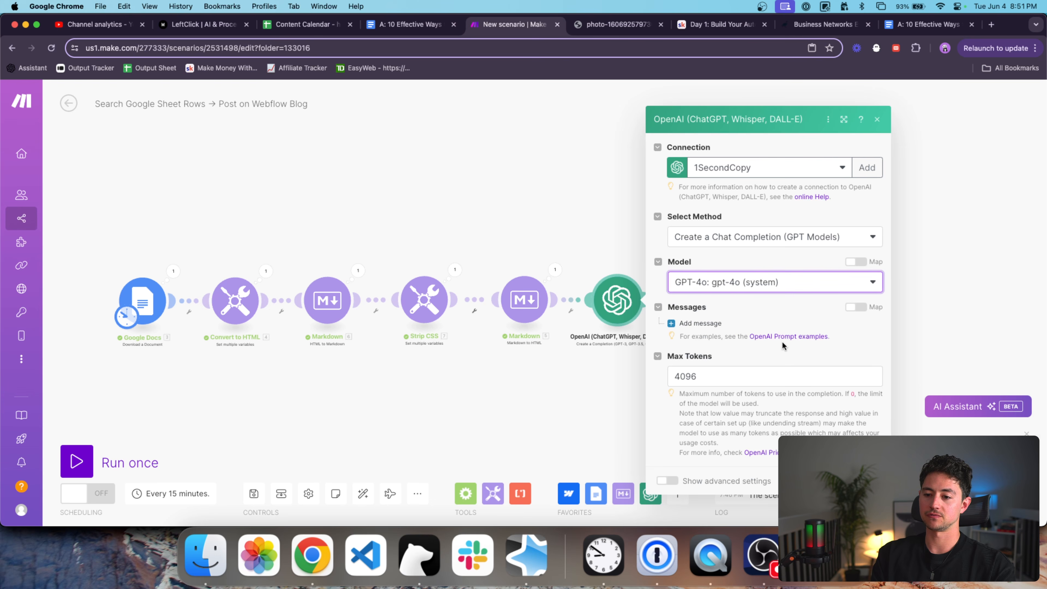
click(710, 324)
click(759, 339)
click(751, 356)
click(756, 383)
text(You are a)
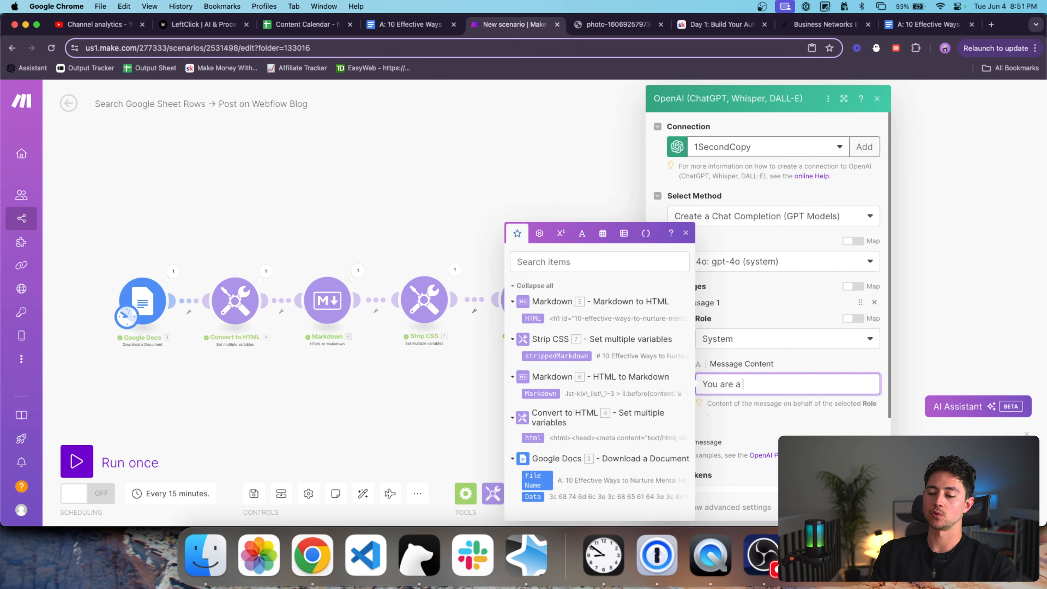
text( helpful, intelligent writing asisstant.)
key(shift+Down)
text(assistant.)
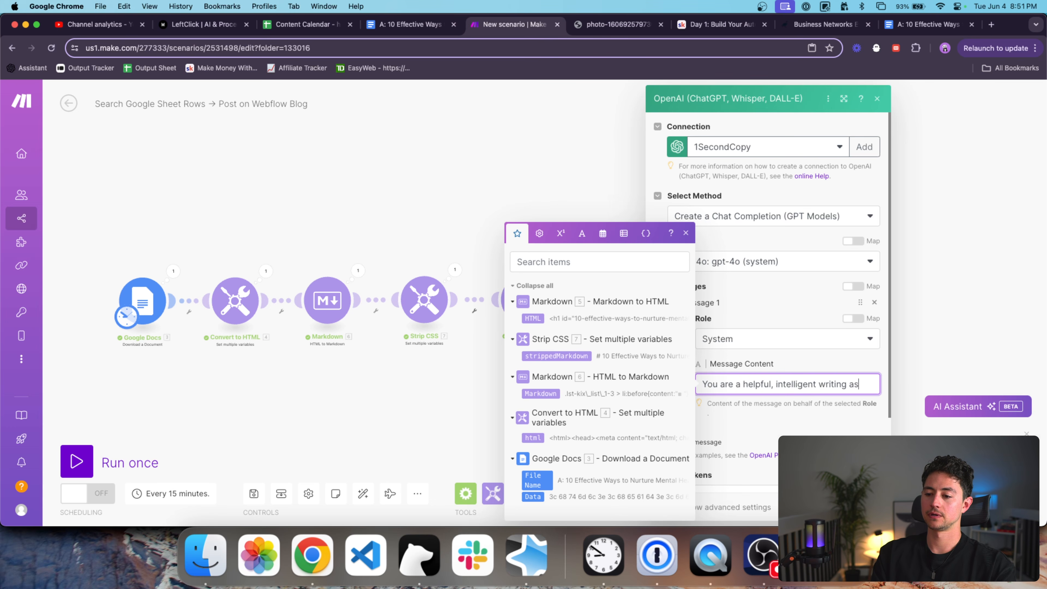
click(775, 365)
Add a User message asking for a short one-sentence article summary for our blog.
scroll(776, 364, down, 2)
click(700, 387)
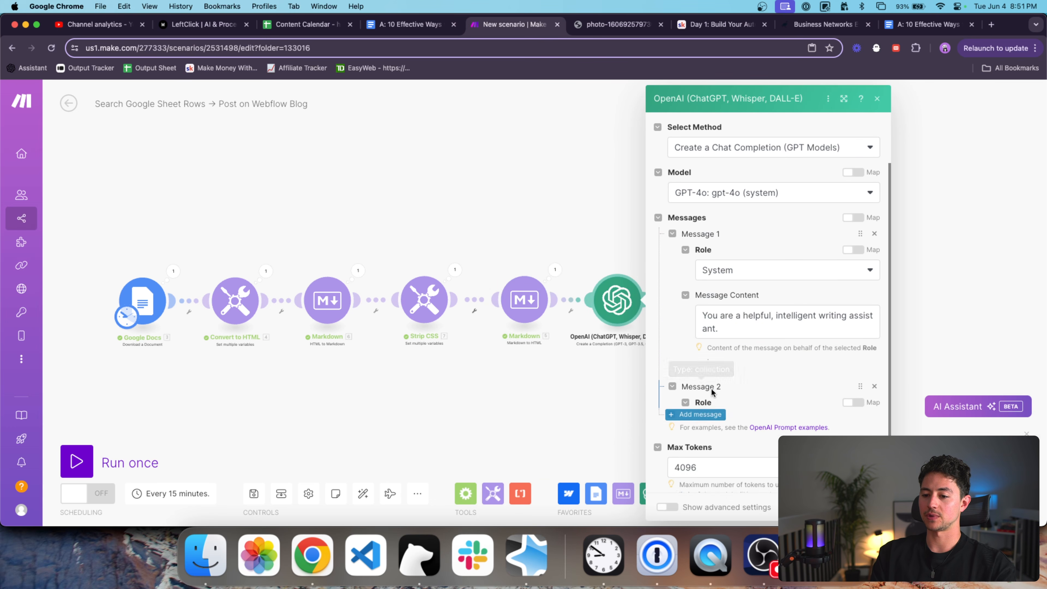
scroll(711, 388, down, 2)
click(732, 336)
click(749, 374)
scroll(755, 363, down, 1)
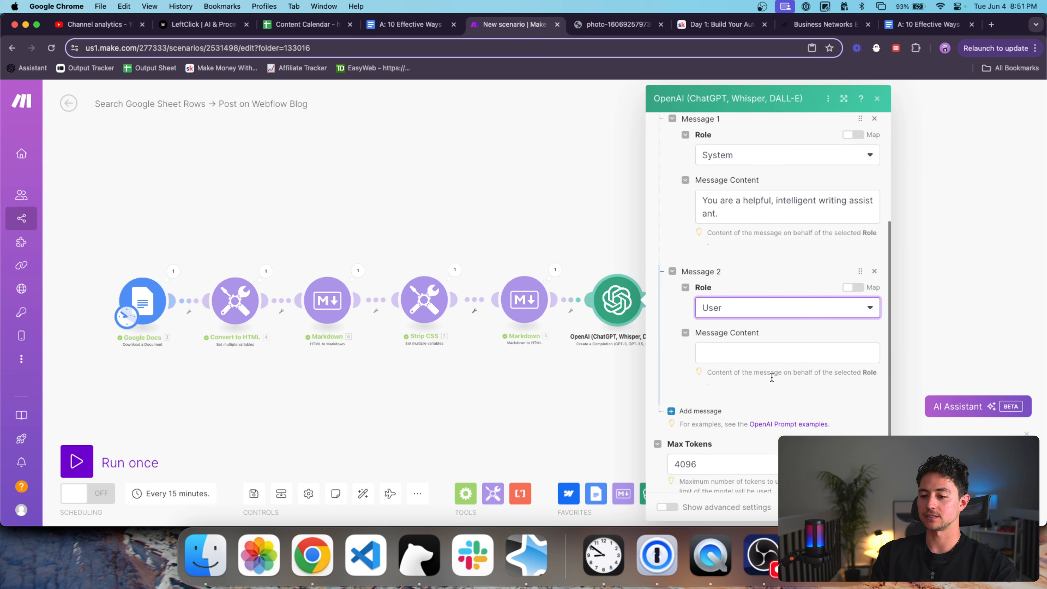
click(760, 352)
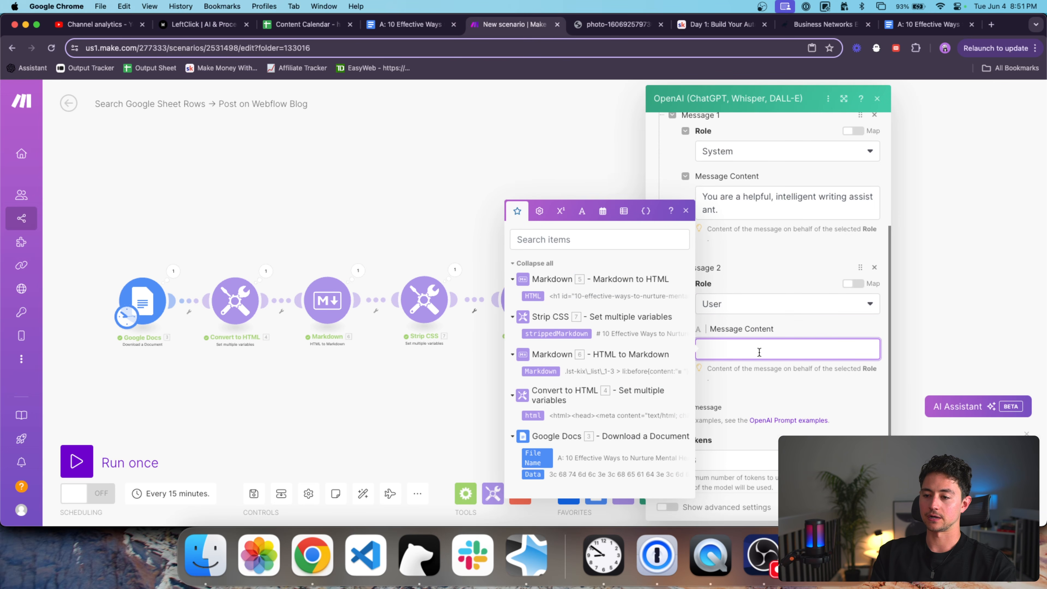
text(Read the following article and write a short, one-sentence summary)
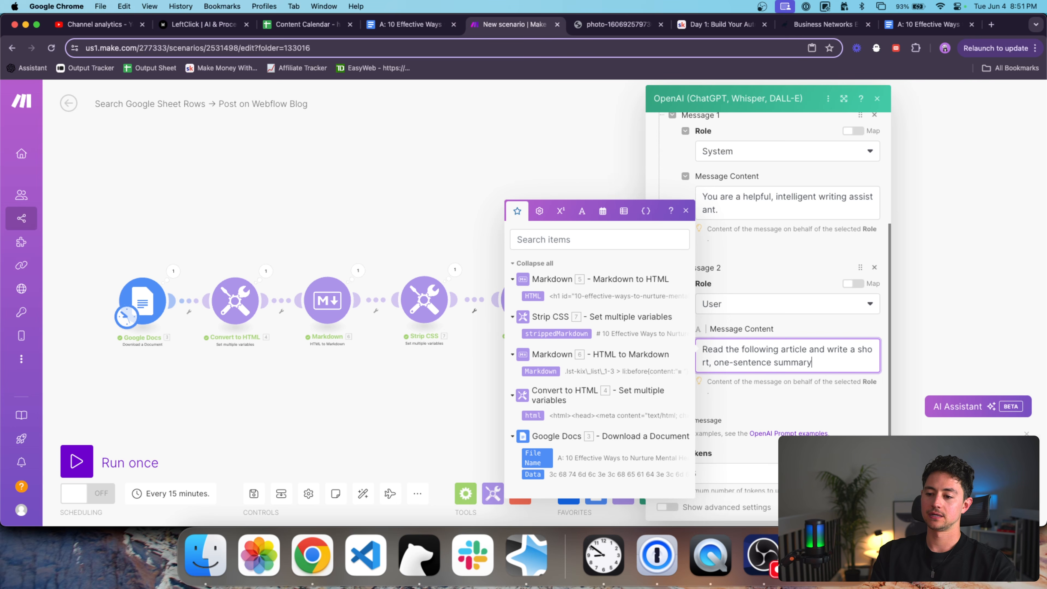
text(is summary will be posted on the)
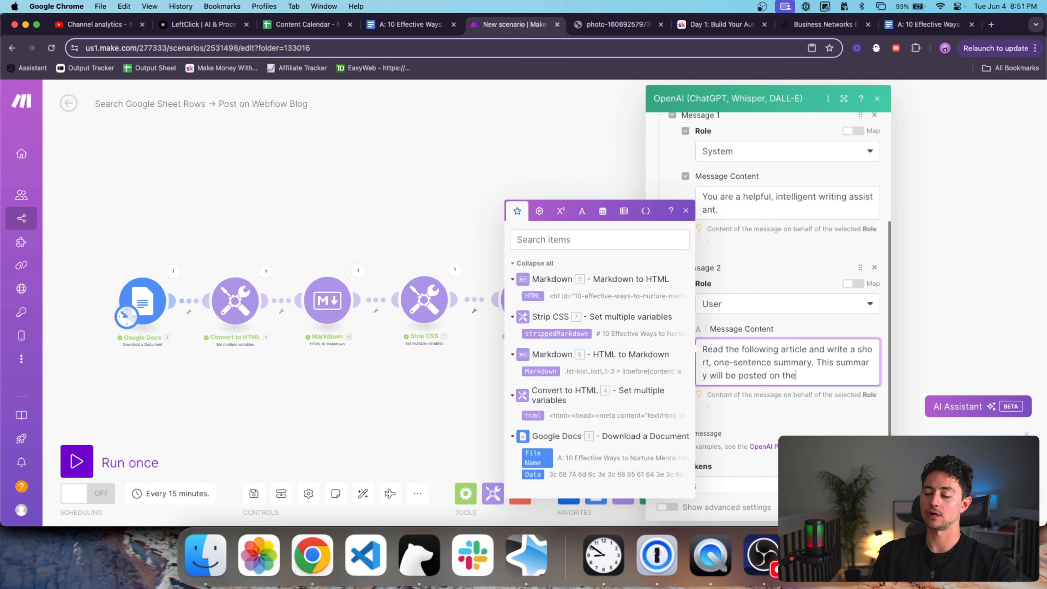
scroll(758, 350, down, 2)
key(alt+shift+Left)
text(our blog.)
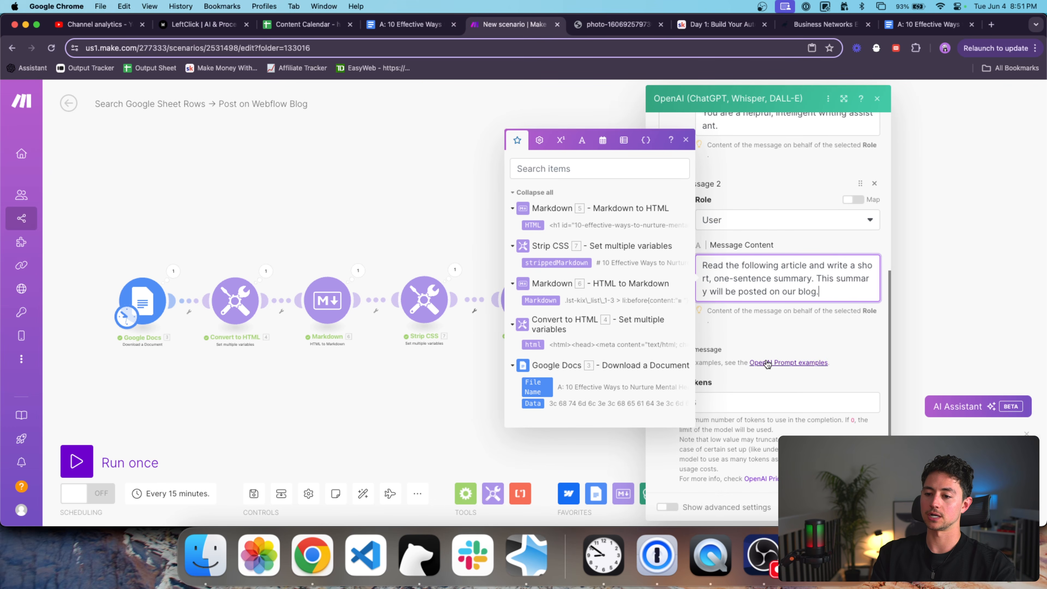
click(701, 350)
text(g.)
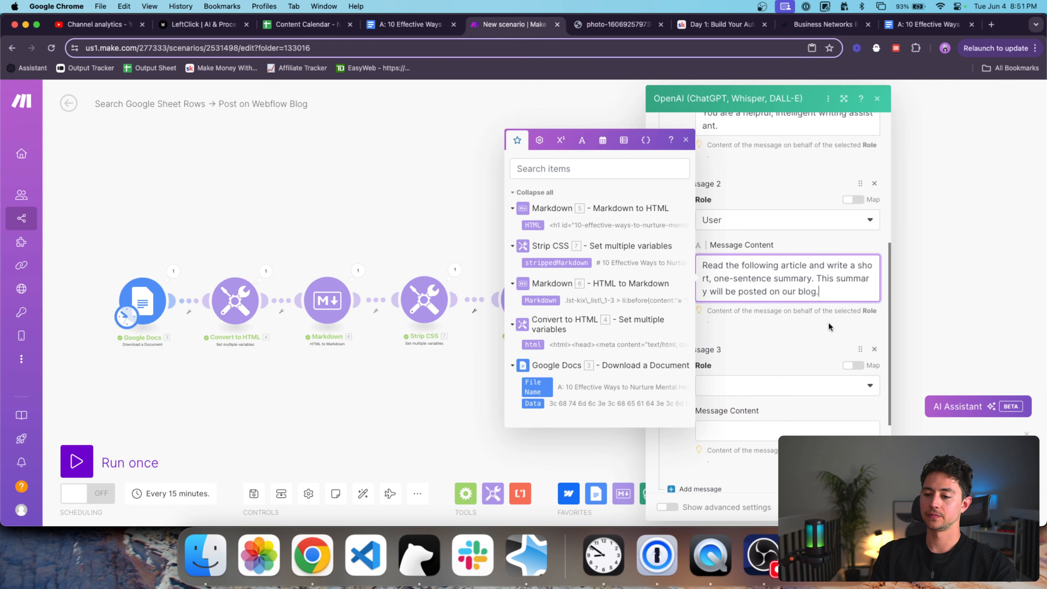
scroll(829, 322, down, 1)
text(Write nothing except for th)
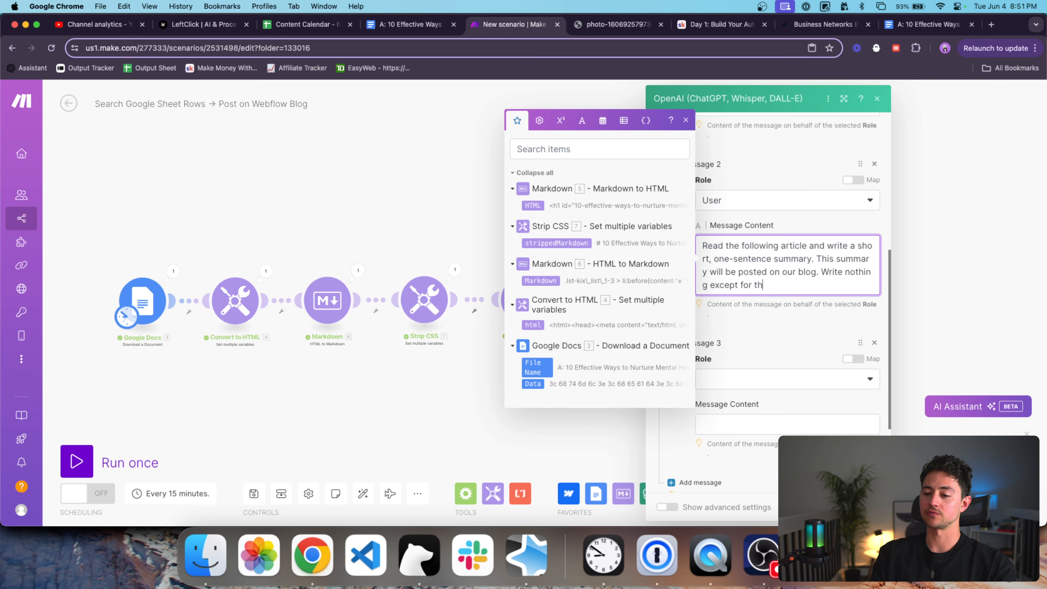
Add a third User message 'Article:' with strippedMarkdown mapped below it.
scroll(851, 401, down, 2)
click(761, 330)
click(760, 367)
click(757, 375)
text(Article:)
key(Return)
key(Return)
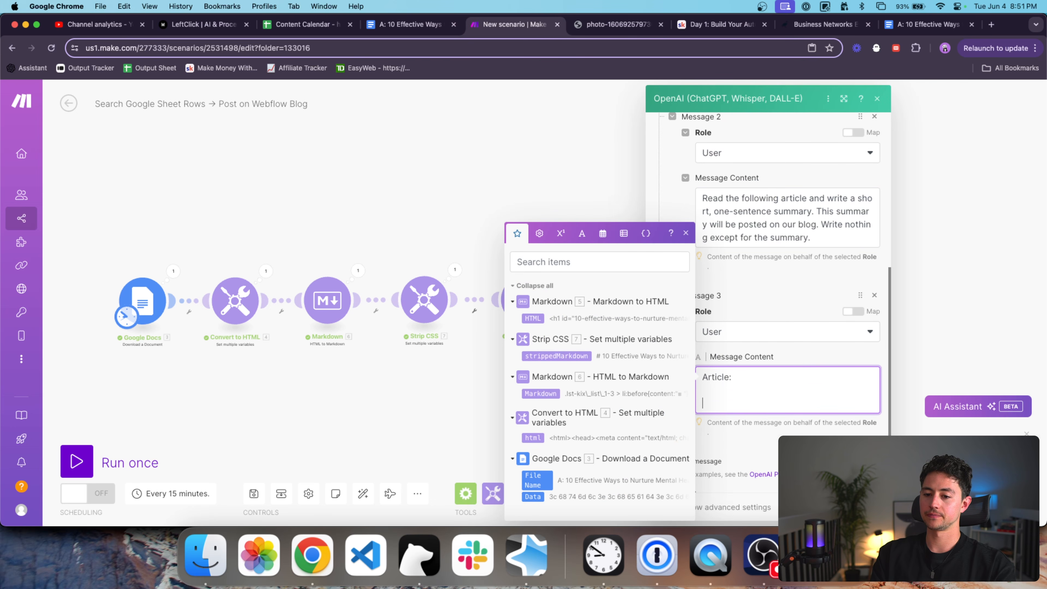
click(579, 357)
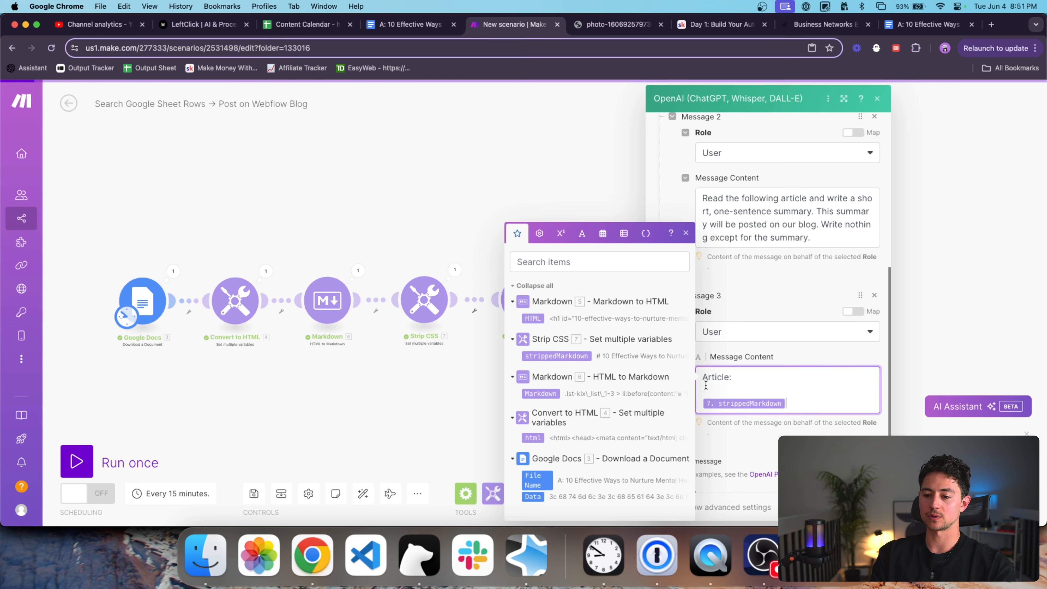
scroll(793, 388, down, 1)
click(793, 388)
scroll(778, 385, down, 2)
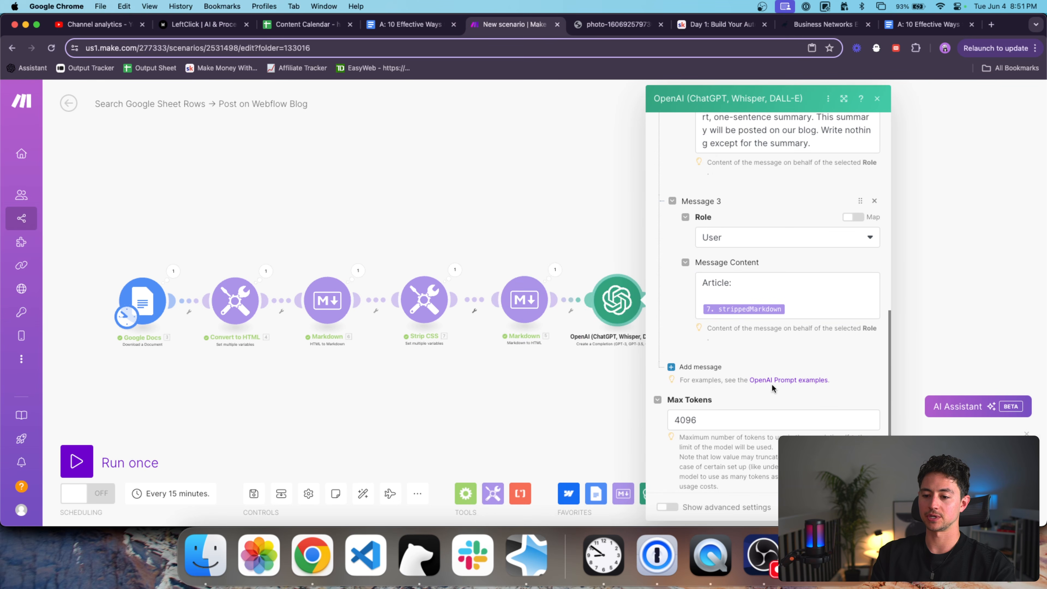
Replace the Webflow Post Summary placeholder with the OpenAI 8. Result.
click(872, 507)
drag(824, 370, 690, 372)
drag(570, 304, 579, 305)
click(580, 305)
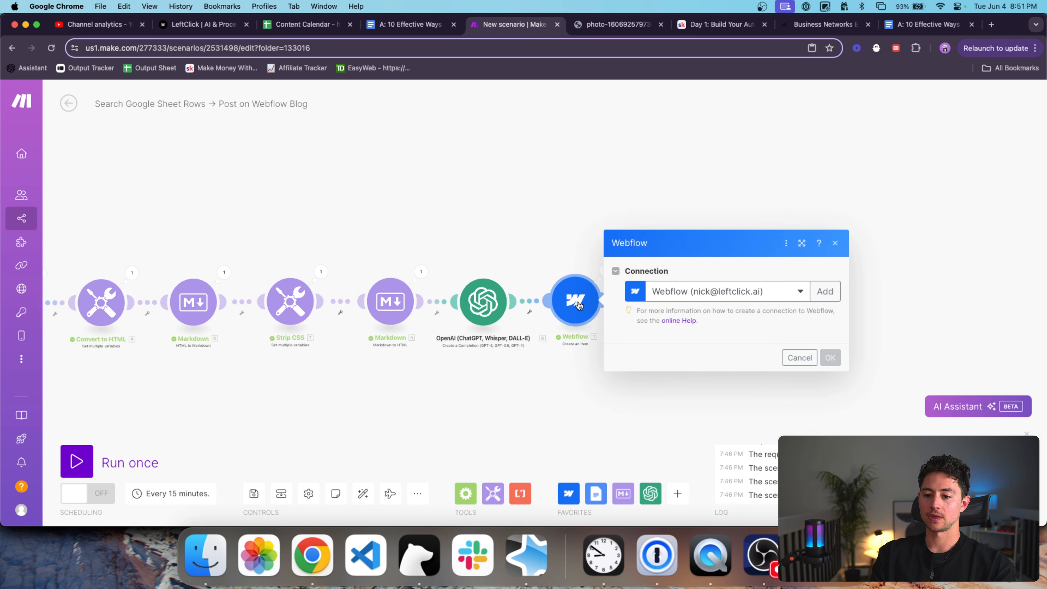
scroll(678, 325, down, 12)
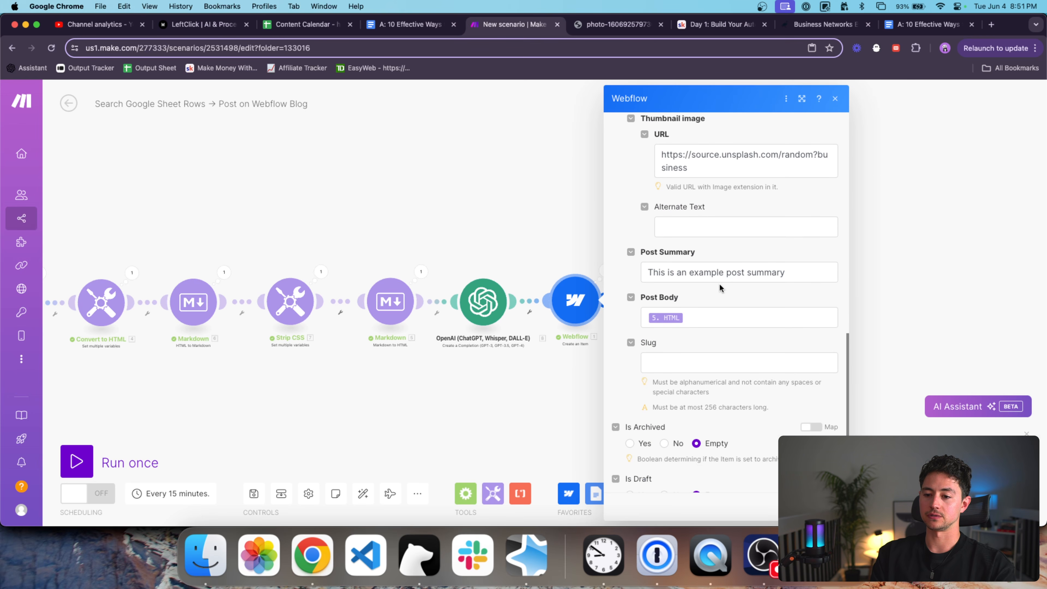
triple_click(717, 273)
key(BackSpace)
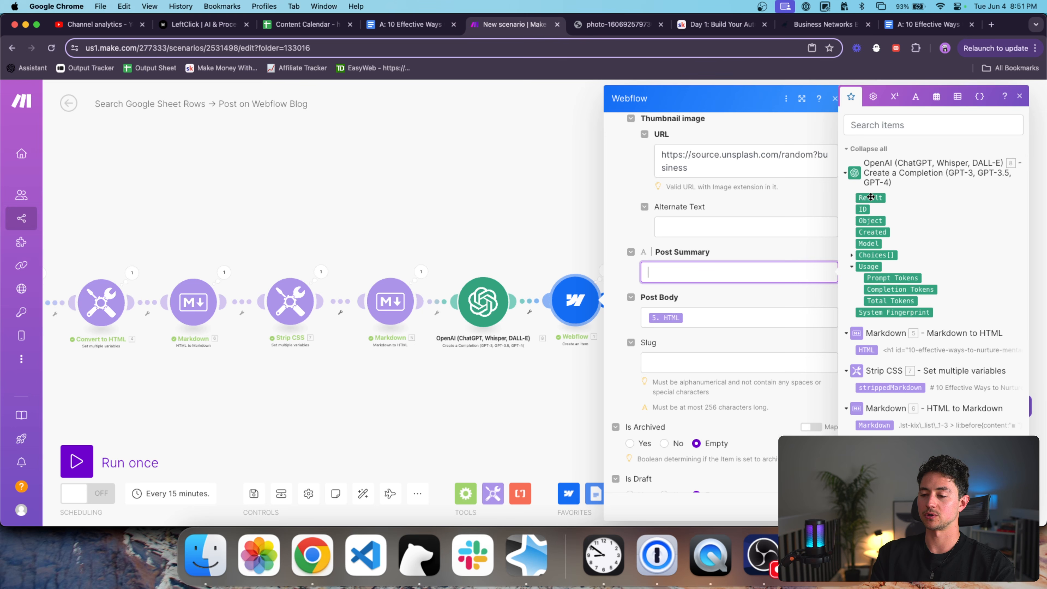
click(871, 197)
scroll(734, 232, down, 1)
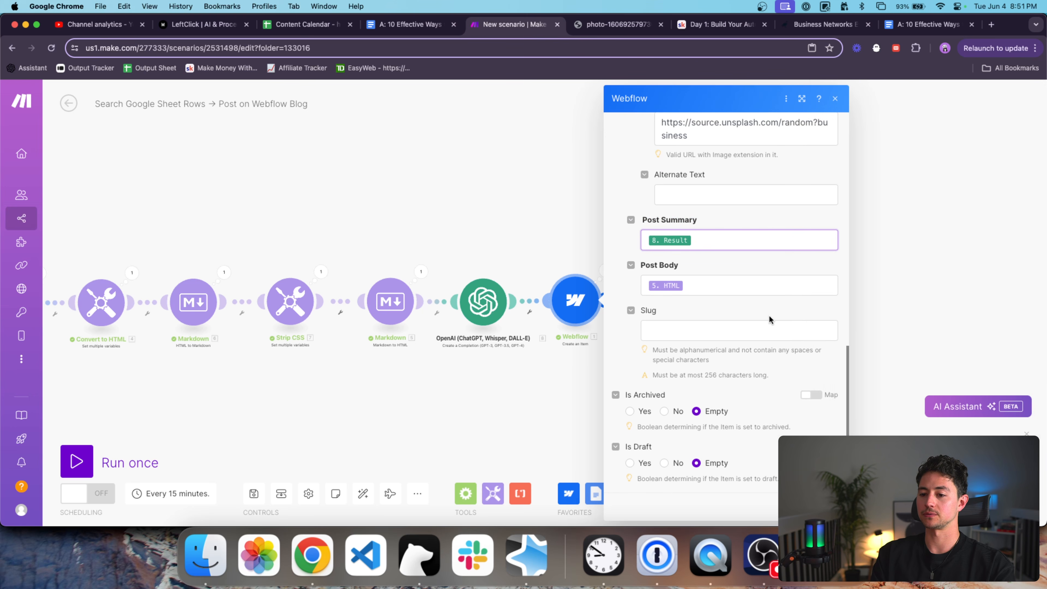
scroll(769, 315, up, 12)
click(823, 506)
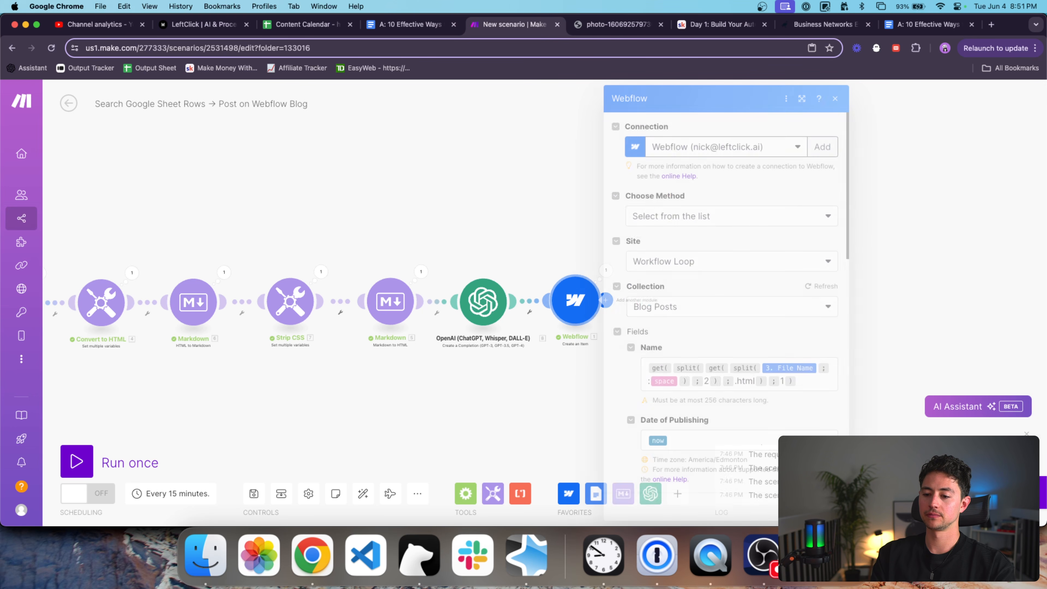
Auto-align the modules, run the scenario once, and check Webflow's Field Data summary.
click(363, 493)
click(76, 461)
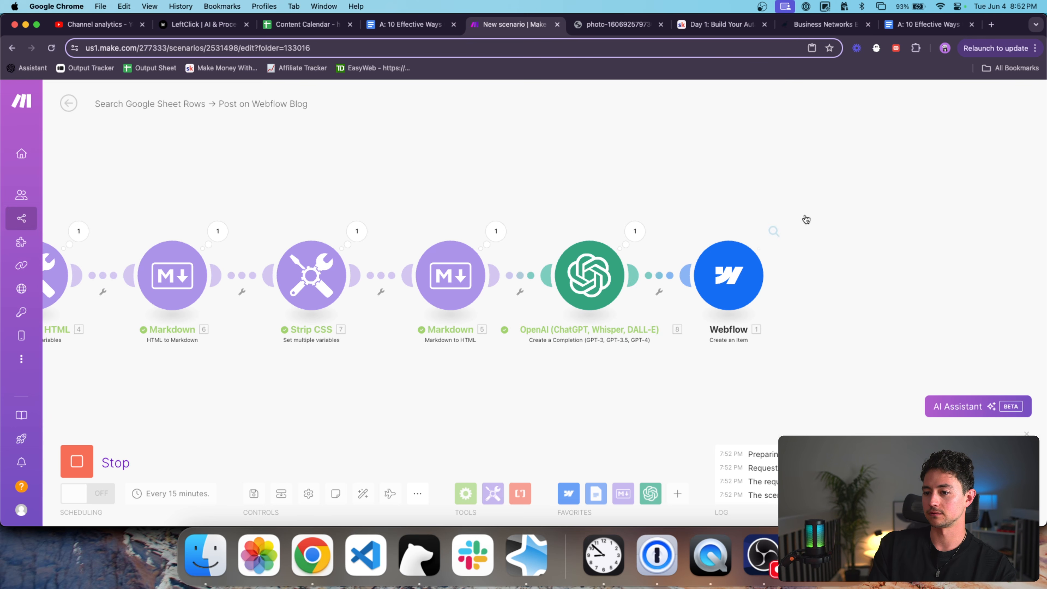
click(705, 231)
click(796, 335)
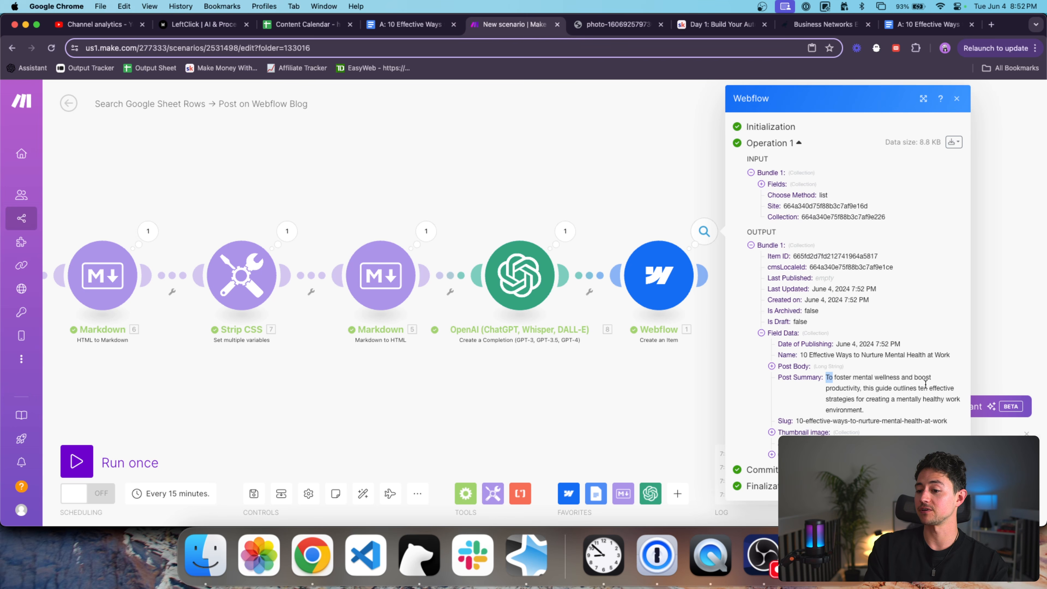
click(531, 209)
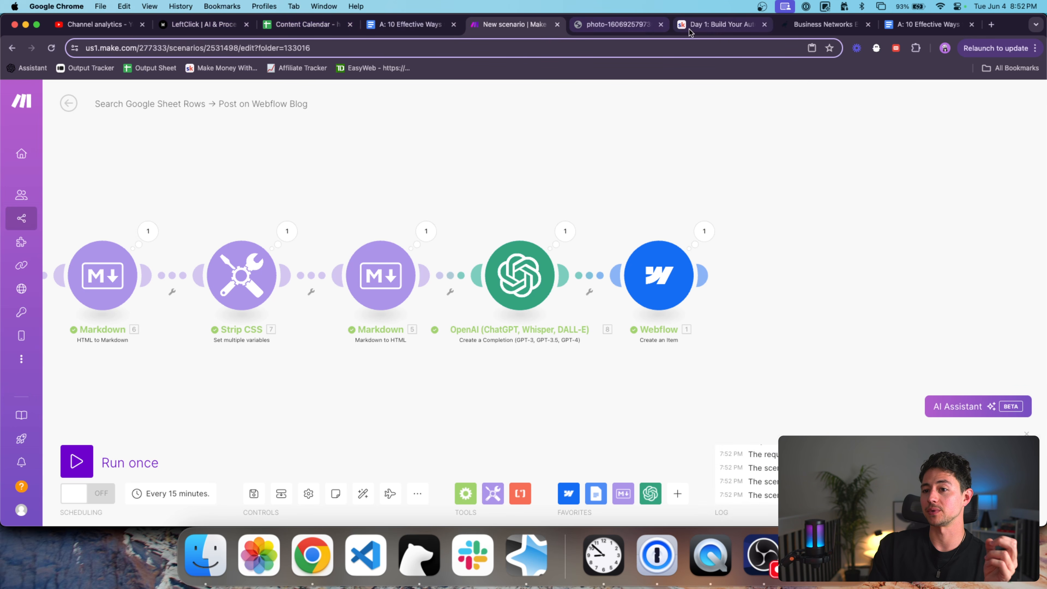
In Webflow, open the Blog page in the designer and preview it.
key(super+grave)
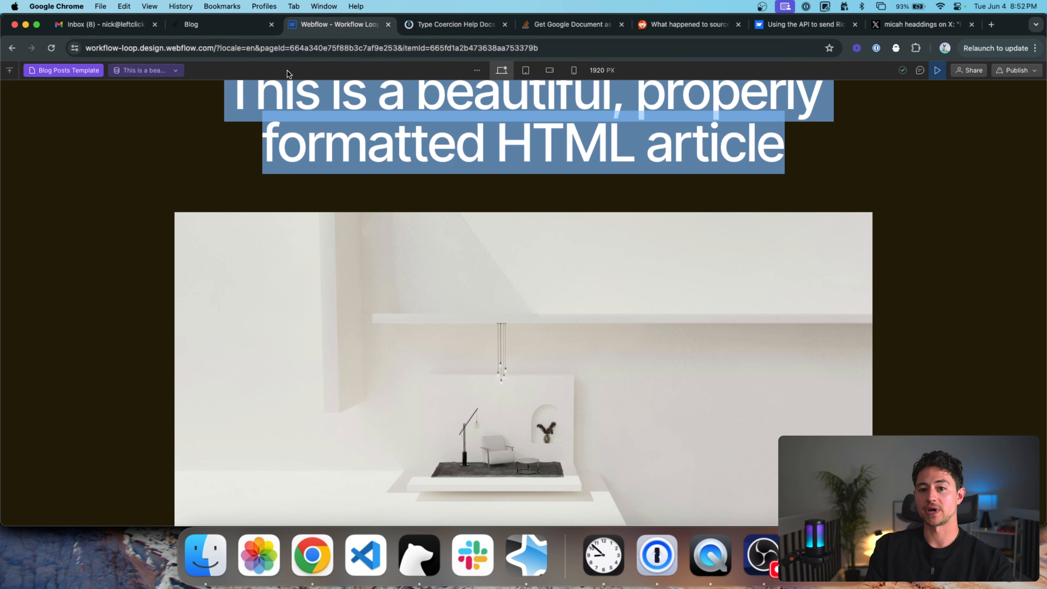
click(231, 26)
scroll(146, 112, up, 5)
scroll(146, 112, up, 5)
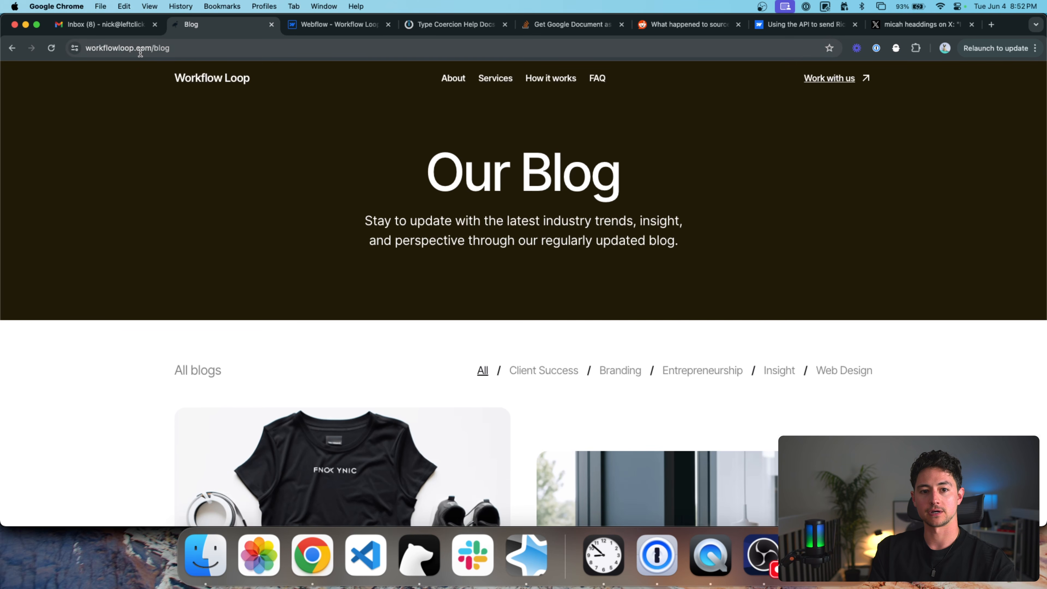
key(ctrl+Tab)
scroll(4, 78, down, 1)
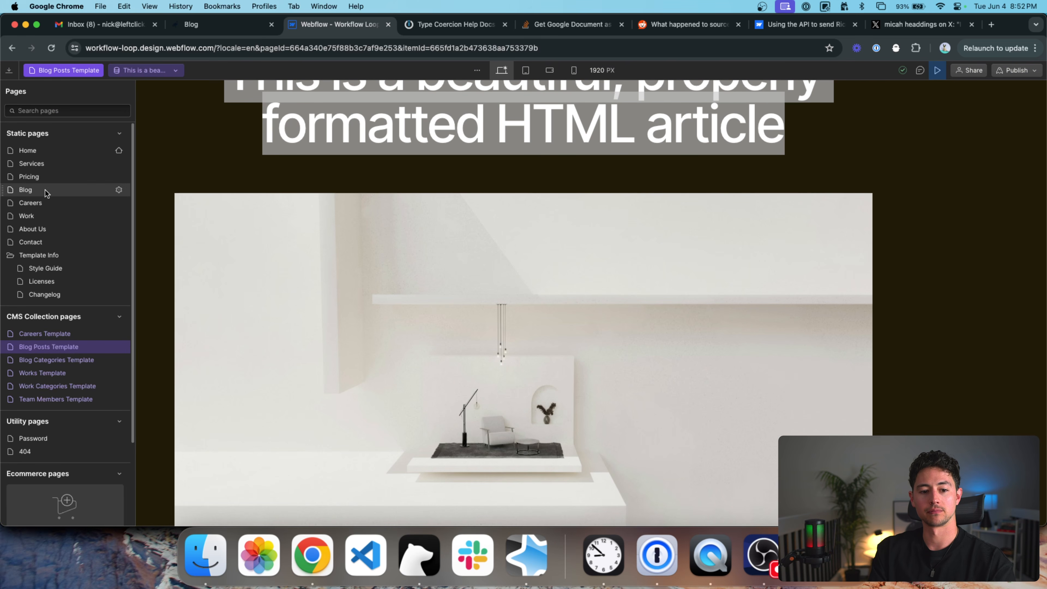
click(45, 190)
click(145, 46)
key(Return)
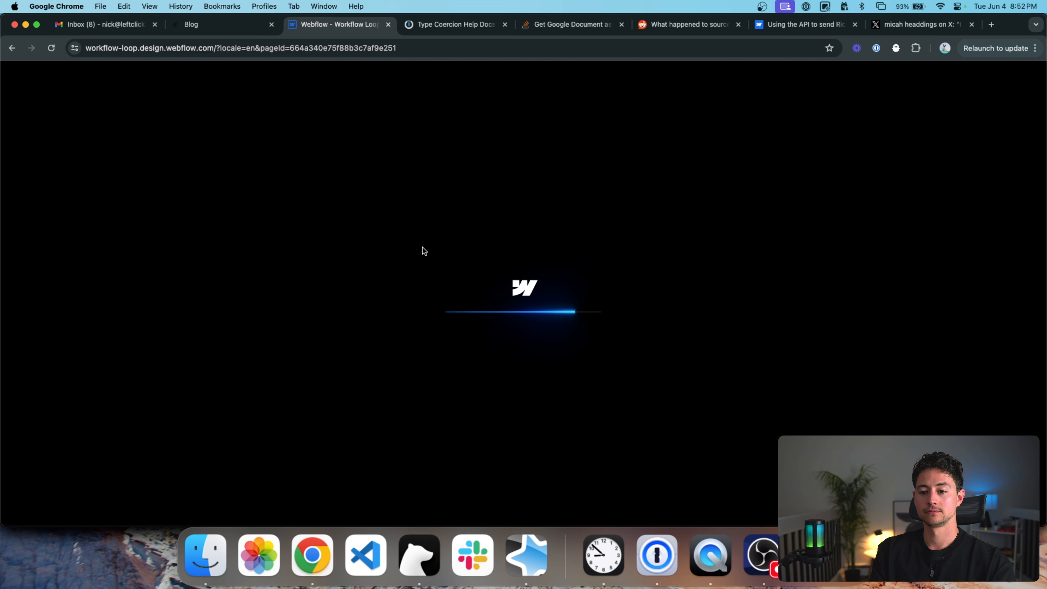
scroll(397, 255, down, 10)
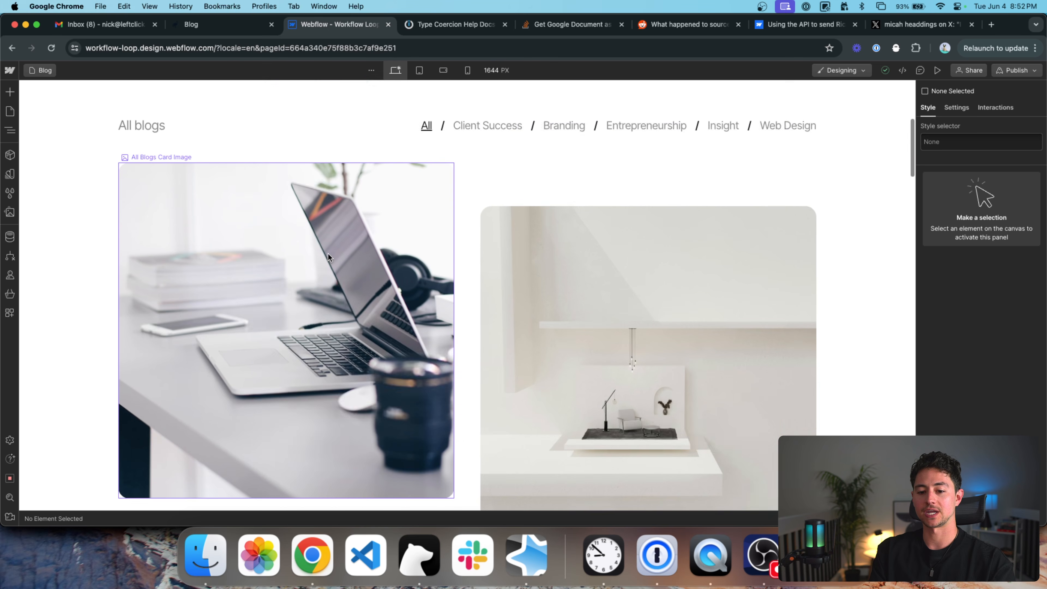
key(super+shift+p)
scroll(327, 285, up, 2)
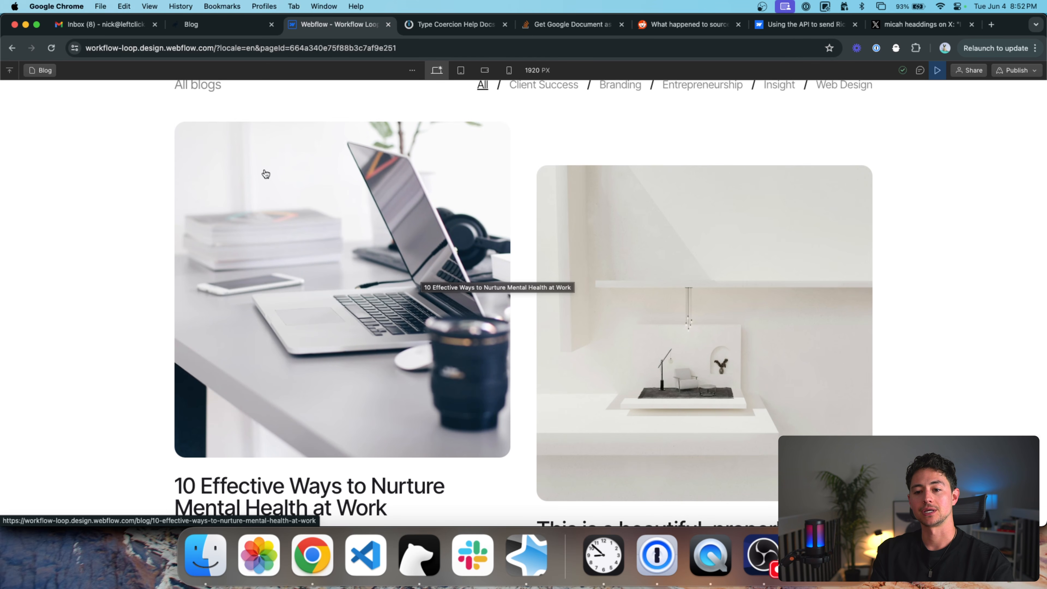
scroll(420, 328, down, 5)
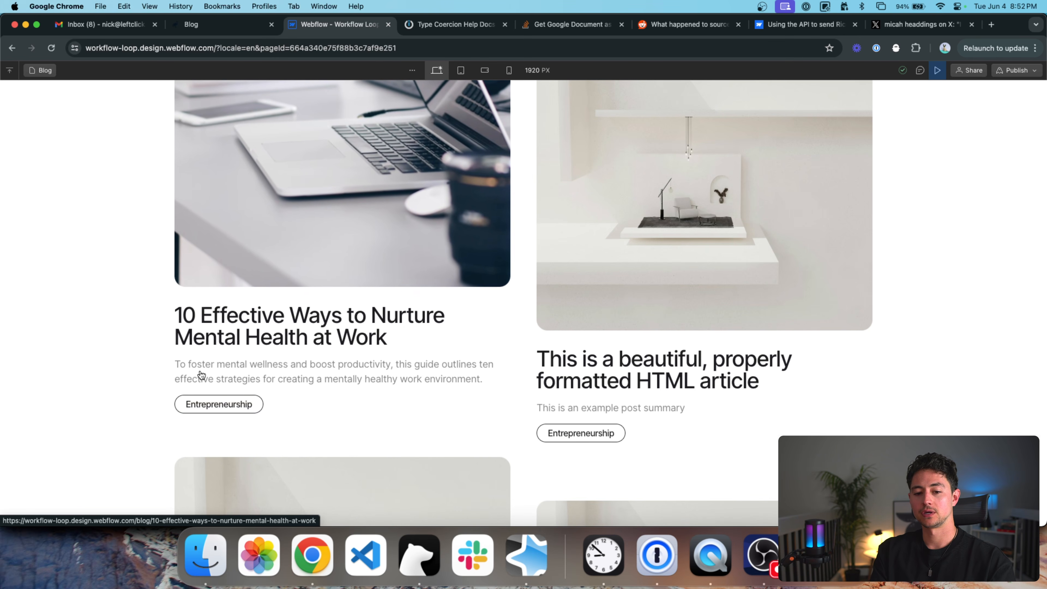
Review the '10 Effective Ways to Nurture Mental Health at Work' post's title and body, then return to Make.
click(380, 230)
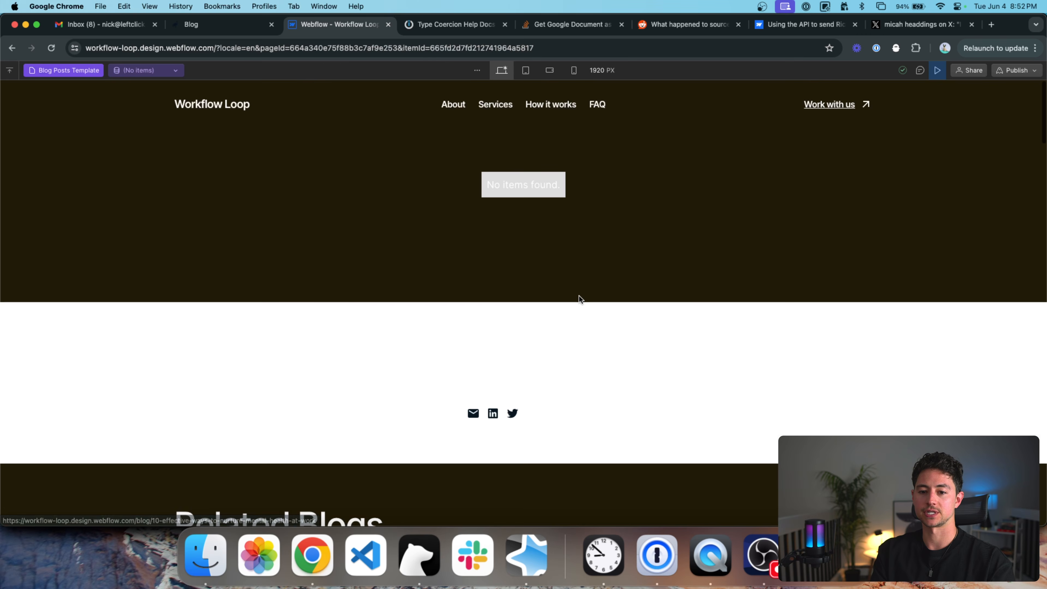
scroll(647, 280, down, 15)
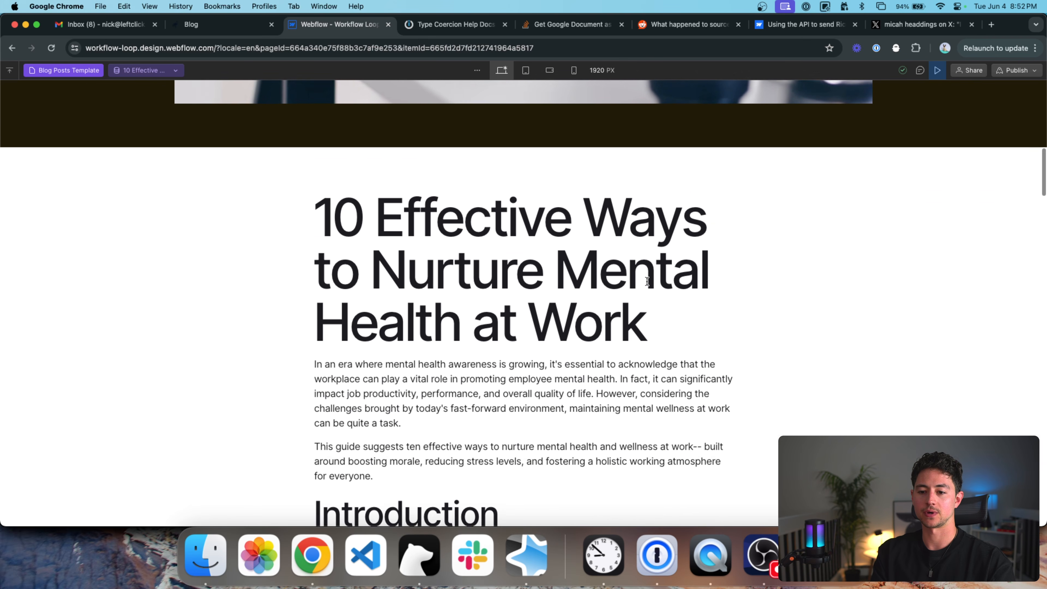
scroll(647, 282, down, 1)
drag(664, 280, 321, 185)
click(271, 240)
scroll(363, 238, down, 3)
triple_click(380, 238)
scroll(379, 238, down, 11)
drag(429, 301, 308, 215)
scroll(308, 215, up, 8)
scroll(309, 216, down, 20)
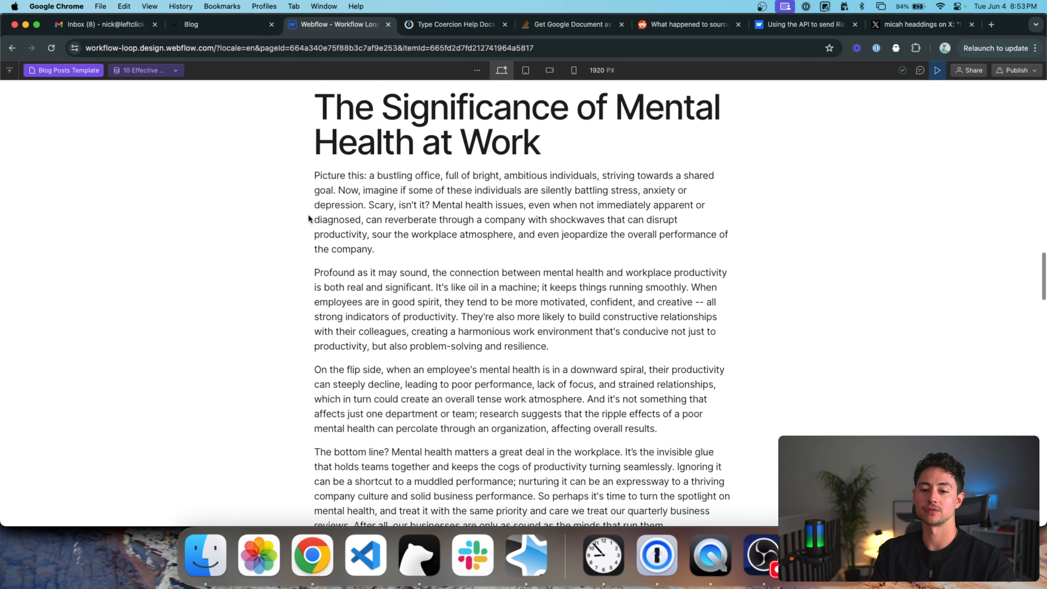
scroll(467, 252, up, 20)
scroll(427, 227, up, 15)
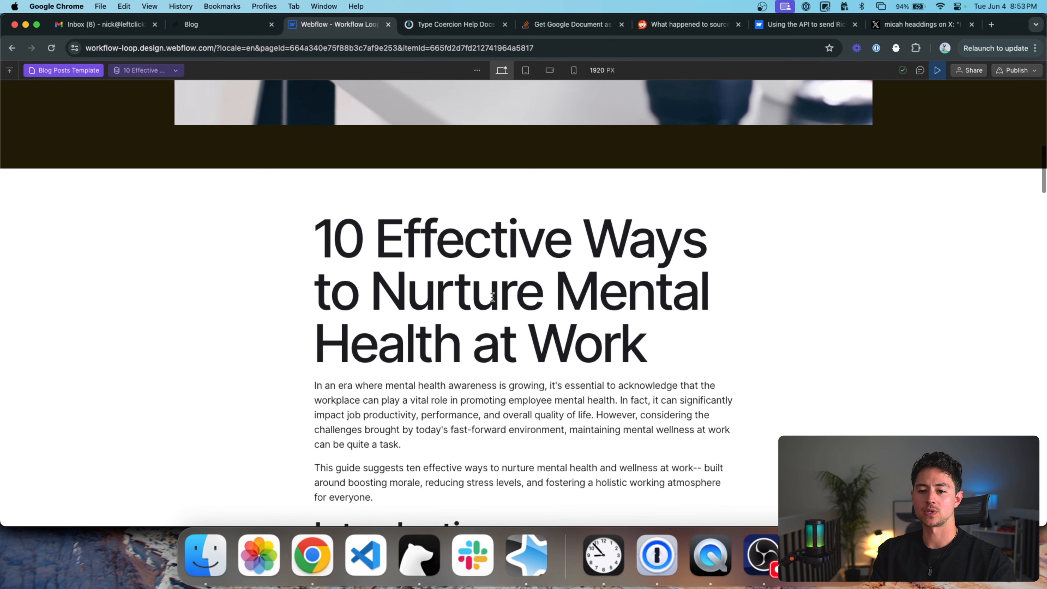
triple_click(492, 296)
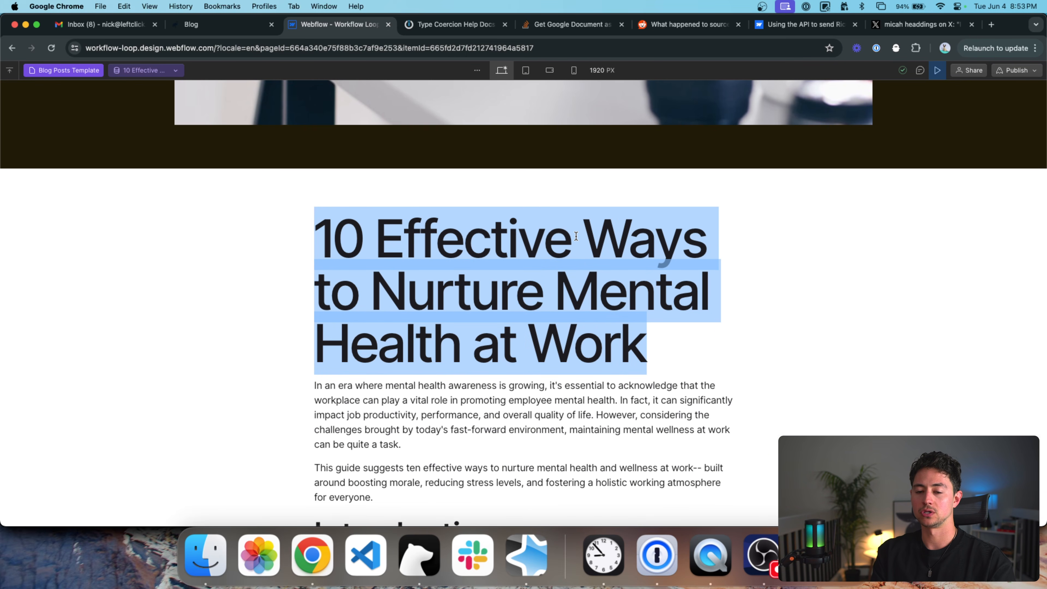
scroll(532, 208, up, 10)
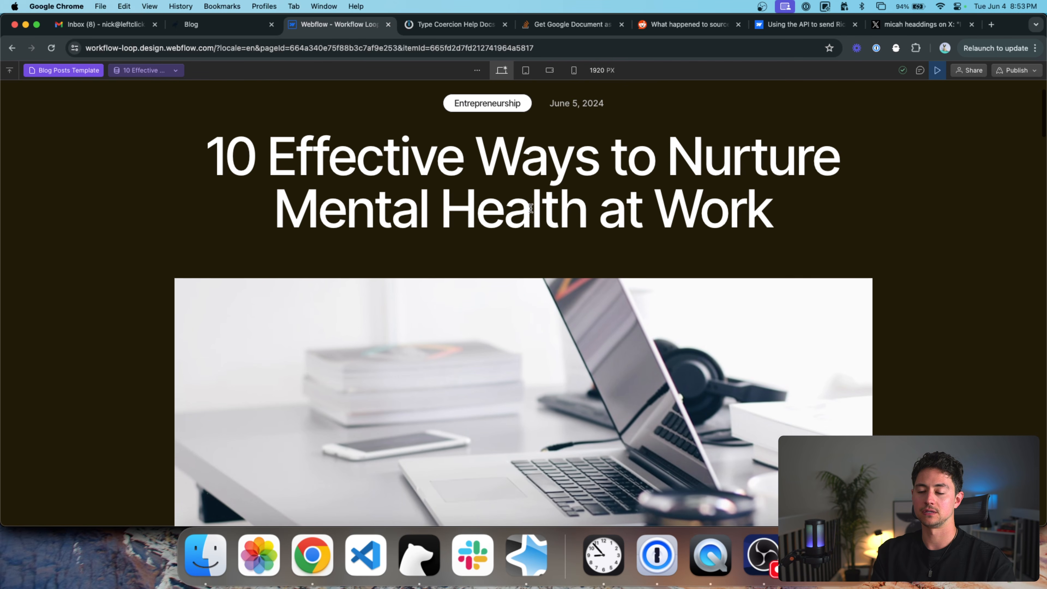
double_click(531, 208)
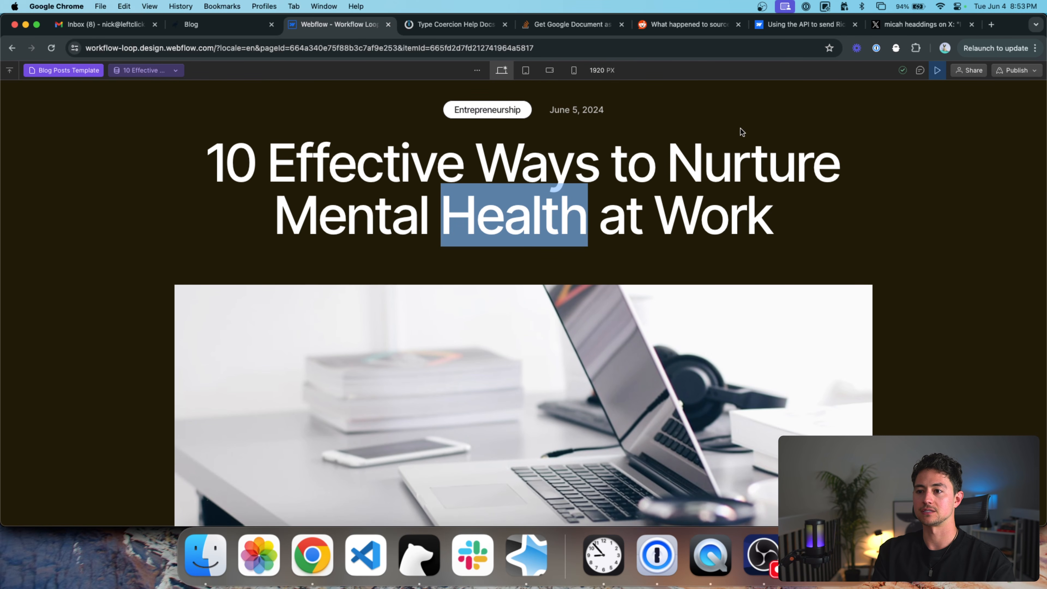
key(super+grave)
drag(529, 190, 566, 152)
Inspect the Markdown and Strip CSS outputs, expanding strippedMarkdown to see the leading title.
click(460, 181)
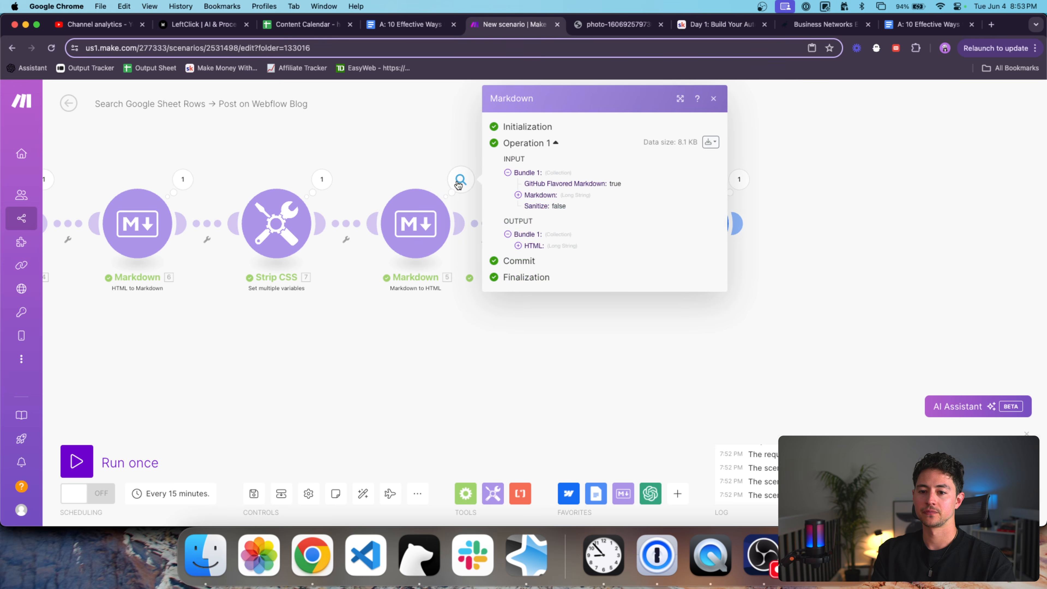
click(310, 180)
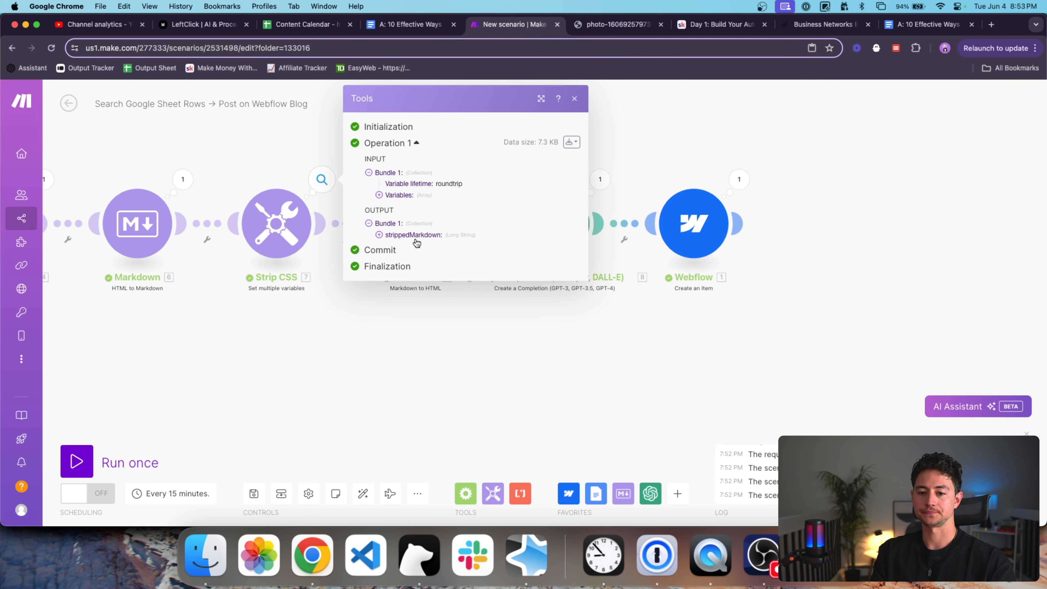
click(412, 236)
click(271, 222)
click(283, 164)
click(309, 173)
click(396, 235)
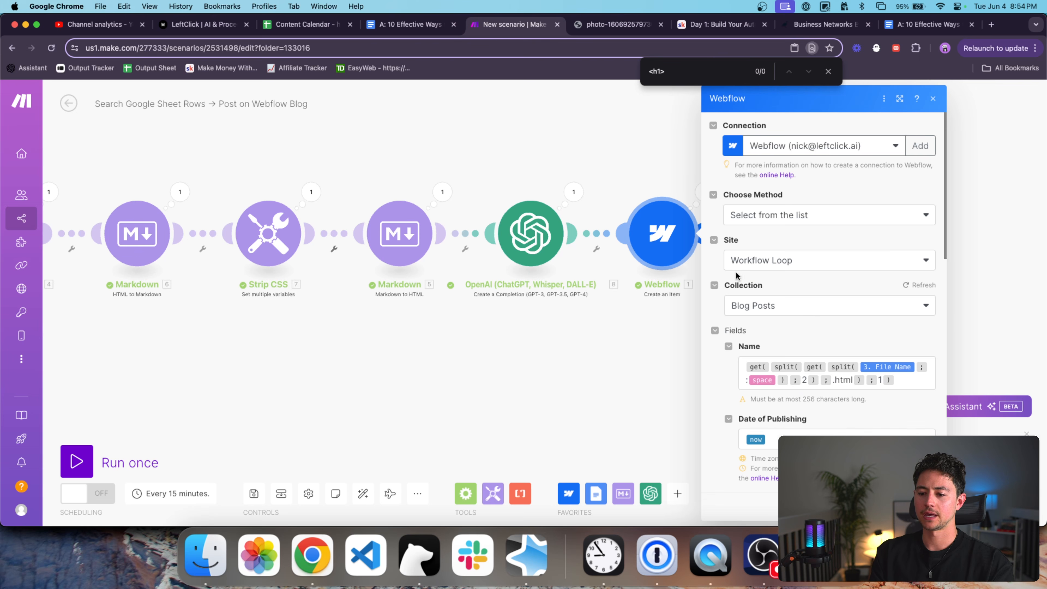
scroll(736, 275, down, 12)
Wrap the Post Body's 5. HTML value in a split() on the h1 tag.
scroll(729, 284, down, 1)
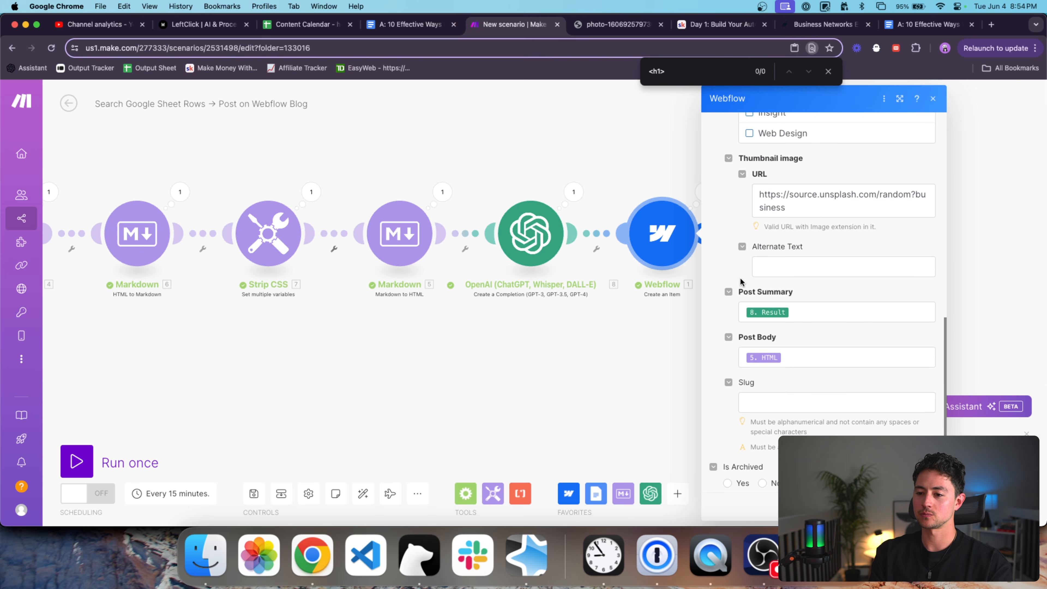
scroll(748, 264, down, 3)
click(869, 273)
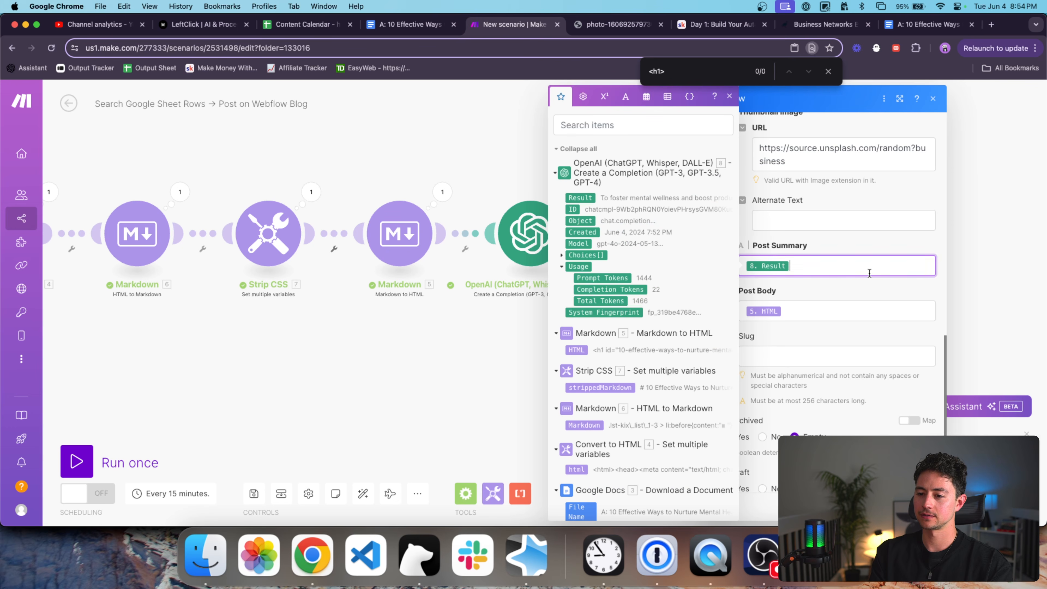
click(858, 306)
key(super+a)
key(Left)
text(split()
key(super+a)
key(Right)
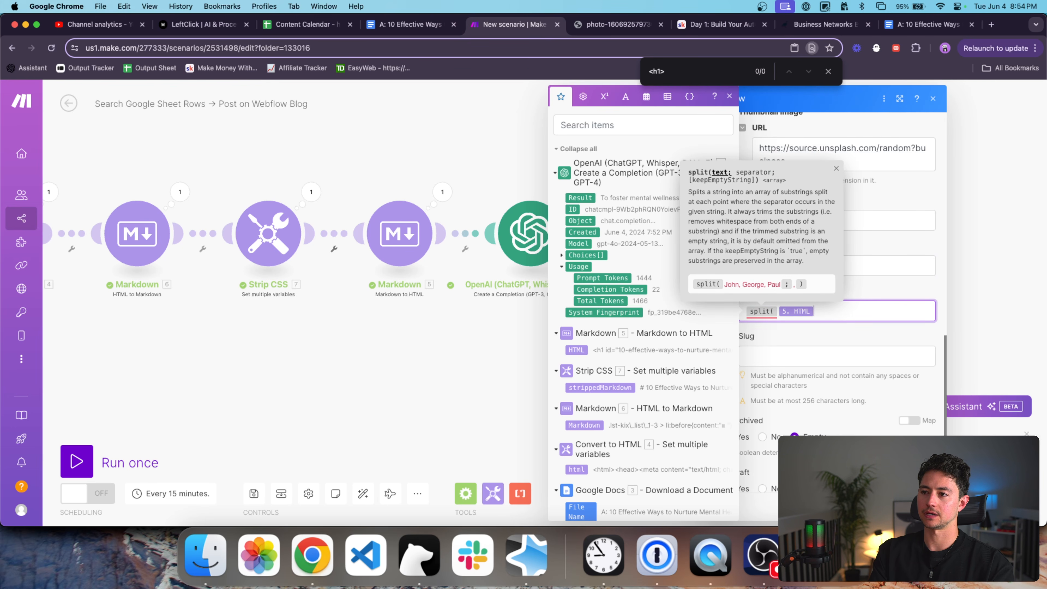
text(;<h1>))
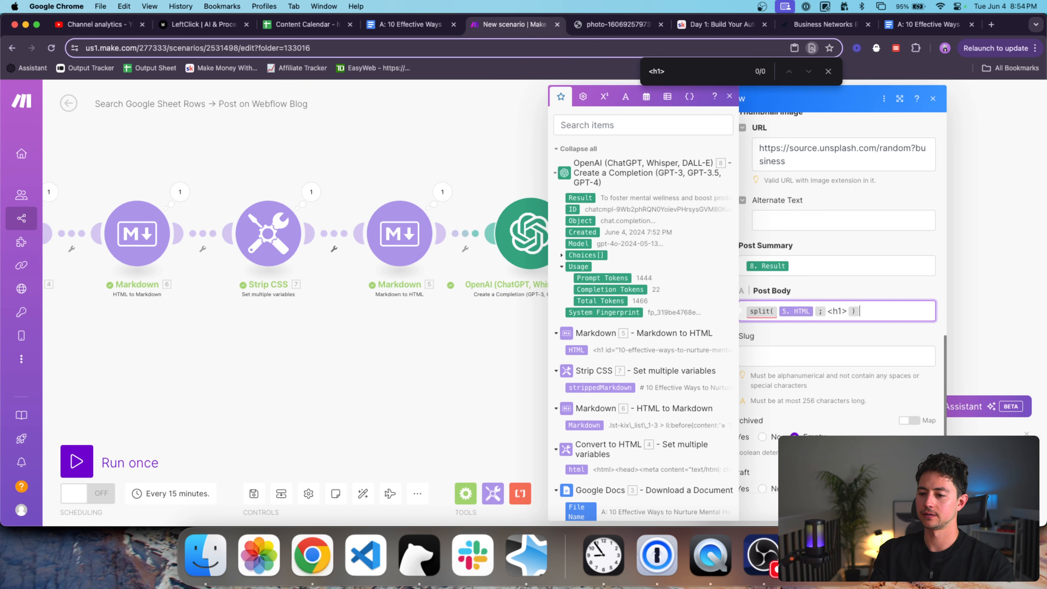
Complete the Post Body as get(split(5. HTML; </h1>); 2) and close the settings.
key(super+a)
key(Left)
text(get()
key(super+Right)
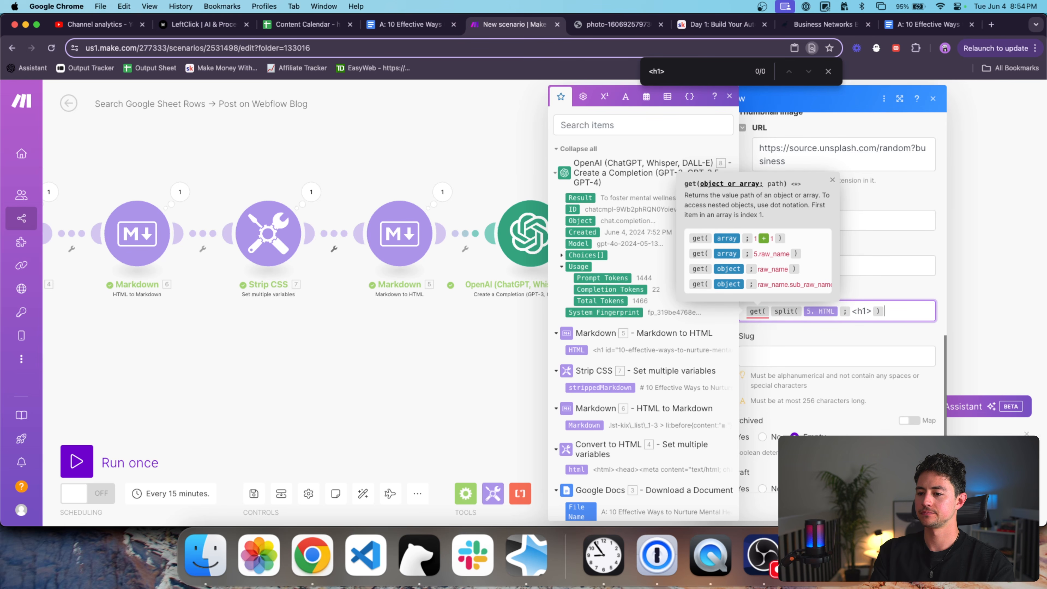
click(859, 311)
text(/)
key(super+Right)
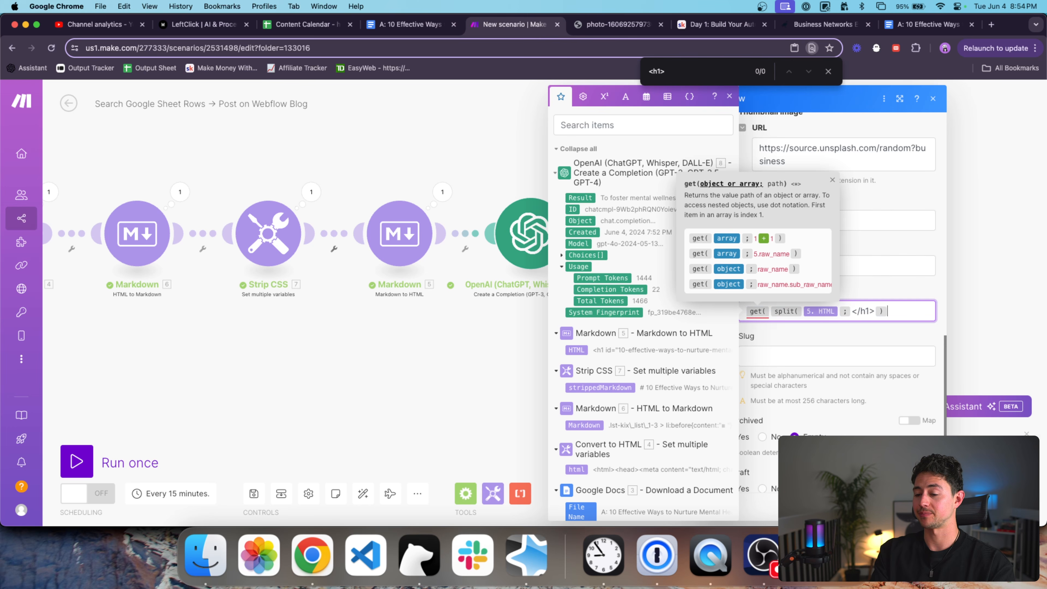
text(;2))
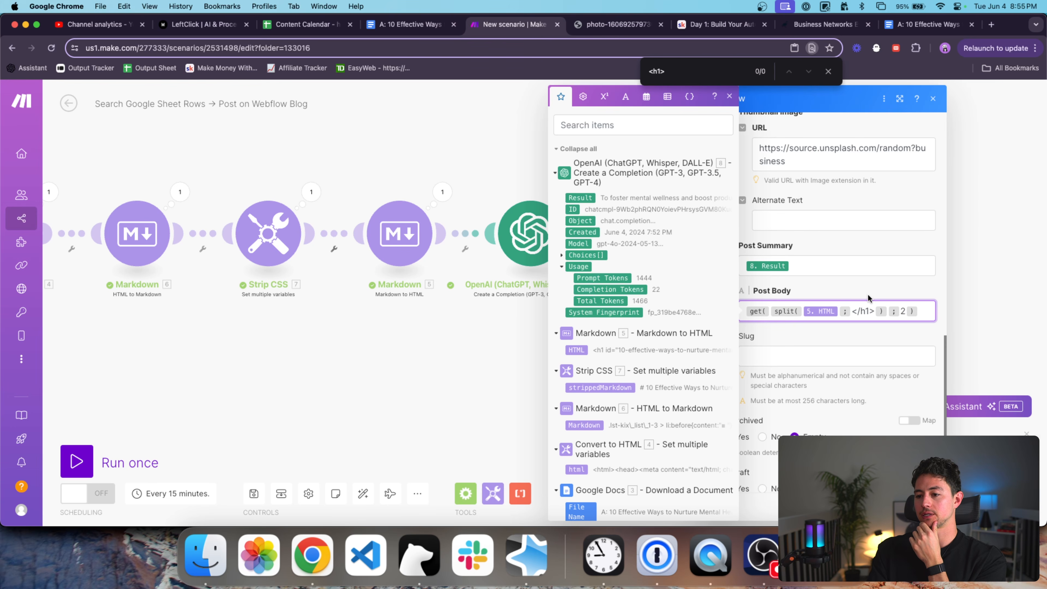
click(870, 308)
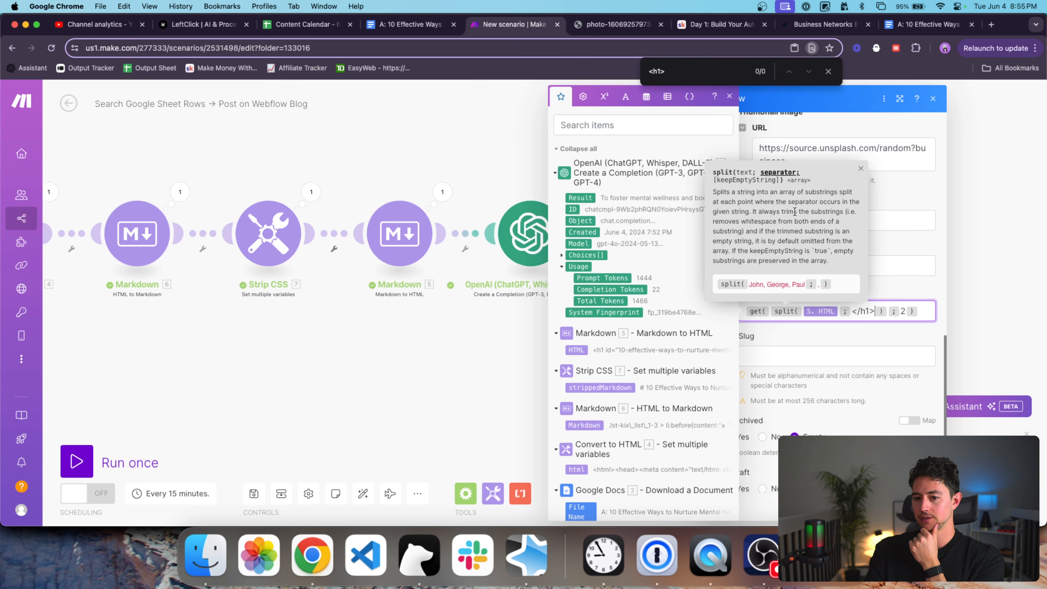
click(908, 339)
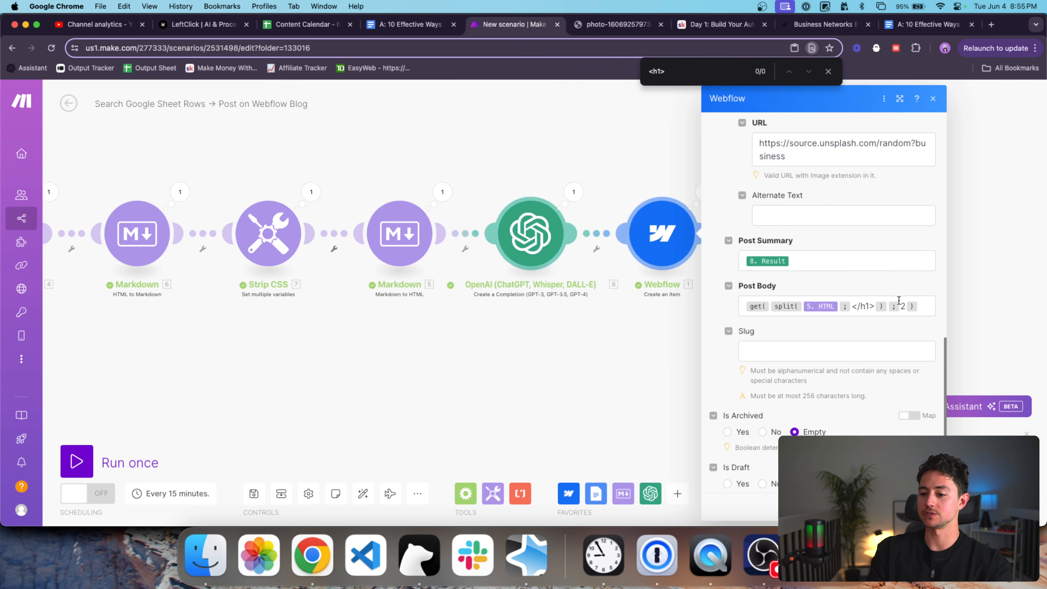
scroll(886, 296, down, 1)
click(922, 506)
Add a Google Sheets Search Rows module as the trigger ahead of Google Docs.
drag(753, 366, 801, 375)
scroll(801, 375, down, 3)
drag(703, 371, 730, 374)
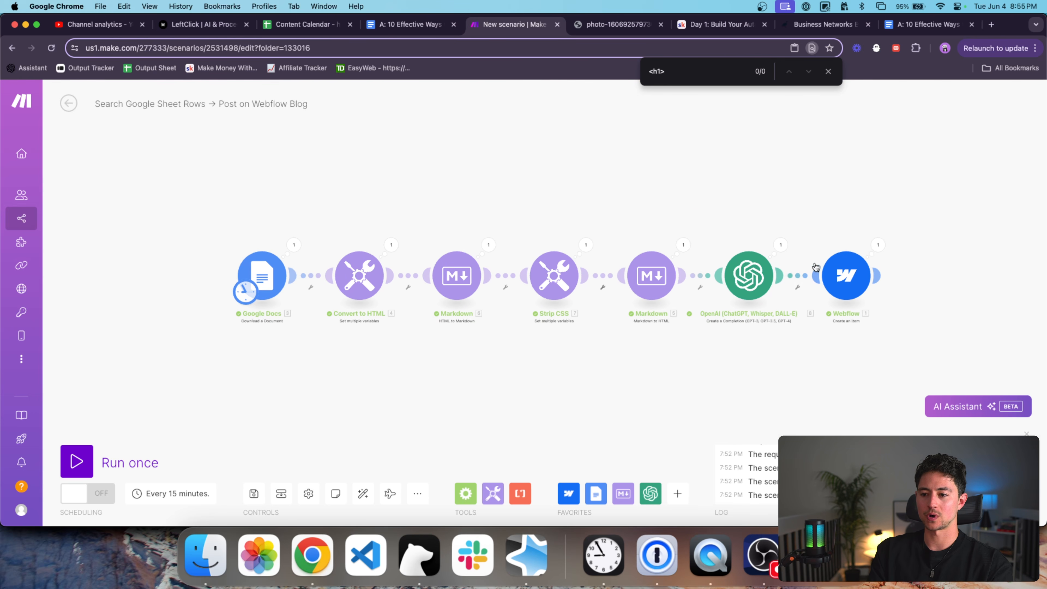
scroll(696, 307, left, 7)
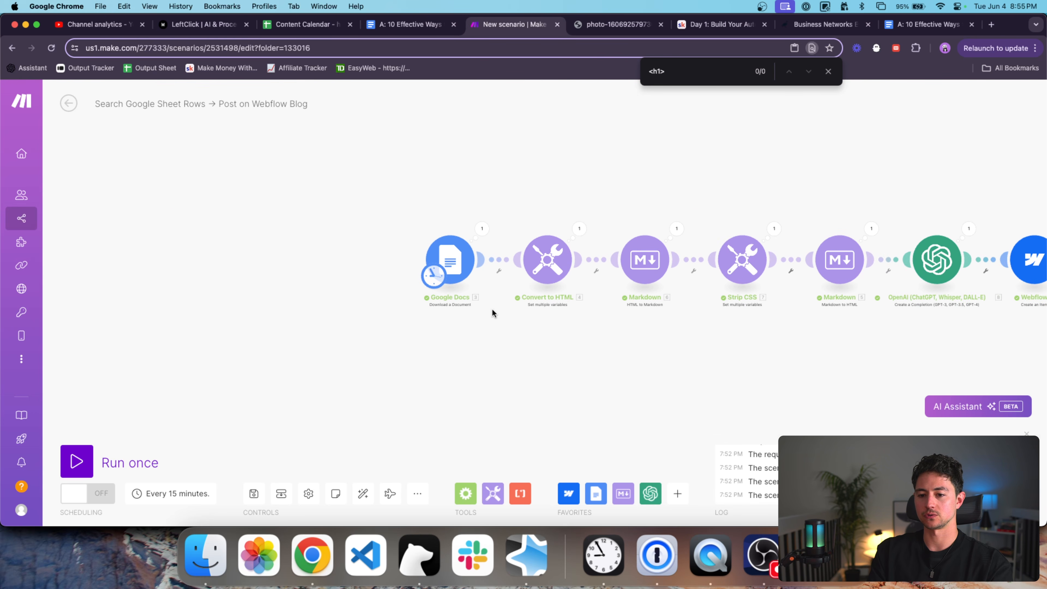
click(677, 494)
text(sheet)
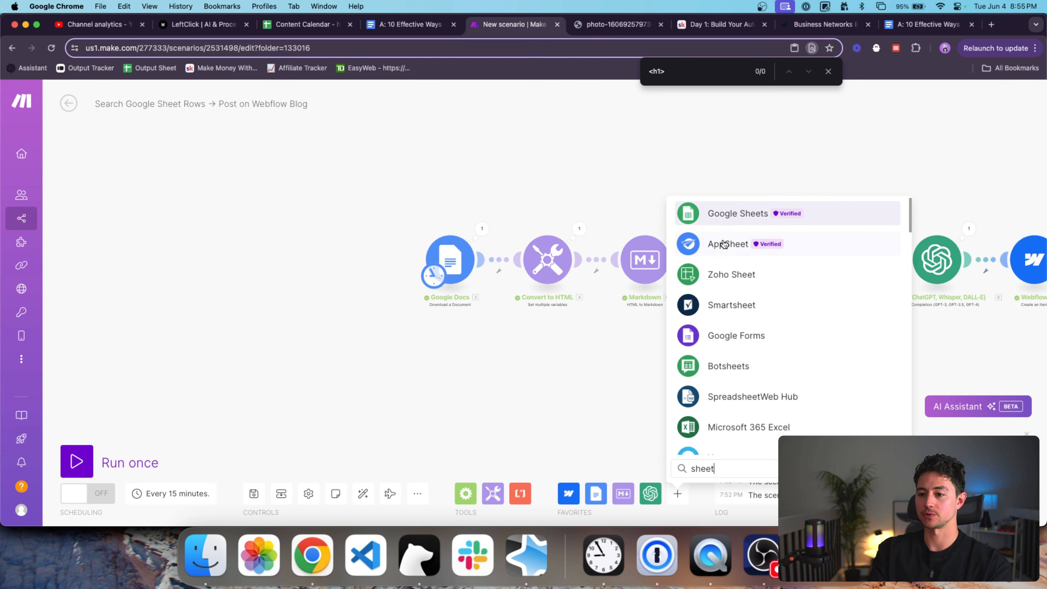
click(724, 211)
text(search)
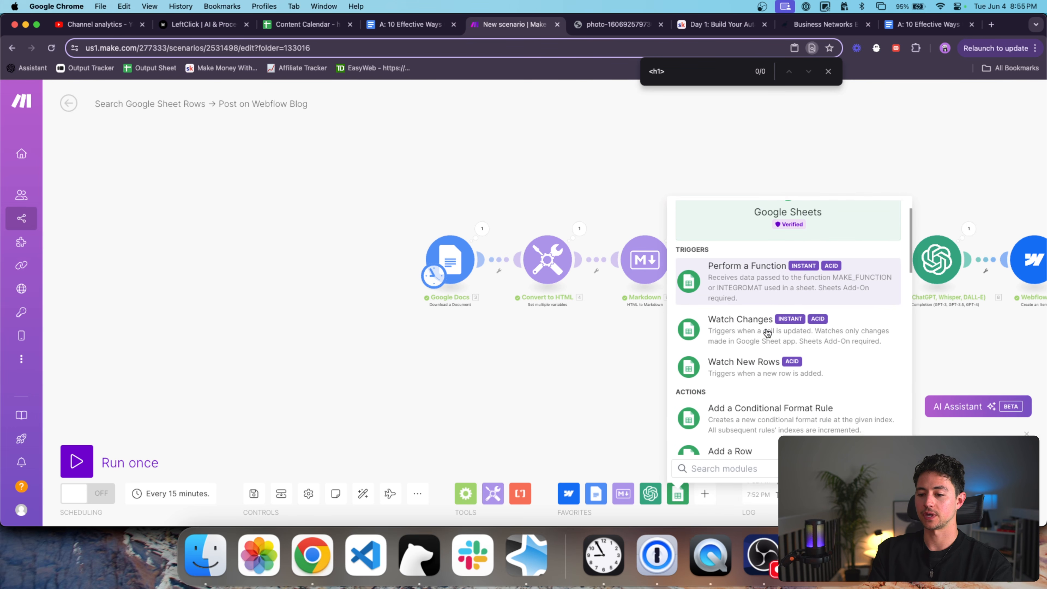
click(747, 307)
drag(744, 300, 351, 262)
drag(427, 282, 355, 256)
Close the Google Docs article tab and open the Google Sheets module's settings.
click(320, 24)
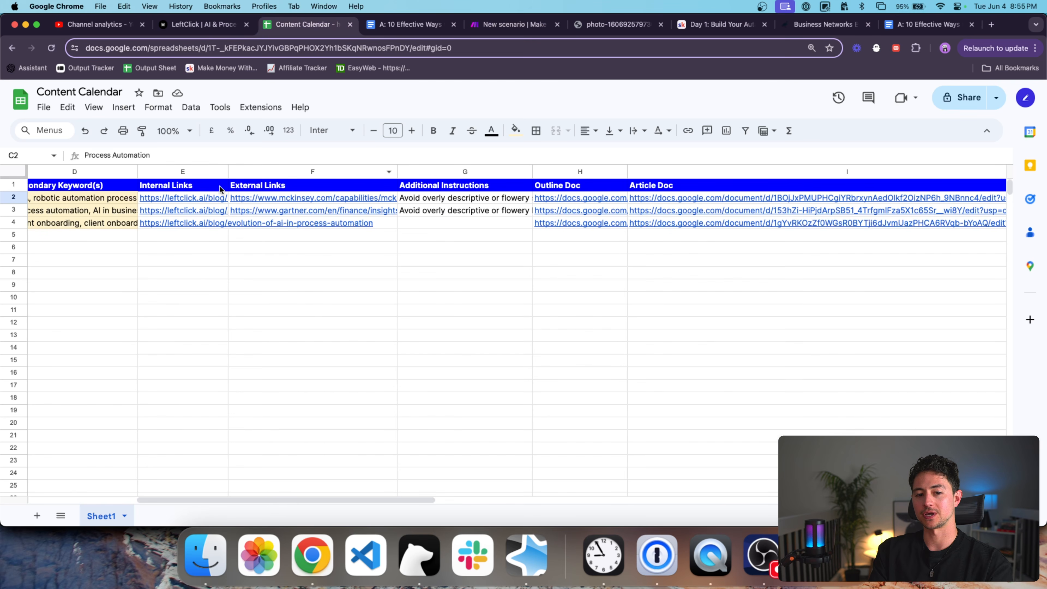
click(430, 25)
key(super+w)
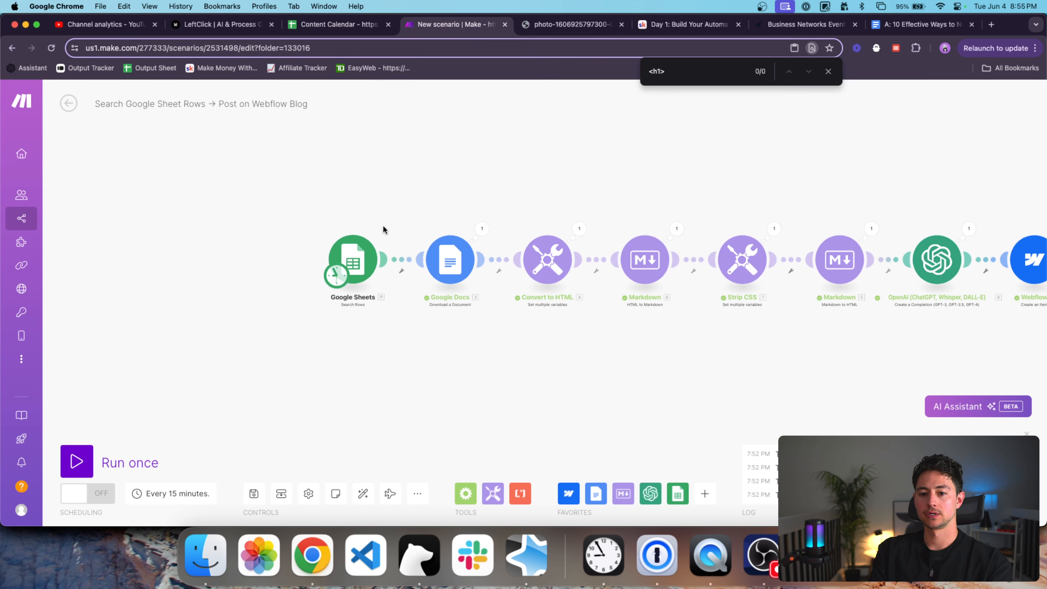
click(357, 261)
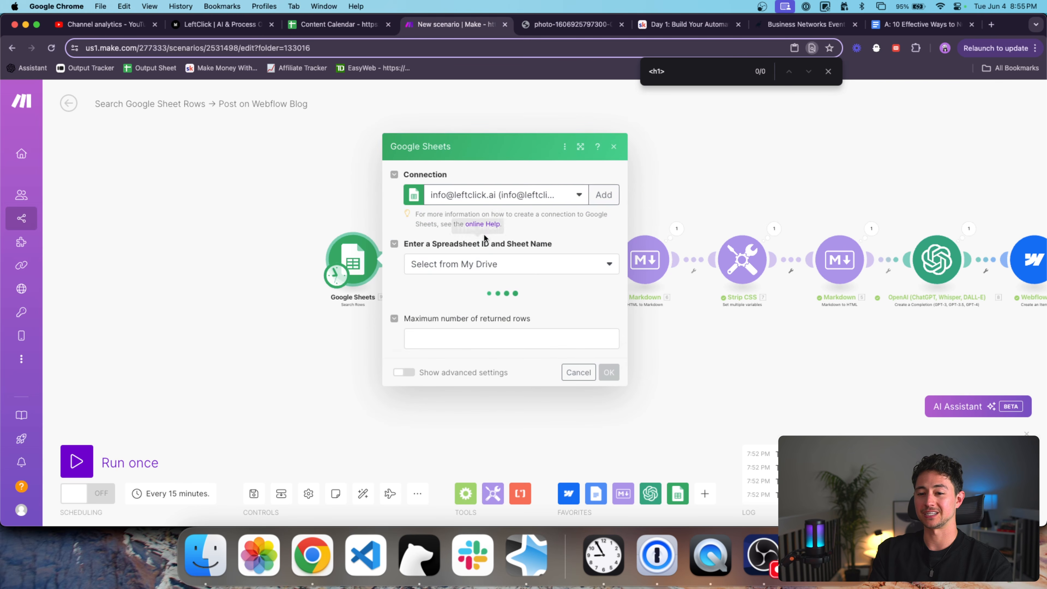
Point the search at the first connected account, the Content Calendar spreadsheet and Sheet1.
click(563, 198)
click(560, 206)
click(523, 301)
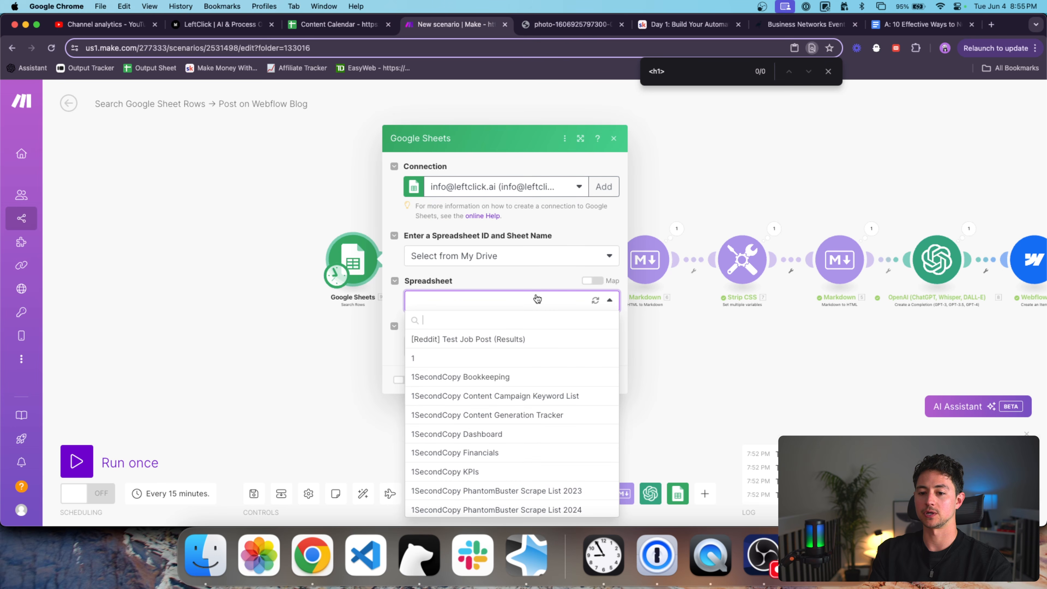
text(content cale)
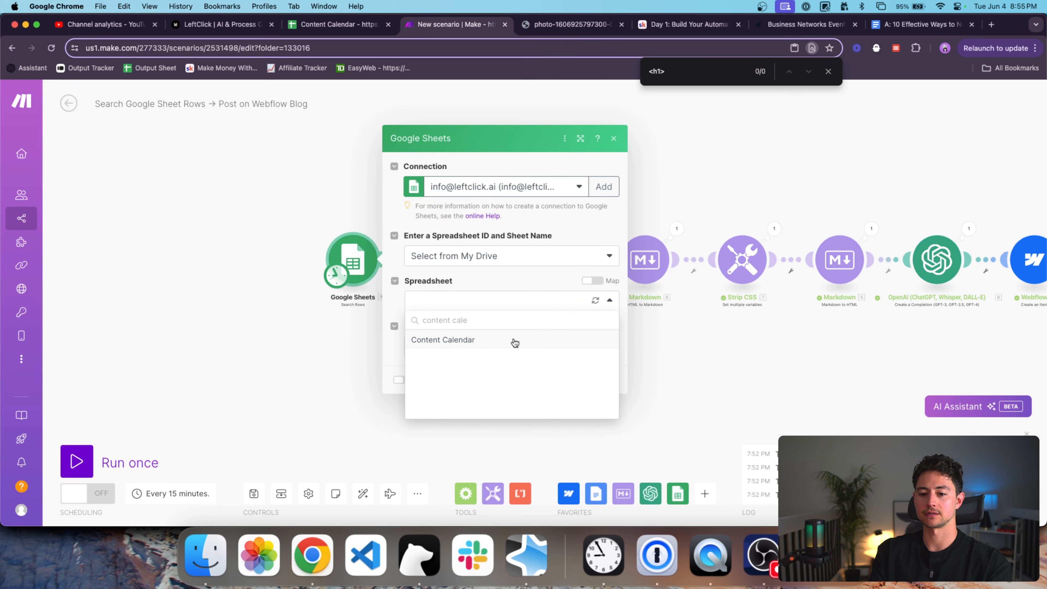
click(515, 342)
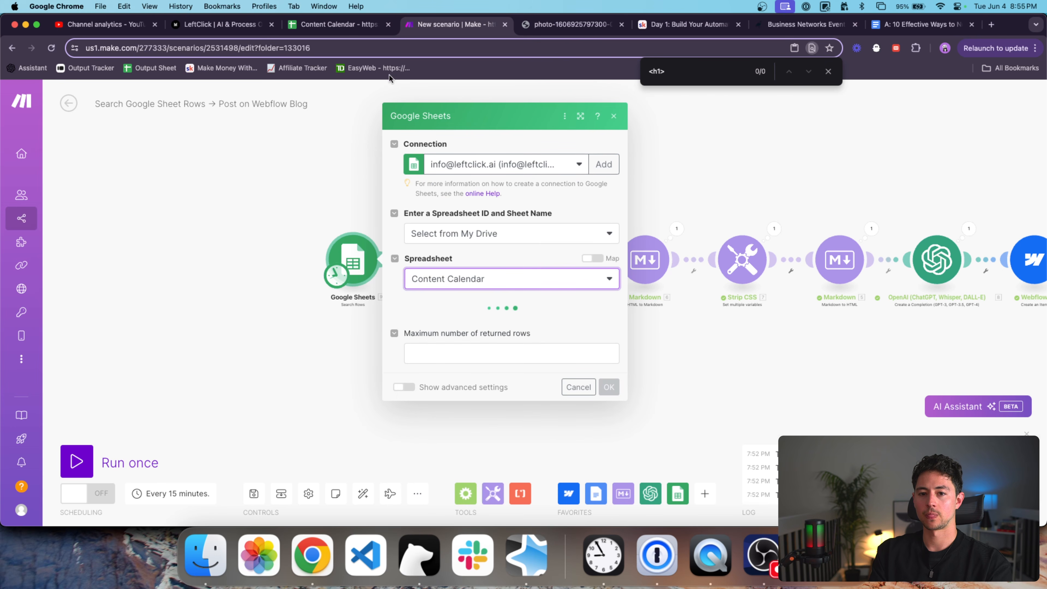
click(542, 322)
click(507, 343)
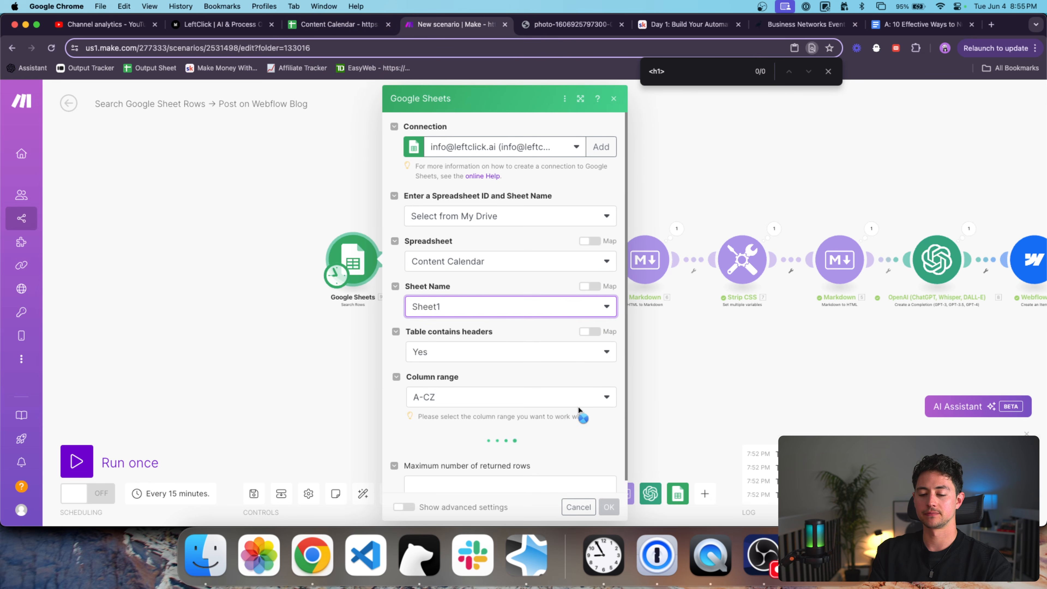
Limit the search to 1 returned row, save it, and run the Google Sheets module alone.
click(582, 464)
scroll(581, 468, down, 4)
click(546, 461)
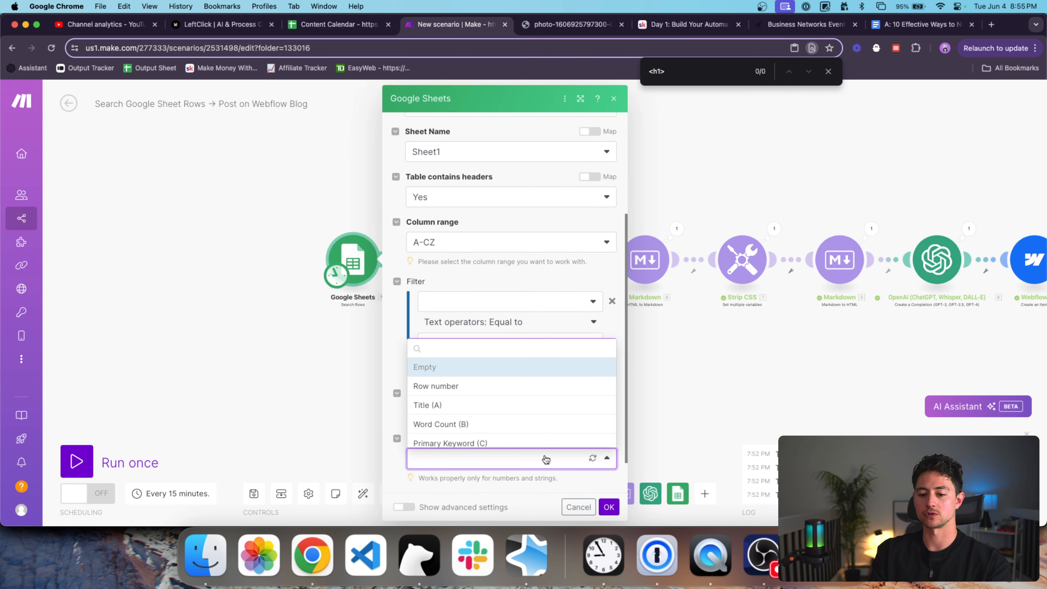
click(549, 280)
scroll(547, 314, down, 1)
click(531, 474)
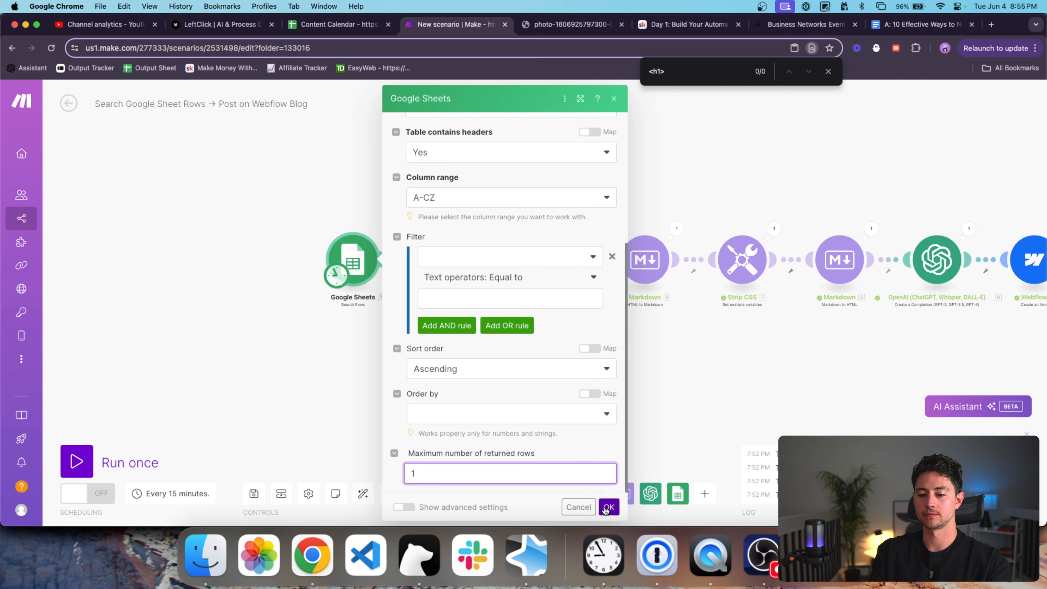
click(605, 506)
right_click(351, 260)
click(371, 285)
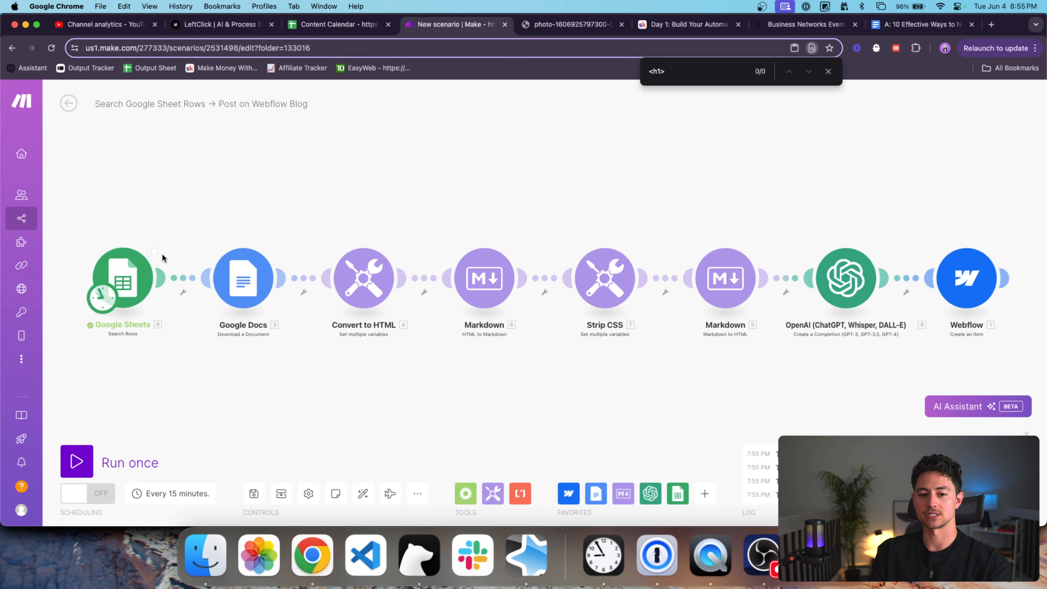
Inspect the returned row's title 'AI in Process Automation: Expectations vs. Reality' and its Article Doc link.
click(162, 240)
scroll(294, 335, down, 2)
scroll(294, 335, down, 2)
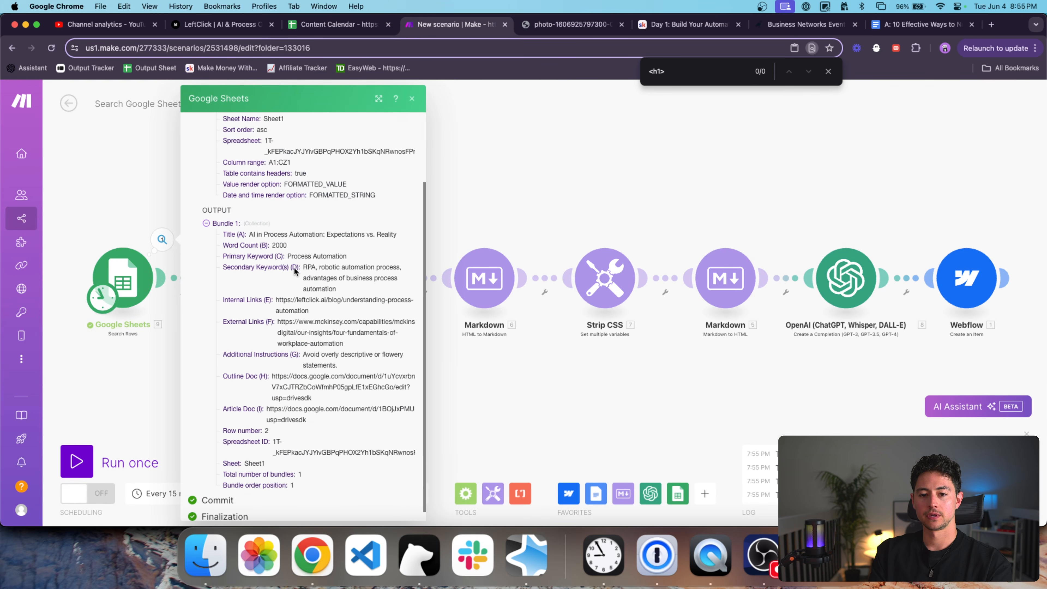
triple_click(288, 235)
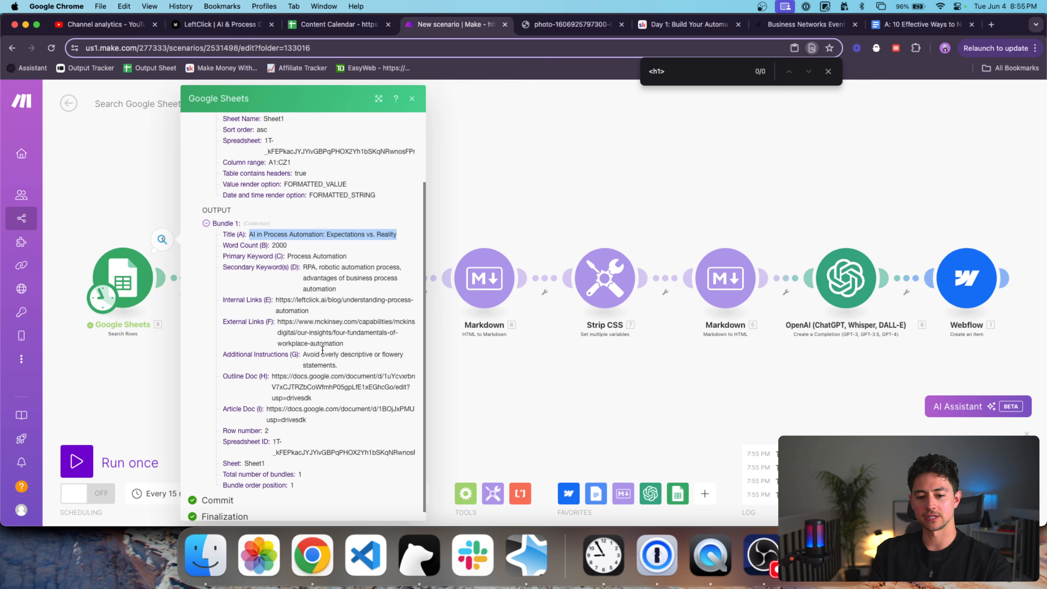
scroll(312, 390, down, 1)
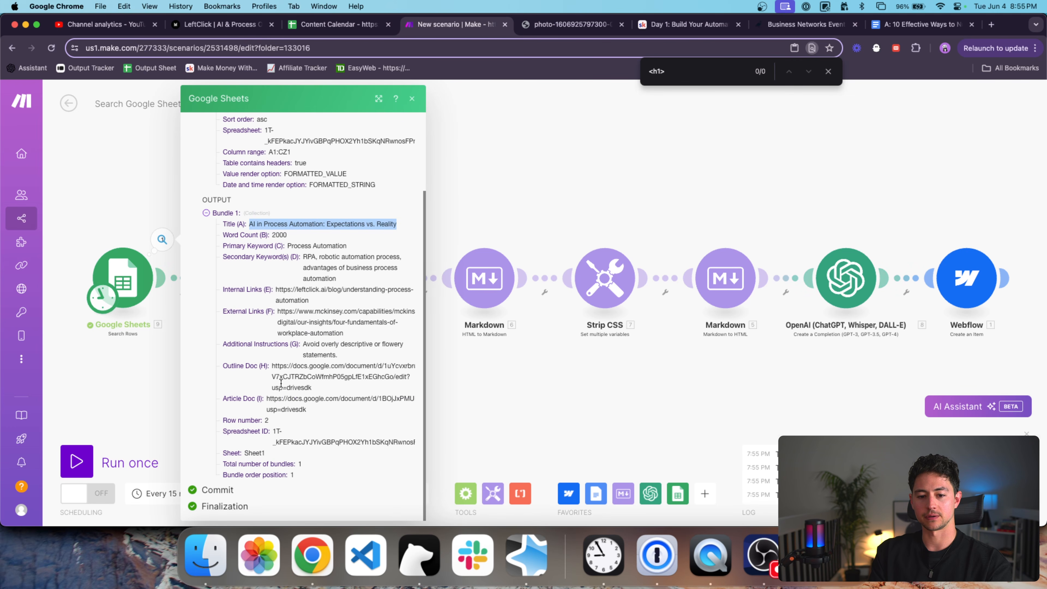
double_click(294, 377)
triple_click(292, 398)
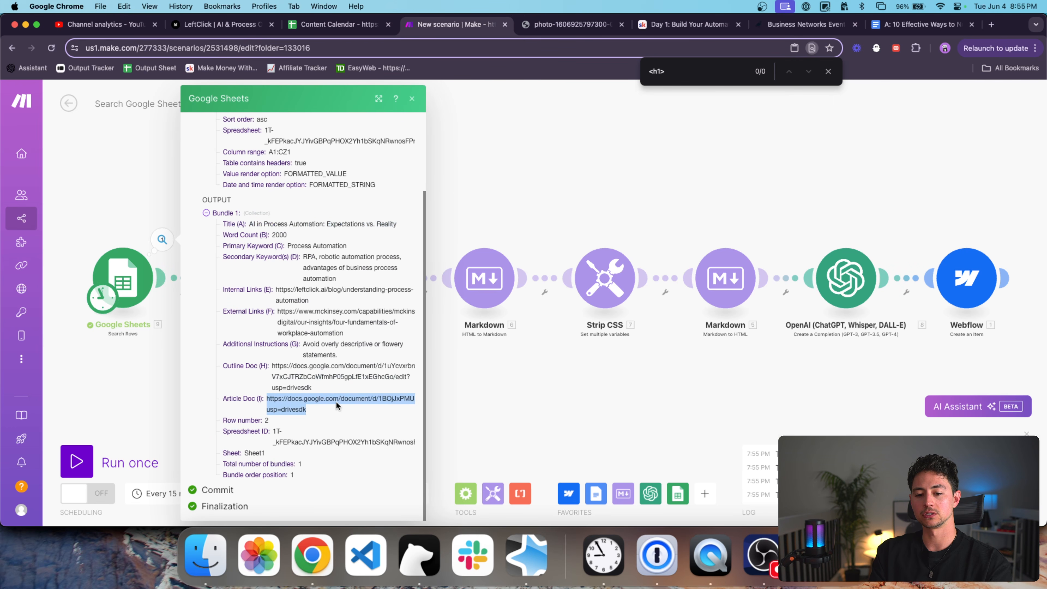
click(351, 408)
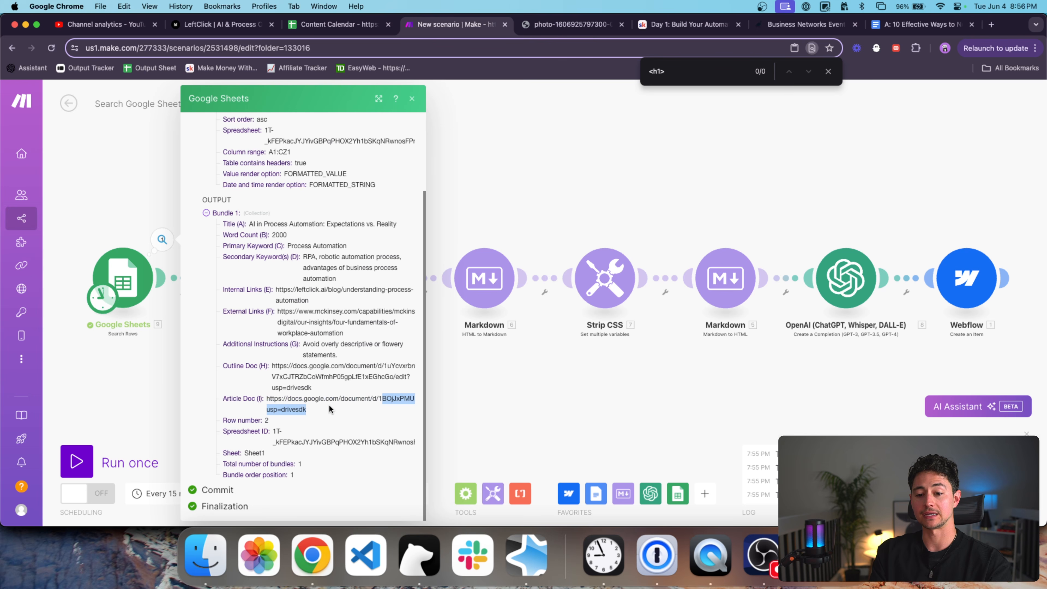
Close the Google Sheets output and open the Google Docs module's settings.
click(137, 380)
drag(137, 380, 164, 380)
click(267, 288)
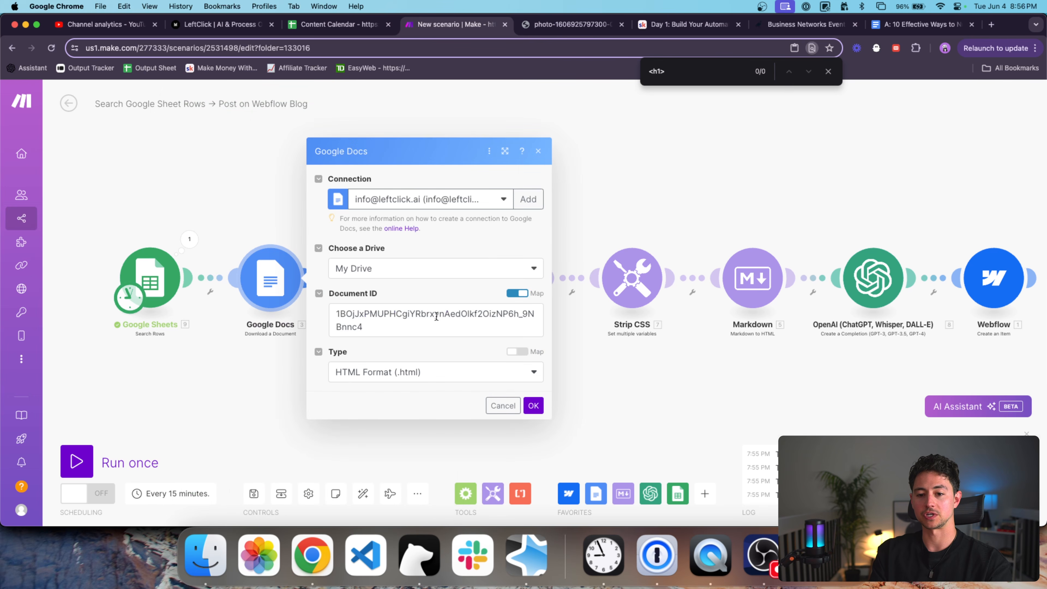
Replace the hard-coded Document ID with the mapped Article Doc (I) value.
click(436, 316)
key(super+a)
key(BackSpace)
scroll(642, 293, down, 1)
scroll(642, 293, down, 3)
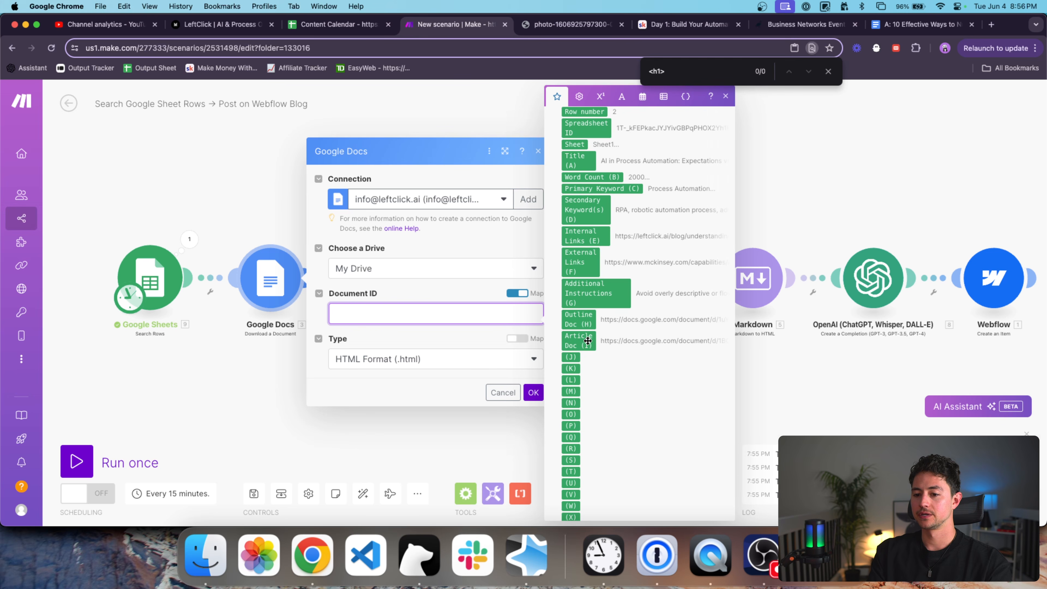
click(589, 342)
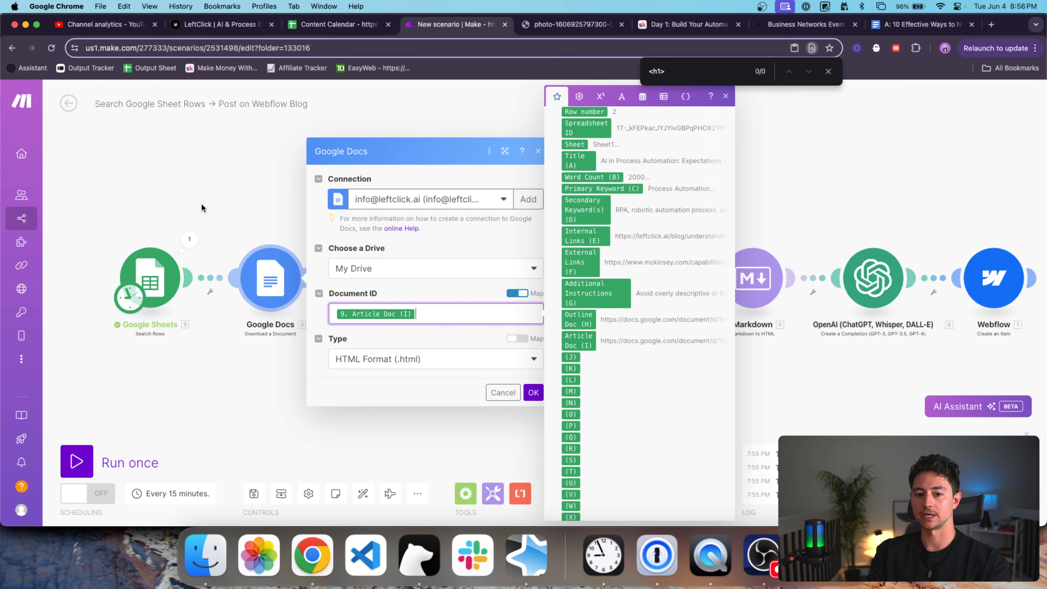
Paste a sample Article Doc link into the field to study its structure, then remove it.
click(333, 33)
click(686, 196)
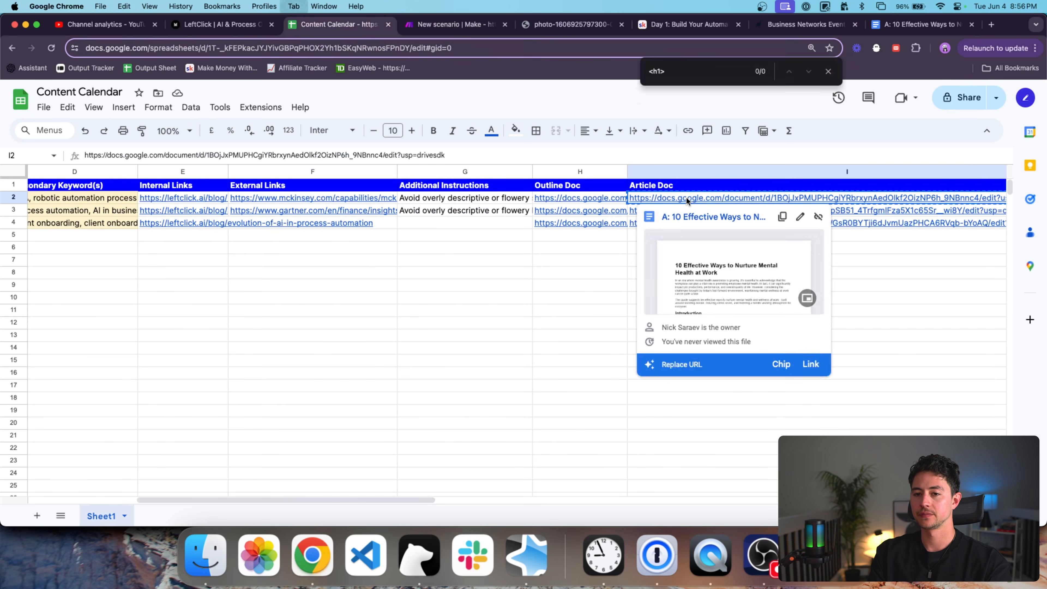
key(ctrl+Tab)
click(467, 315)
key(Return)
key(Return)
key(Return)
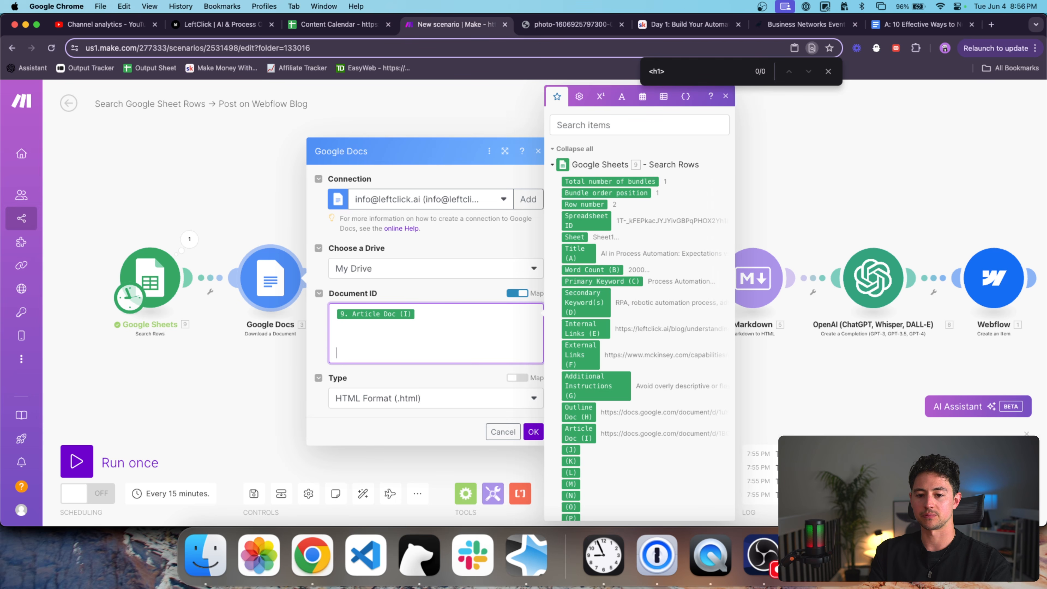
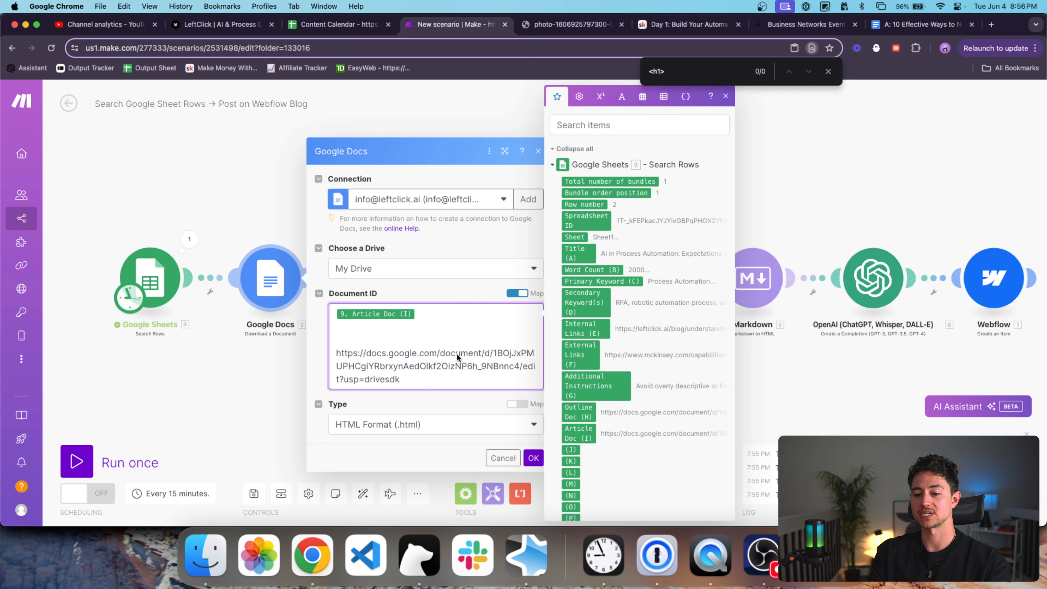
click(491, 353)
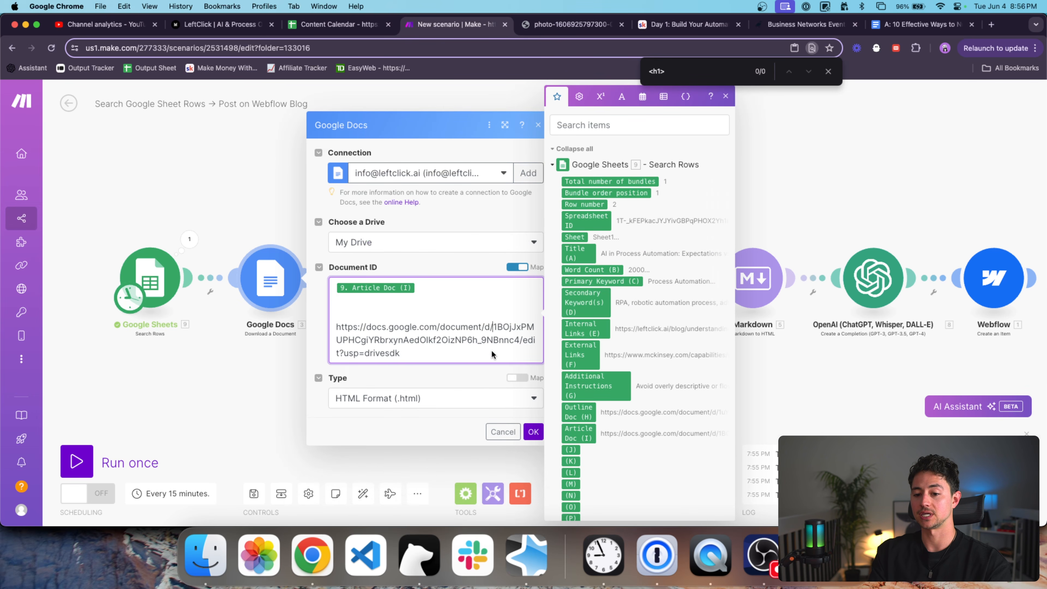
shift+click(519, 341)
key(Right)
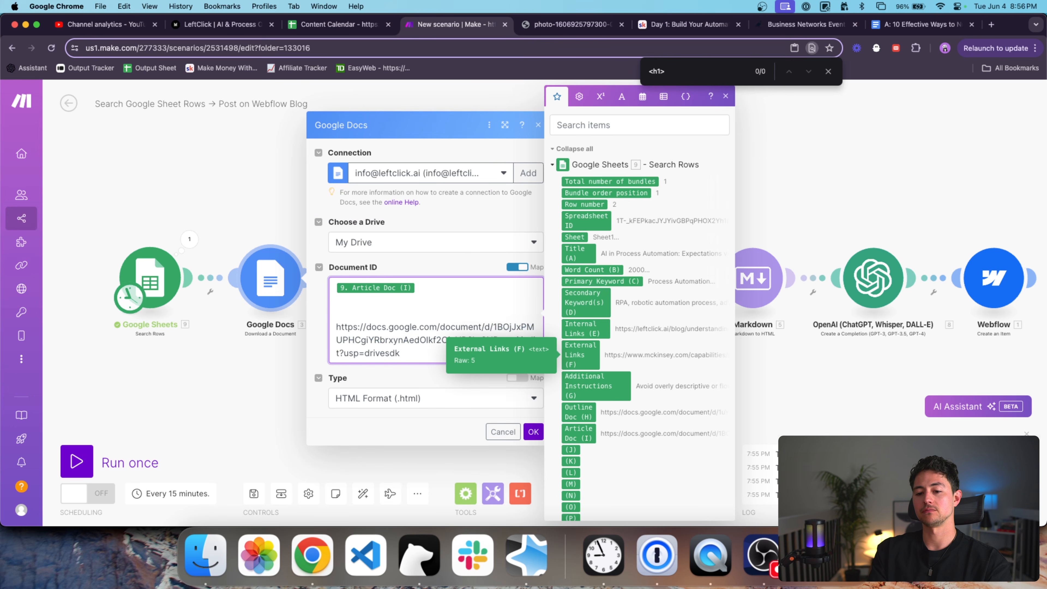
key(super+shift+Left)
key(BackSpace)
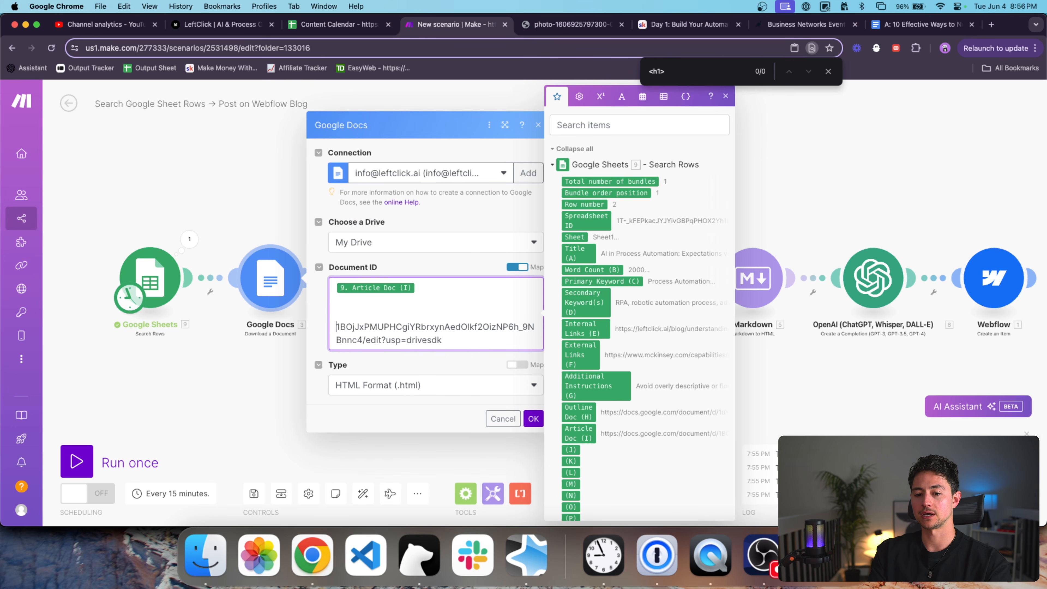
key(super+shift+Down)
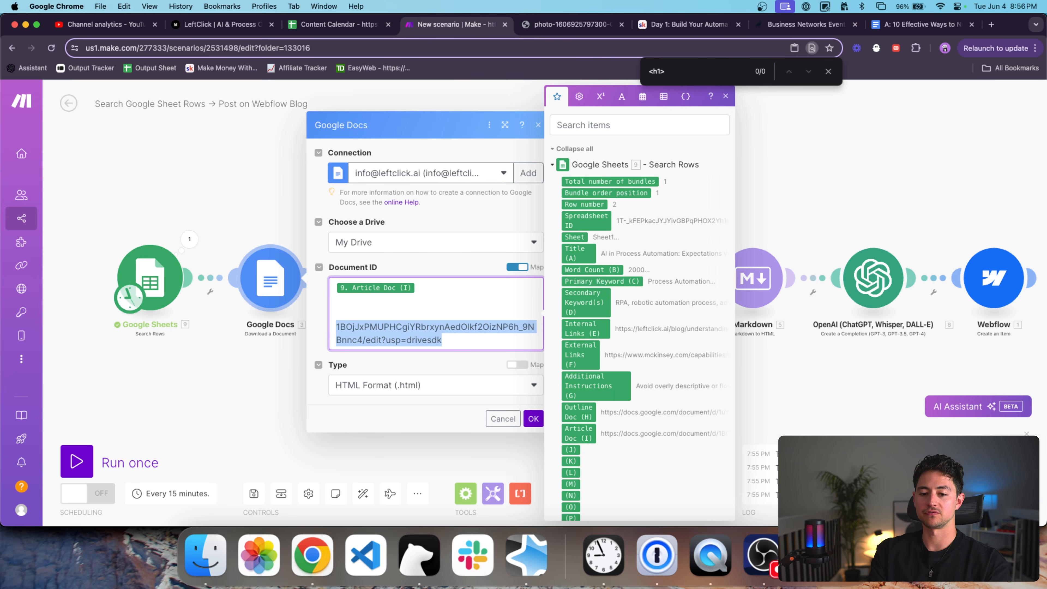
key(BackSpace)
key(super+Up)
Wrap Article Doc in split(…; /d/) and take item 2 with get(…; 2).
text(split()
key(super+Down)
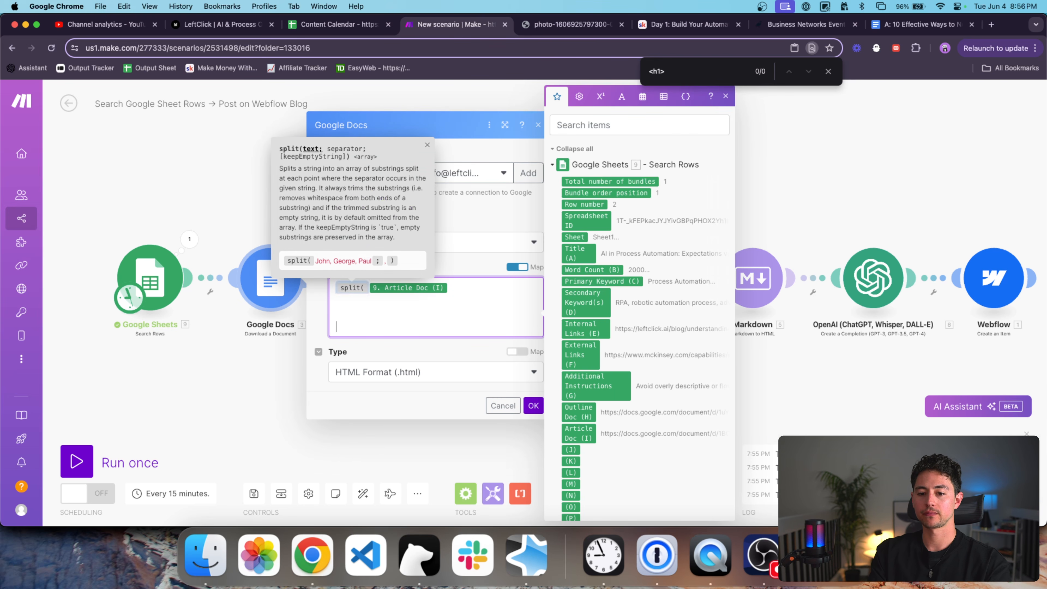
key(BackSpace)
key(BackSpace)
key(BackSpace)
text(;)
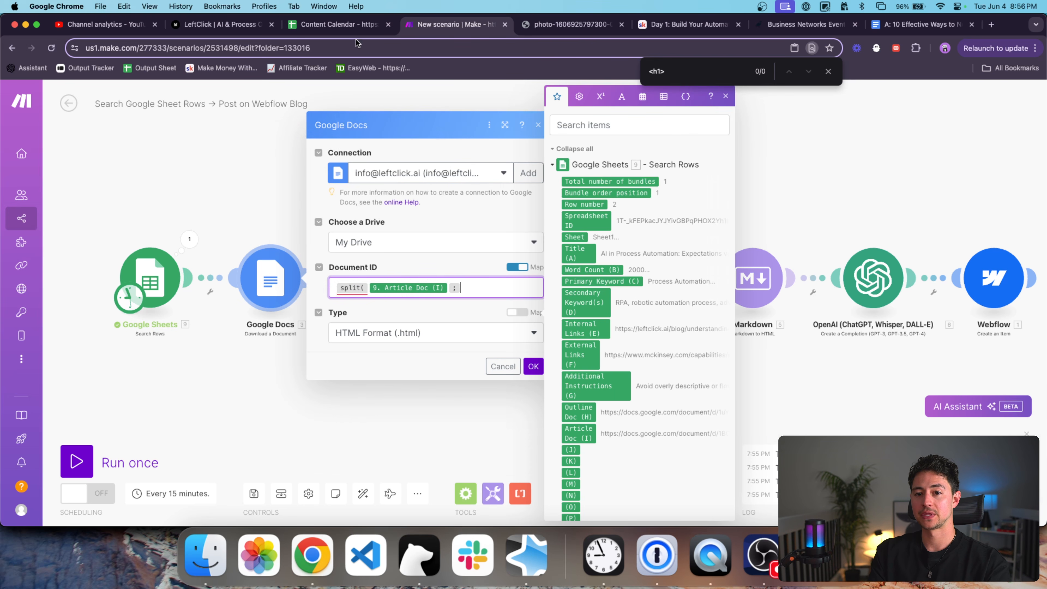
click(356, 27)
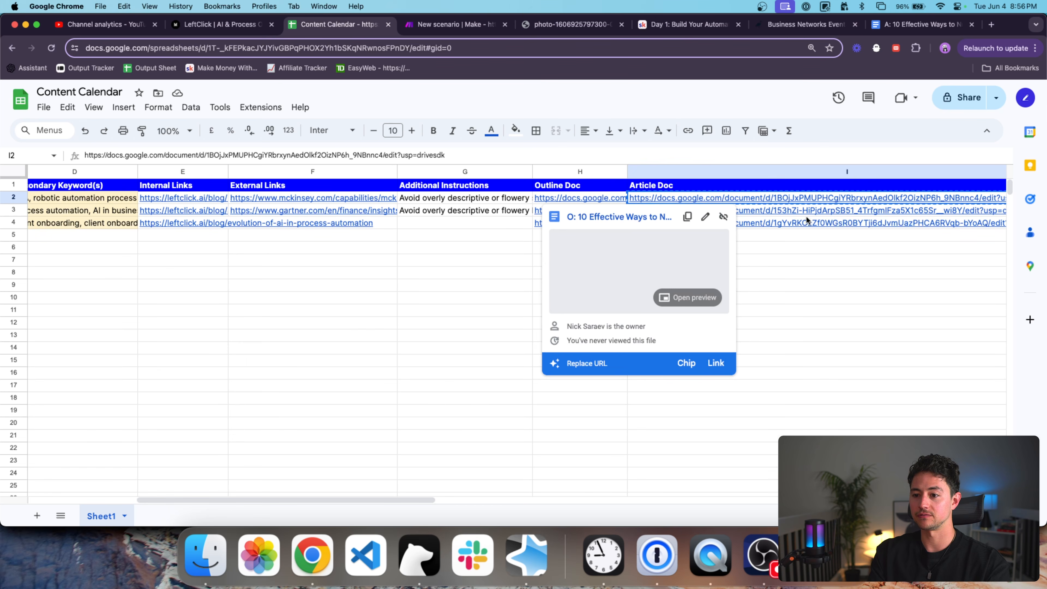
scroll(797, 218, right, 2)
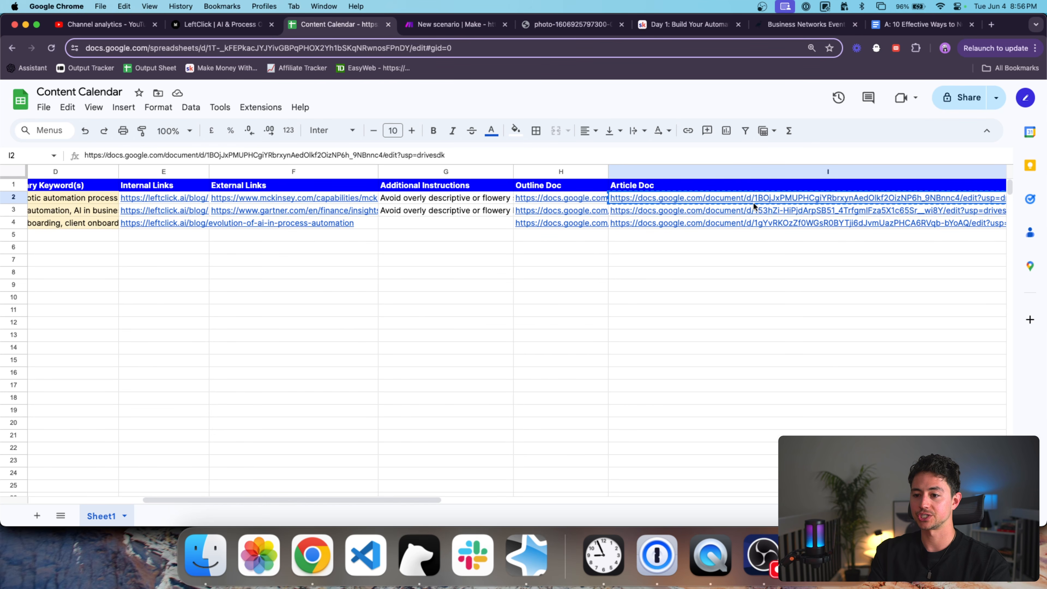
key(ctrl+Tab)
click(497, 285)
text(/d/)get()
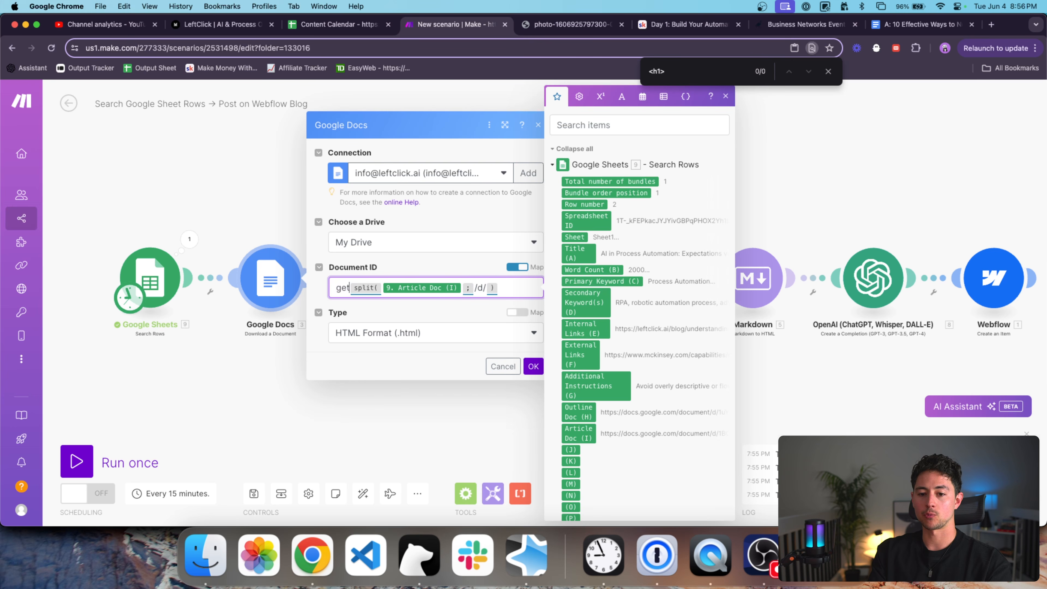
key(super+Right)
text(; 2 ))
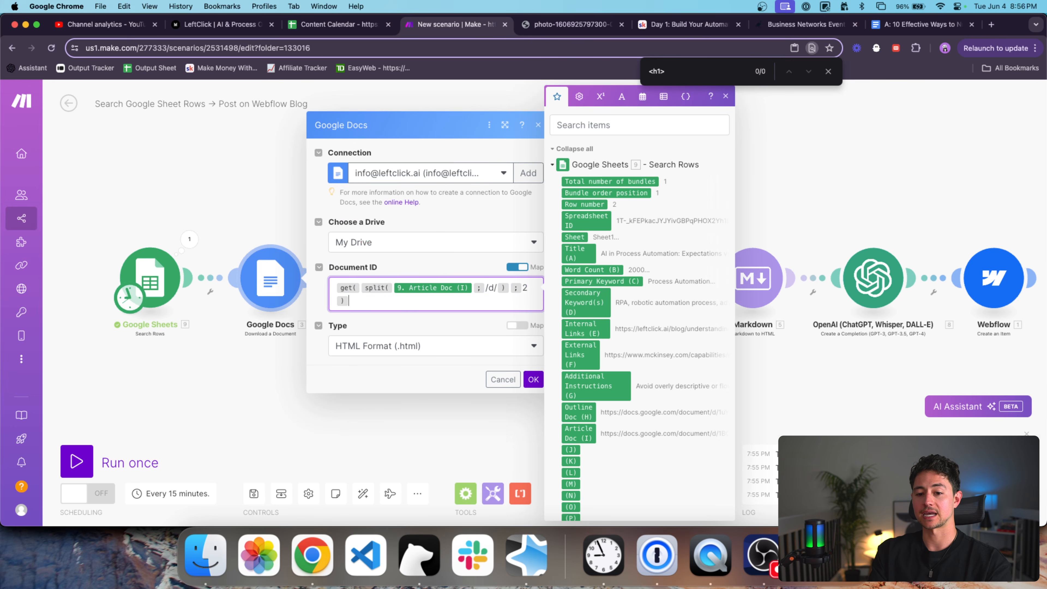
Wrap that result in a second split on '/edit'.
key(super+a)
key(Left)
text(split()
key(super+a)
key(Right)
text(;)
key(ctrl+shift+Tab)
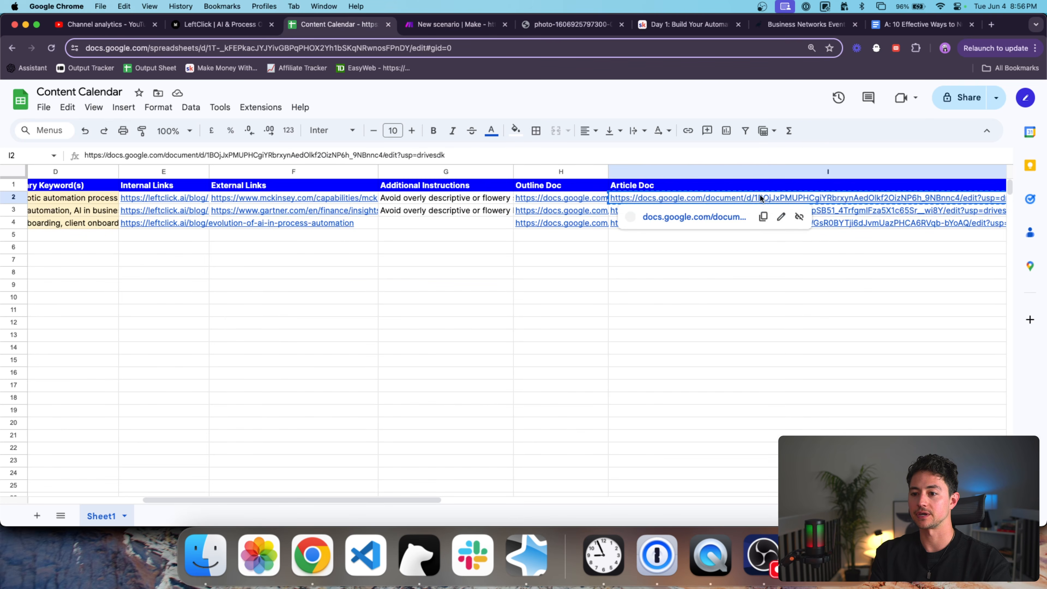
scroll(760, 197, right, 4)
scroll(760, 198, right, 1)
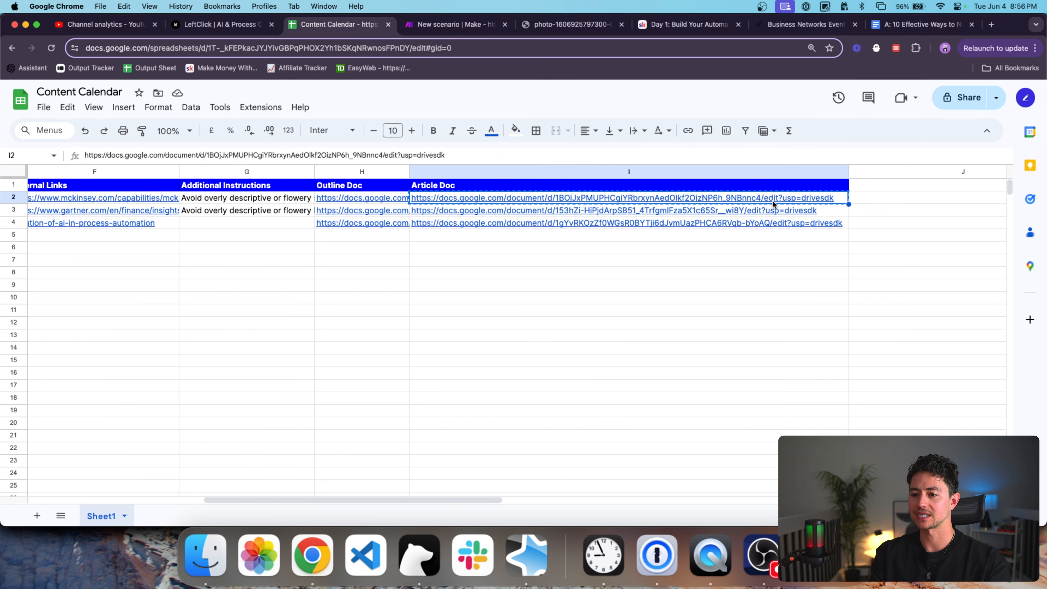
key(ctrl+Tab)
click(494, 301)
text(/edit ))
Wrap everything in get(…; 1) and confirm the Document ID formula.
key(super+a)
key(Left)
text(get()
key(super+a)
key(Right)
text(;1))
click(534, 379)
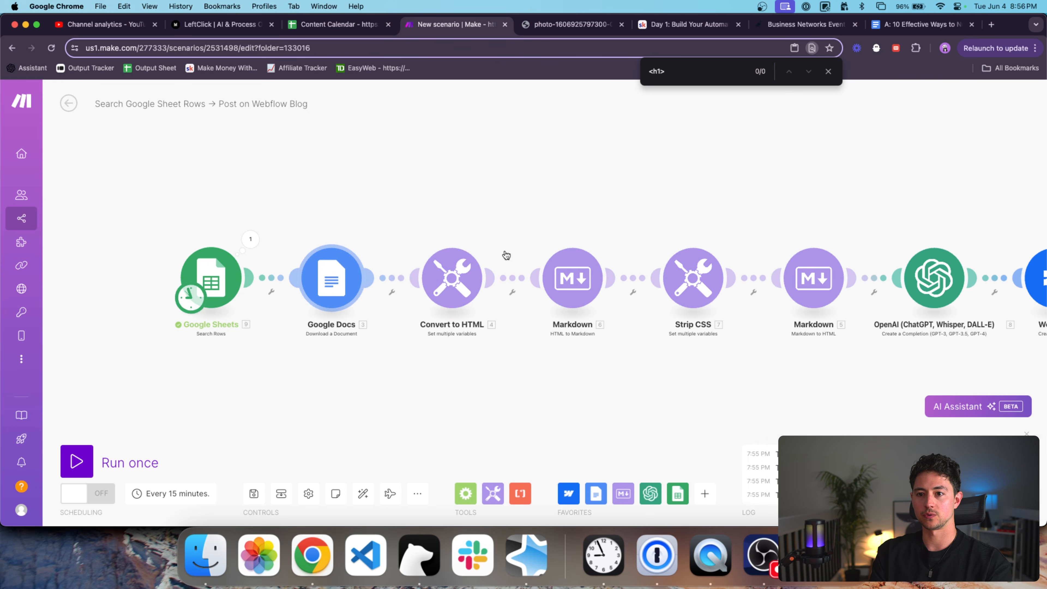
Copy an Article Doc link from Content Calendar and test-run the Google Docs module with it.
key(ctrl+shift+Tab)
key(super+c)
key(ctrl+Tab)
right_click(336, 278)
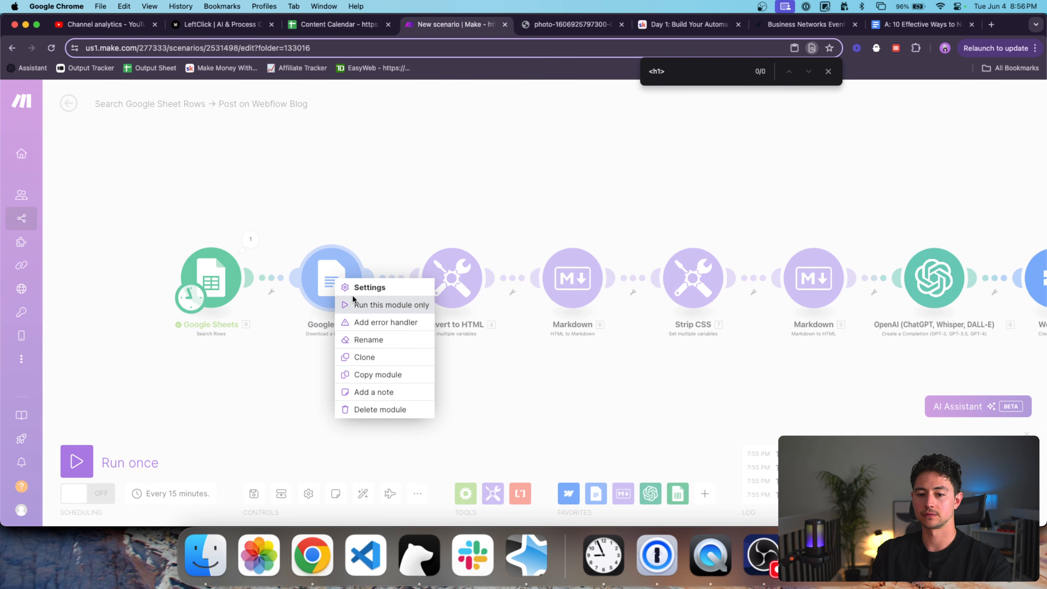
click(354, 305)
click(489, 336)
key(super+v)
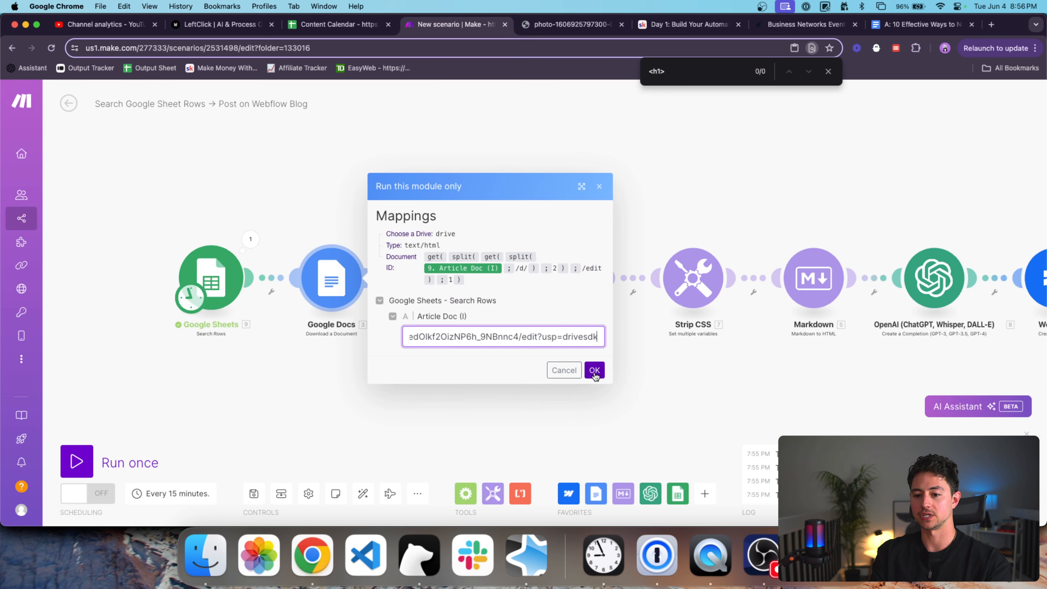
click(595, 370)
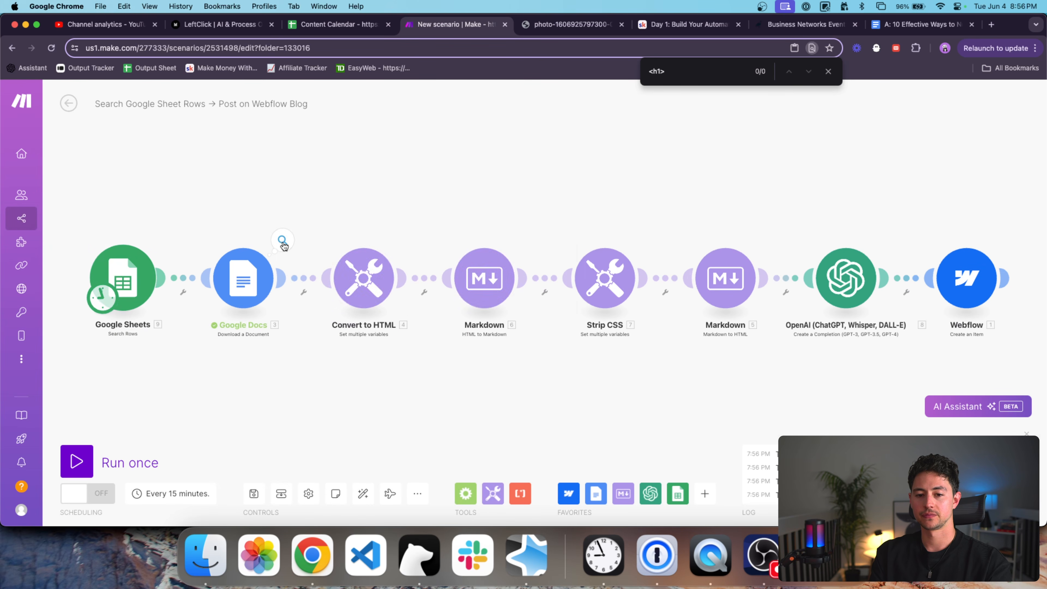
Check the output shows the bare document ID and the downloaded Mental Health at Work article.
click(283, 241)
double_click(395, 223)
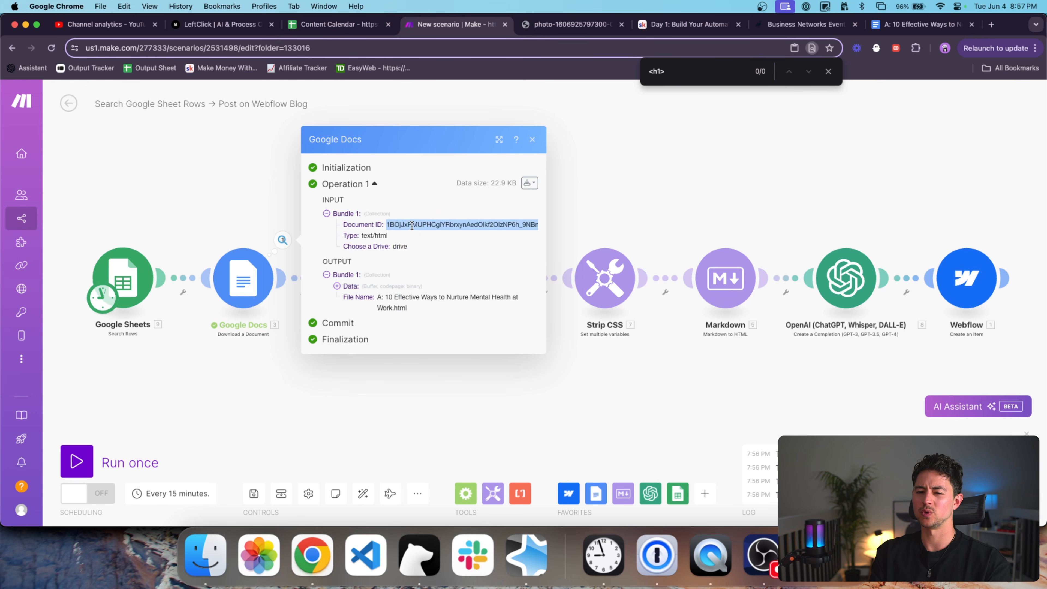
click(204, 235)
Raise the Google Sheets search's maximum returned rows to 3 and save it.
click(248, 277)
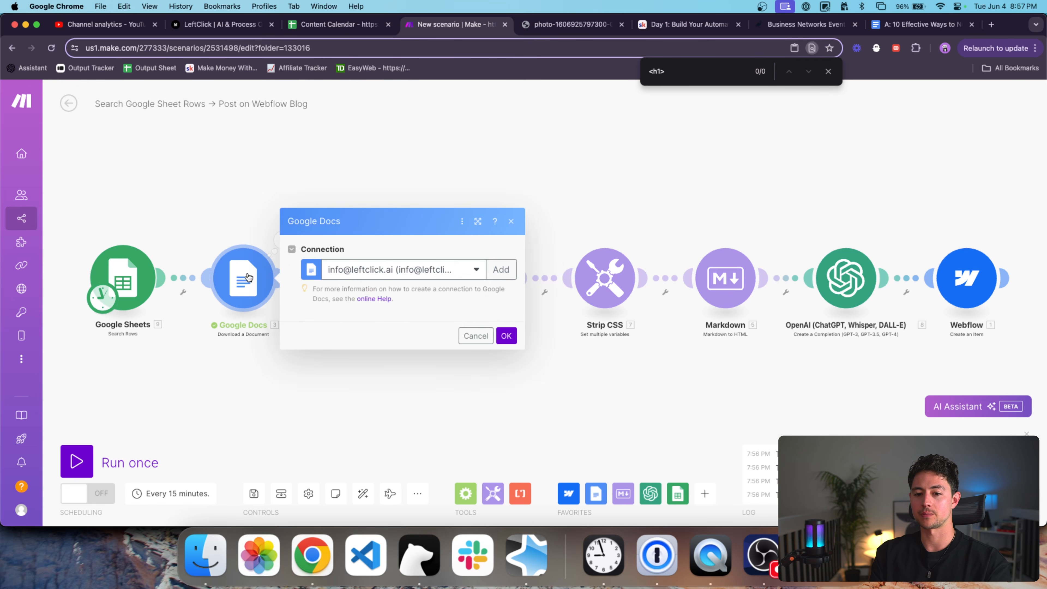
click(220, 243)
click(132, 269)
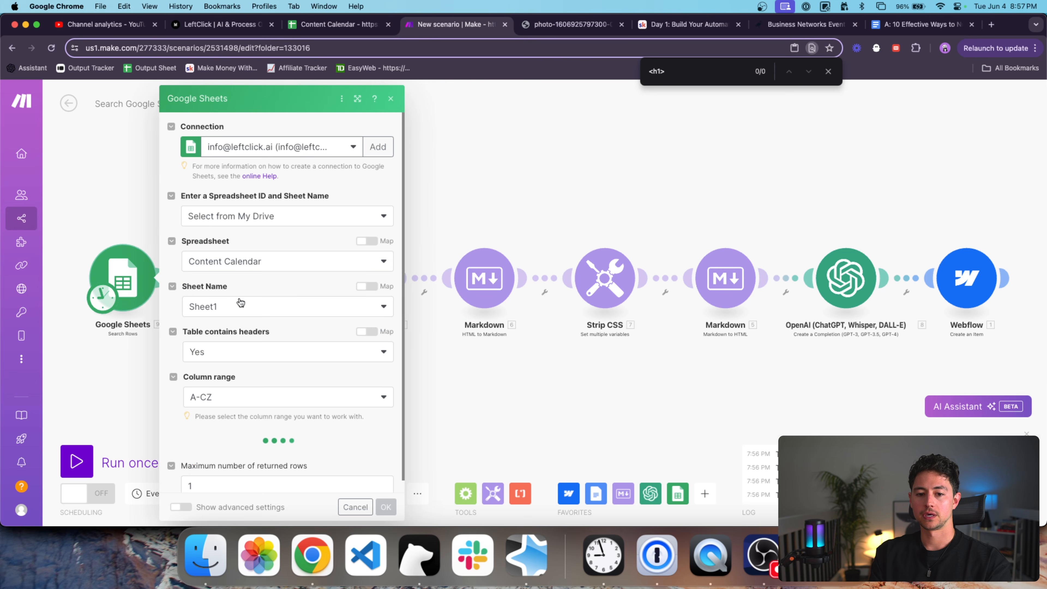
click(311, 470)
scroll(351, 461, down, 5)
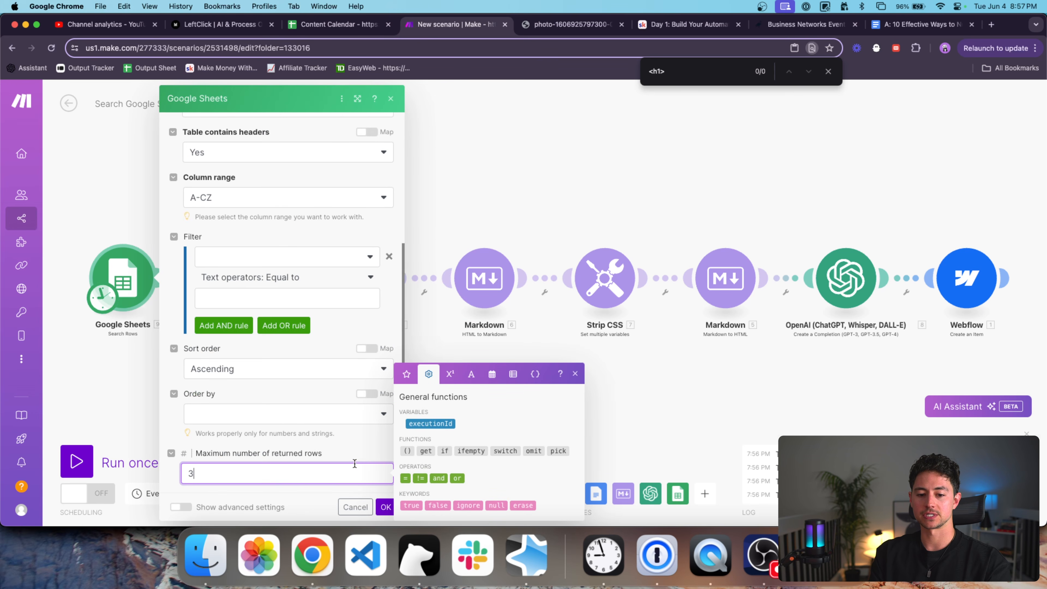
click(390, 509)
Auto-align the modules and run the whole scenario once.
scroll(348, 381, down, 2)
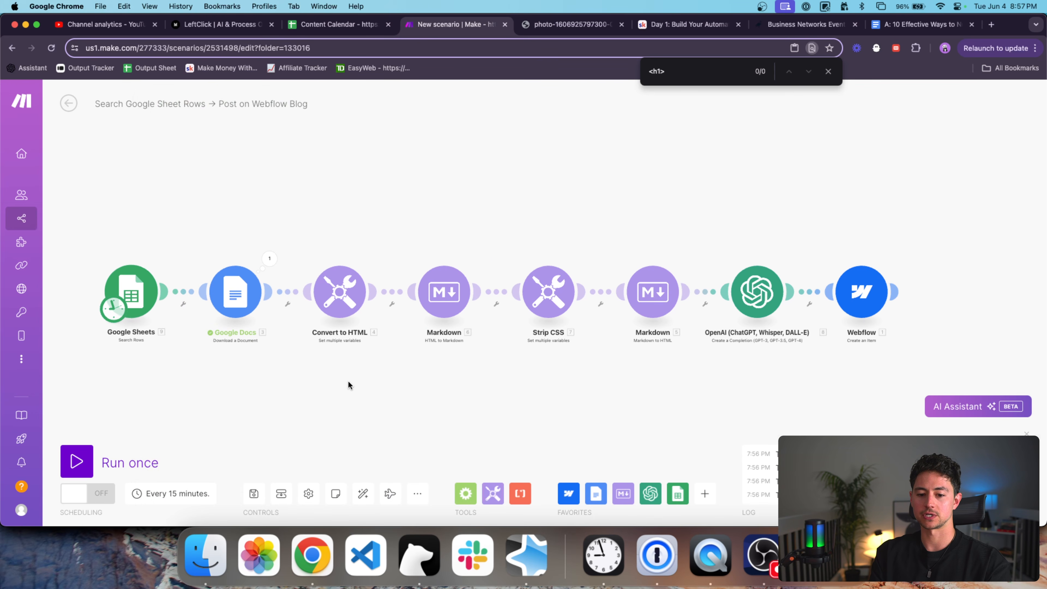
click(363, 494)
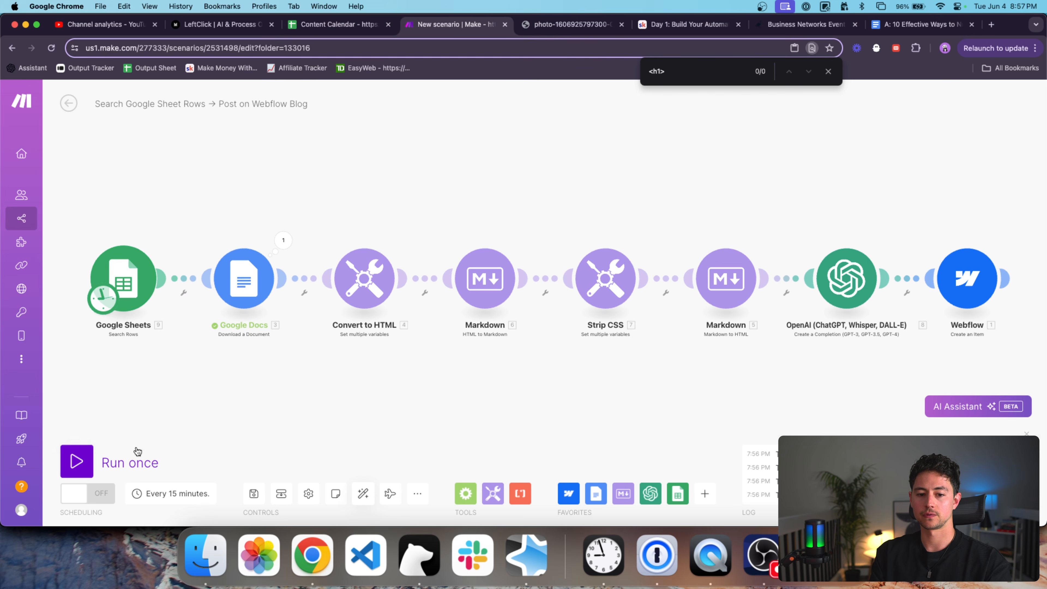
click(77, 462)
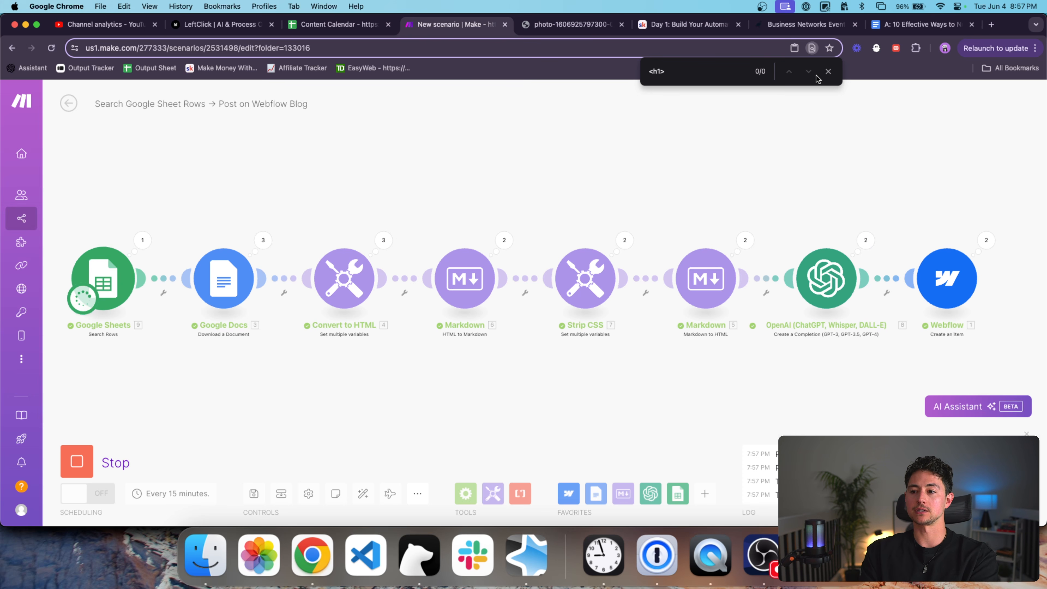
click(829, 71)
scroll(709, 171, down, 2)
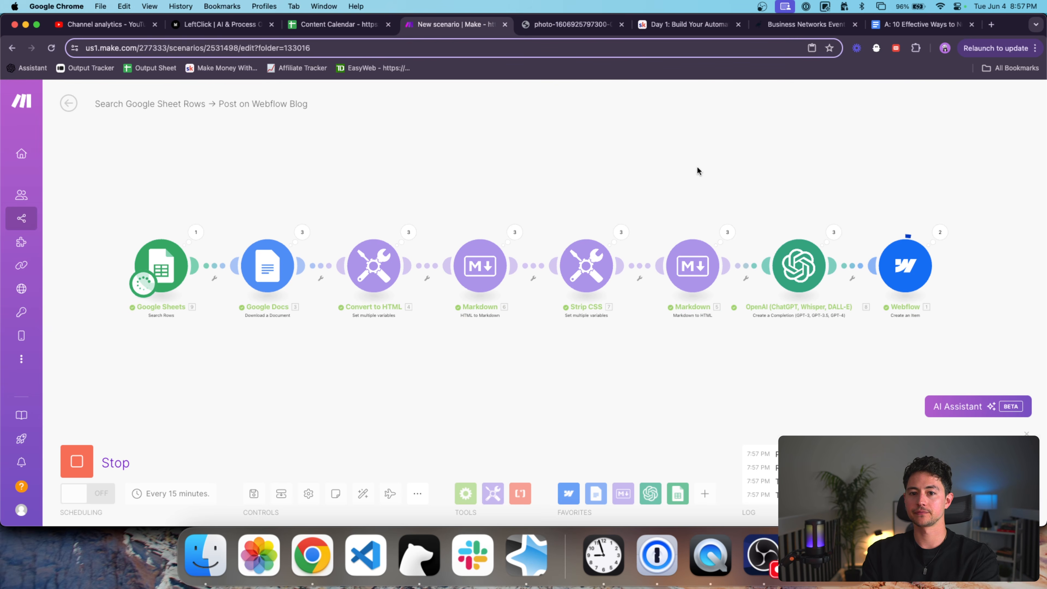
Reload Webflow's Blog page and scroll through the new Client Onboarding and RPA post cards.
key(super+grave)
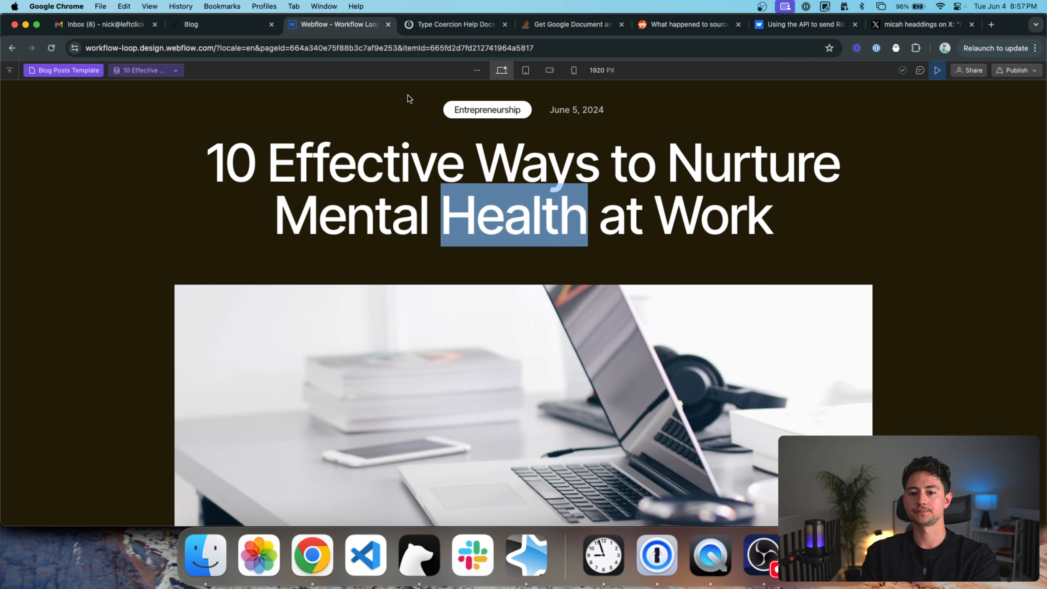
click(94, 72)
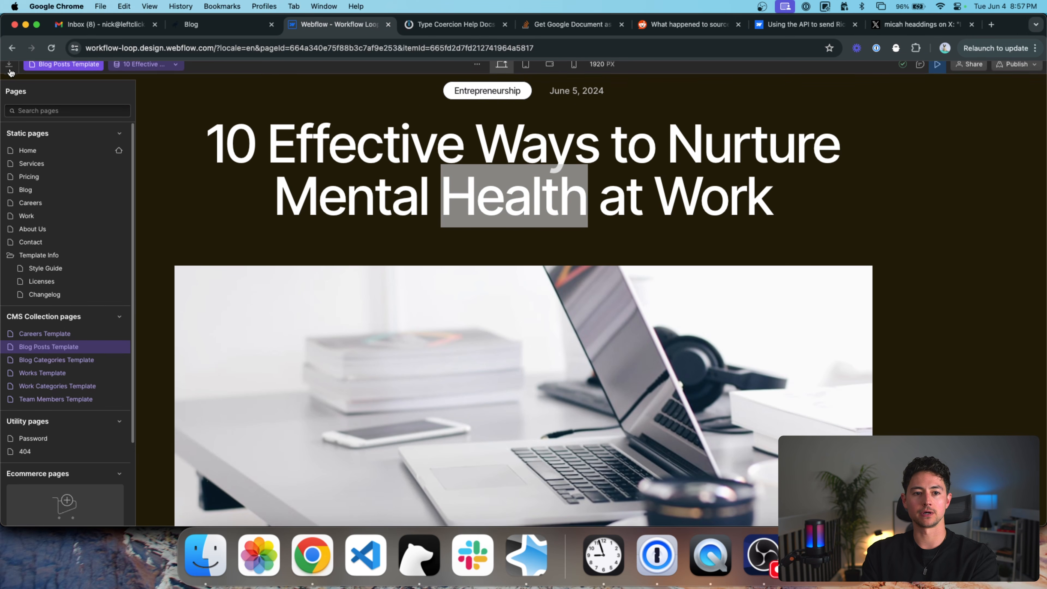
click(51, 190)
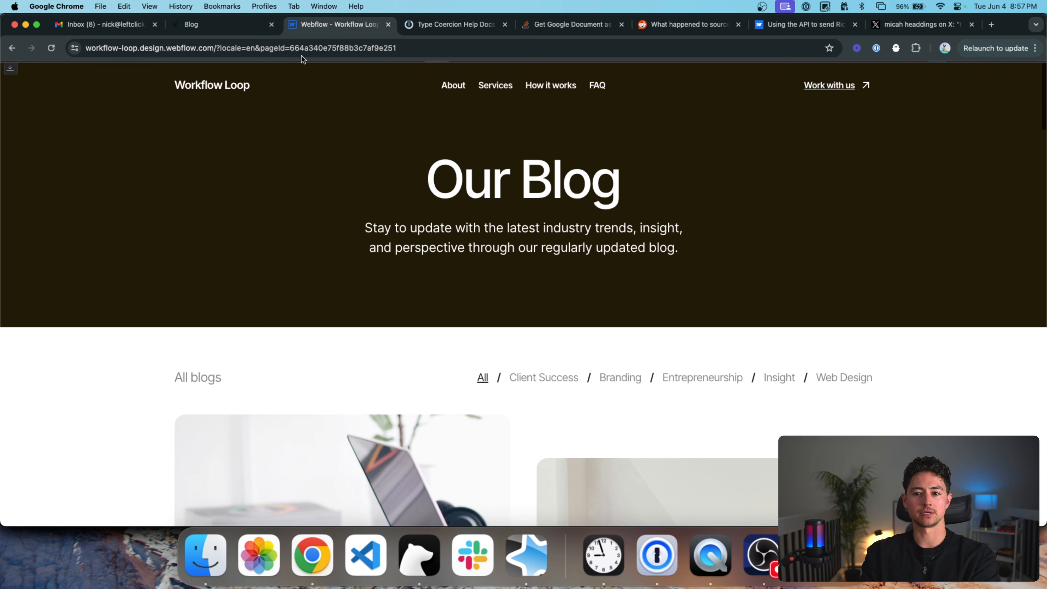
key(Return)
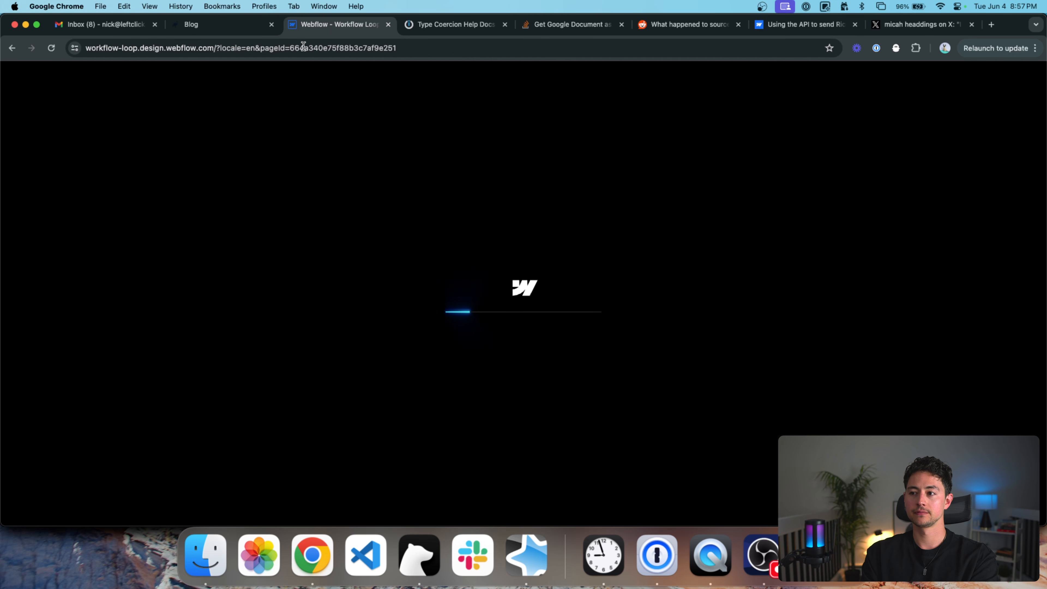
scroll(494, 297, down, 3)
scroll(506, 309, down, 10)
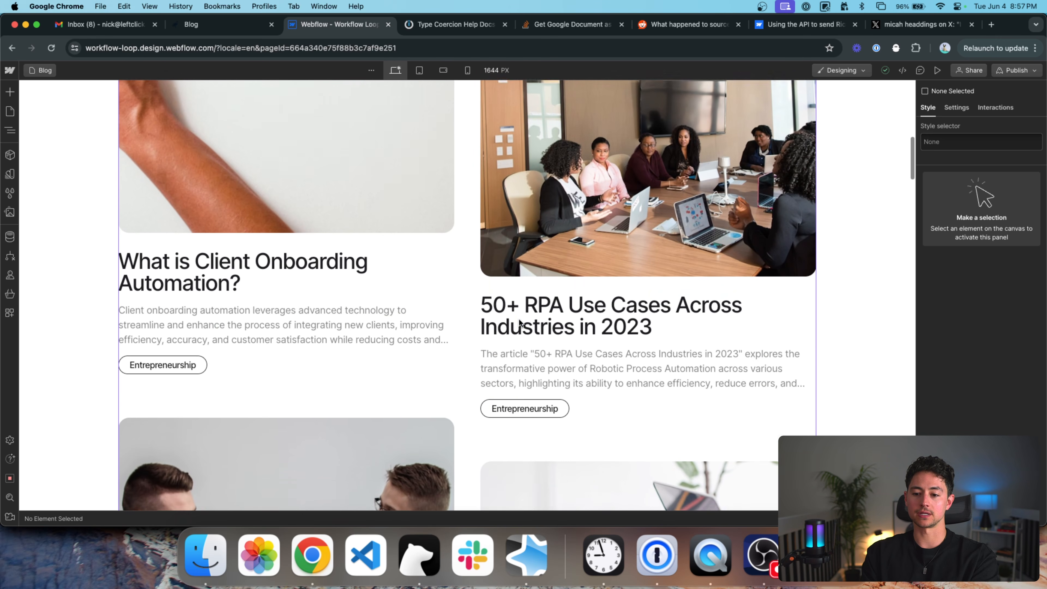
scroll(519, 322, down, 6)
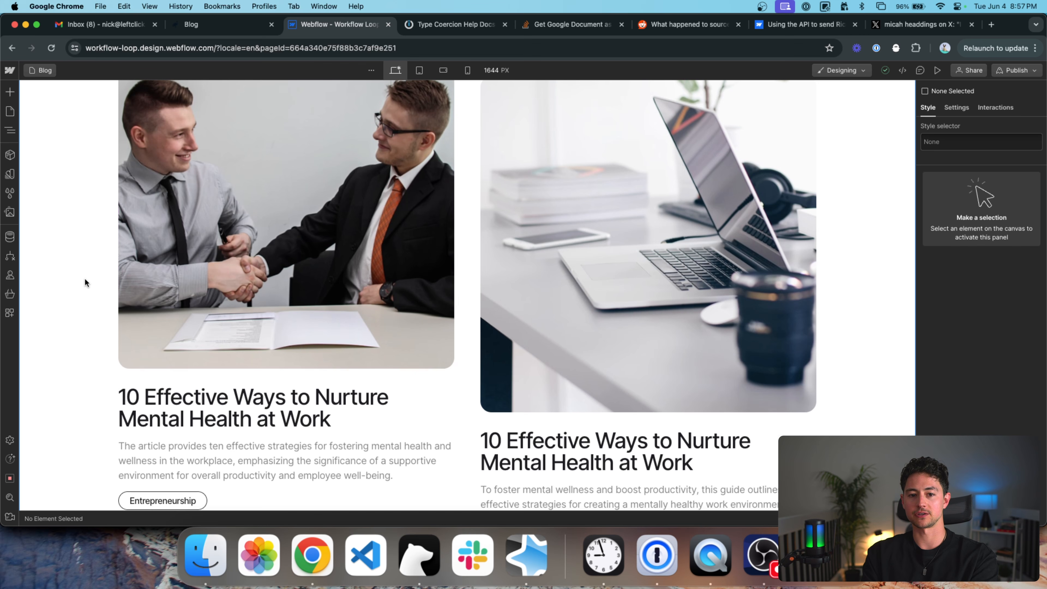
scroll(390, 211, up, 2)
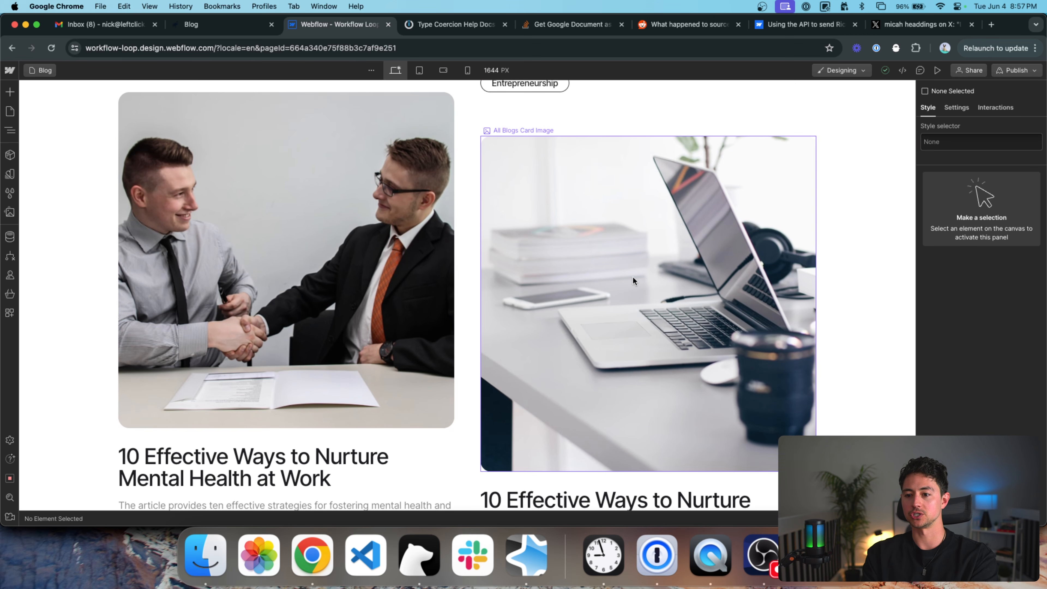
scroll(327, 241, up, 10)
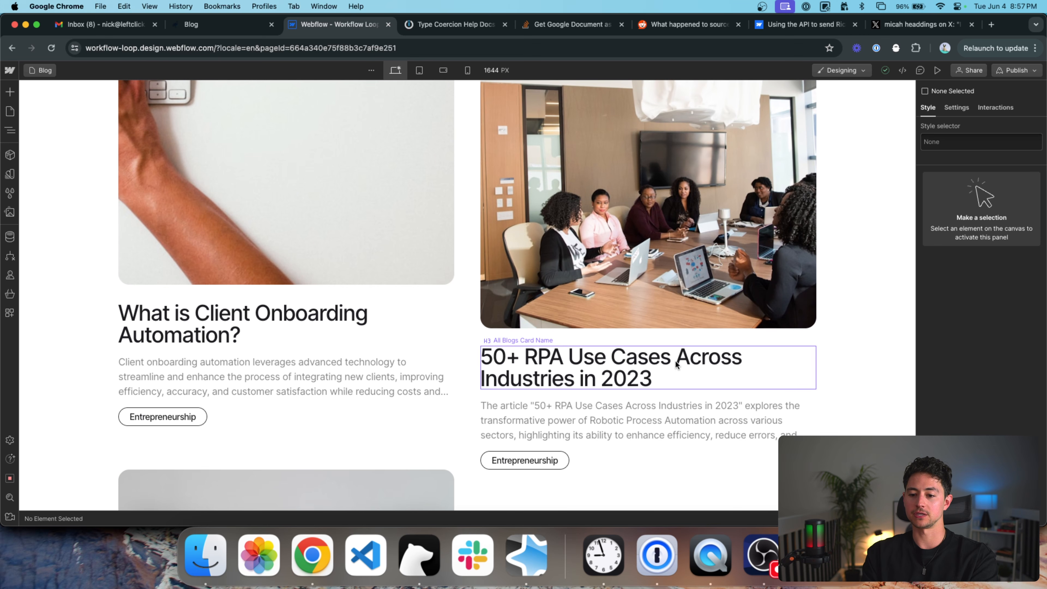
scroll(684, 345, up, 2)
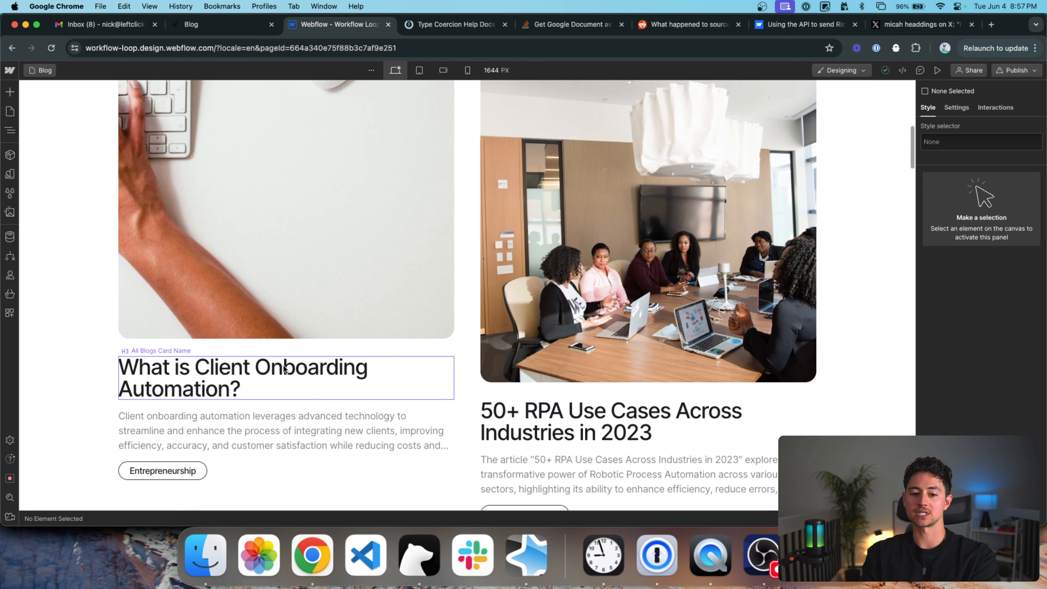
key(super+shift+p)
Open the What is Client Onboarding Automation? post and inspect its title and intro paragraphs.
click(242, 259)
scroll(602, 317, down, 15)
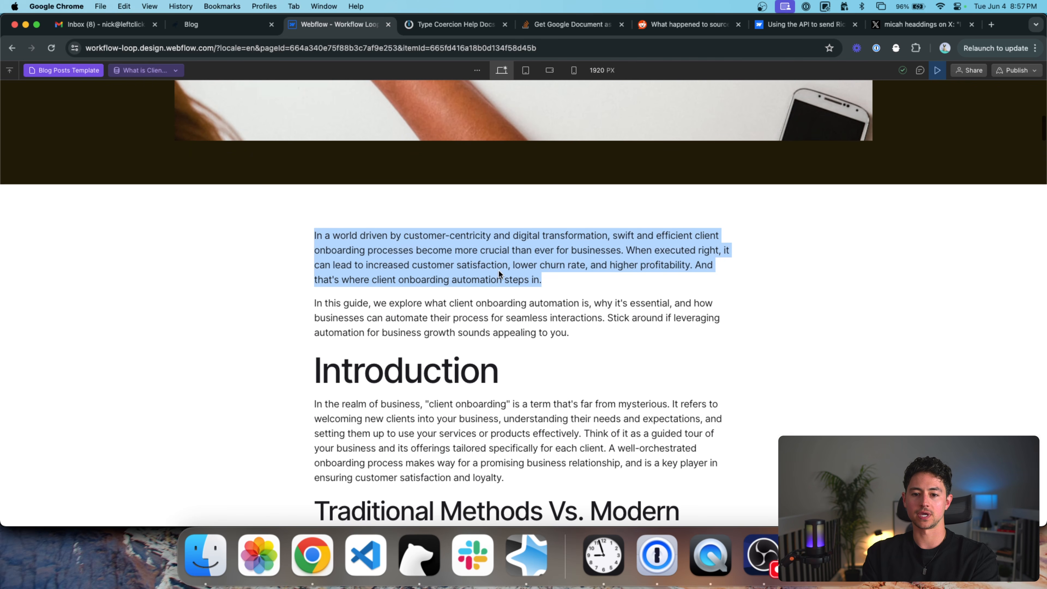
triple_click(498, 270)
scroll(498, 270, up, 15)
double_click(499, 270)
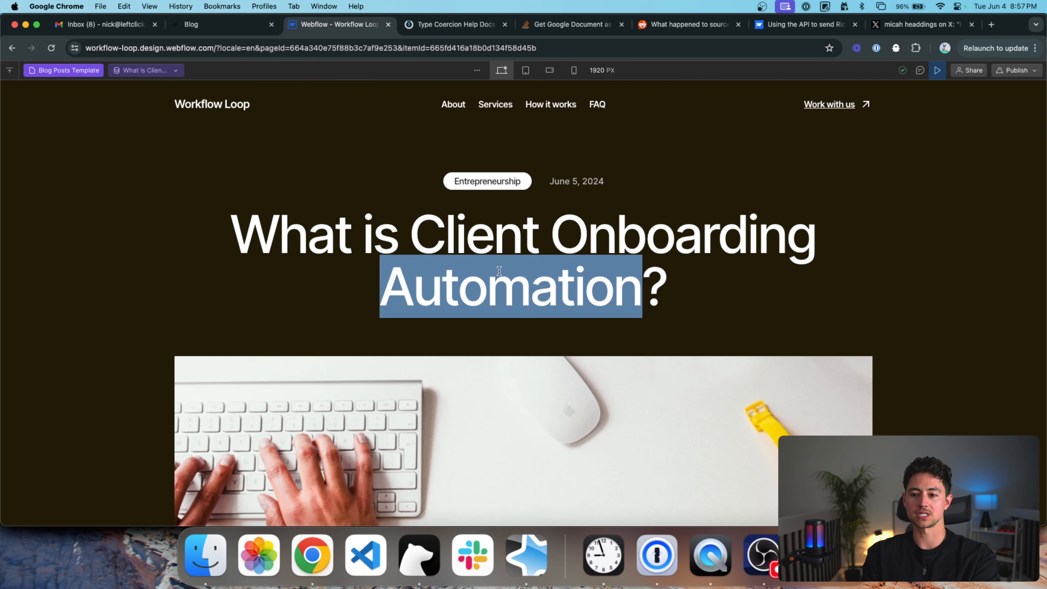
scroll(498, 271, down, 15)
triple_click(481, 238)
drag(479, 237, 575, 297)
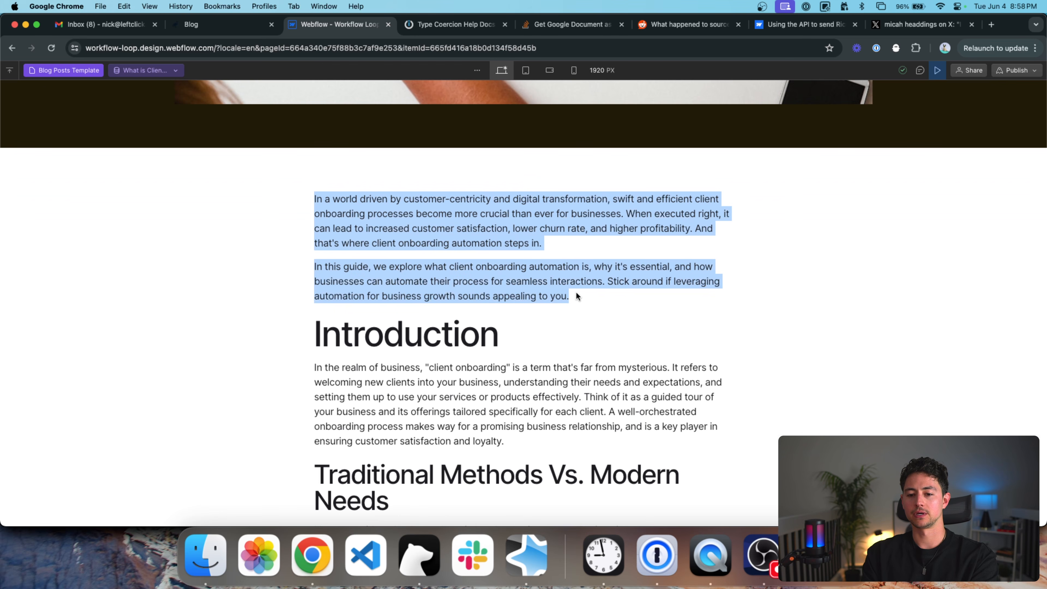
scroll(481, 228, down, 3)
scroll(460, 153, up, 1)
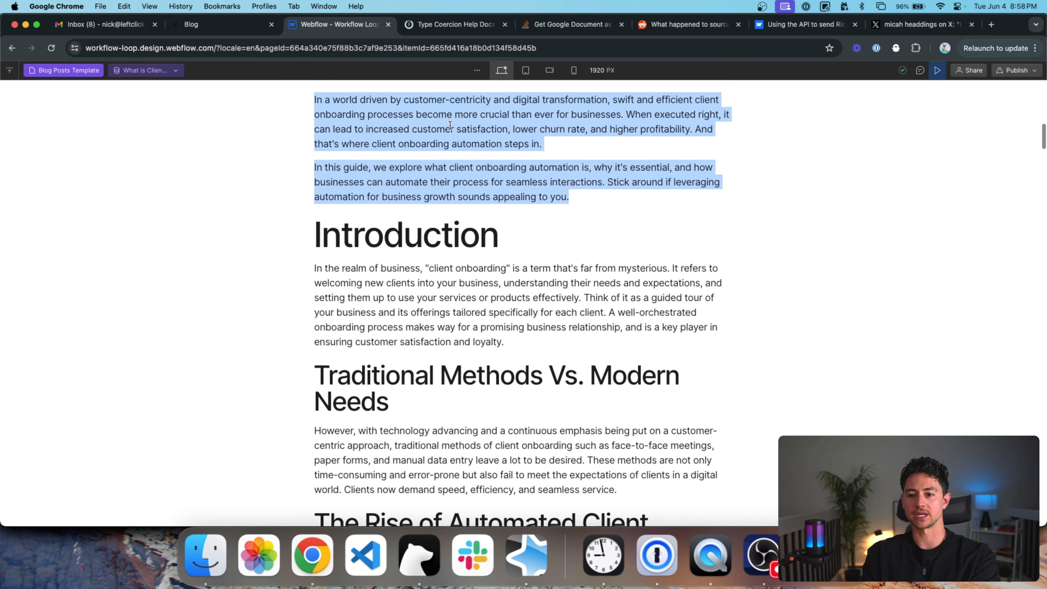
scroll(506, 168, down, 2)
Check the Introduction and Methods headings in the post body, then return to the Make scenario.
double_click(474, 161)
scroll(474, 198, down, 3)
double_click(473, 218)
scroll(472, 218, down, 18)
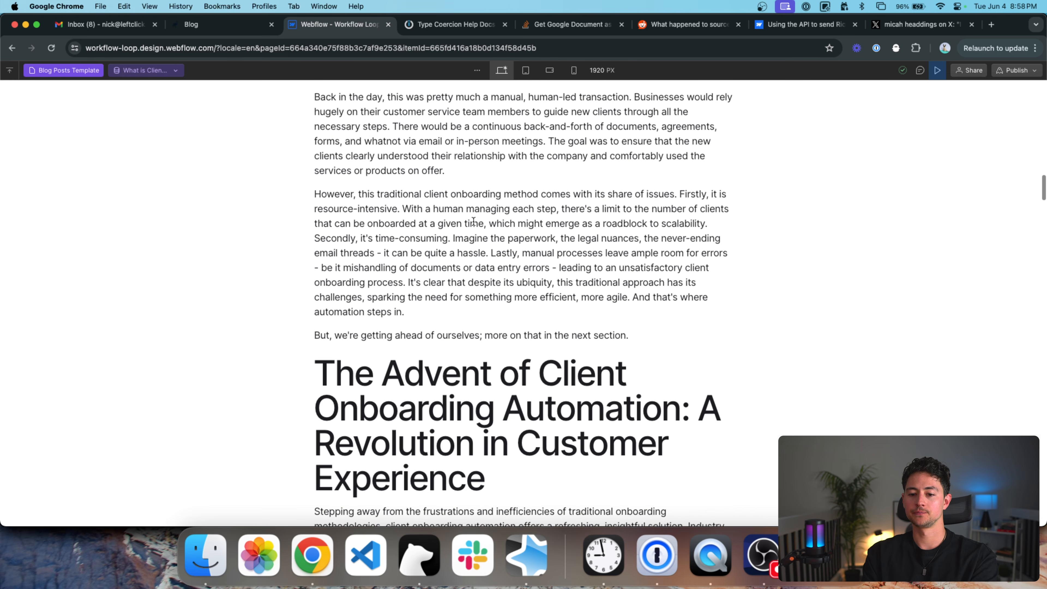
scroll(474, 222, down, 20)
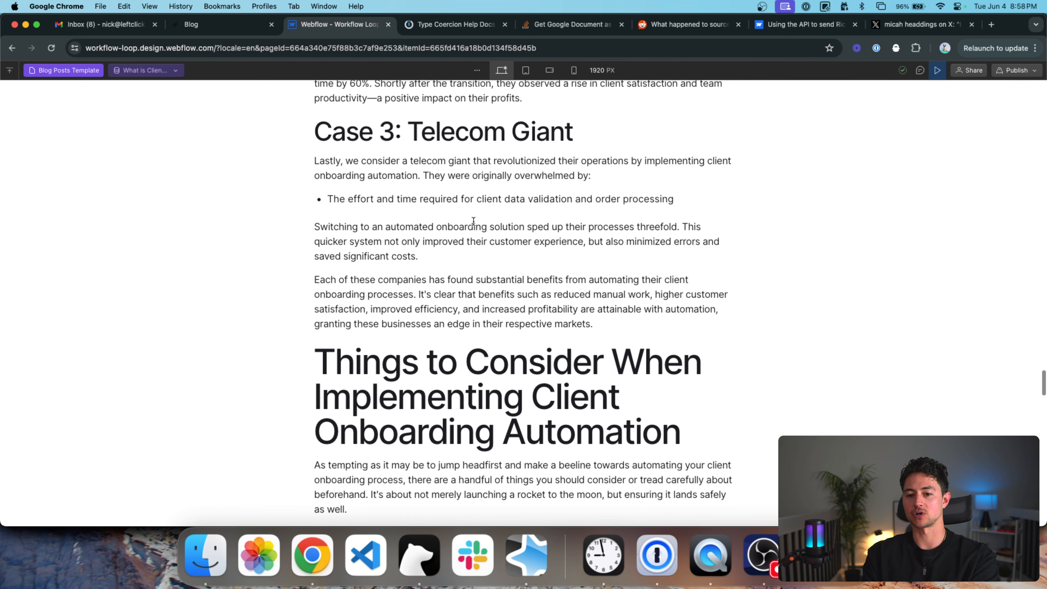
scroll(473, 221, down, 20)
scroll(473, 220, up, 7)
scroll(473, 221, up, 20)
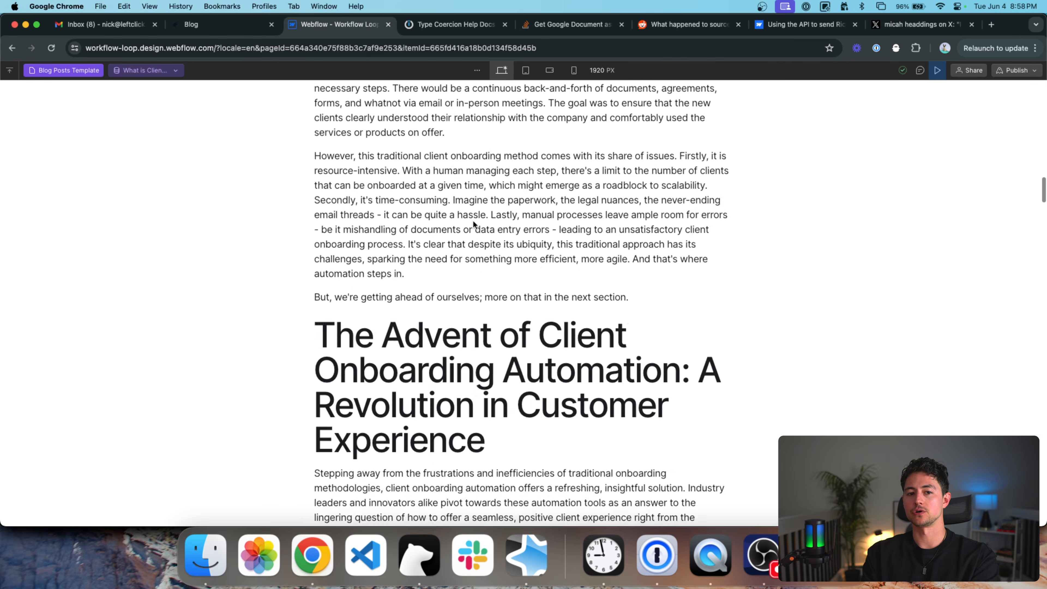
scroll(298, 167, up, 20)
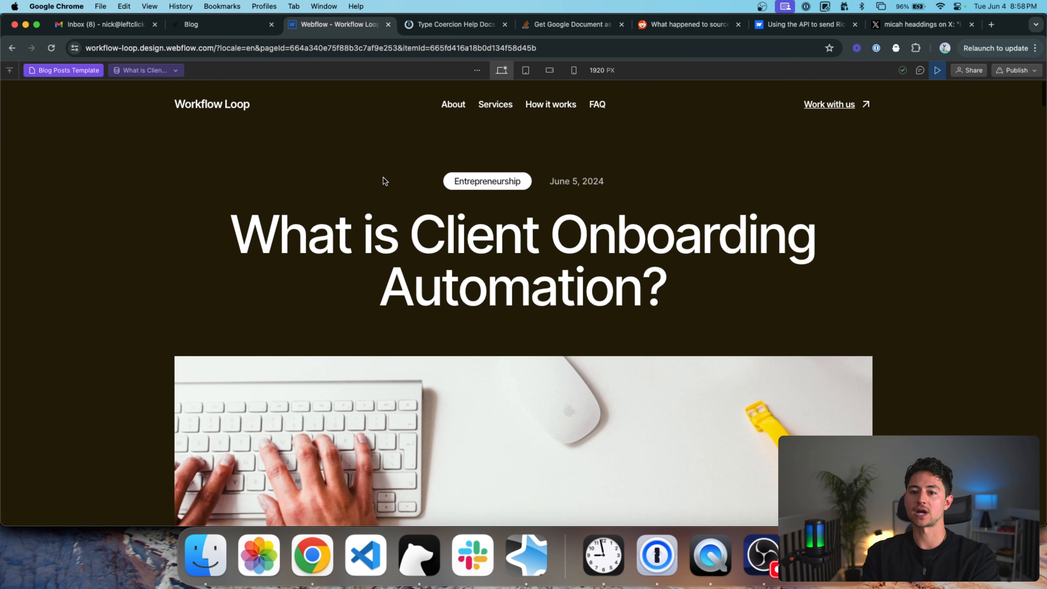
key(super+grave)
drag(309, 180, 547, 181)
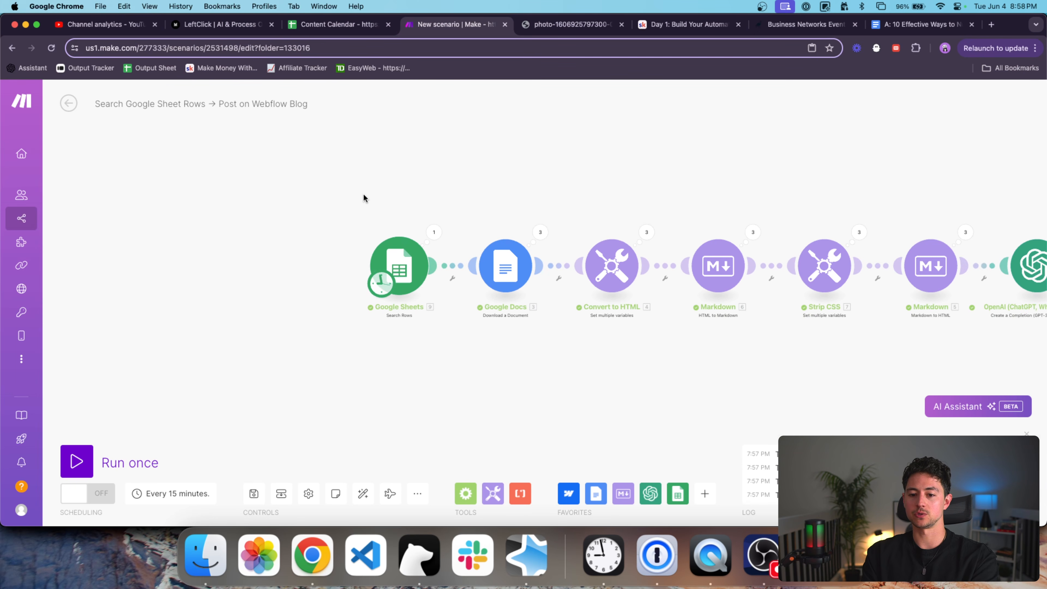
Add a Google Sheets Watch New Rows trigger at the chain's start, then open the Content Calendar sheet.
drag(363, 199, 440, 224)
scroll(458, 264, up, 3)
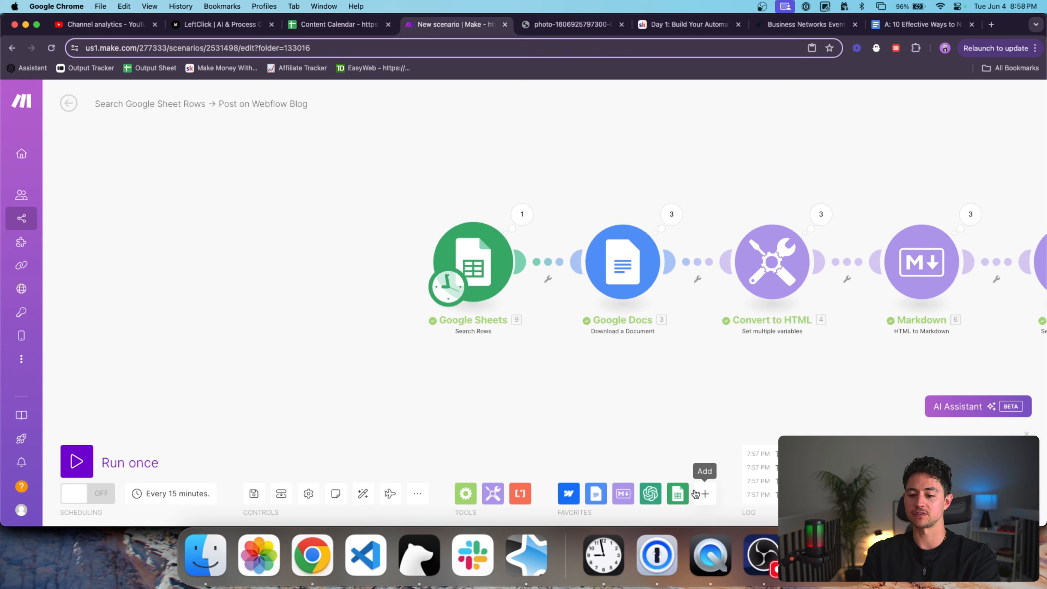
click(678, 494)
click(818, 446)
drag(790, 410, 314, 272)
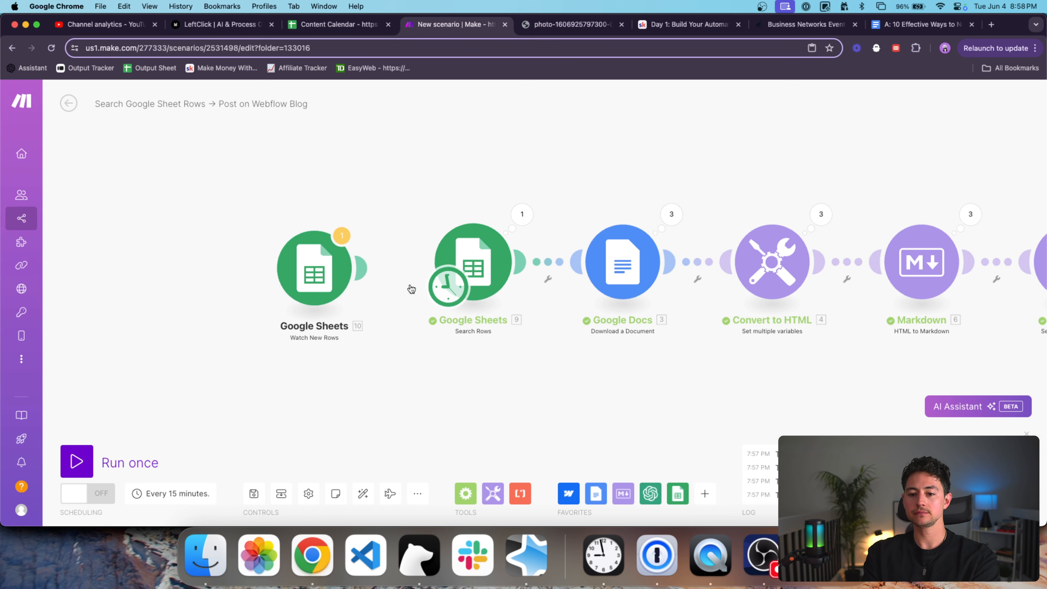
click(339, 26)
Scroll across the Content Calendar rows, then pan the Make scenario to show more modules.
scroll(245, 217, left, 10)
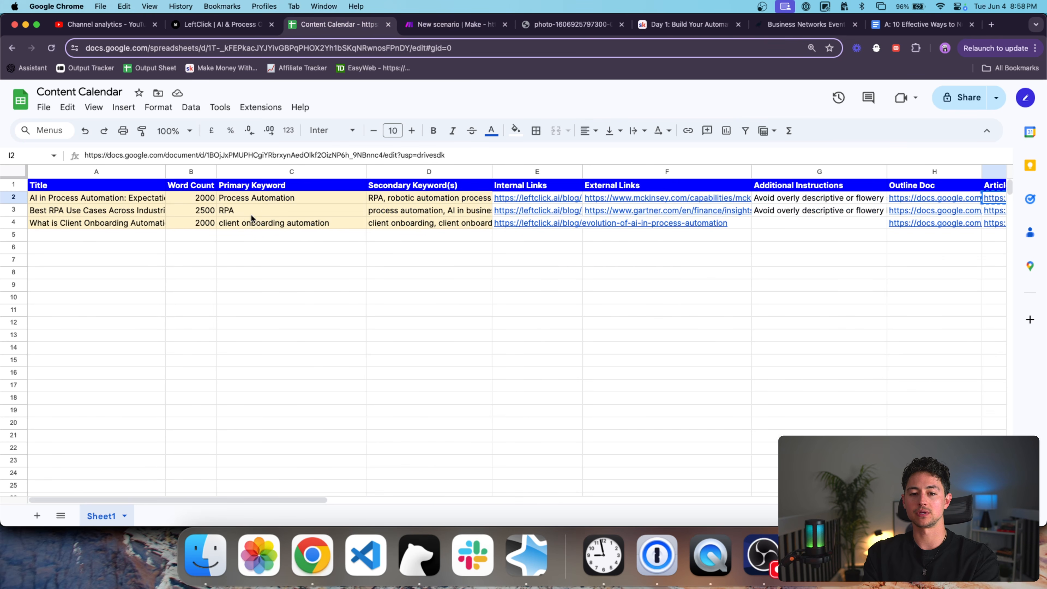
click(94, 234)
scroll(281, 234, right, 2)
scroll(281, 234, right, 5)
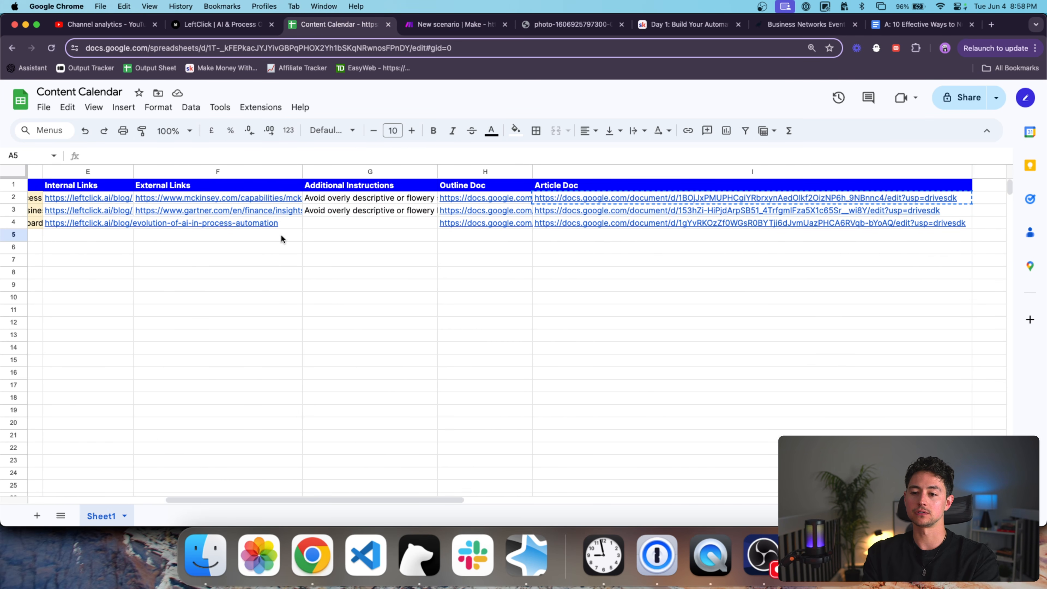
key(ctrl+Tab)
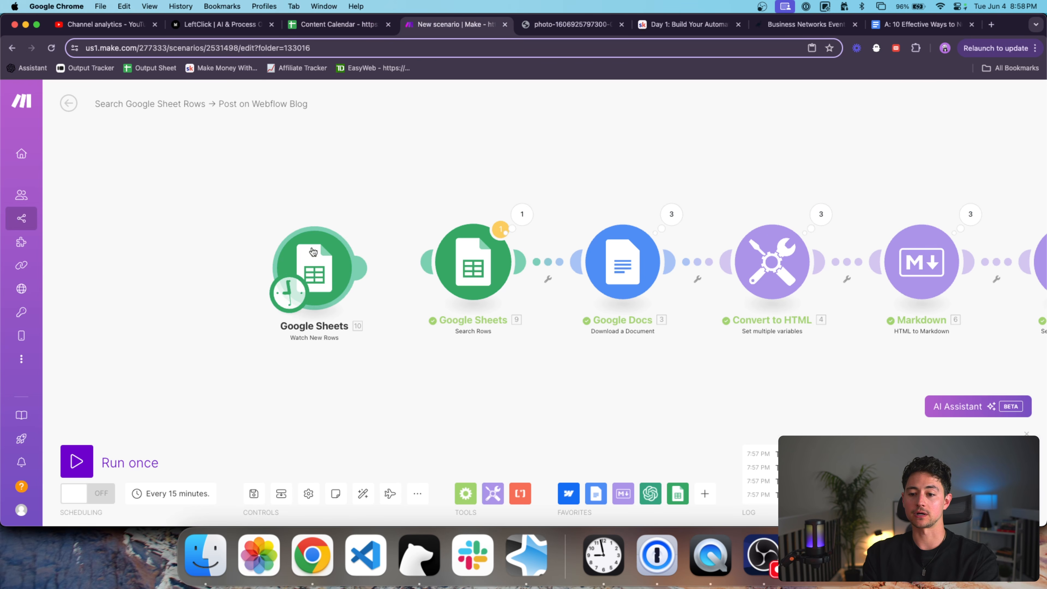
drag(351, 202, 261, 200)
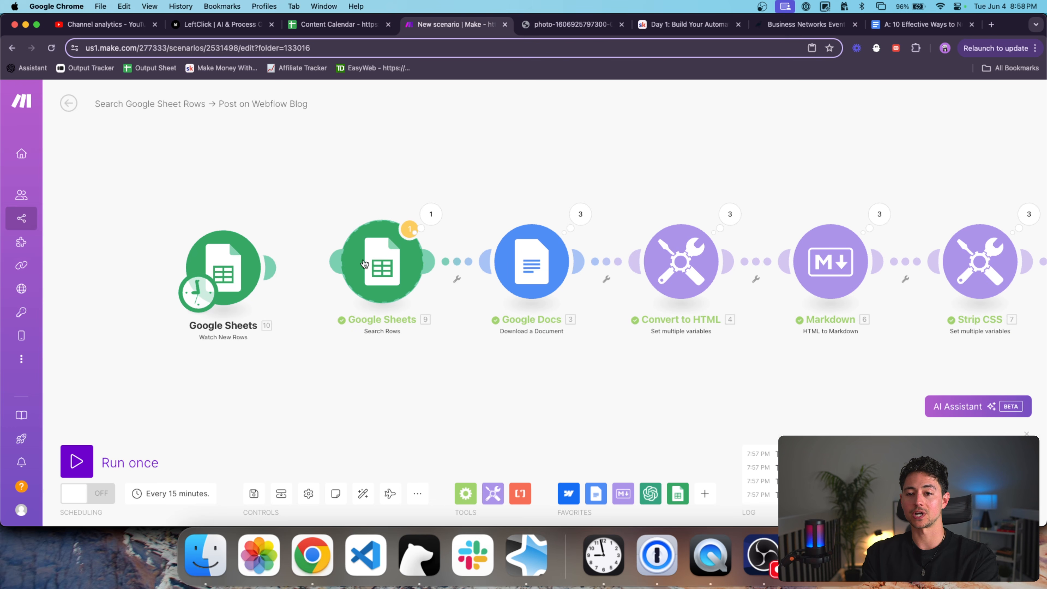
Back in the Content Calendar, select row 4 and its title cell.
click(332, 21)
click(128, 221)
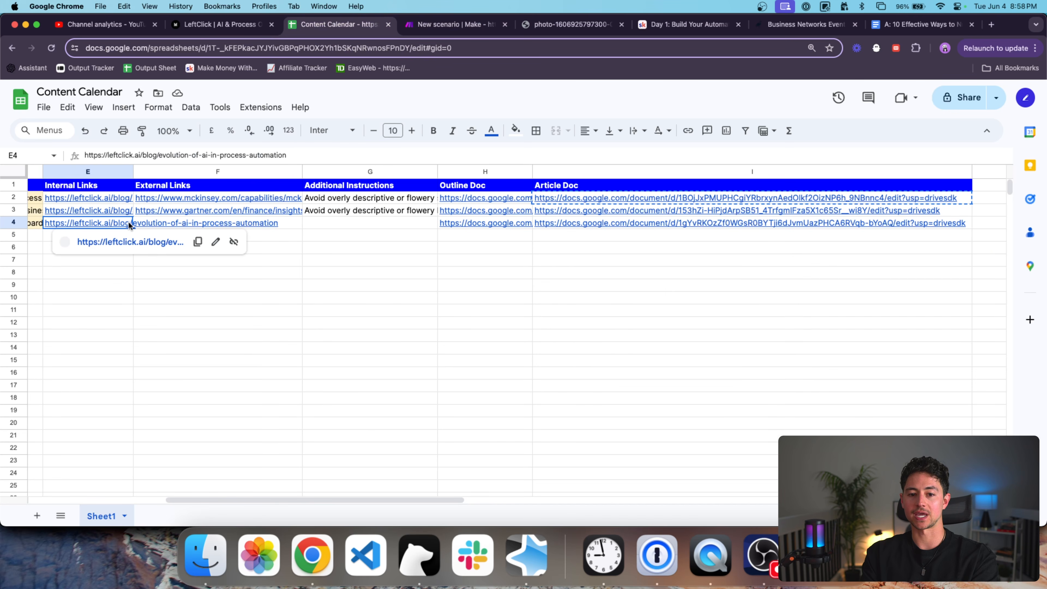
key(shift+space)
drag(169, 176, 232, 170)
click(154, 222)
Select row 4's Article Doc link in cell I4 and return to the Make scenario.
scroll(233, 225, down, 3)
scroll(233, 225, right, 5)
scroll(233, 228, right, 10)
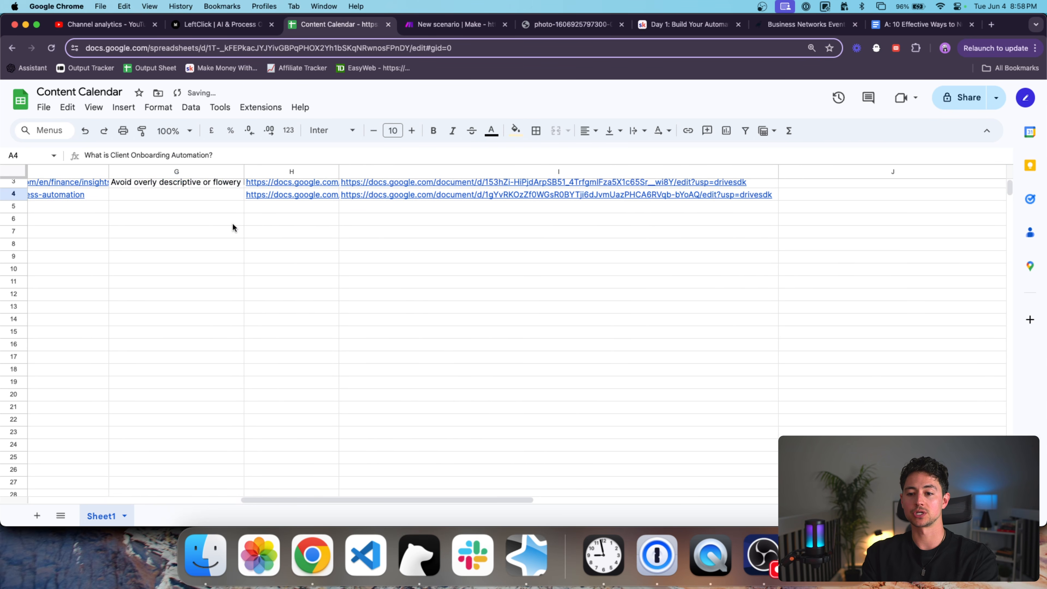
scroll(233, 228, up, 2)
click(347, 222)
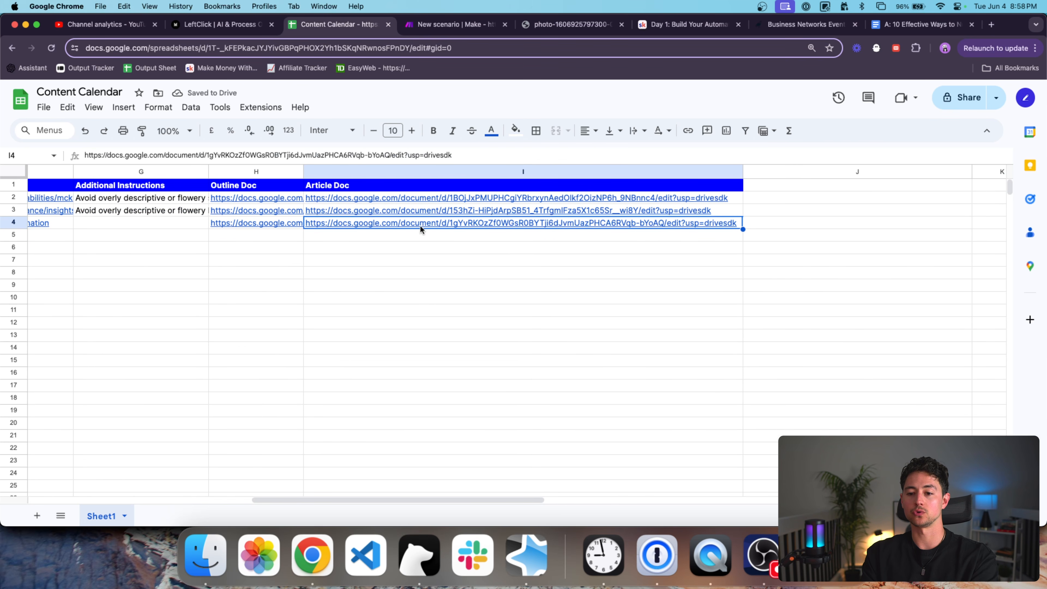
click(405, 31)
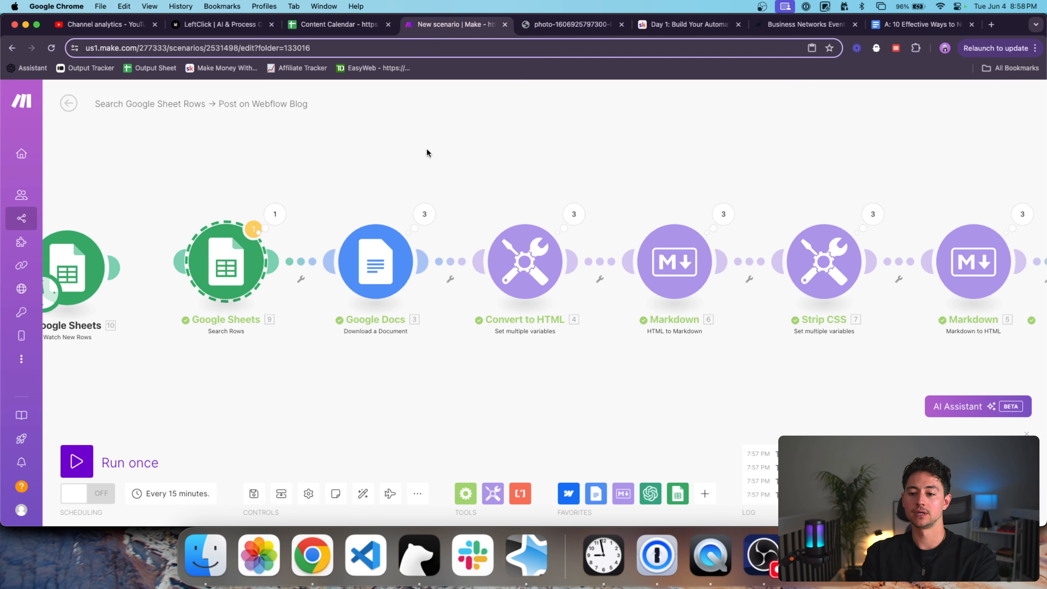
Bring the Webflow Create an Item module into view and add a Flow Control Router after it.
drag(802, 176, 634, 211)
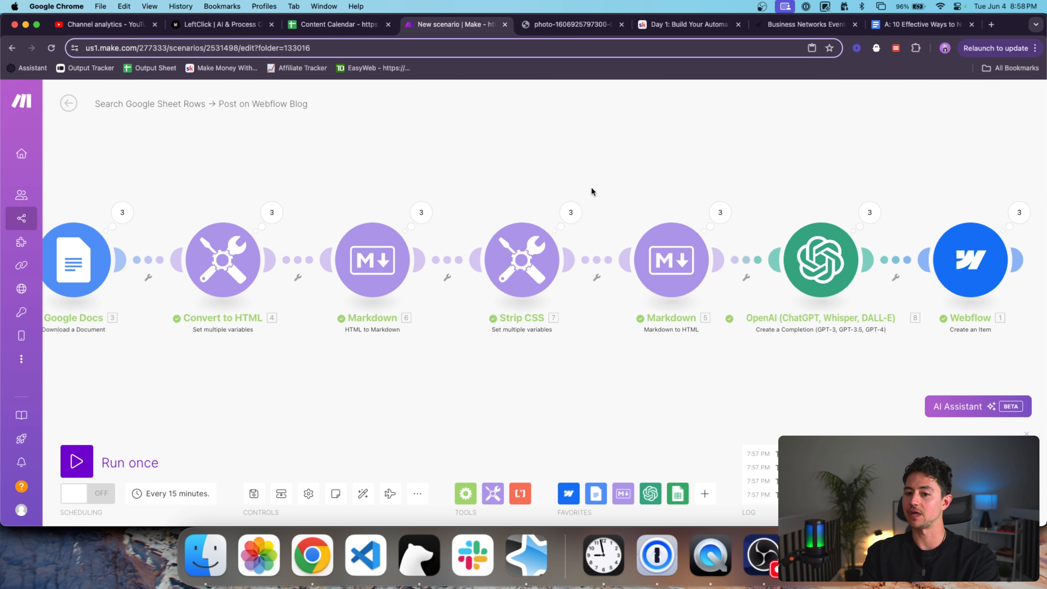
drag(420, 213, 632, 195)
scroll(632, 195, down, 3)
drag(694, 156, 561, 156)
drag(865, 288, 633, 324)
click(707, 489)
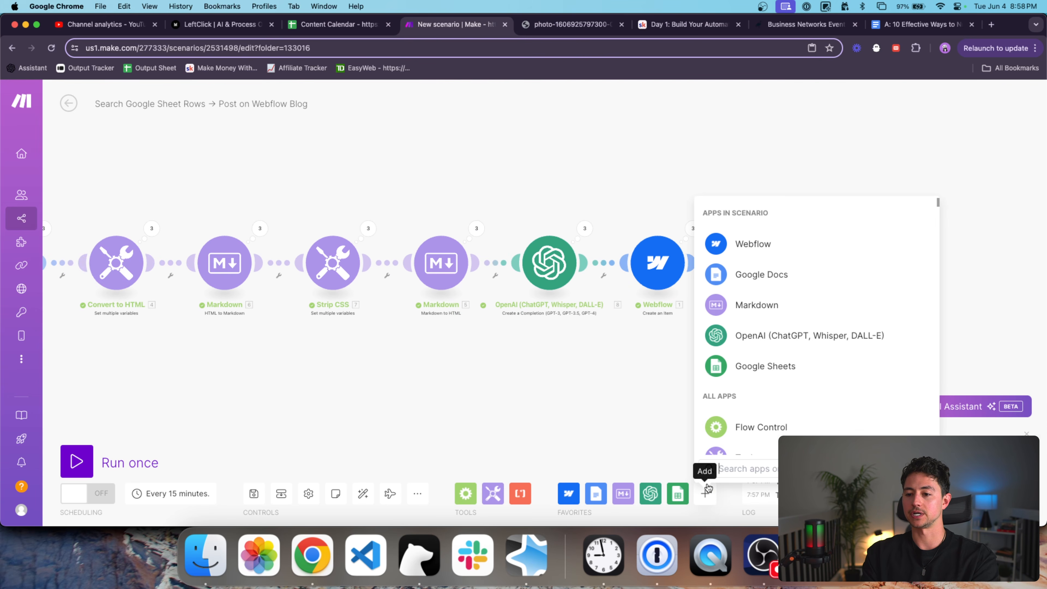
text(repeat)
click(766, 210)
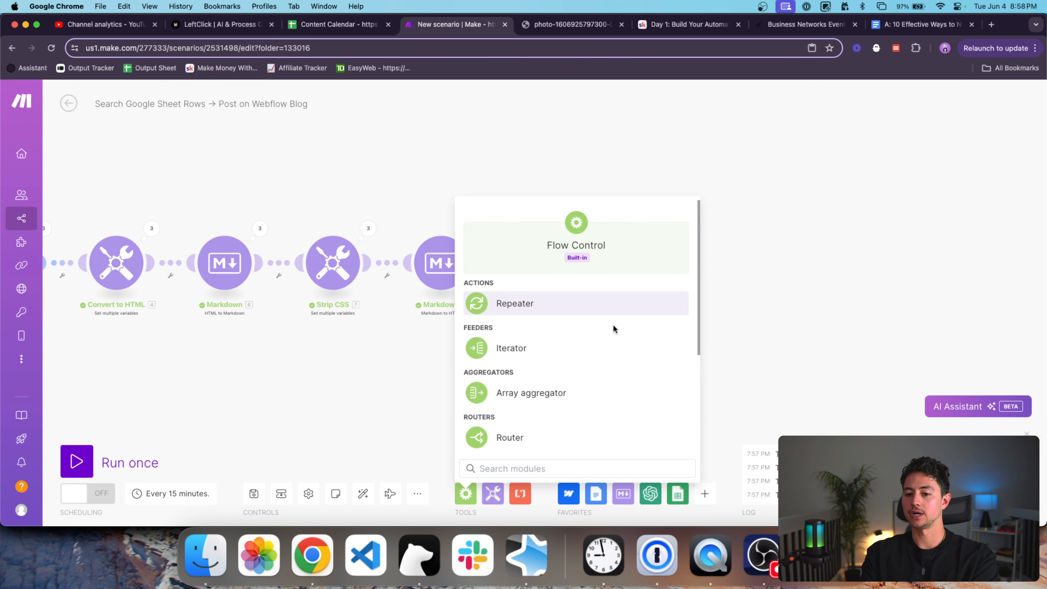
click(544, 436)
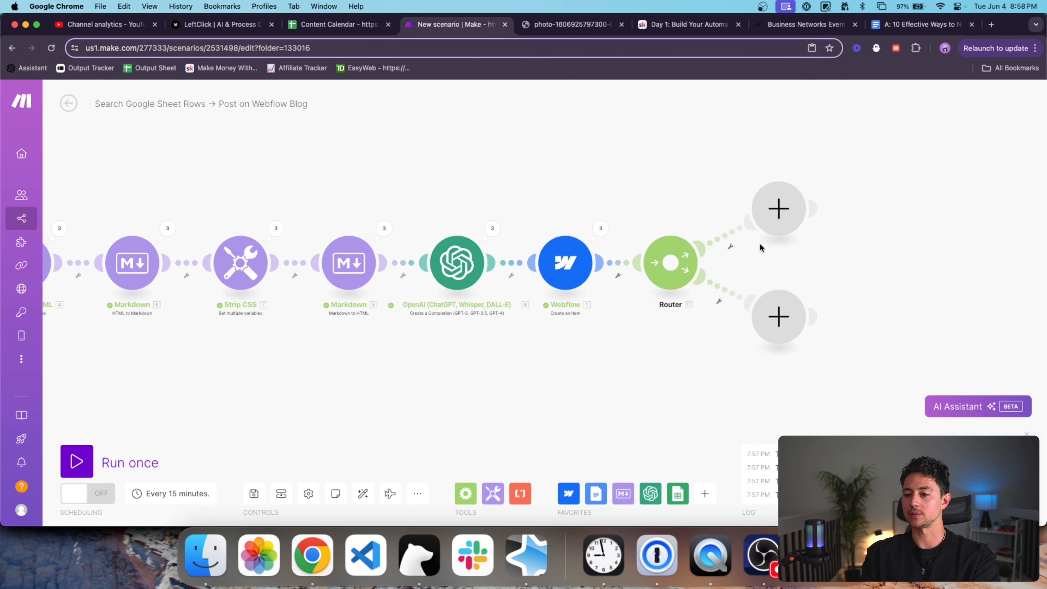
Add a Facebook Pages Create a Post module on the router's upper branch.
click(770, 225)
text(facebo)
key(Down)
key(Down)
key(Down)
key(Down)
key(Up)
key(Down)
scroll(826, 192, up, 1)
click(844, 105)
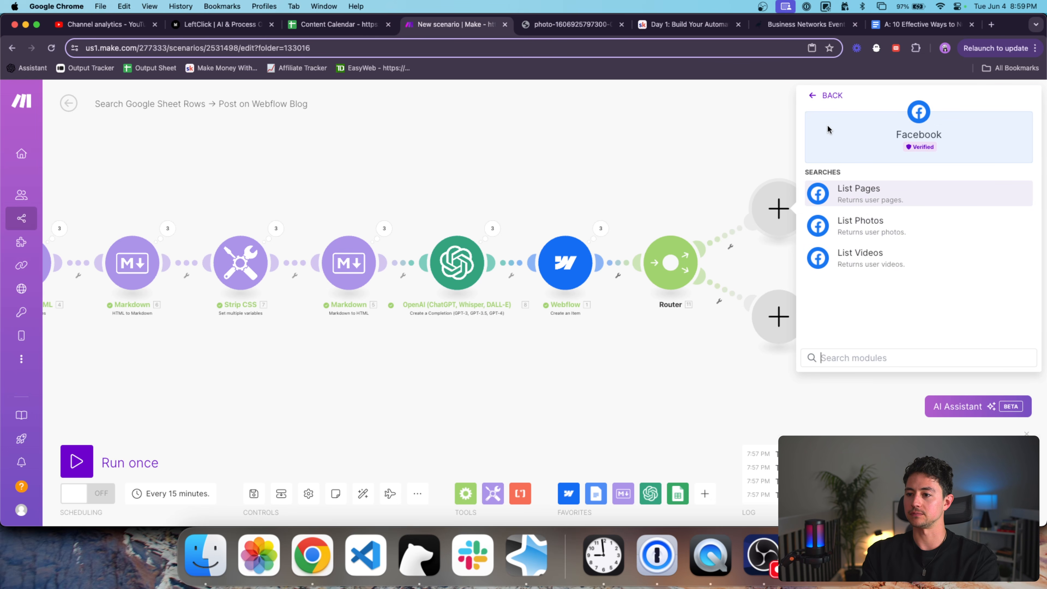
click(827, 95)
click(897, 256)
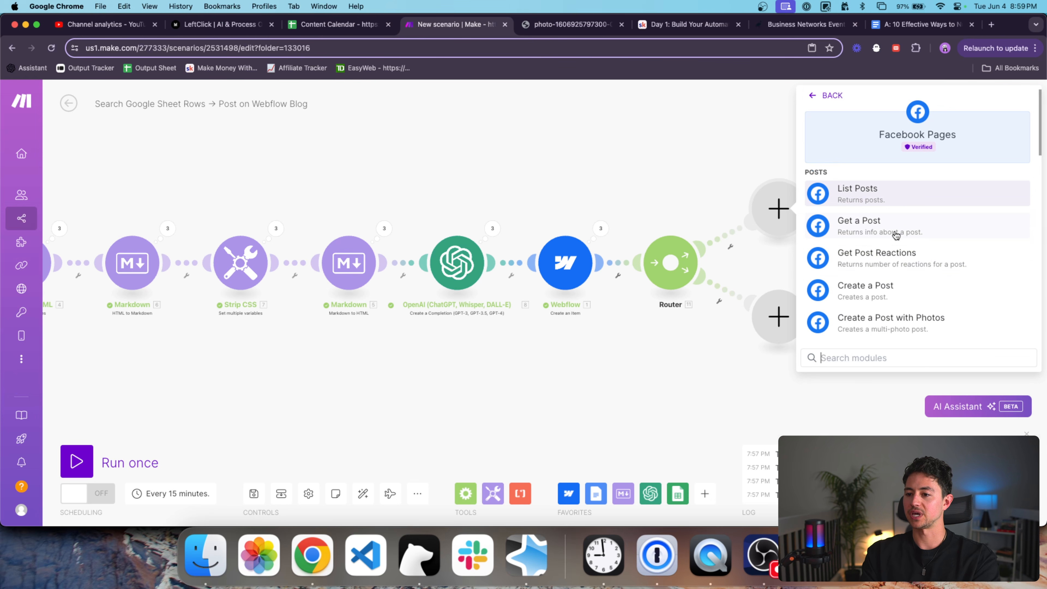
scroll(896, 243, down, 1)
click(895, 250)
Add an X Create a Post module on the lower branch, then move both social modules upward.
click(783, 316)
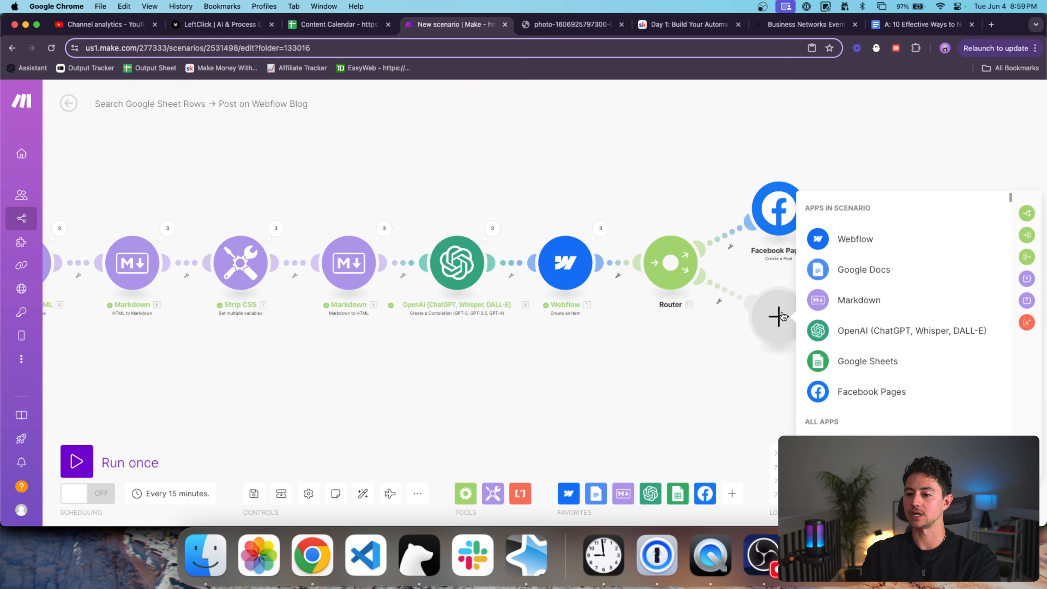
text(twitter)
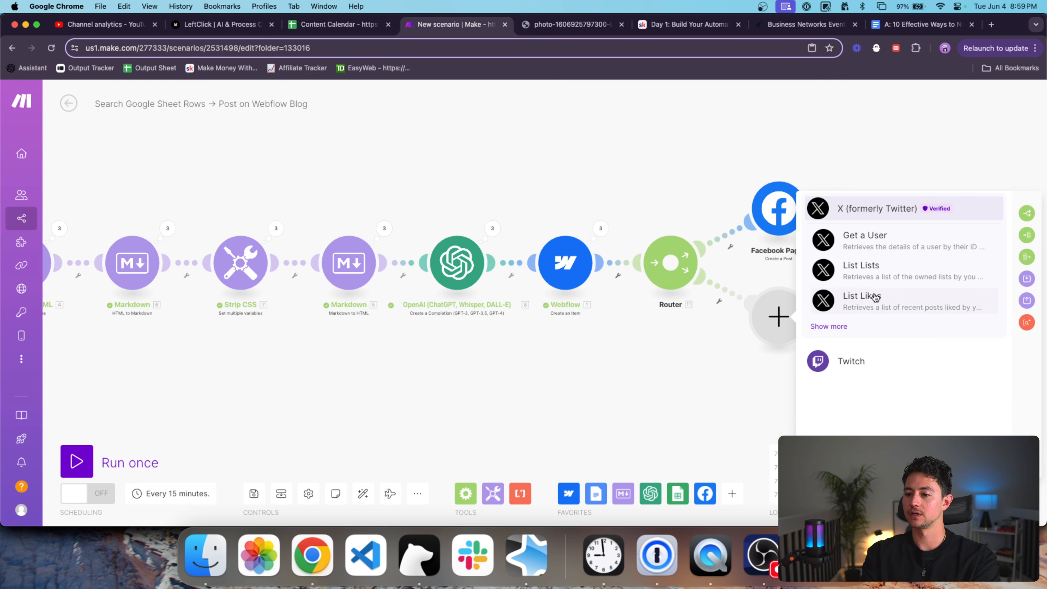
click(860, 225)
scroll(887, 289, down, 5)
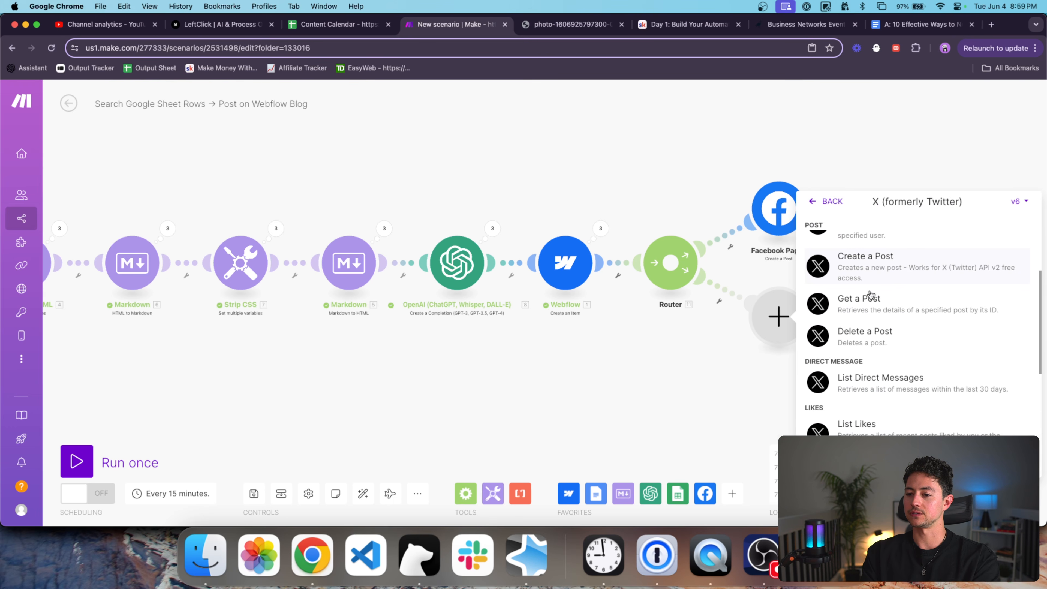
scroll(888, 289, up, 1)
click(888, 267)
click(745, 379)
drag(767, 227, 764, 209)
drag(764, 203, 765, 151)
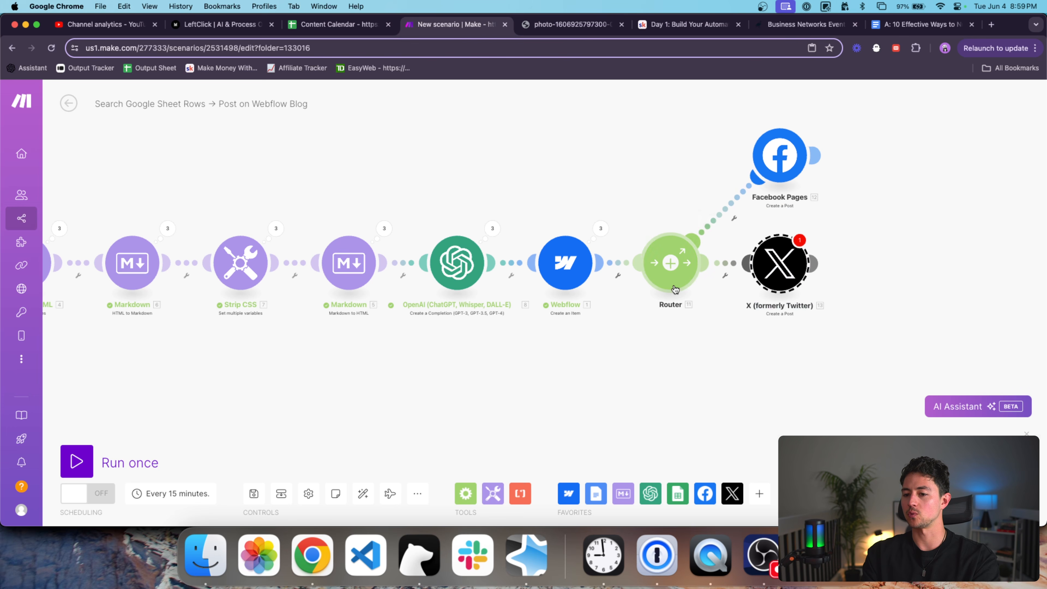
Add a LinkedIn Create a User Text Post module placed below the X module.
click(759, 494)
text(li)
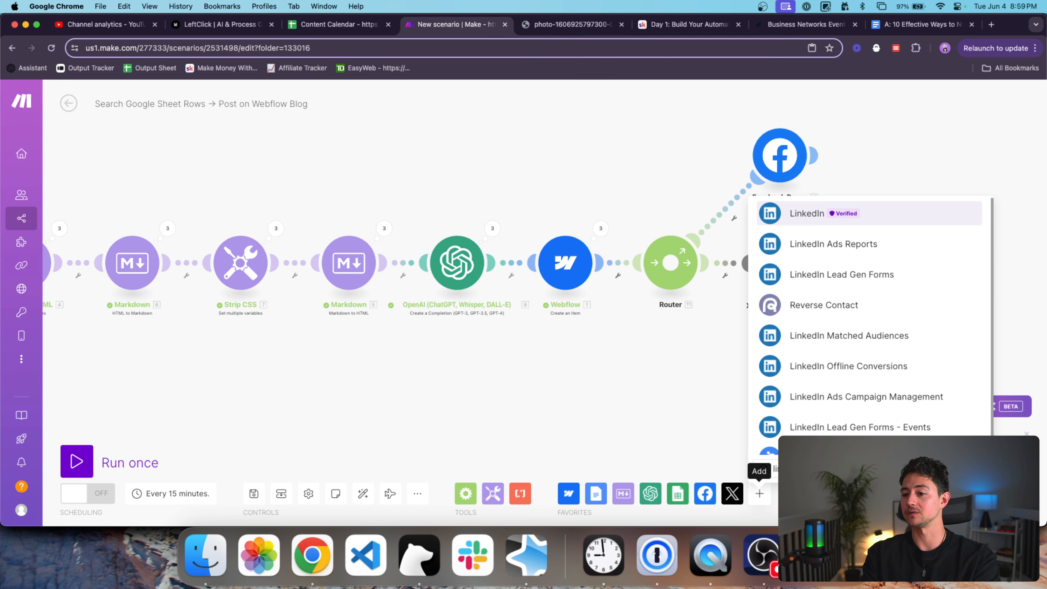
click(804, 217)
text(create)
click(824, 218)
drag(830, 213, 745, 315)
Delete the three social posting modules and select the Router for removal.
scroll(796, 353, down, 3)
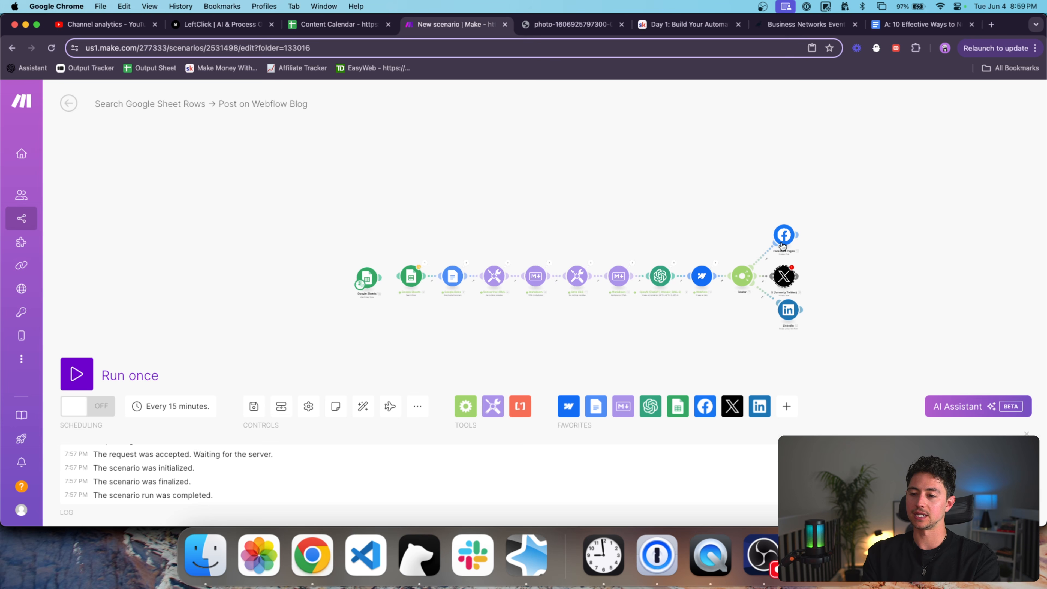
drag(846, 283, 792, 284)
scroll(691, 300, up, 3)
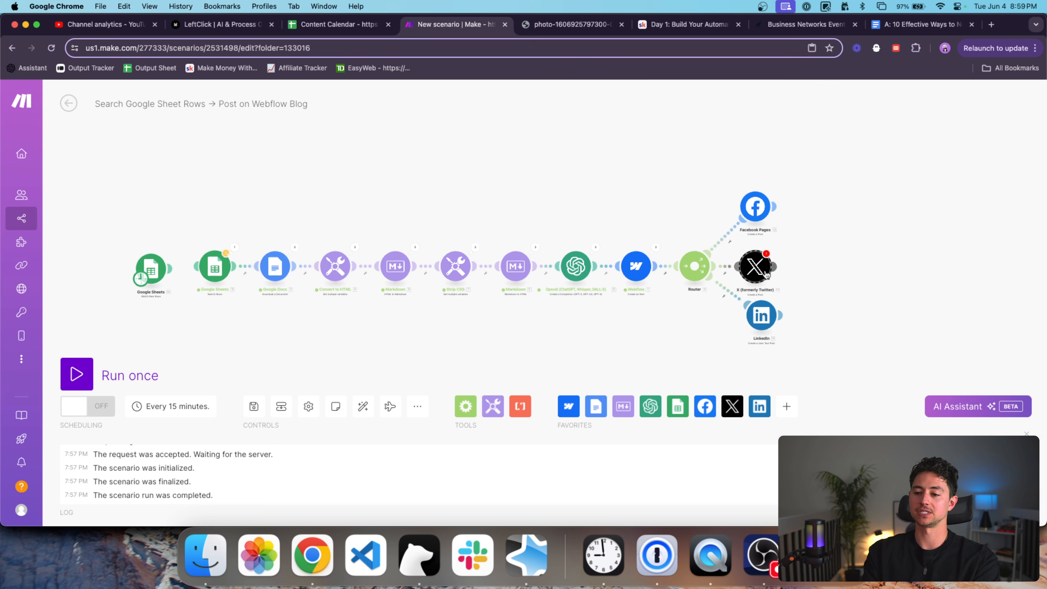
drag(812, 346, 796, 189)
key(Delete)
drag(791, 210, 791, 281)
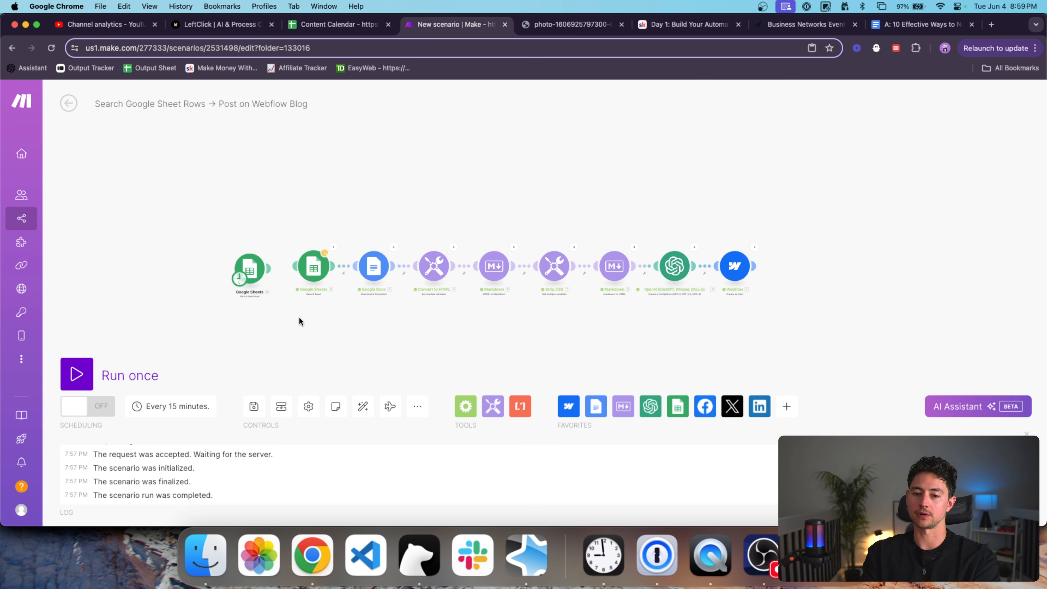